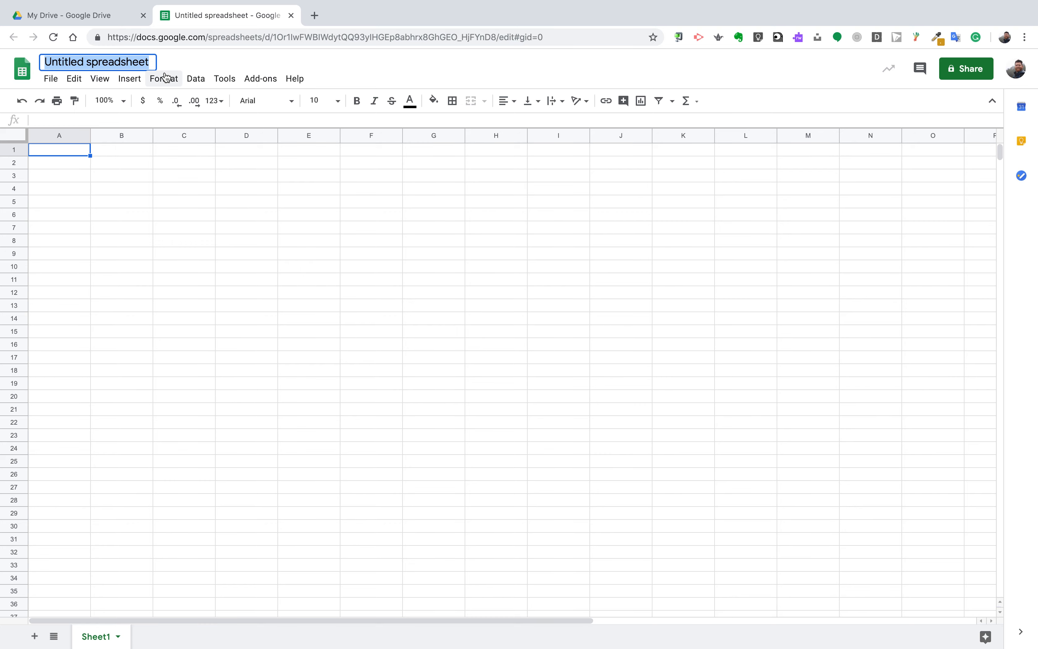
Rename the untitled spreadsheet as "Chores Spreadsheet Challenge".
type("Chores Spreadsheet Challenge")
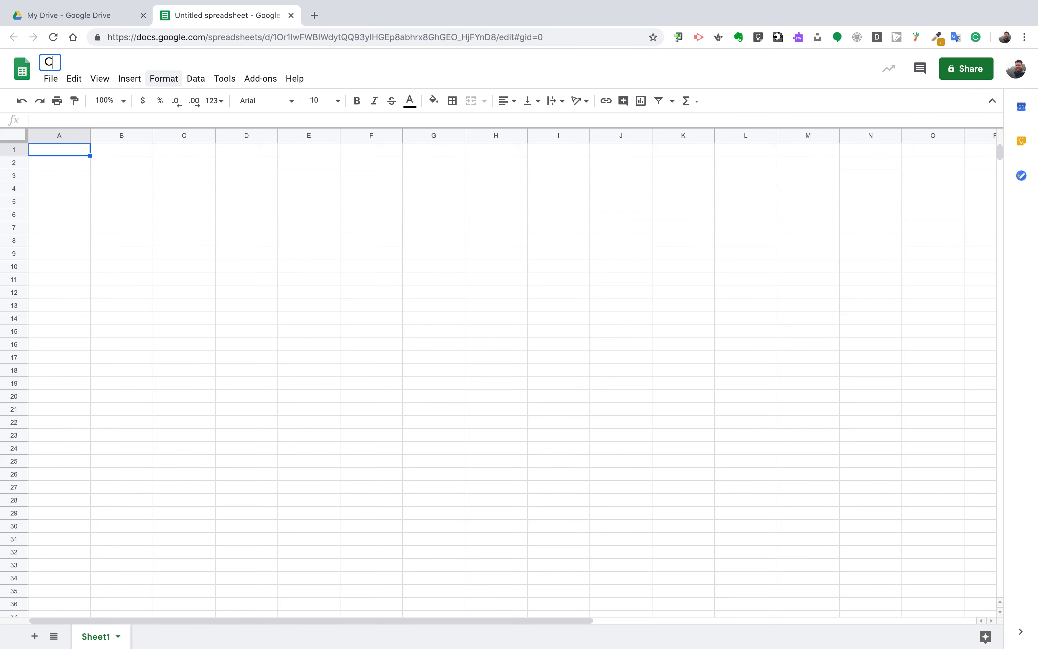
left_click(204, 216)
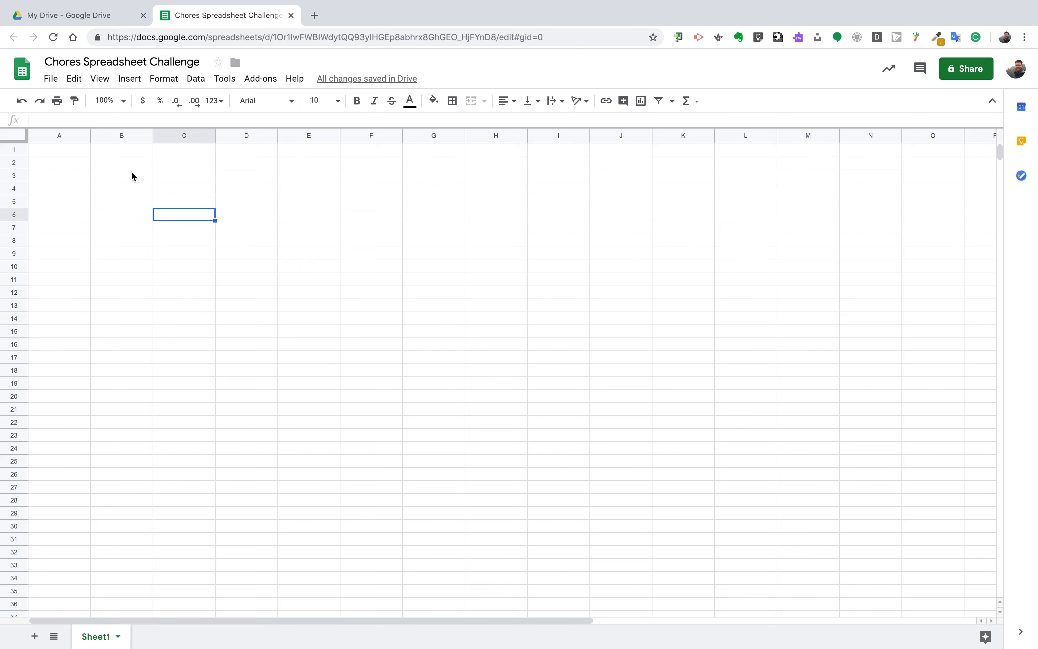
left_click(424, 334)
left_click(626, 375)
left_click(612, 304)
left_click(388, 283)
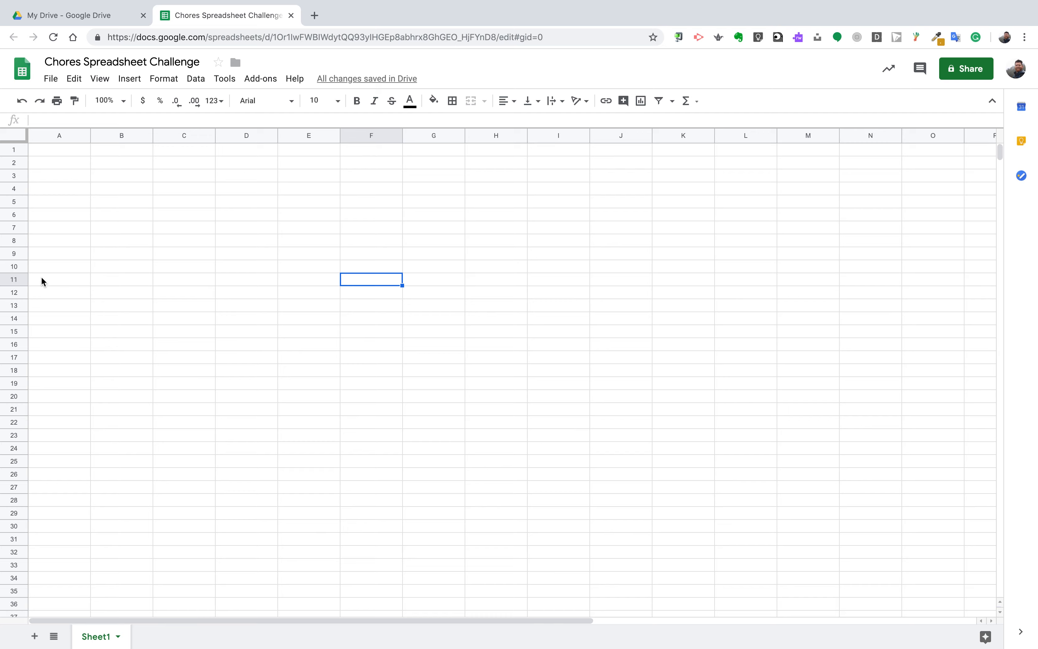
Highlight the entire columns from A through H one at a time to examine how columns are laid out.
left_click(62, 138)
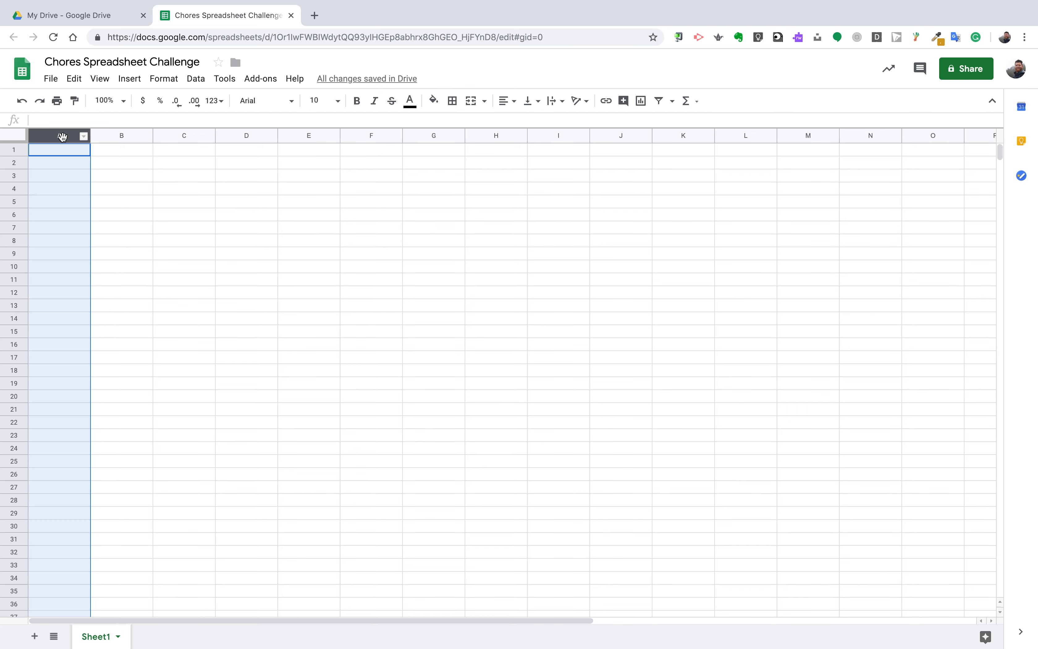
left_click(110, 137)
left_click(184, 139)
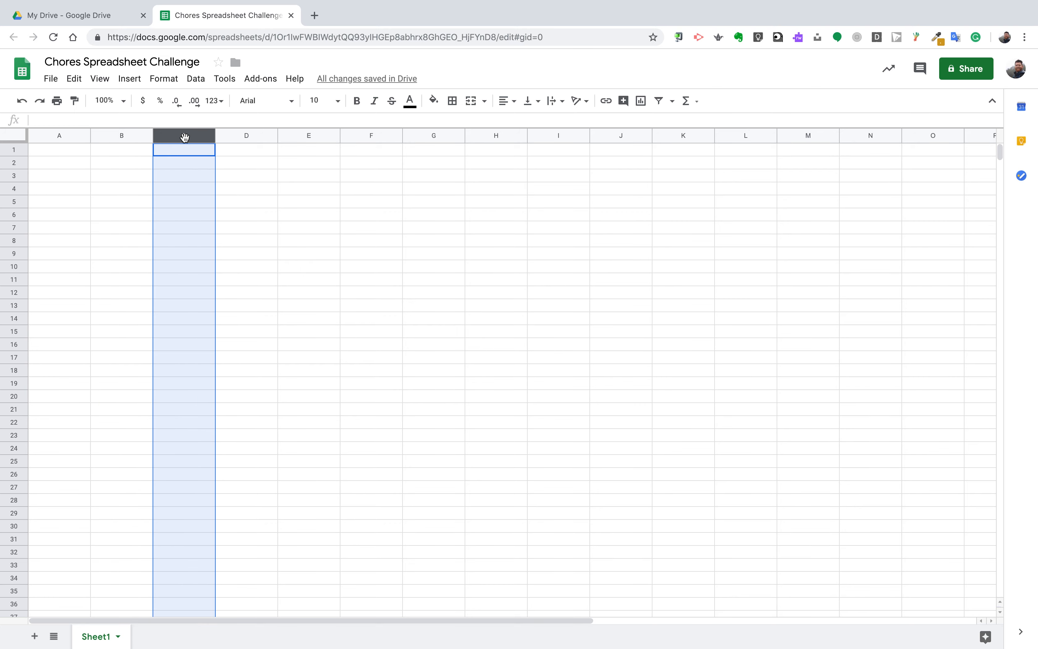
left_click(248, 134)
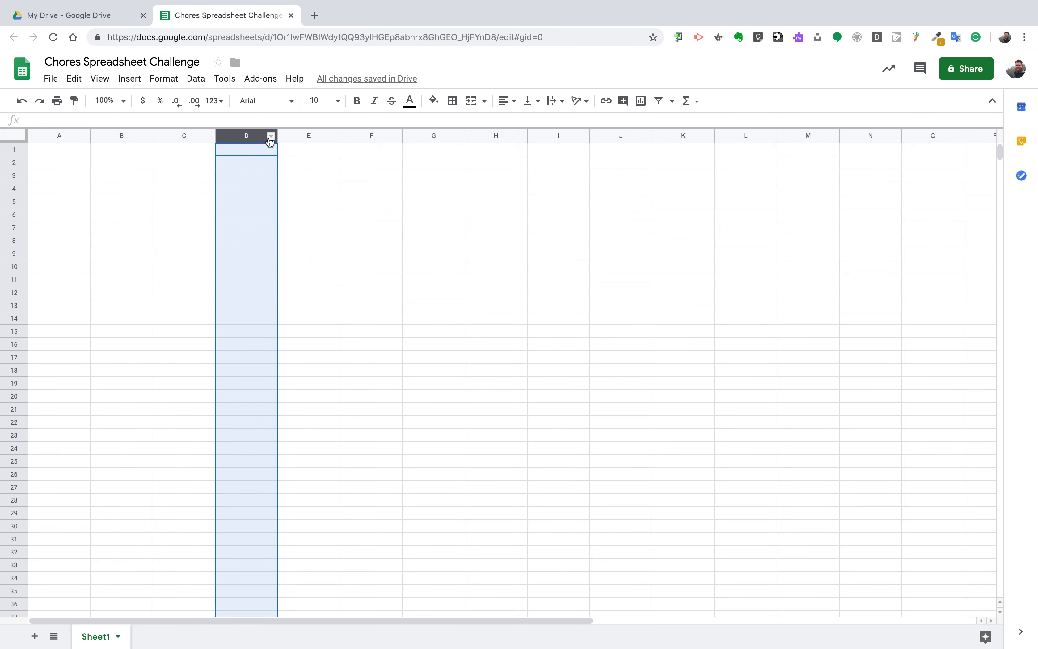
left_click(304, 136)
left_click(371, 135)
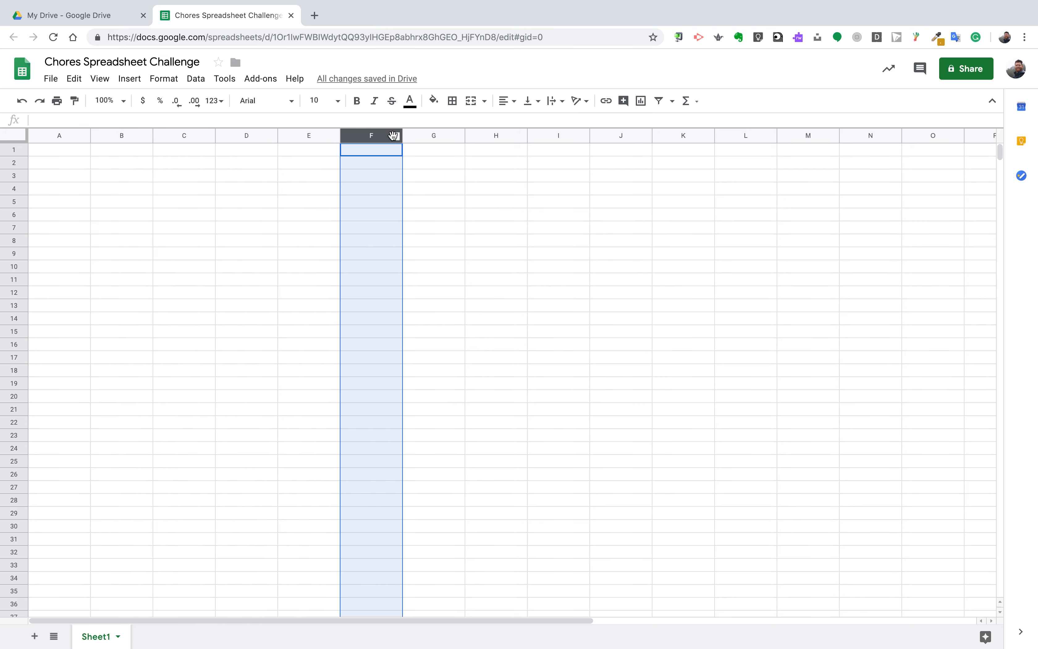
left_click(426, 136)
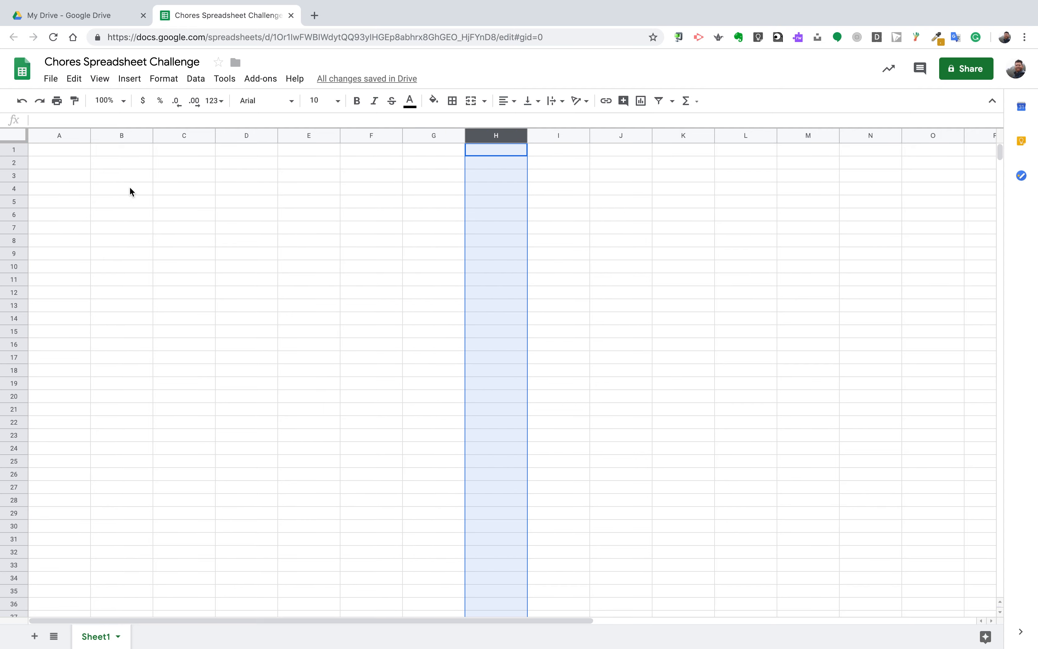
Highlight the entire rows 2 through 8 one at a time to examine the row layout, finishing on single cells D5 and A1.
left_click(12, 163)
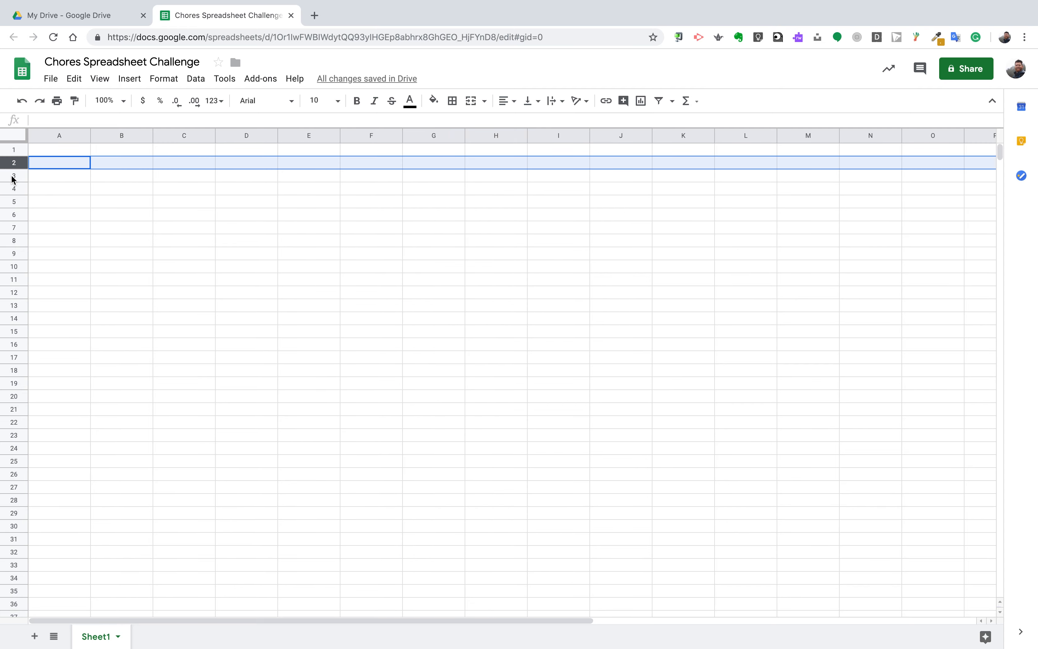
left_click(12, 176)
left_click(11, 188)
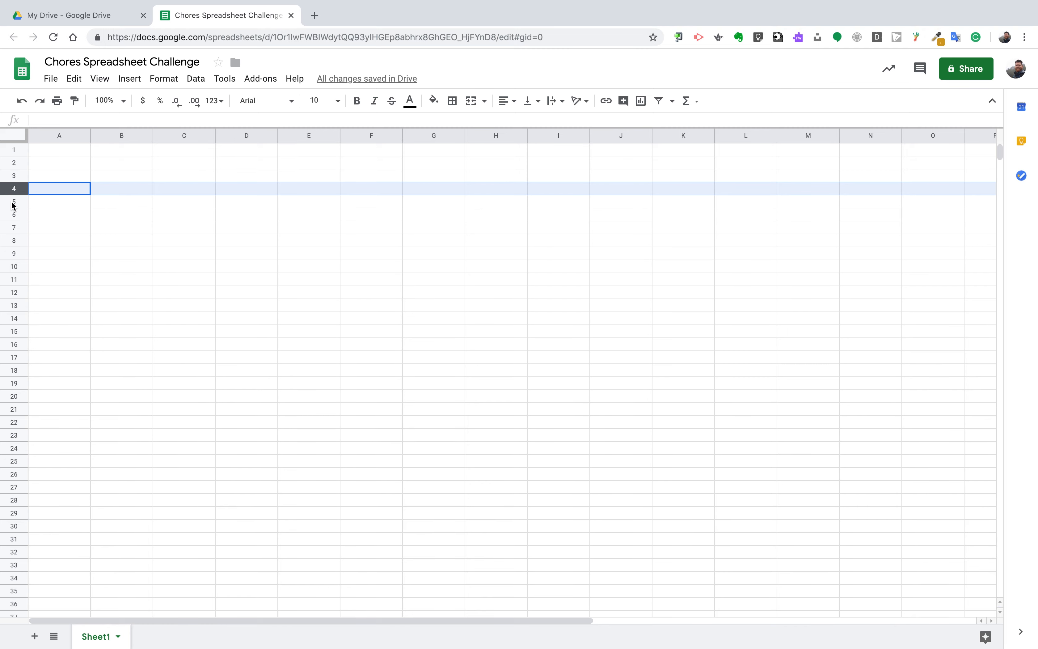
left_click(12, 202)
left_click(11, 214)
left_click(12, 227)
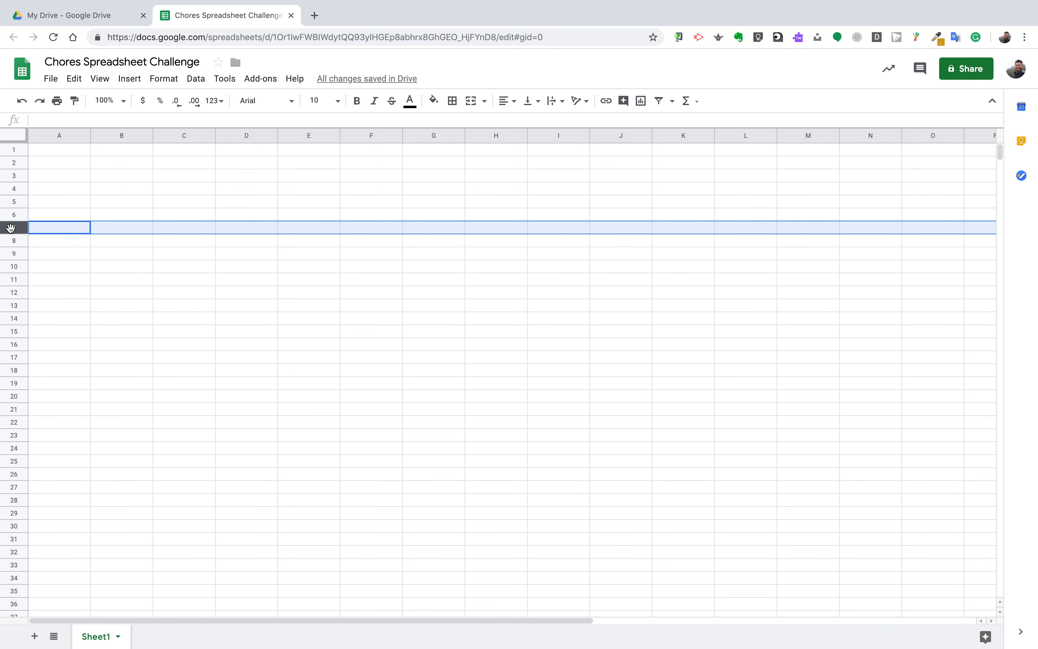
left_click(12, 241)
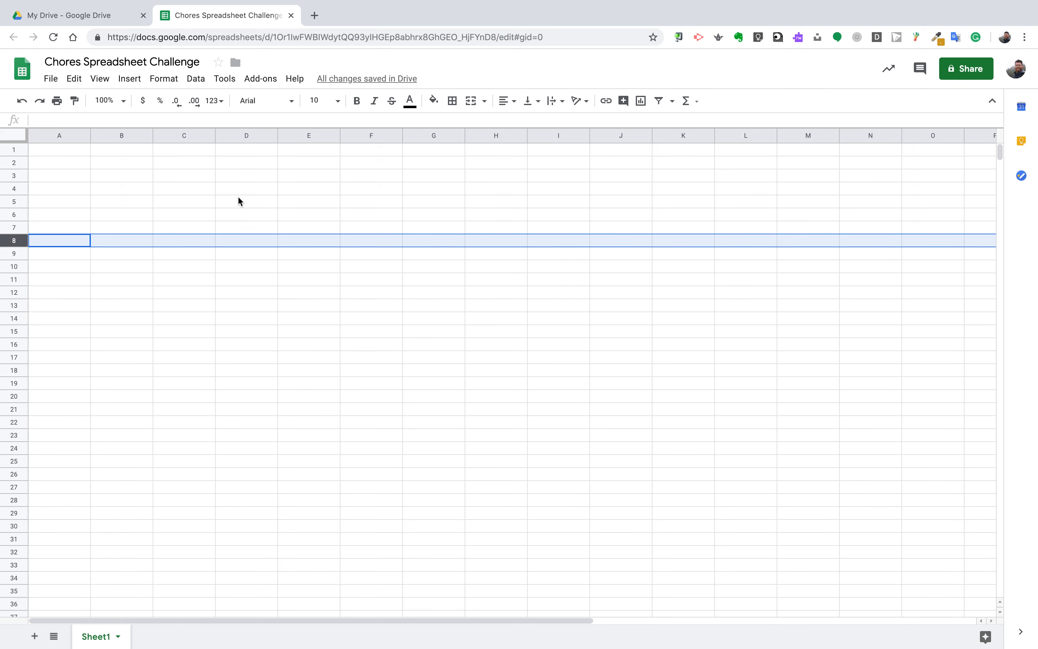
left_click(244, 202)
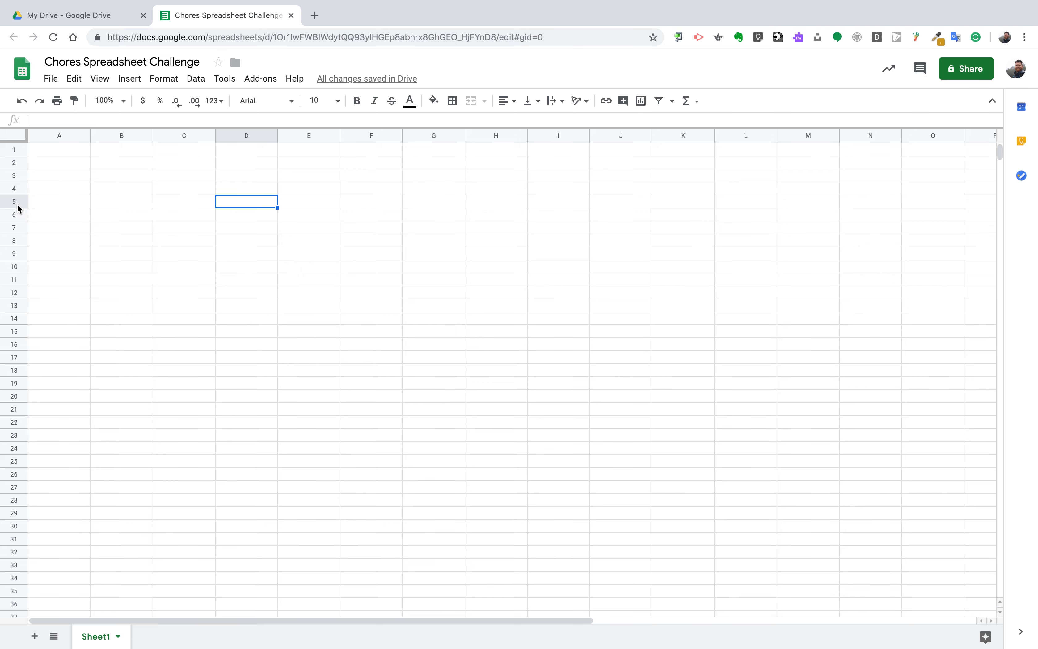
left_click(52, 153)
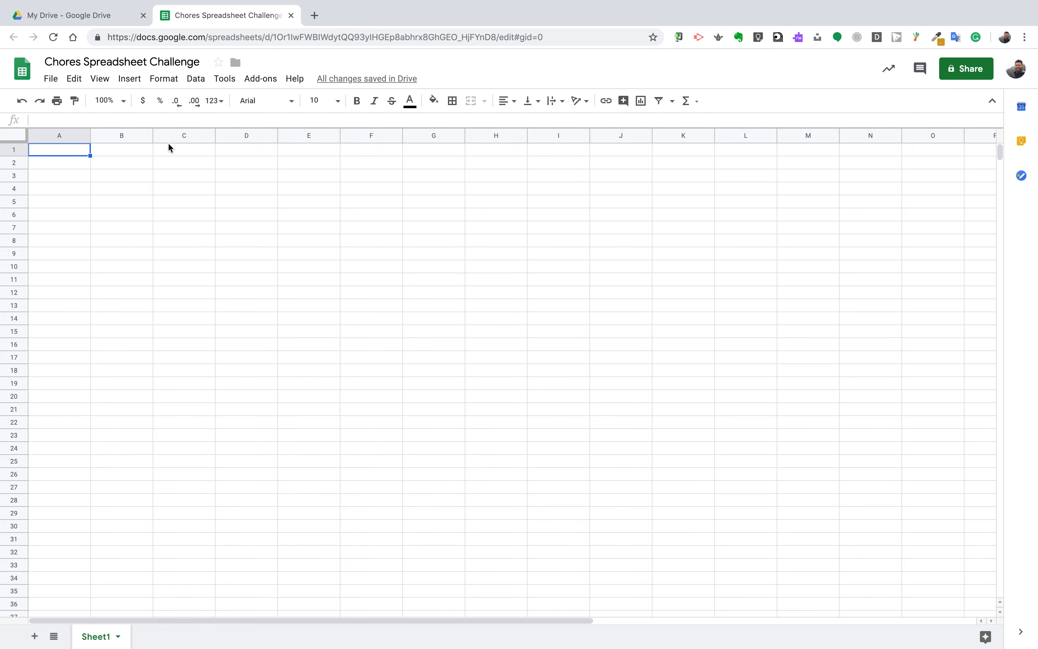
Widen column C to about three times its width, and undo the resizing.
left_click(187, 137)
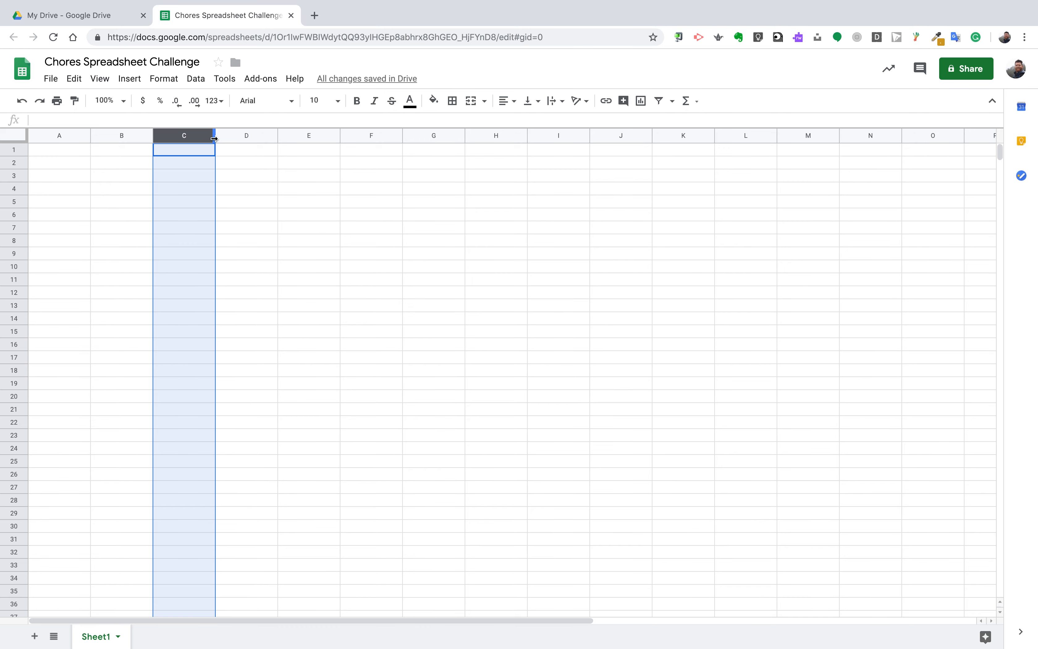
left_click_drag(214, 139, 355, 143)
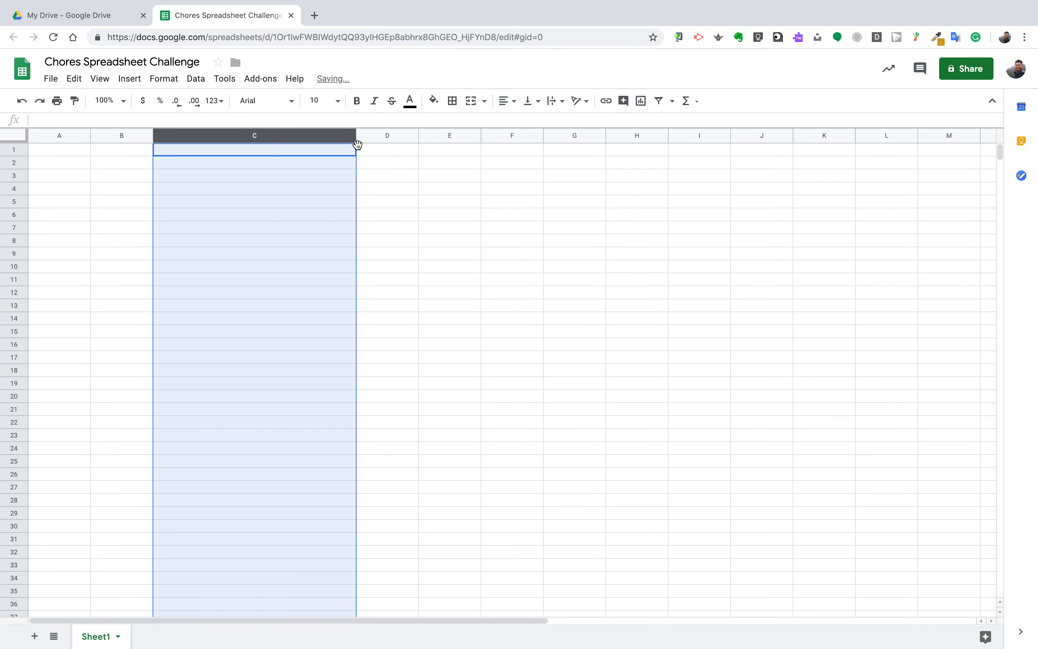
left_click(360, 231)
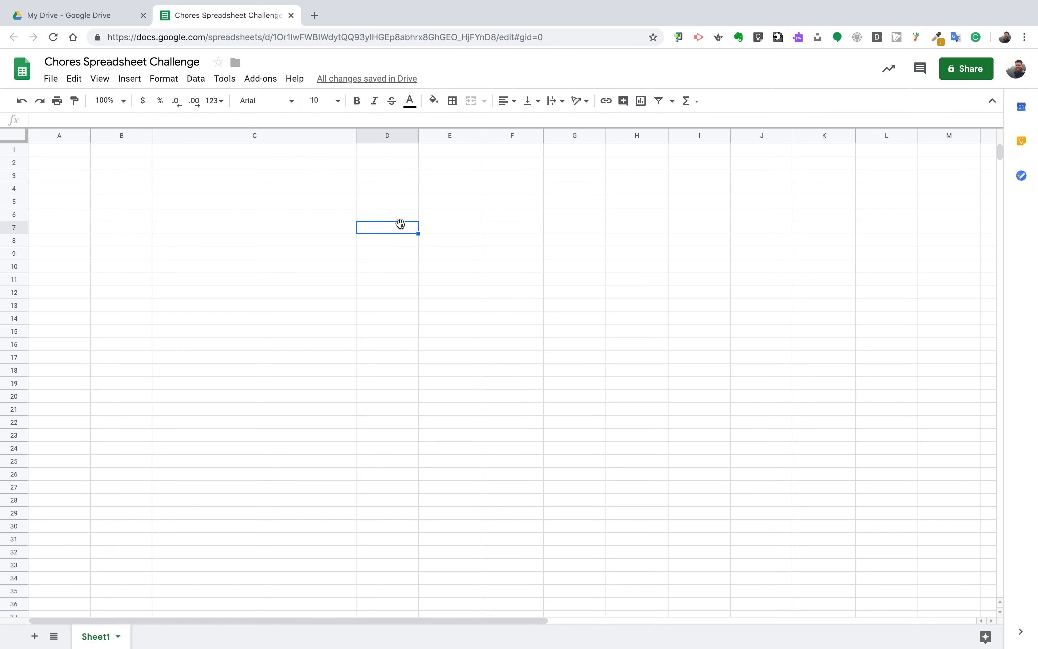
key("ctrl+z")
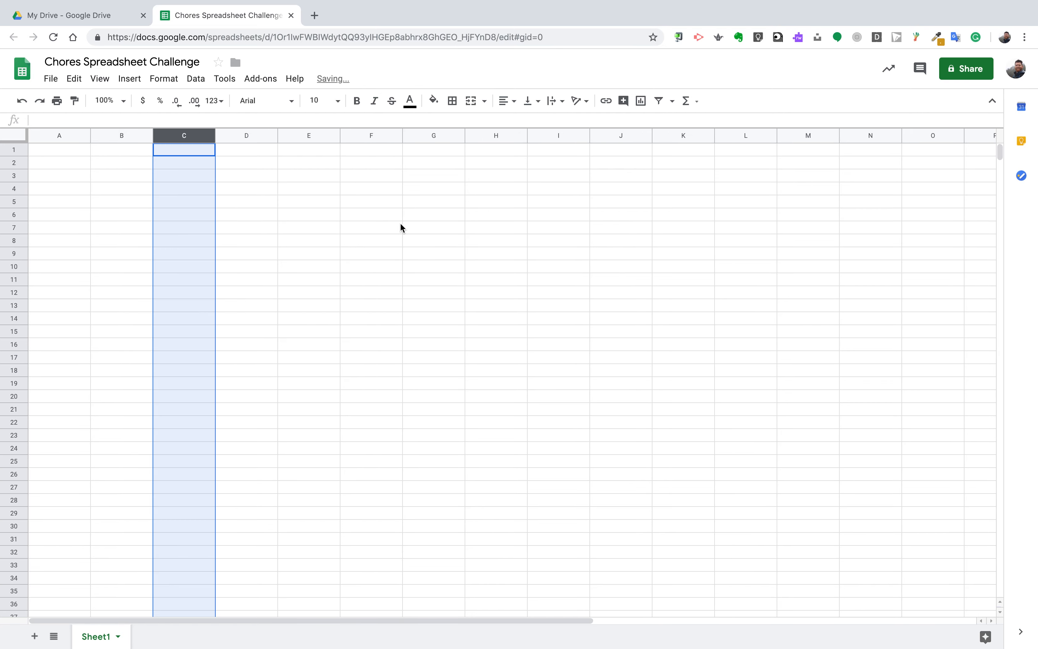
Make row 4 more than four times as tall, and undo the height change.
left_click(13, 189)
left_click_drag(14, 195, 12, 239)
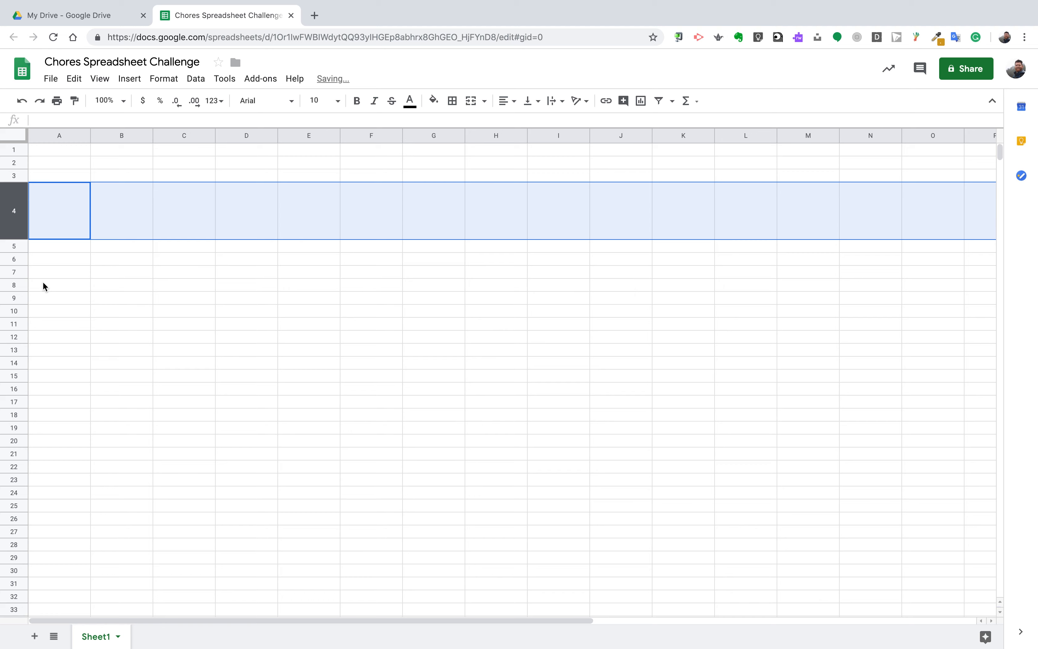
key("ctrl+z")
left_click(179, 180)
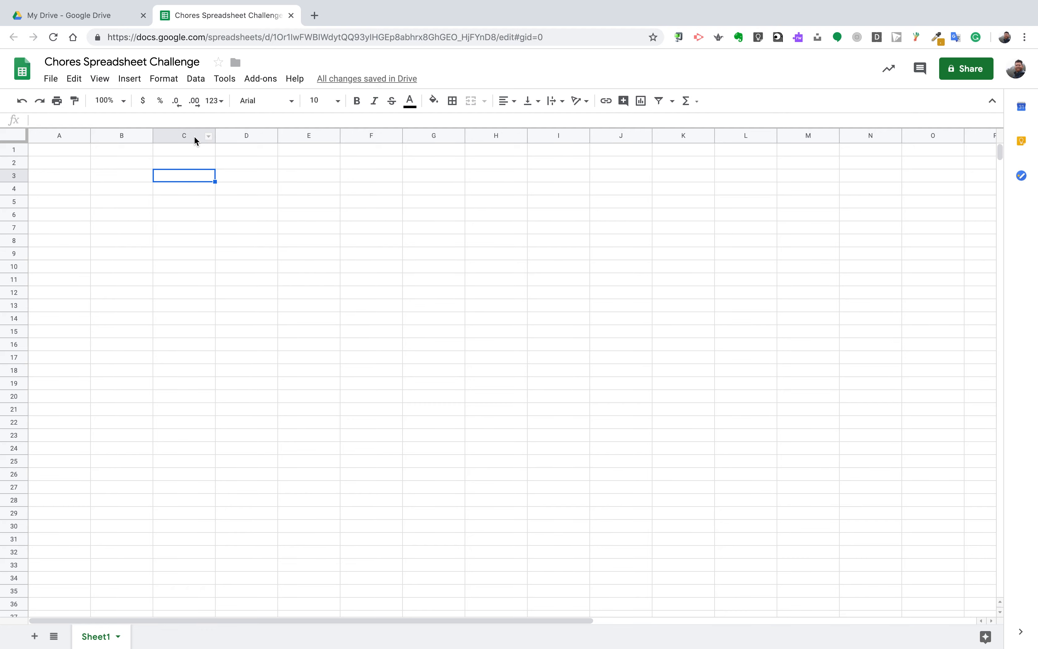
Widen columns C through G together by about half, and undo the resizing.
left_click_drag(194, 135, 426, 140)
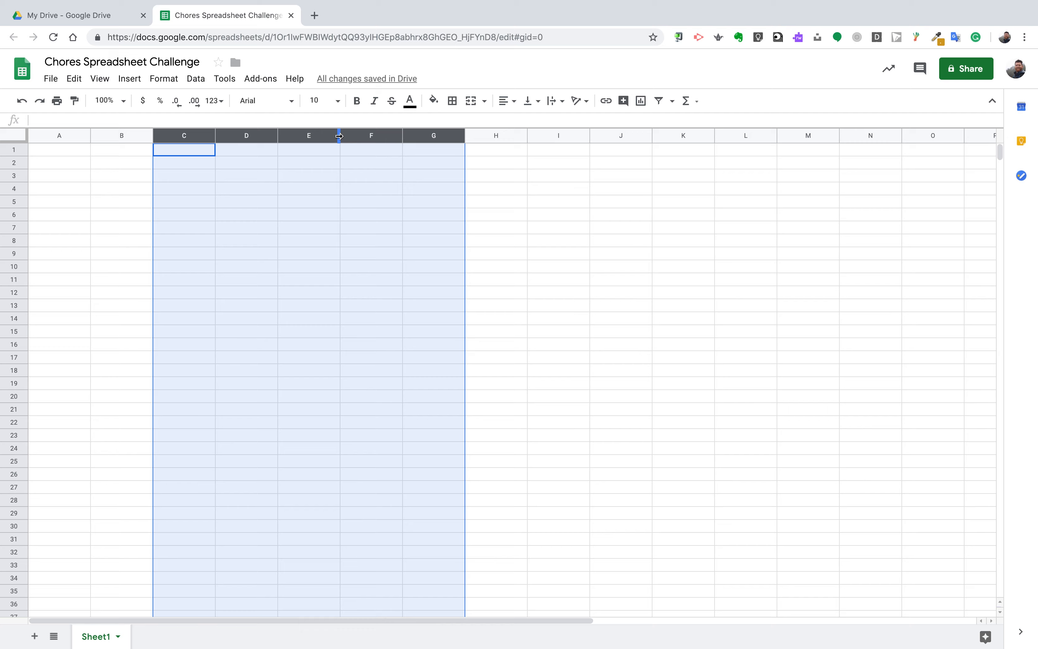
left_click_drag(338, 136, 374, 136)
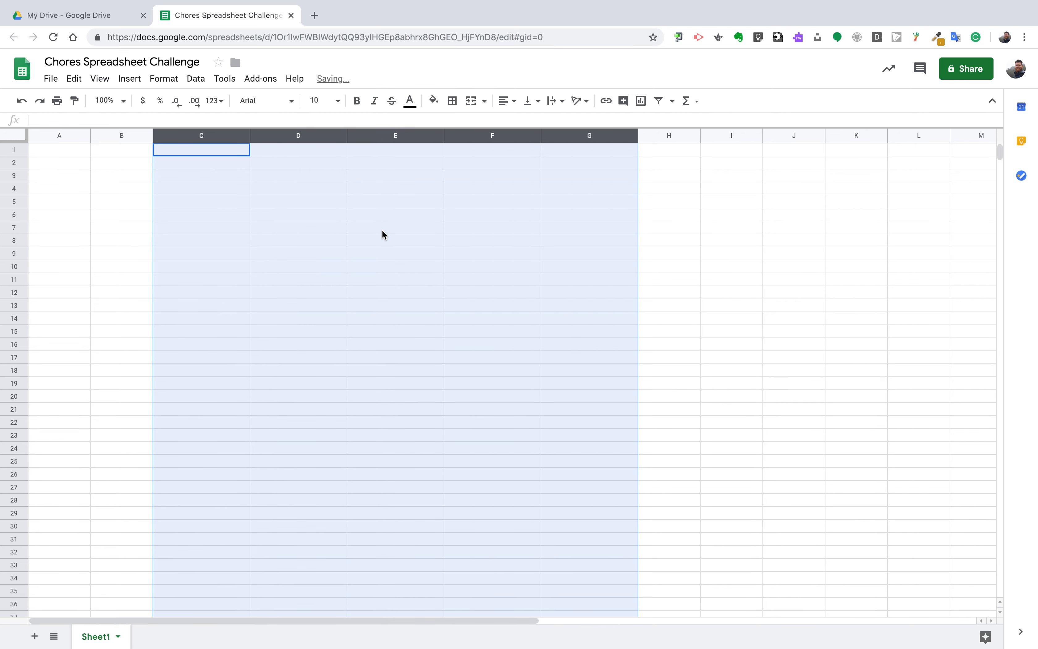
key("ctrl+z")
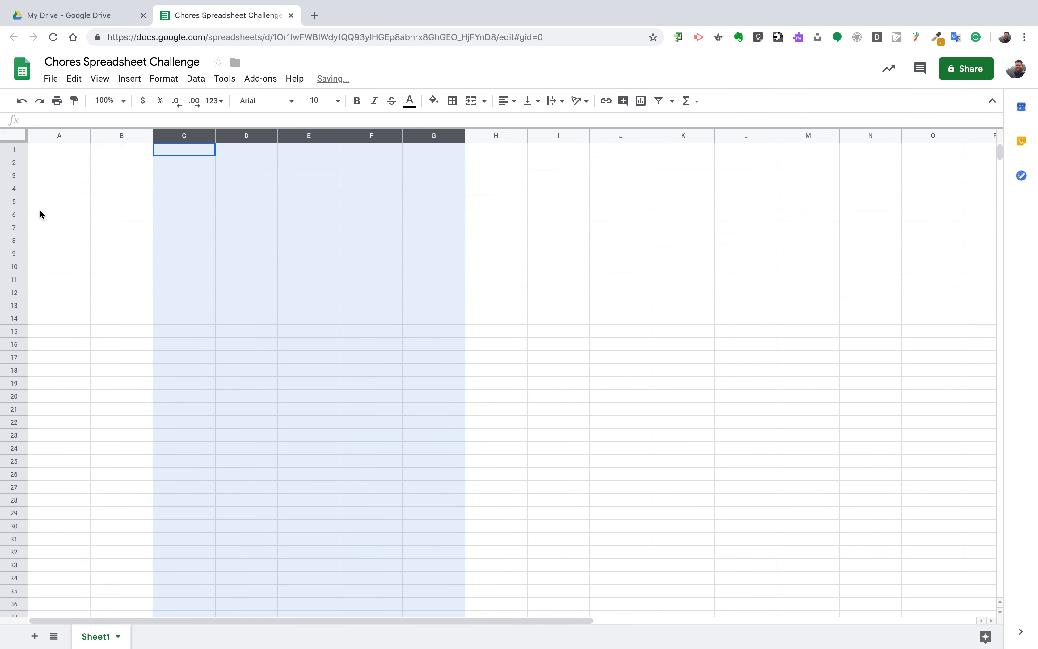
Make rows 5 through 12 together more than twice as tall, and undo the height change.
left_click_drag(15, 202, 14, 292)
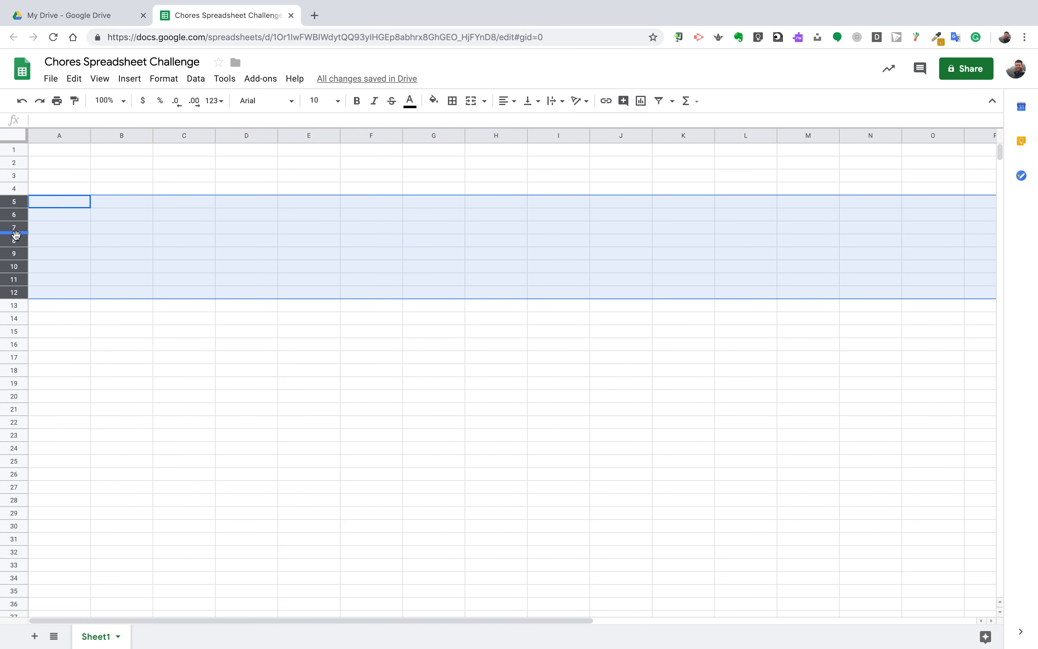
left_click_drag(16, 234, 16, 252)
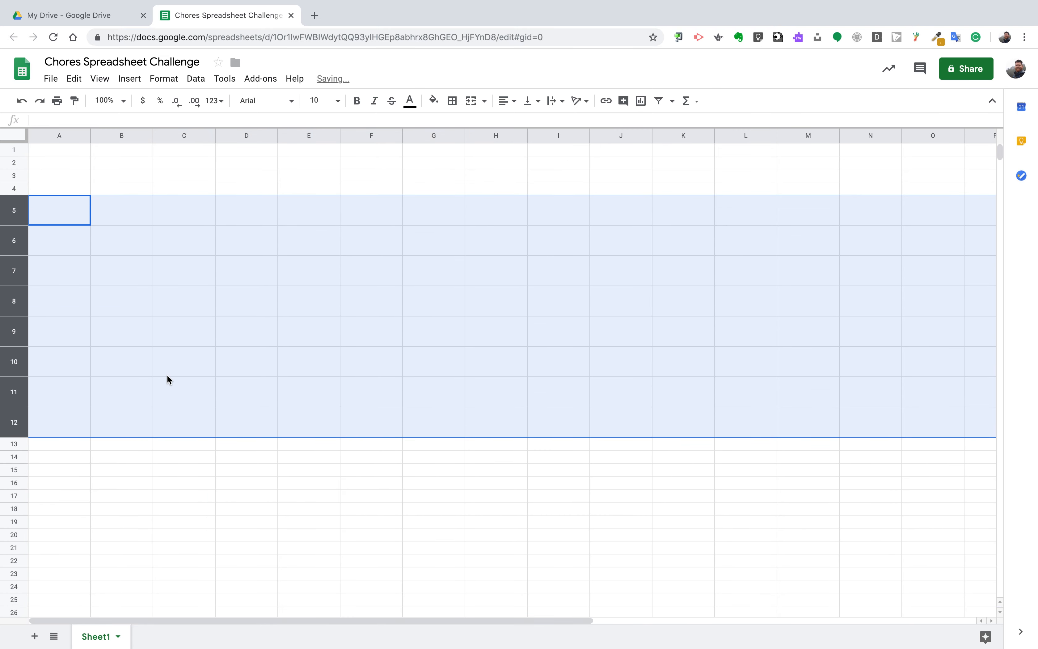
left_click(190, 382)
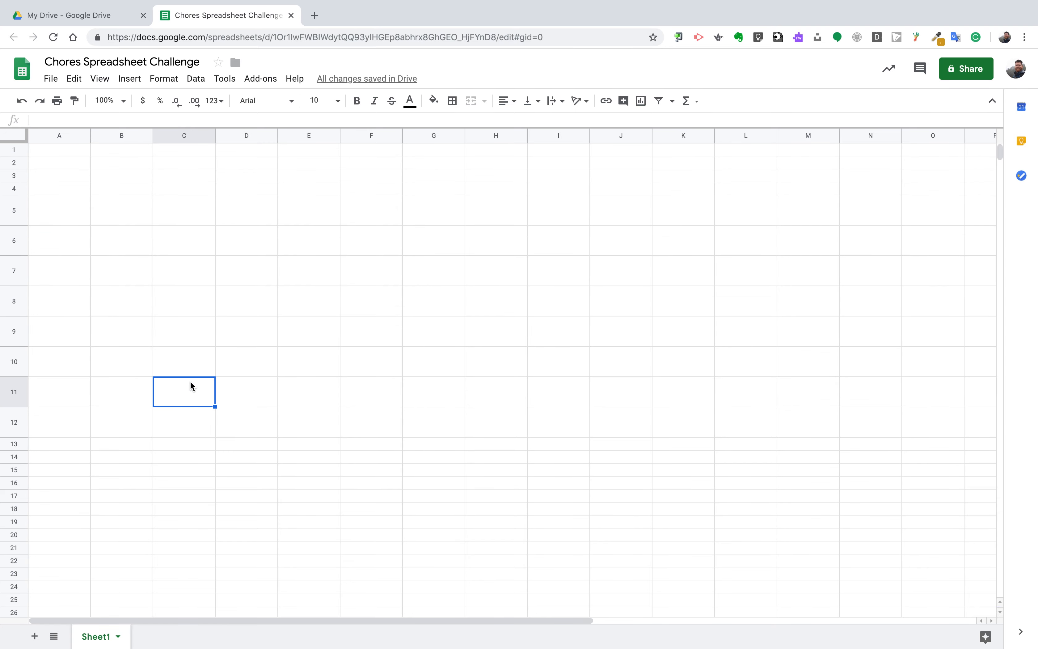
key("ctrl+z")
left_click(283, 242)
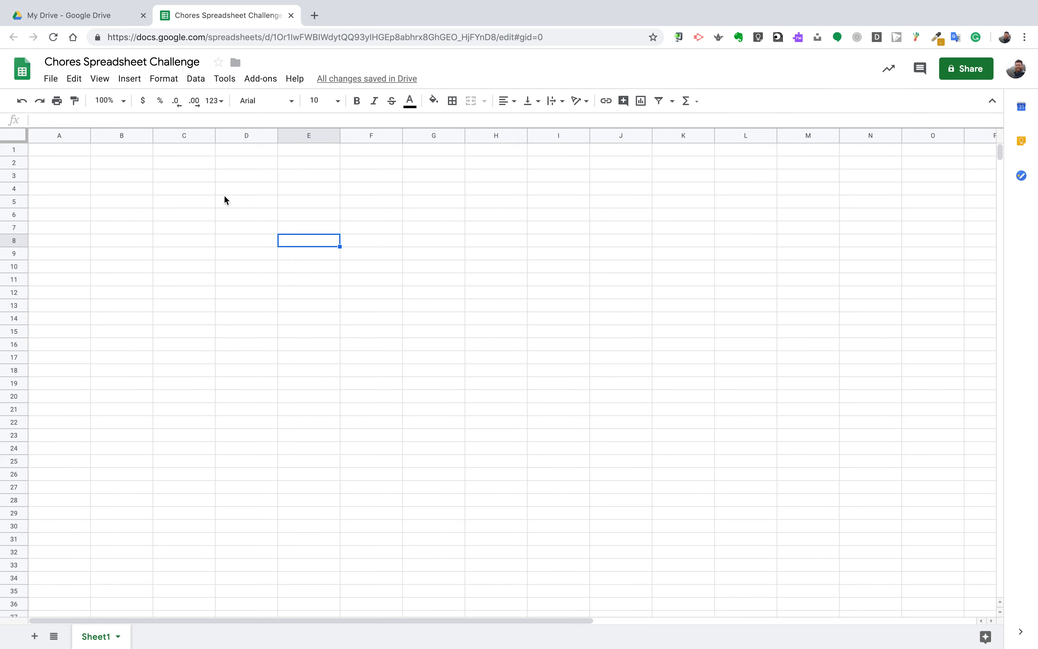
Fill cell D3 with a medium blue background color.
left_click(240, 177)
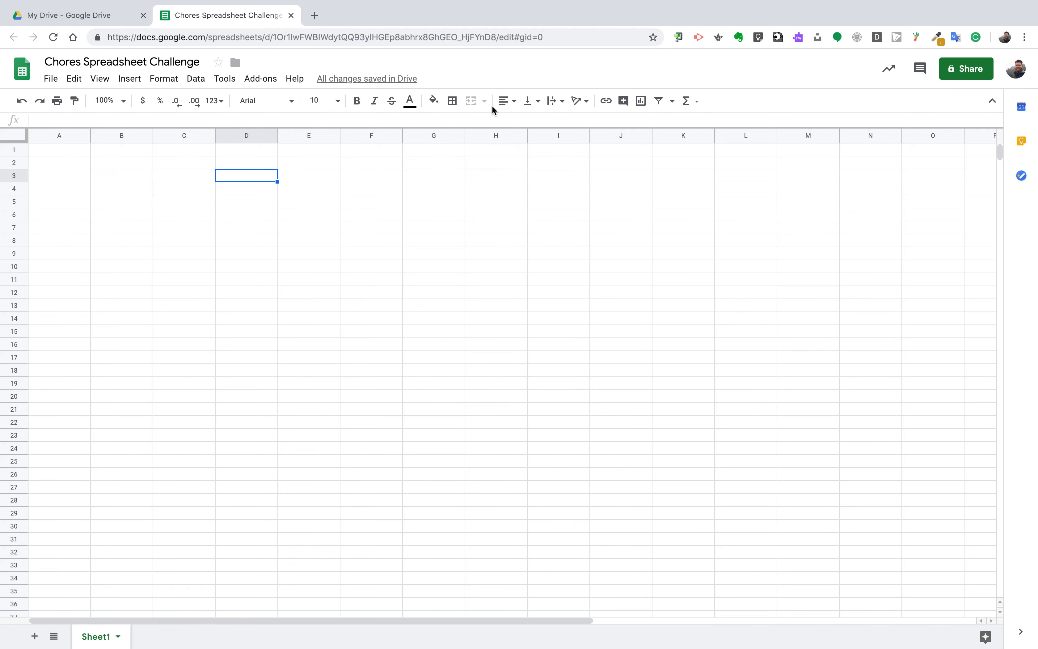
left_click(435, 103)
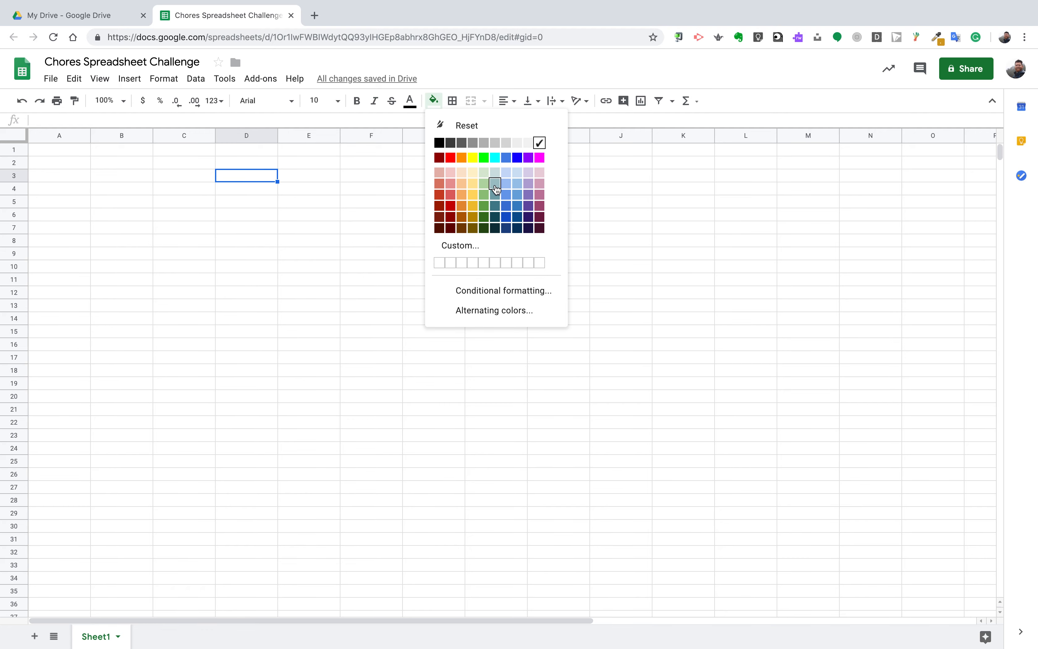
left_click(515, 208)
left_click(392, 216)
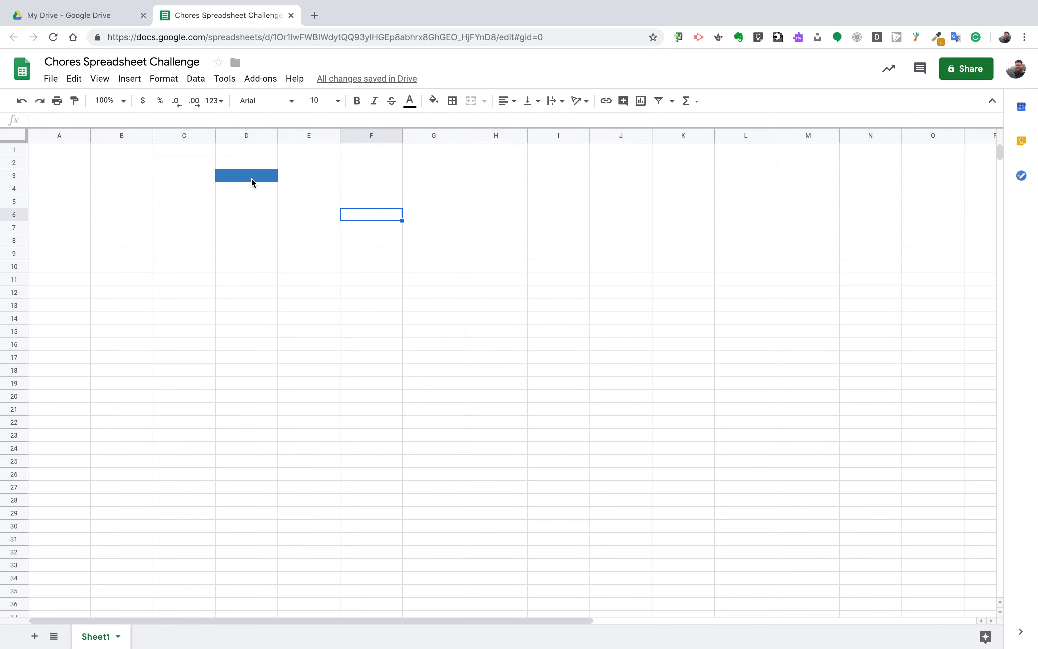
Apply the same medium blue fill color to the range D3:D15.
left_click_drag(252, 180, 255, 326)
left_click(434, 102)
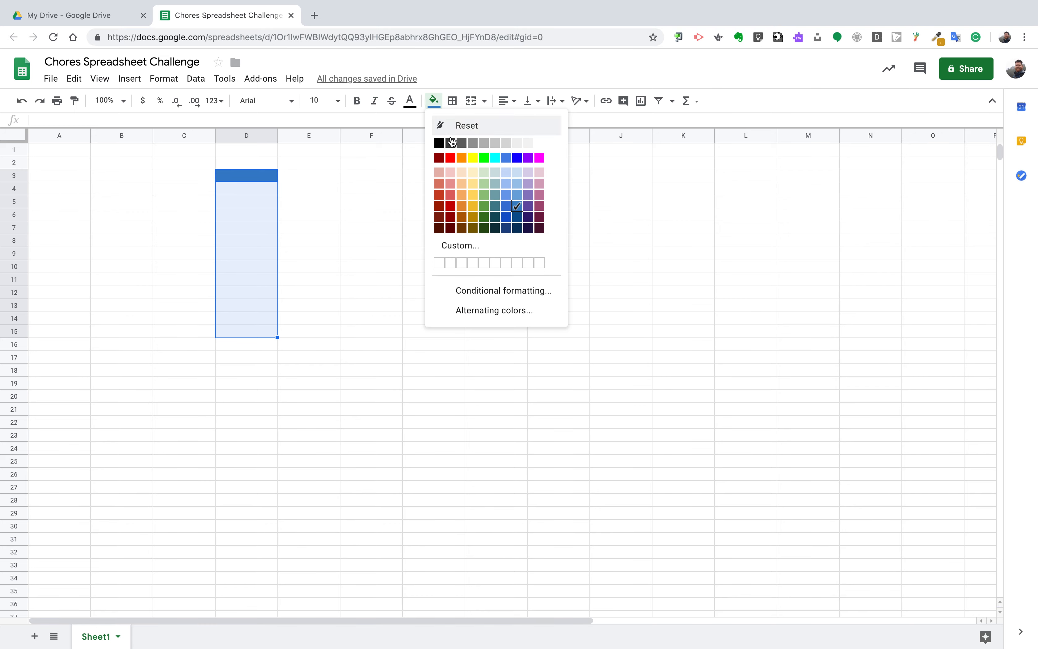
left_click(517, 206)
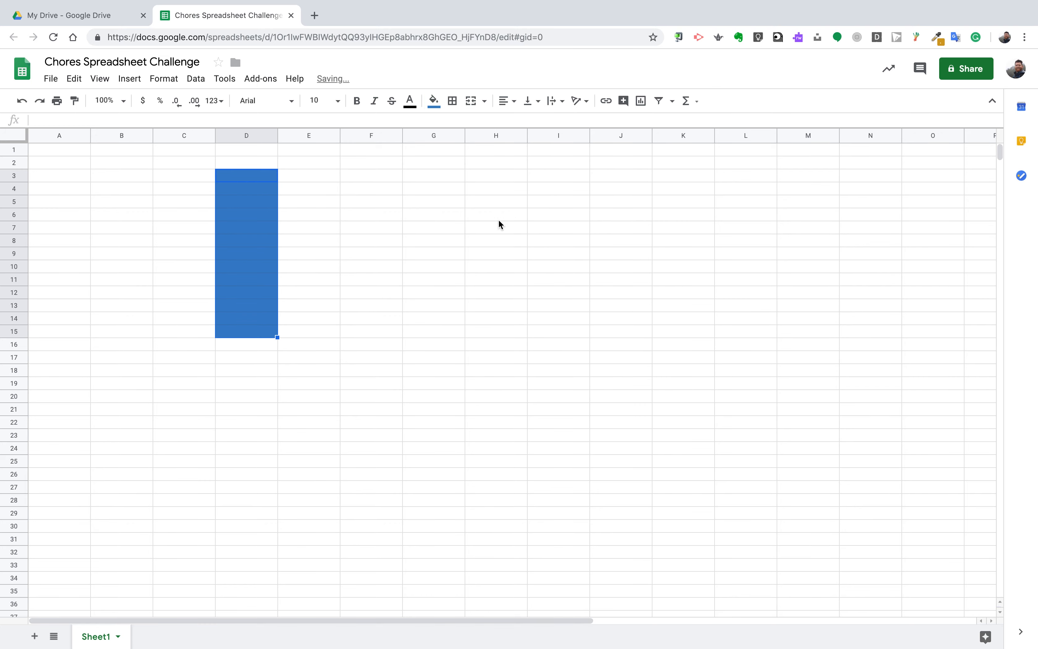
left_click(446, 268)
Add black borders around every cell in the range F3:F15.
left_click_drag(354, 177, 352, 332)
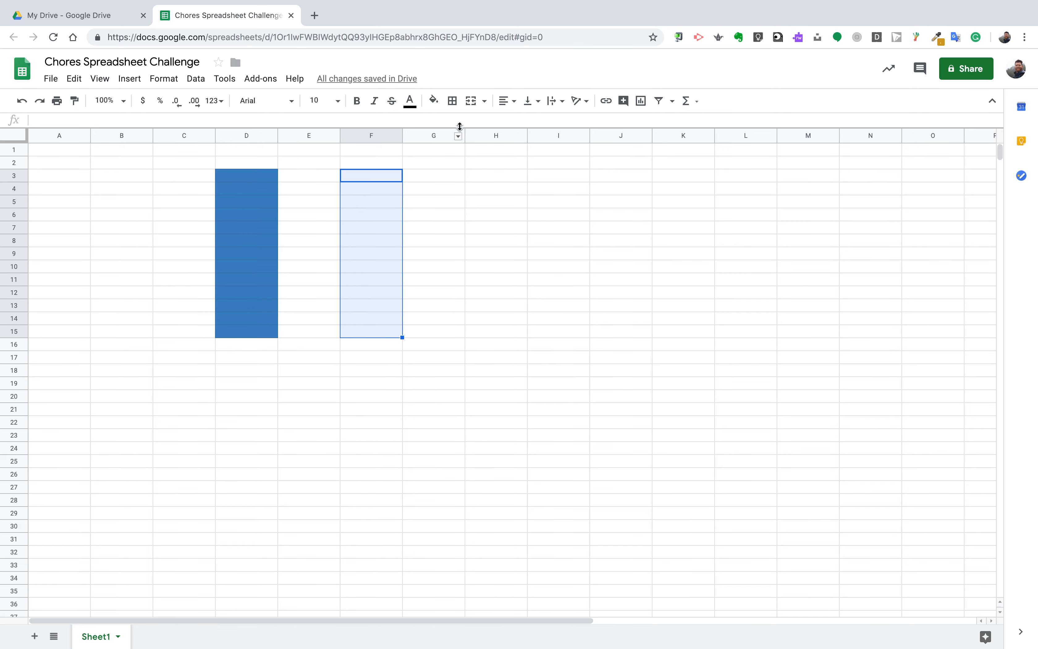
left_click(452, 101)
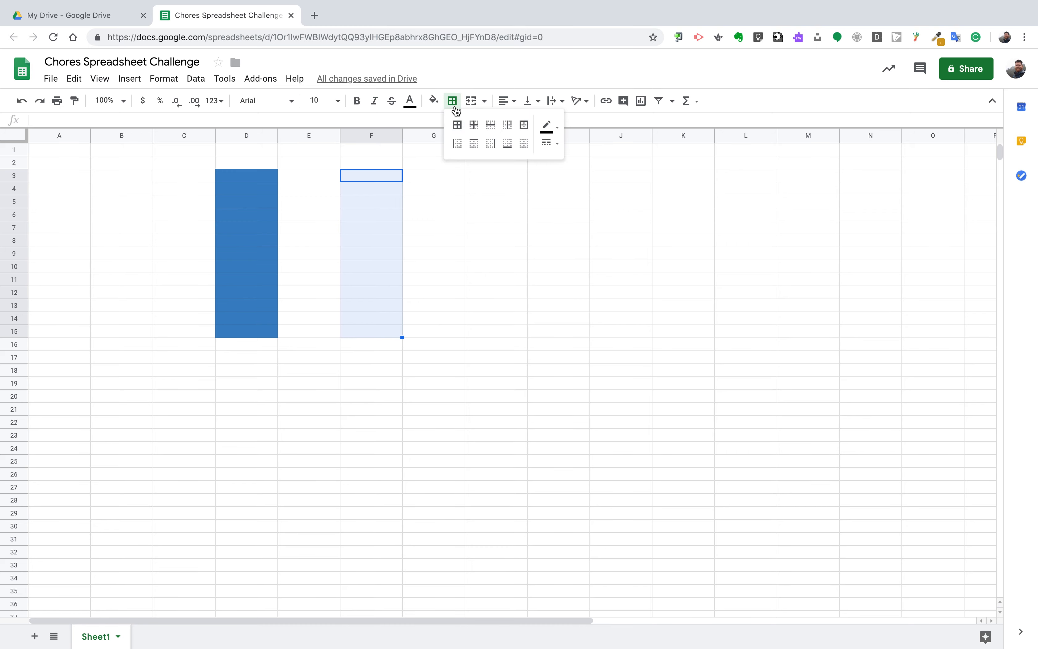
left_click(457, 125)
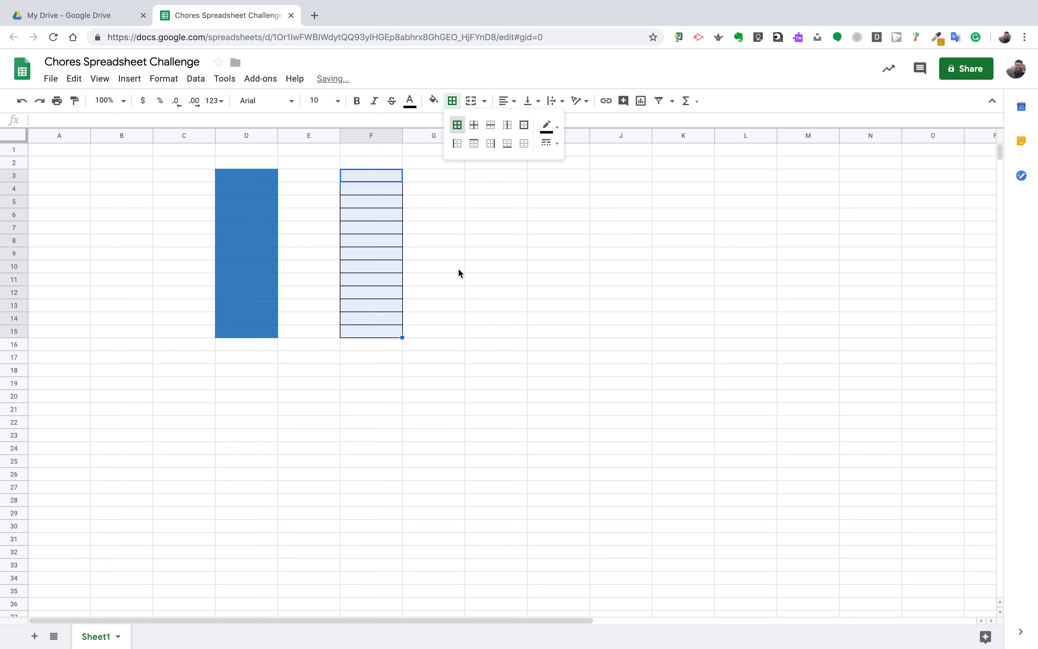
Replace the individual cell borders in the range F3:F15 with a single outer border around the whole range.
left_click(461, 292)
left_click_drag(380, 178, 371, 331)
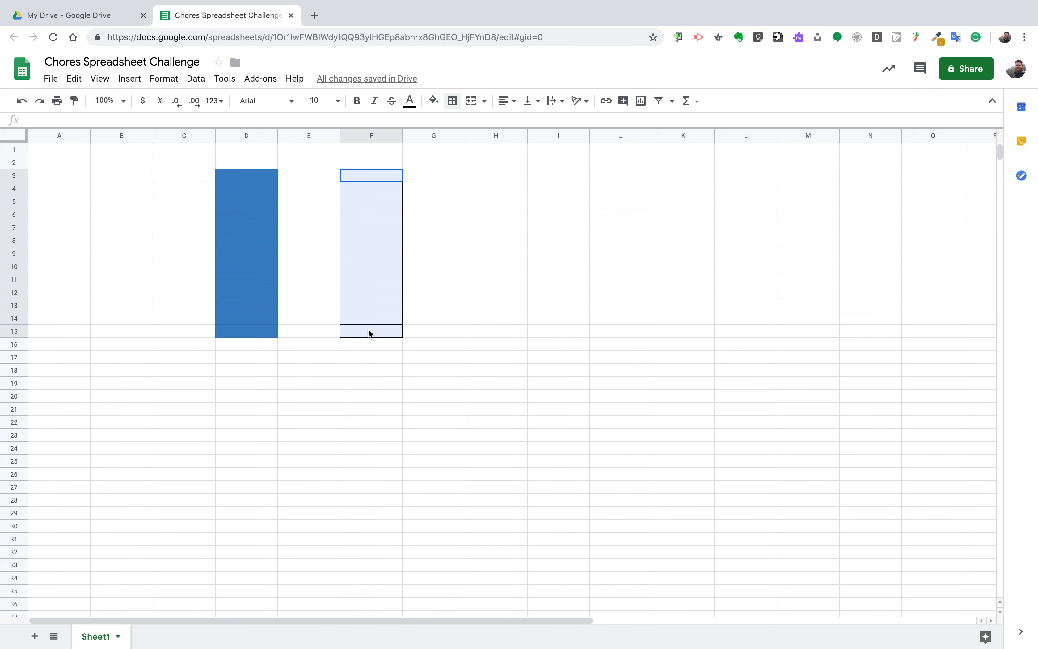
left_click(454, 102)
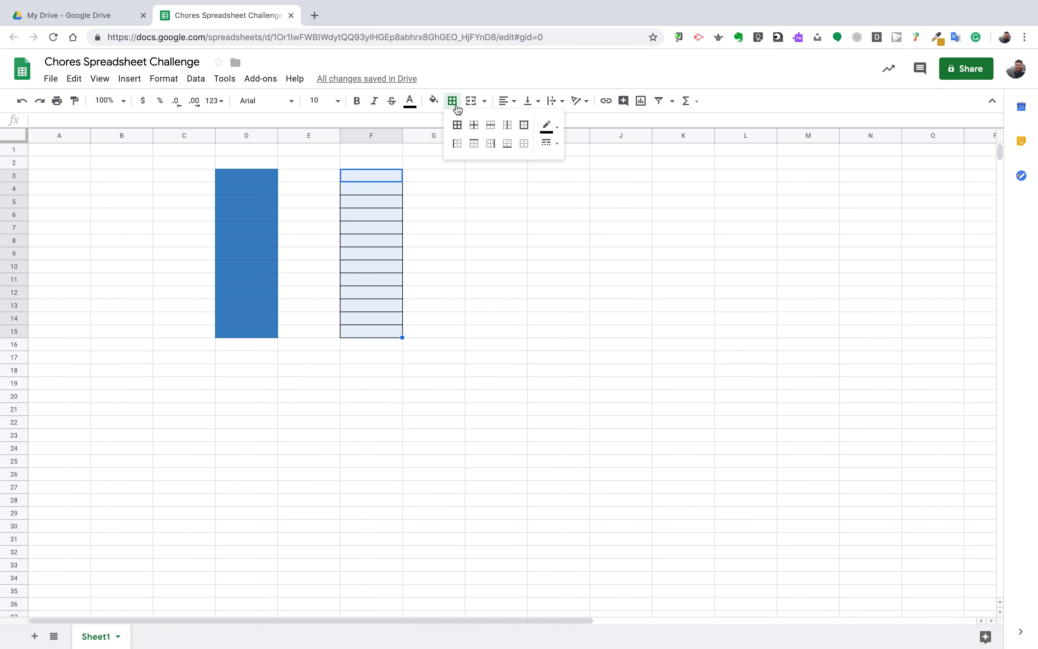
left_click(527, 129)
left_click(548, 145)
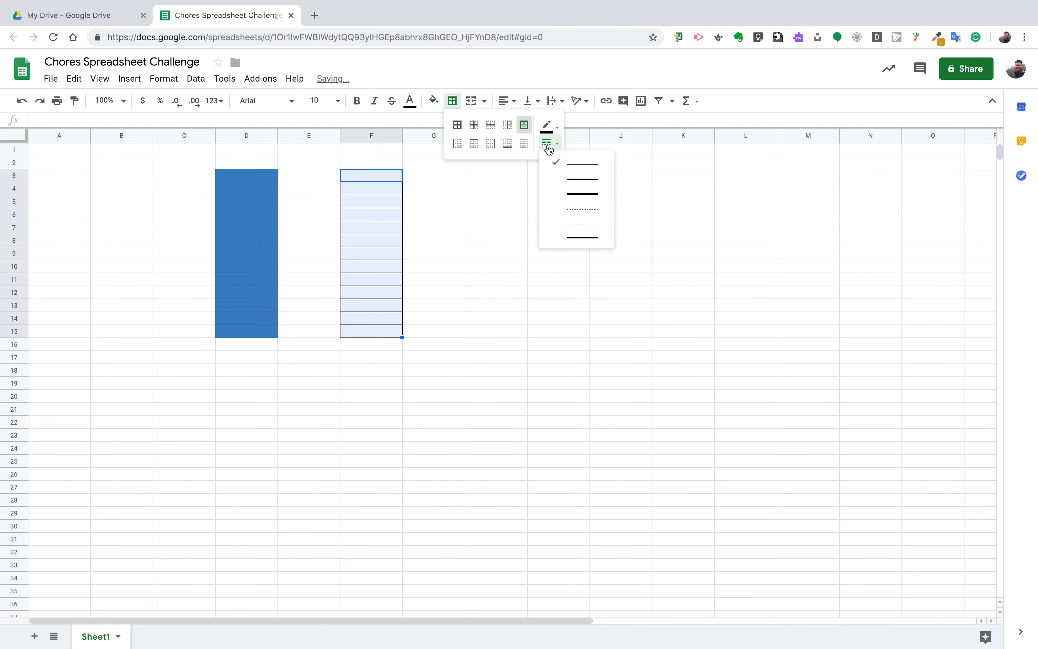
left_click(524, 143)
left_click(524, 144)
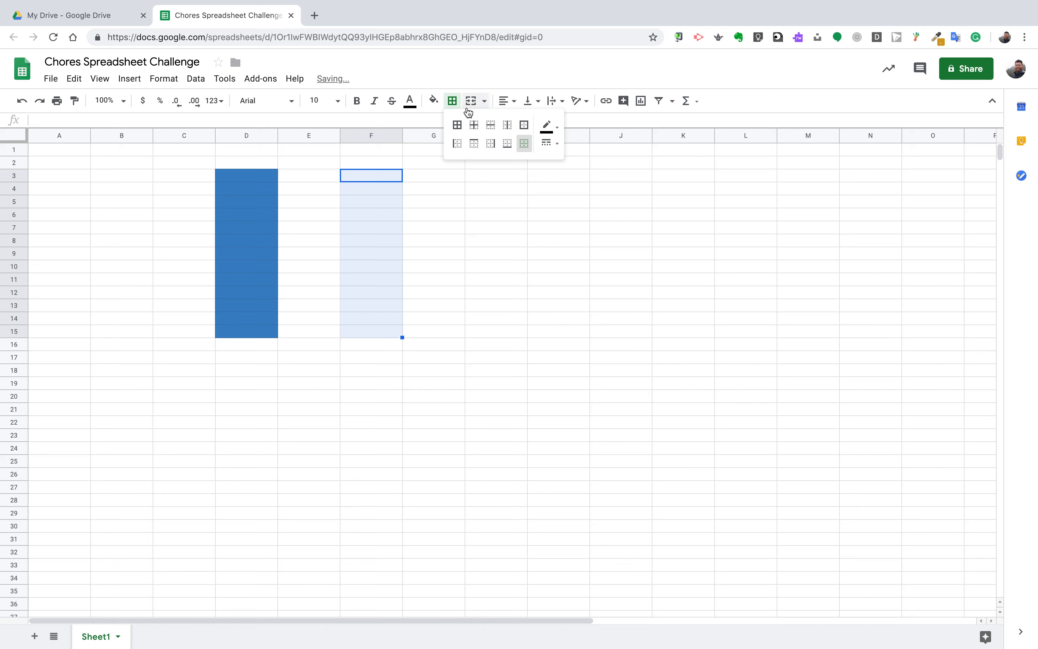
left_click(524, 125)
left_click(503, 238)
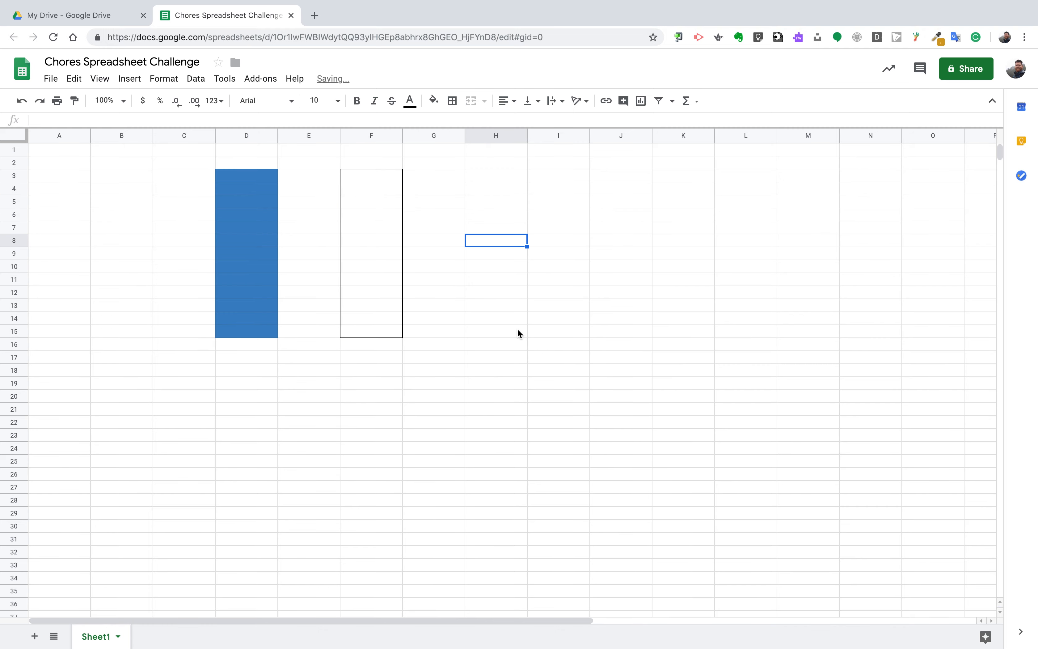
Add inner horizontal borders to the range F3:F15 using the thin, lighter line style.
left_click_drag(367, 177, 369, 327)
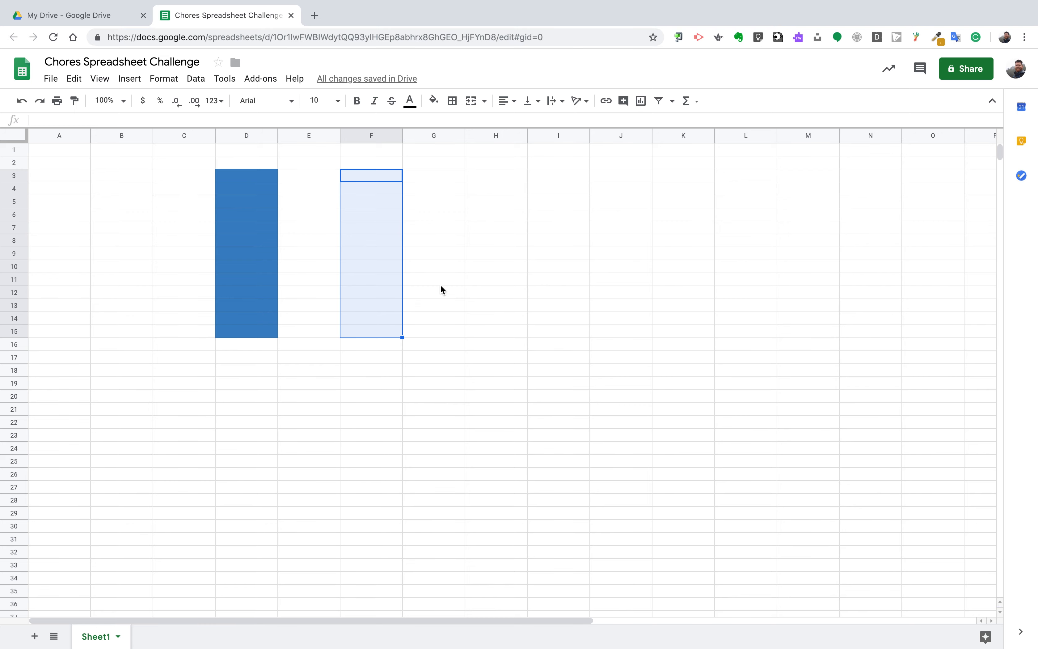
left_click(460, 105)
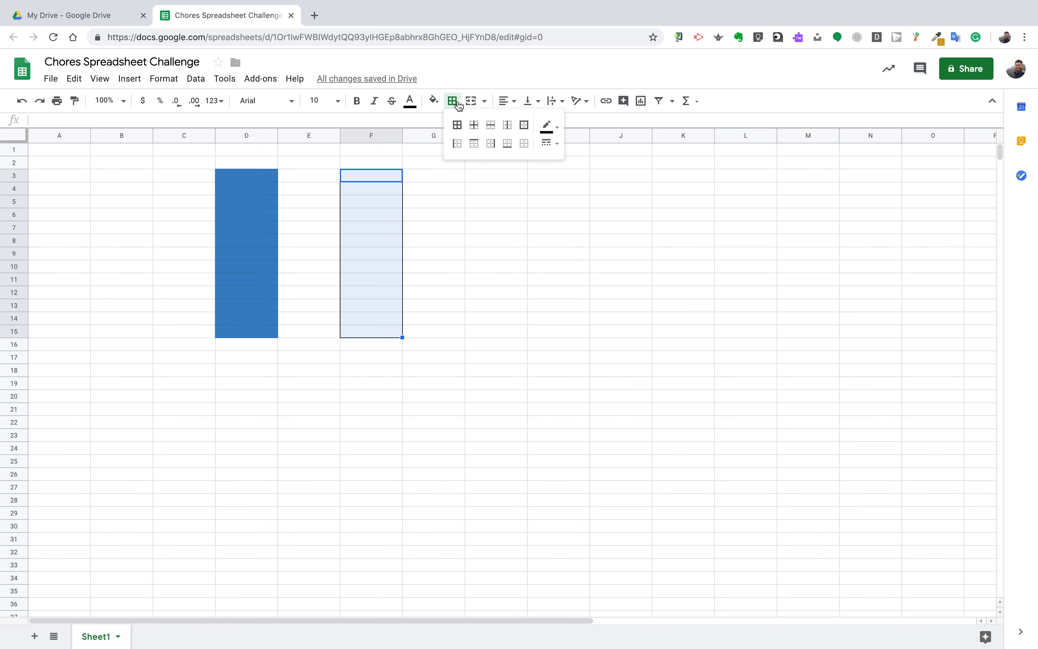
left_click(491, 126)
left_click(549, 143)
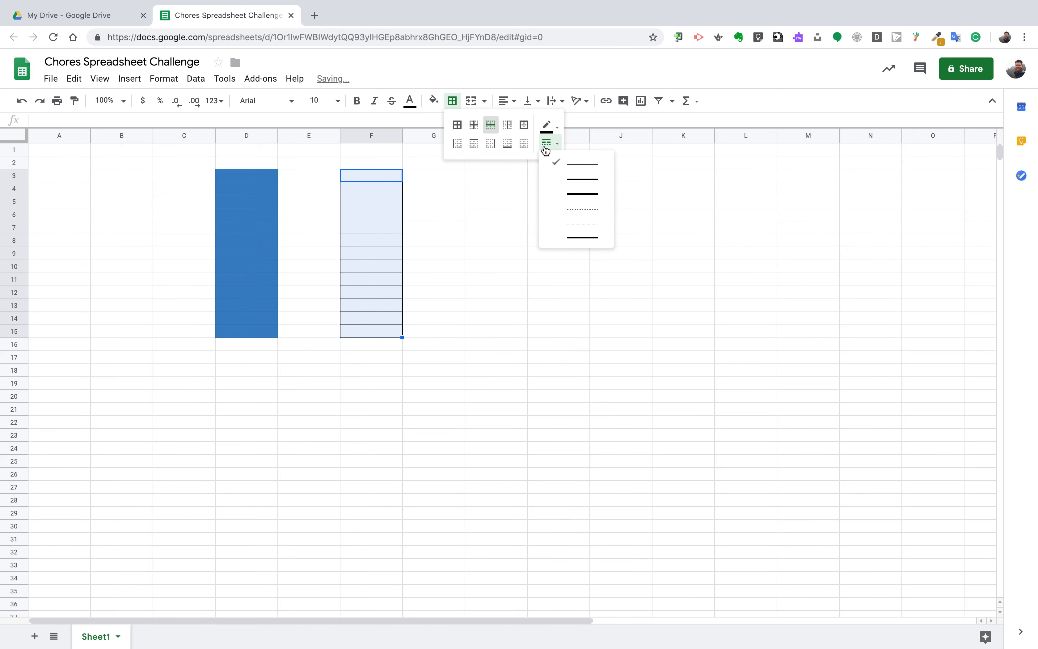
left_click(568, 226)
left_click(527, 279)
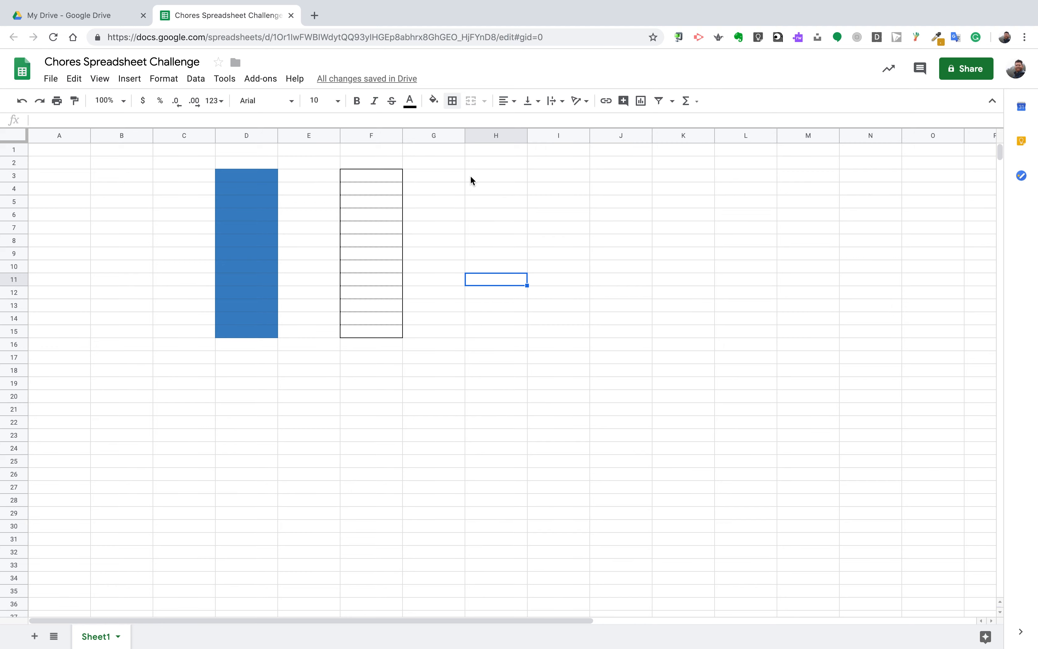
Merge the range H3:J9 into one cell, and unmerge it again.
left_click_drag(503, 188, 596, 251)
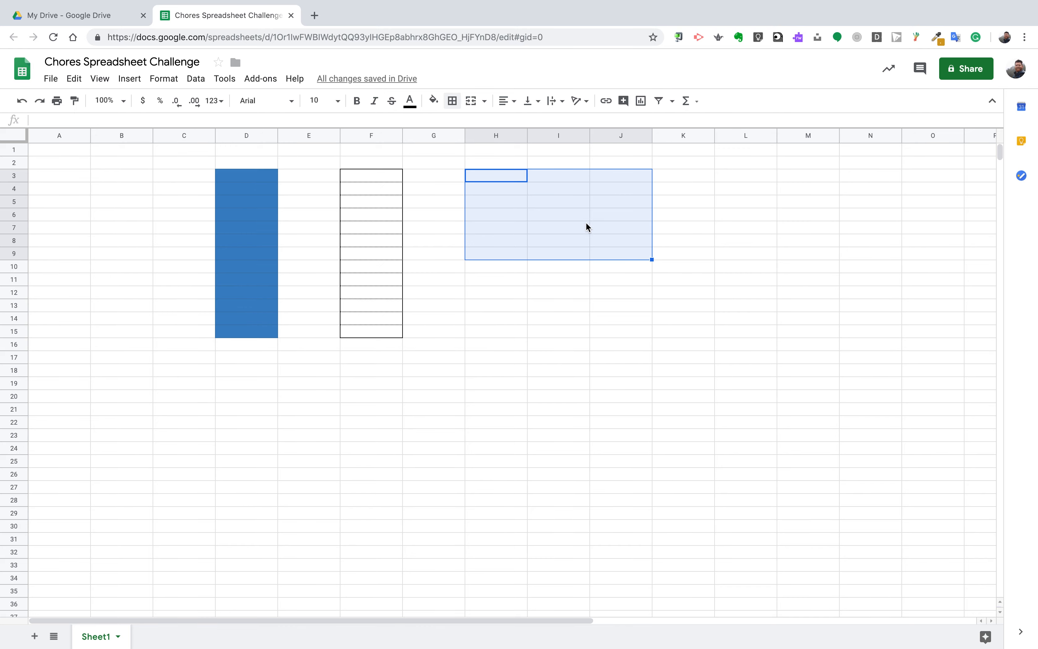
left_click(471, 109)
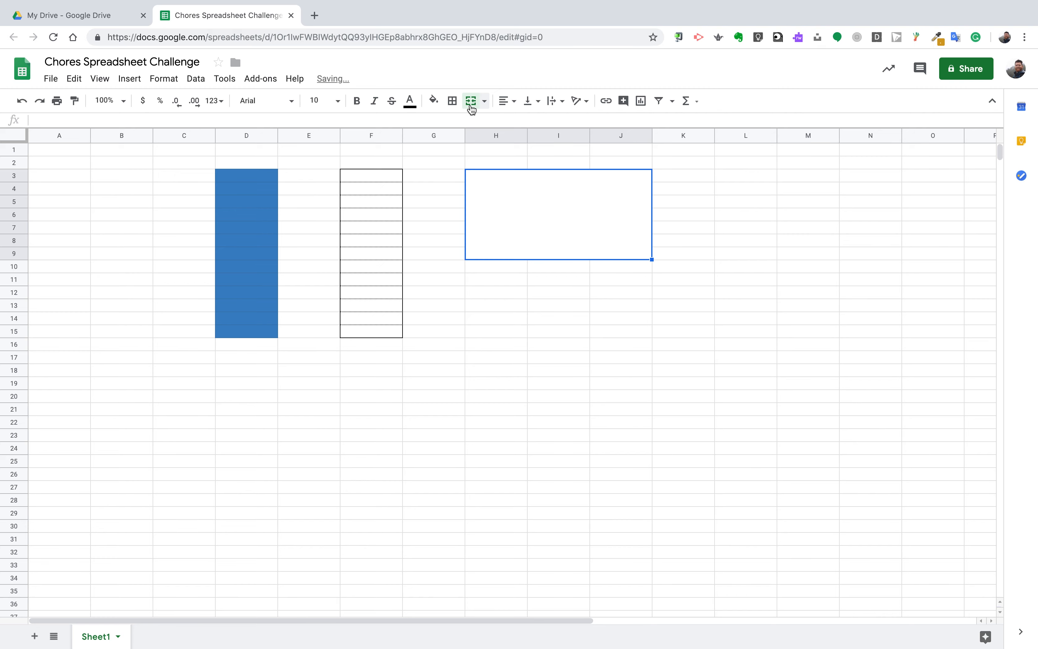
left_click(531, 328)
left_click(559, 232)
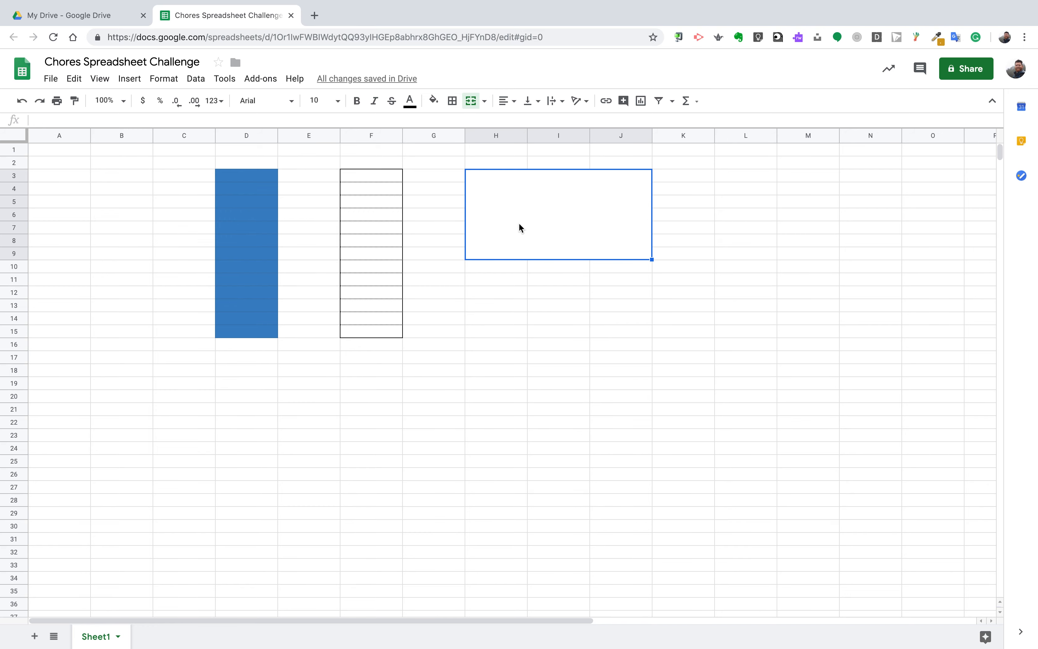
left_click(543, 308)
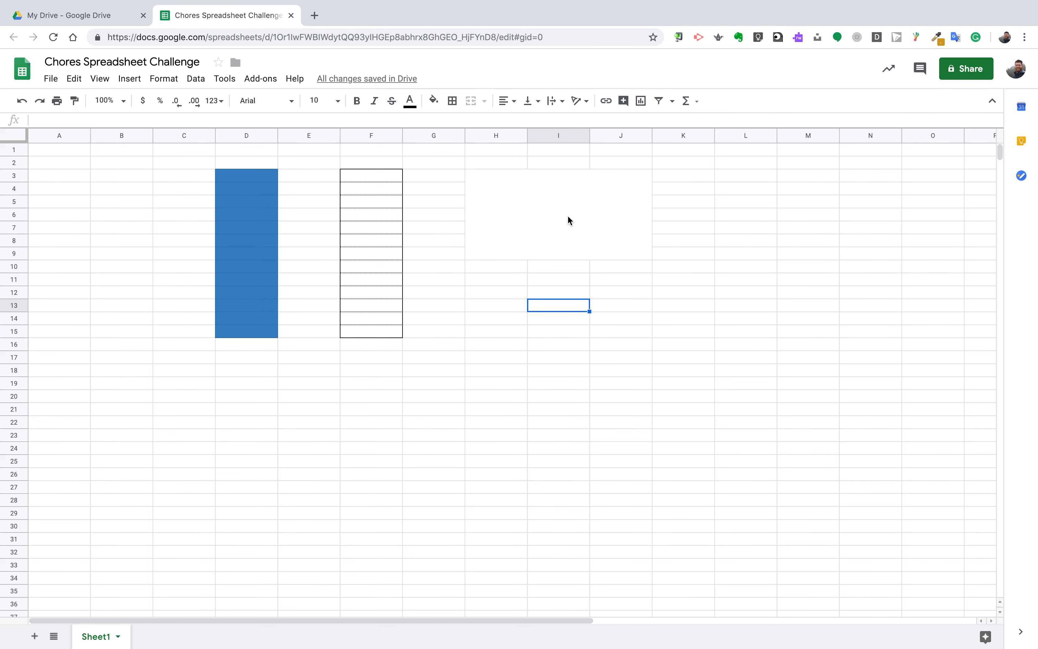
left_click(541, 219)
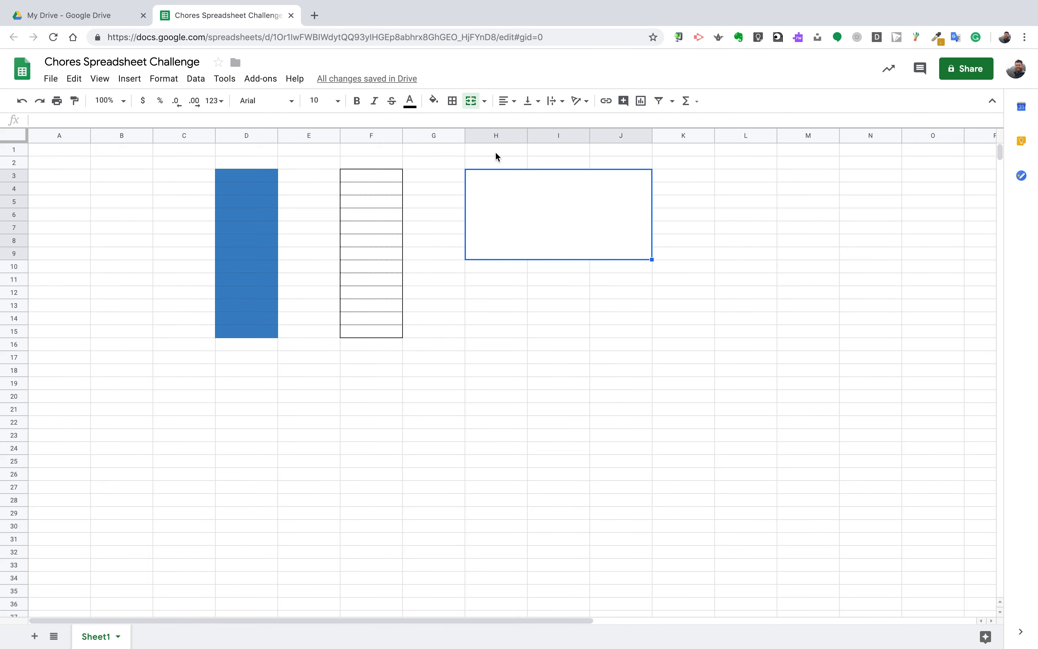
left_click(472, 105)
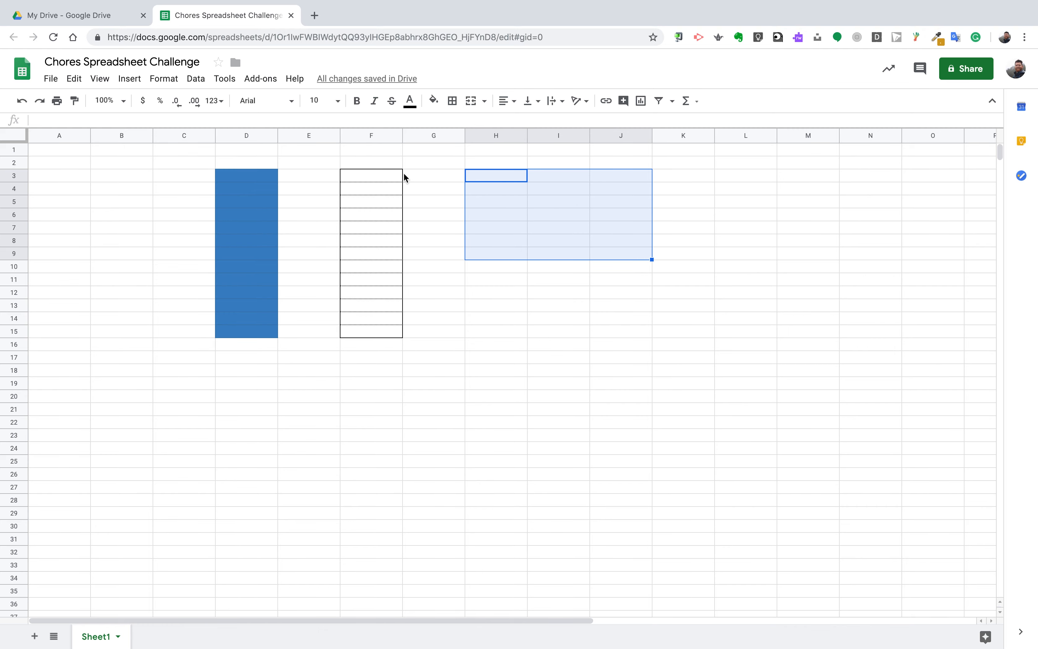
Clear all borders from the range F3:F15.
left_click_drag(377, 173, 373, 331)
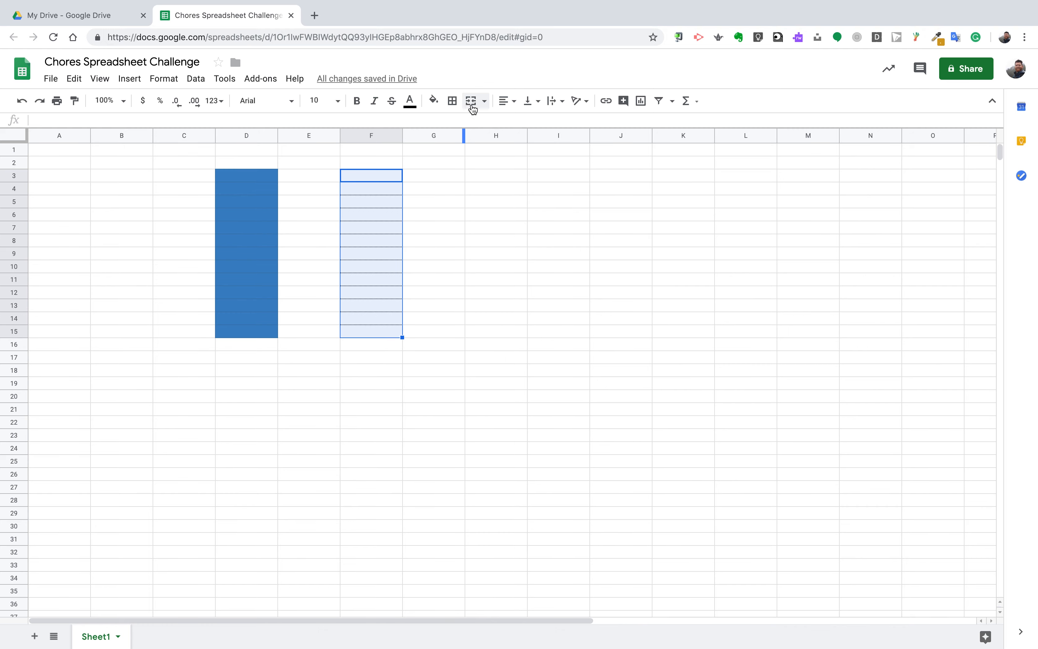
left_click(453, 101)
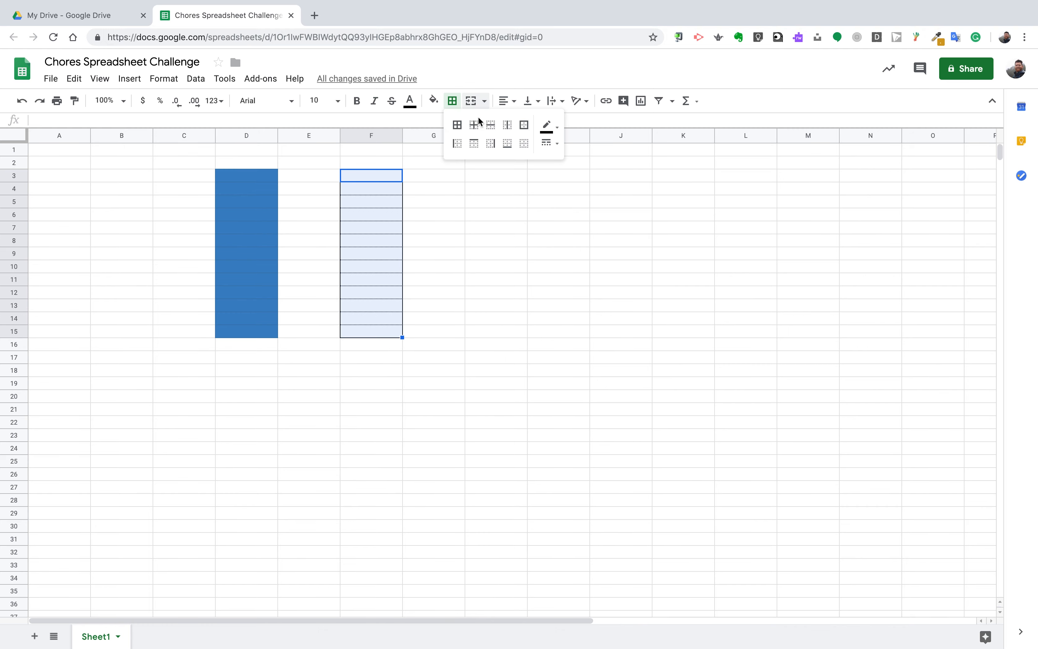
left_click(524, 144)
Reset the fill color of the range D3:D15 to none.
left_click_drag(248, 175, 242, 333)
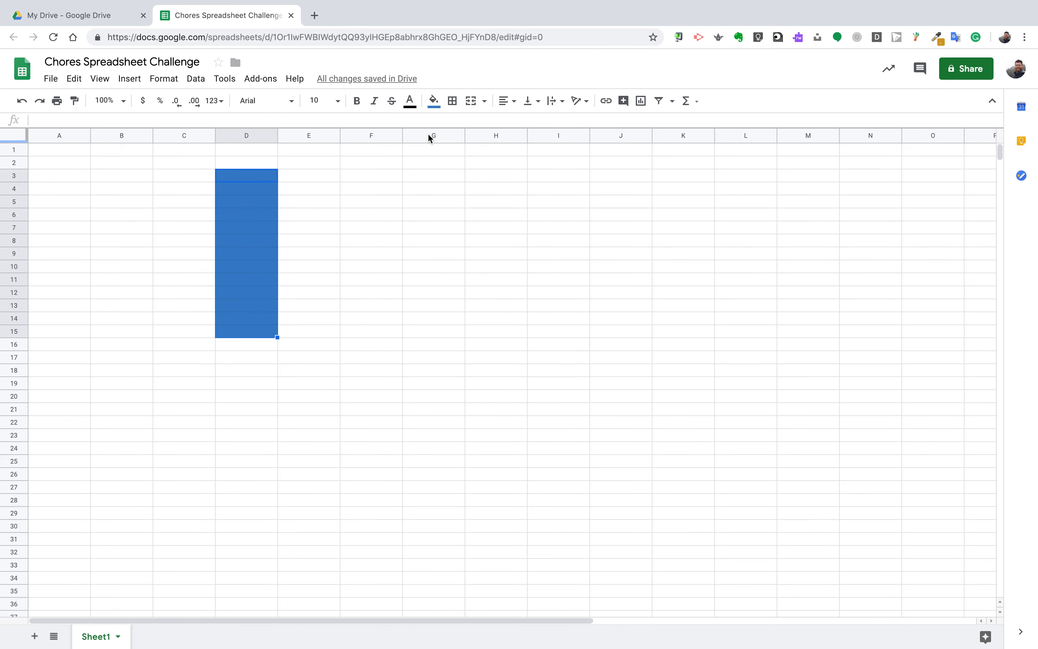
left_click(434, 101)
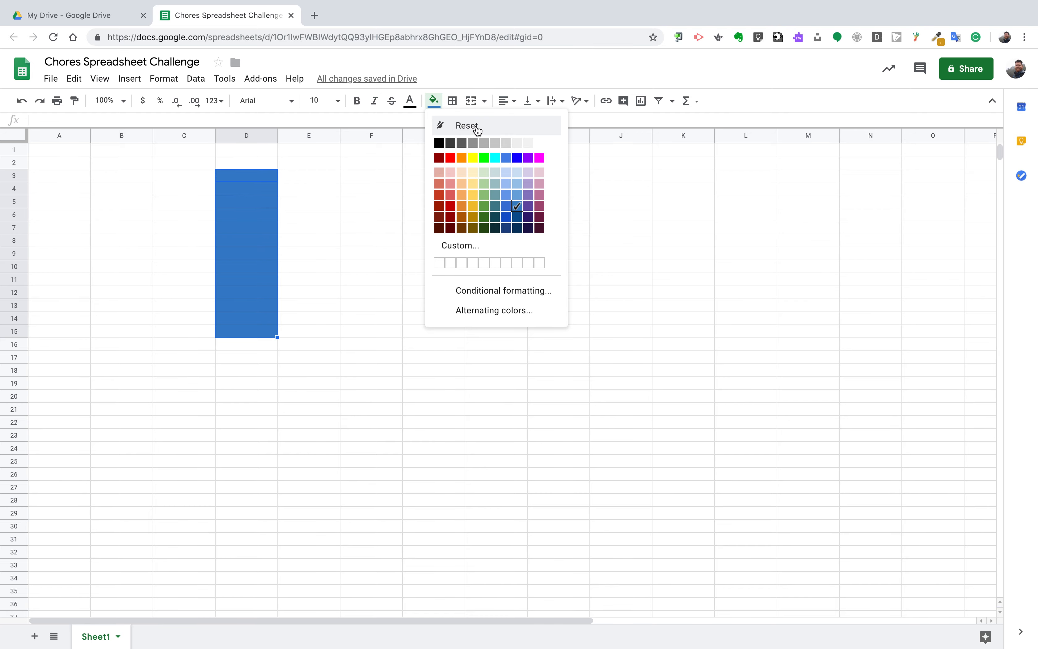
left_click(466, 125)
left_click(443, 209)
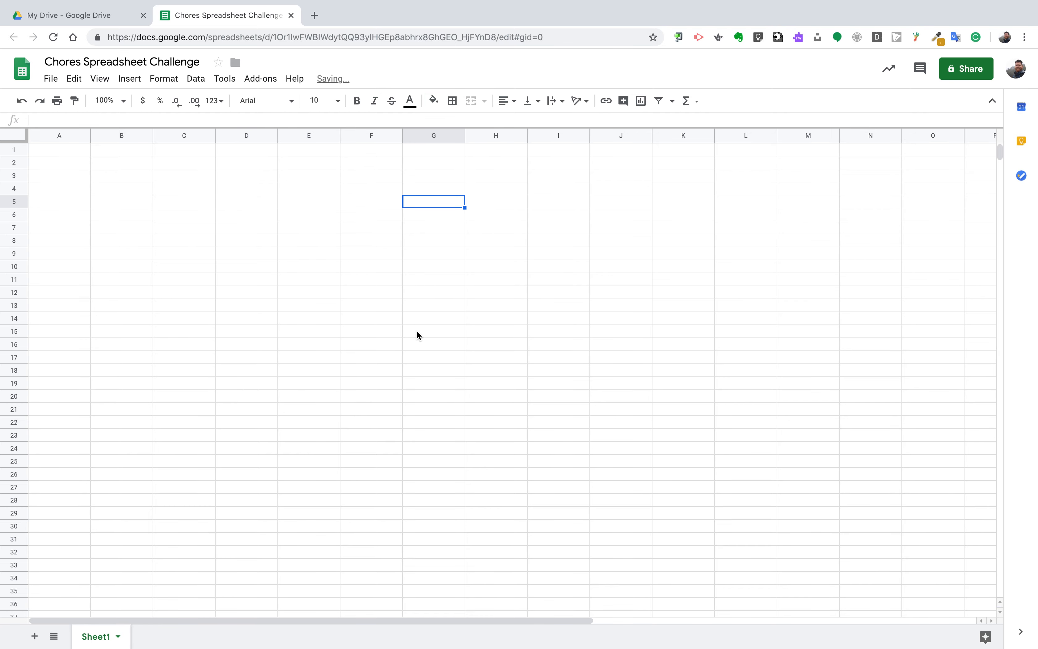
Enter a "Monthly Budget" title preceded by the owner's name in cell A1.
left_click(66, 152)
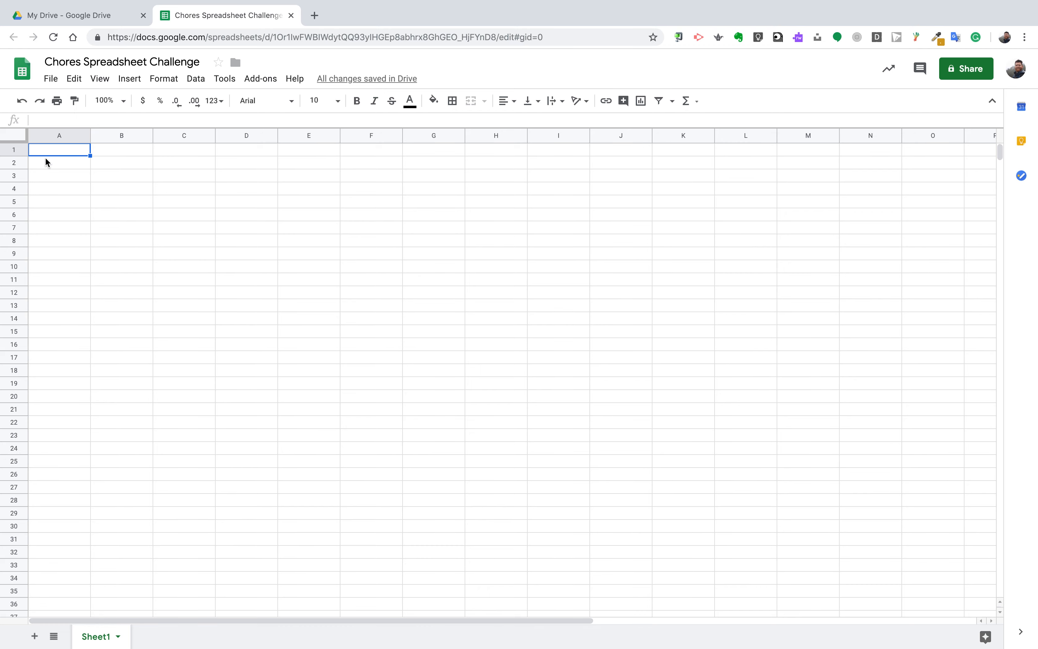
type("Mr.")
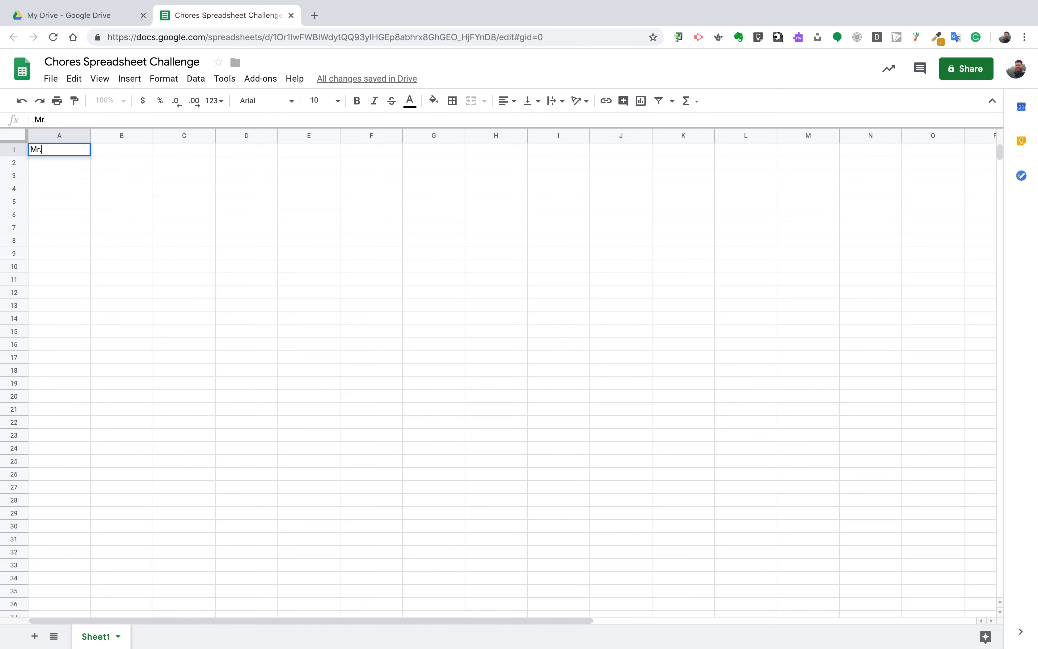
type(" Reilly's Monthly Budget")
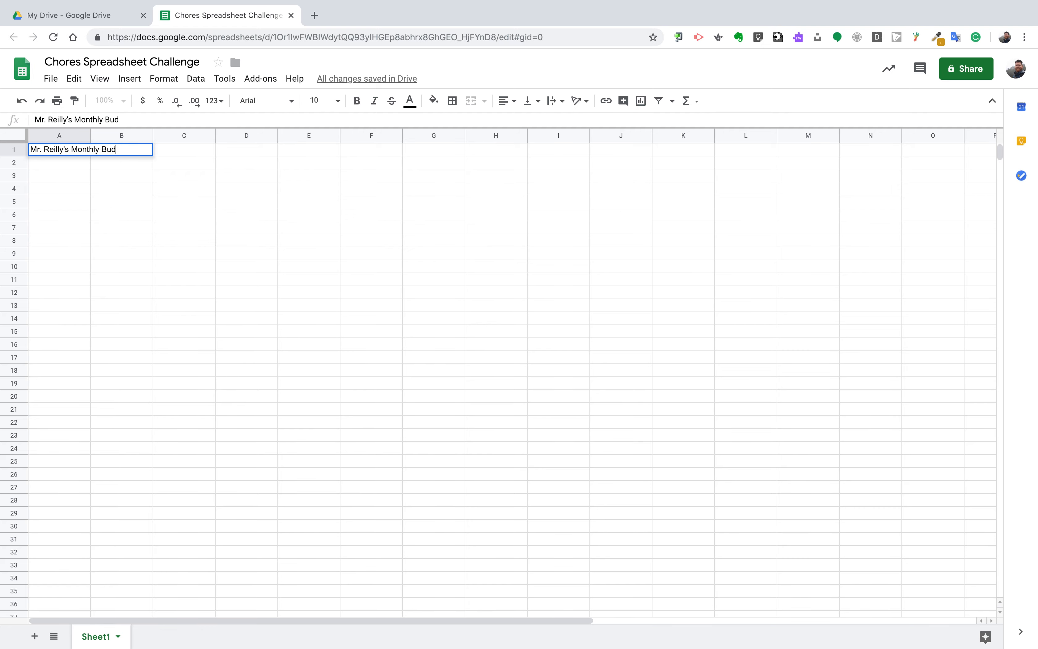
left_click(131, 244)
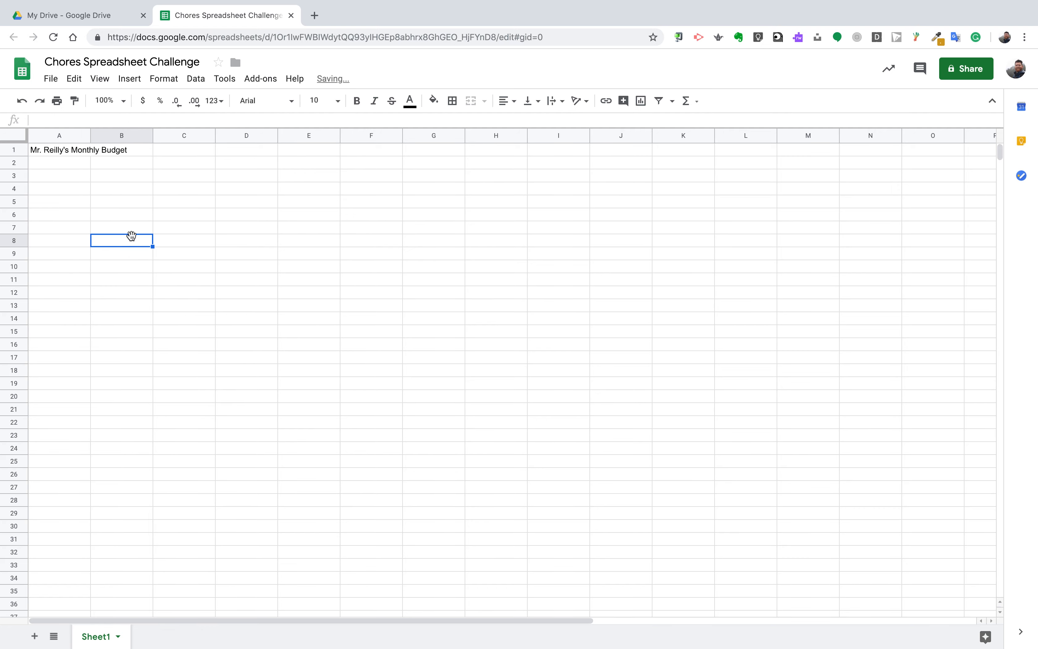
Enter 0 in cell B1 beside the overflowing title, and clear the cell again.
left_click(75, 149)
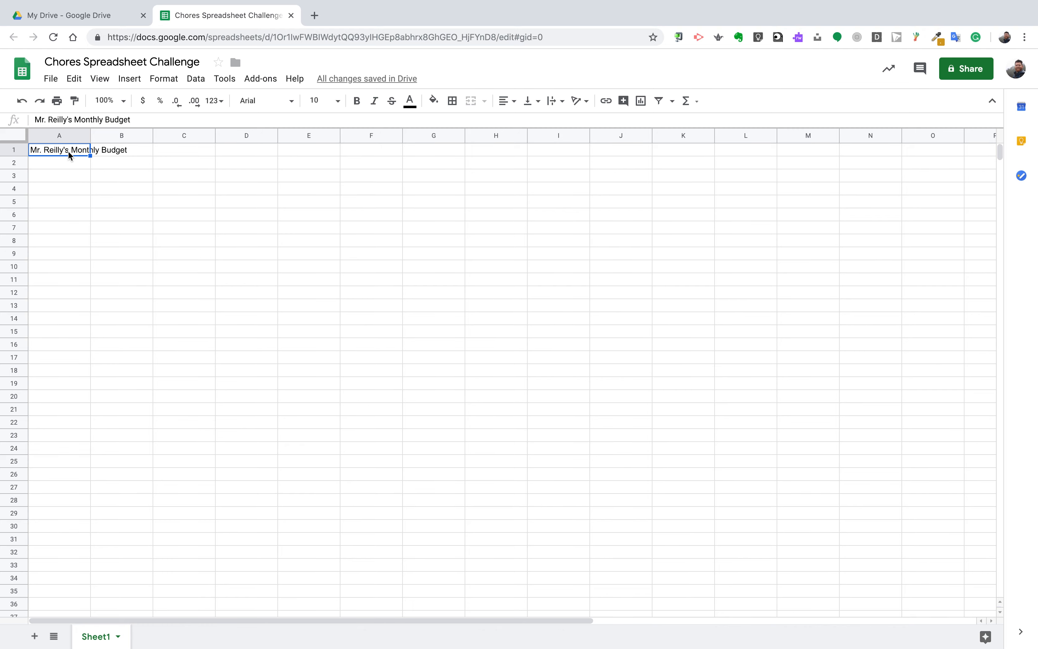
left_click(64, 164)
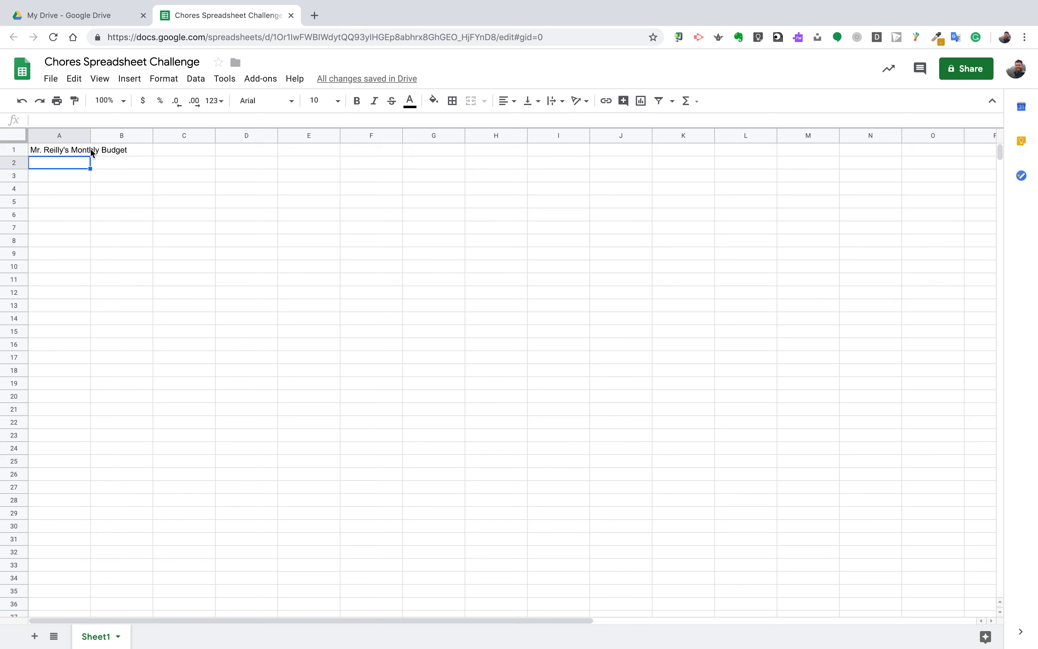
left_click(131, 149)
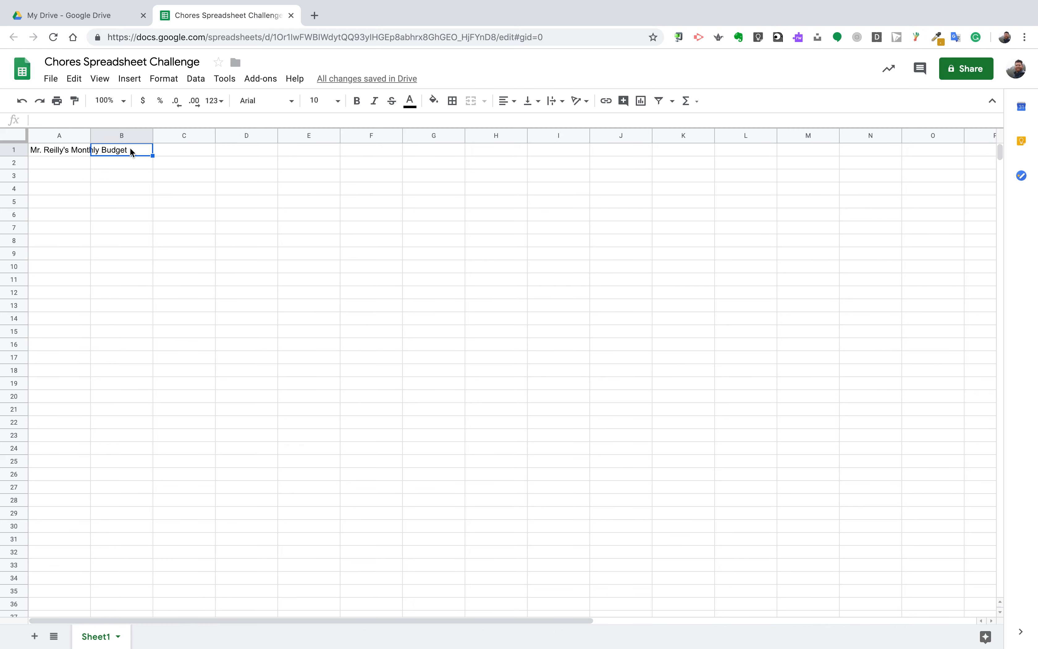
type("0")
key("Return")
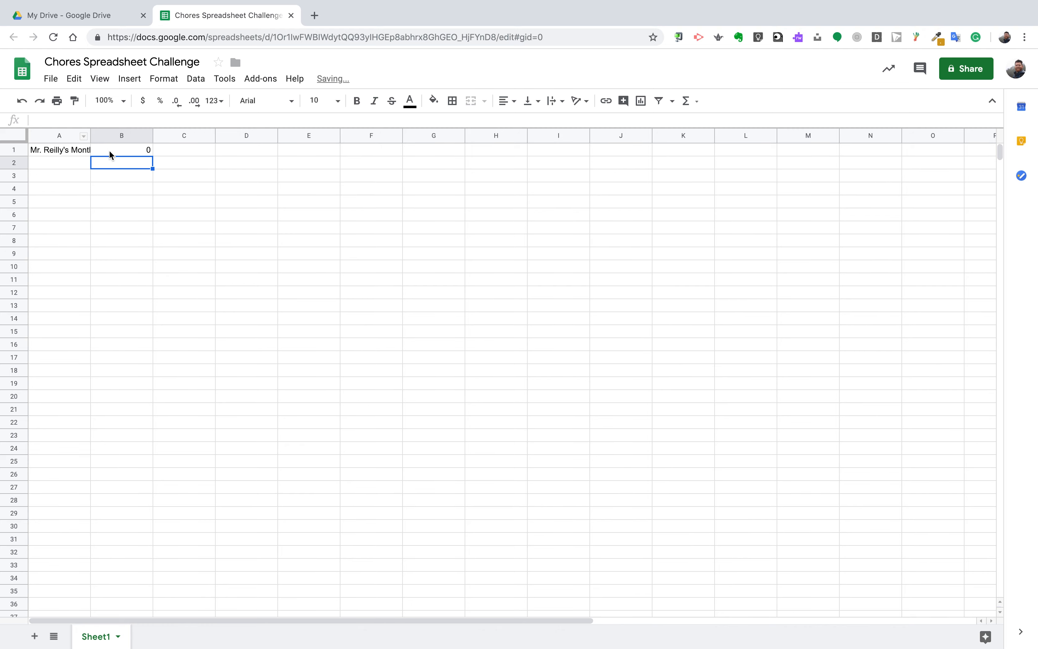
left_click(125, 150)
key("Delete")
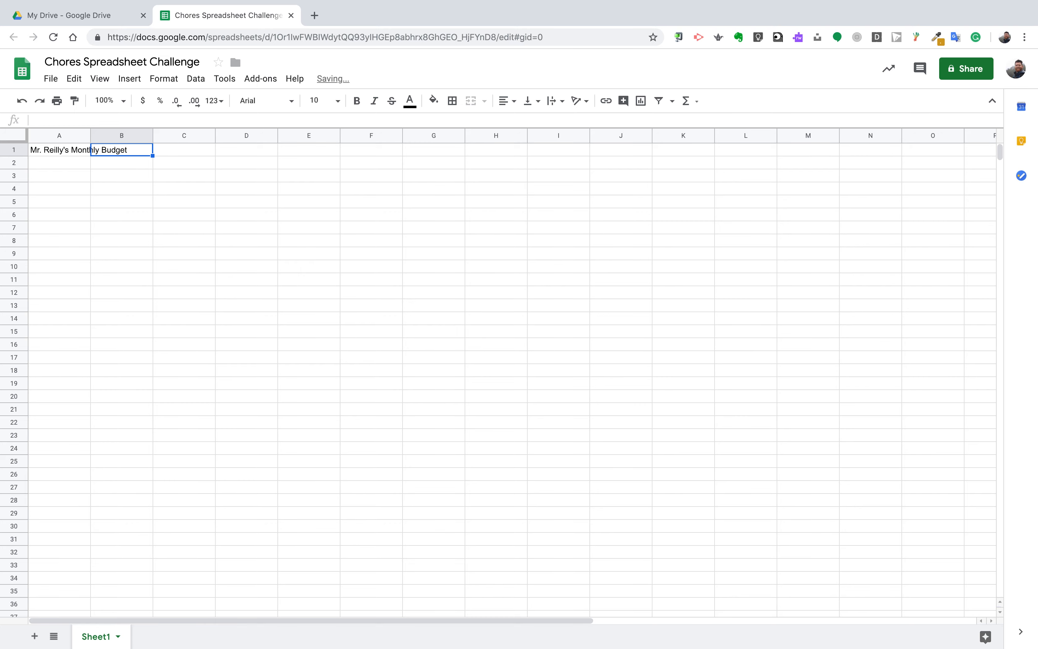
left_click(127, 232)
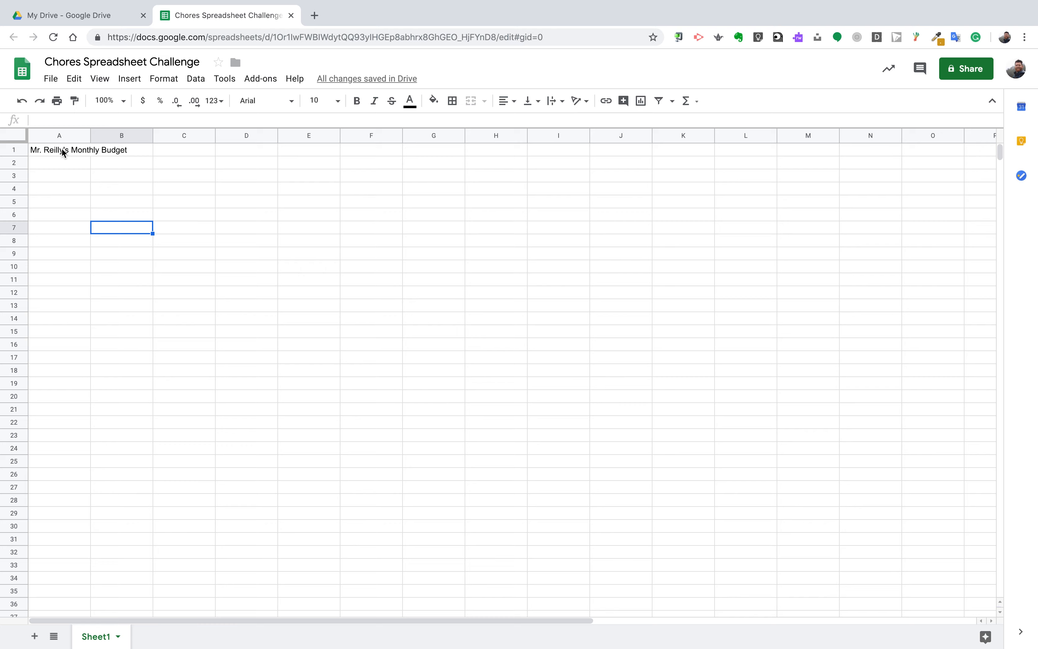
Widen column A until the title in A1 fits inside it, and undo the width change.
left_click(82, 152)
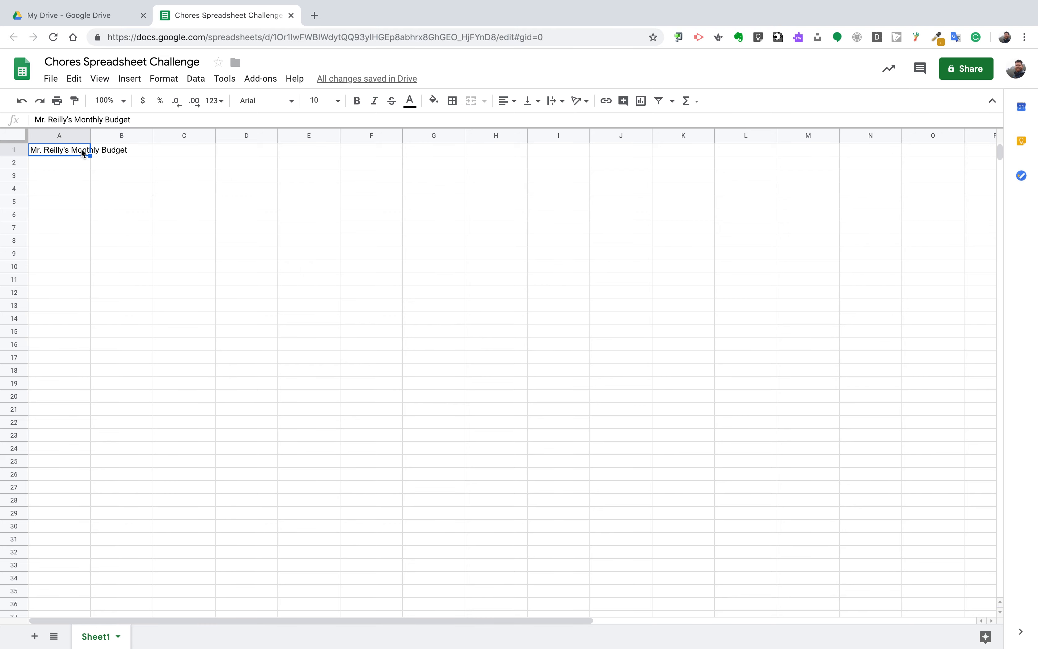
left_click_drag(91, 139, 137, 137)
left_click_drag(91, 165, 92, 461)
left_click_drag(127, 335, 197, 371)
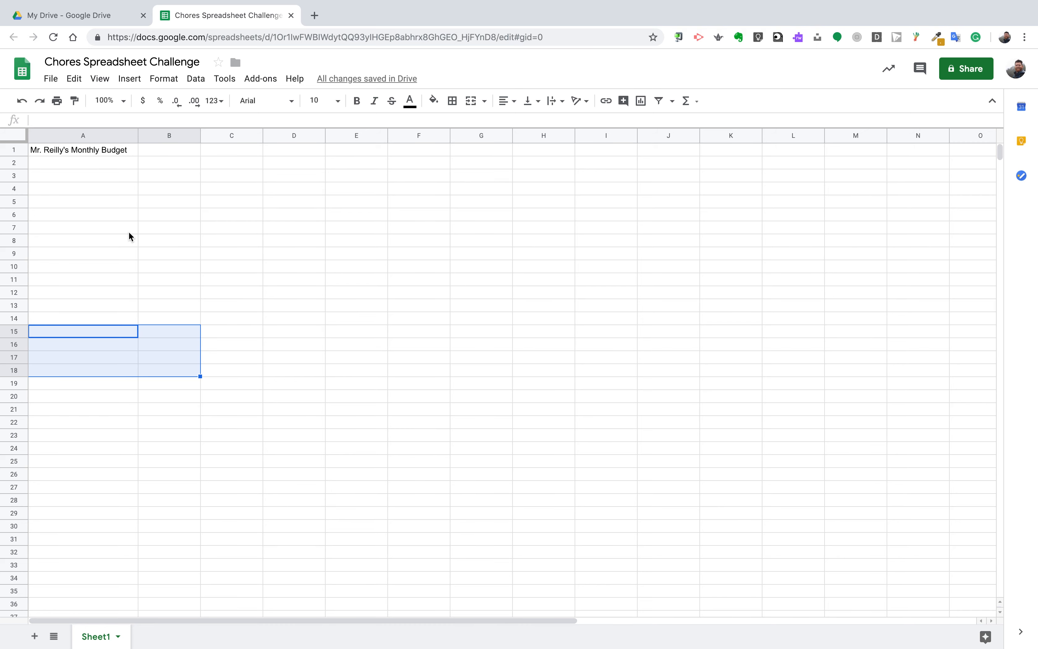
key("ctrl+z")
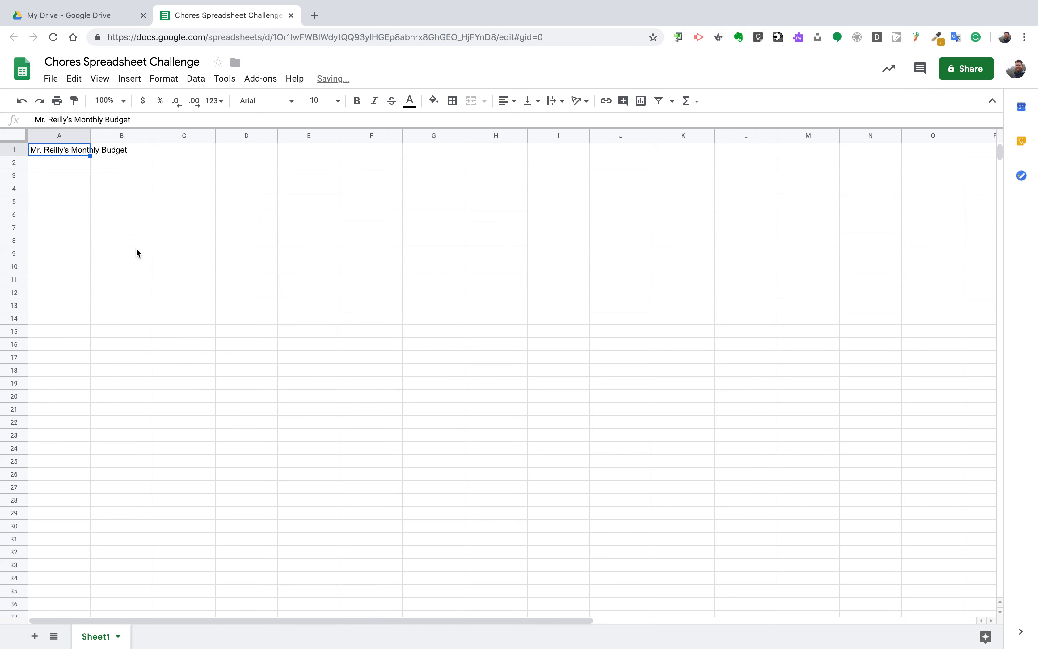
left_click(136, 249)
Set the text wrapping of the title in cell A1 to Clip.
left_click(80, 147)
left_click(561, 108)
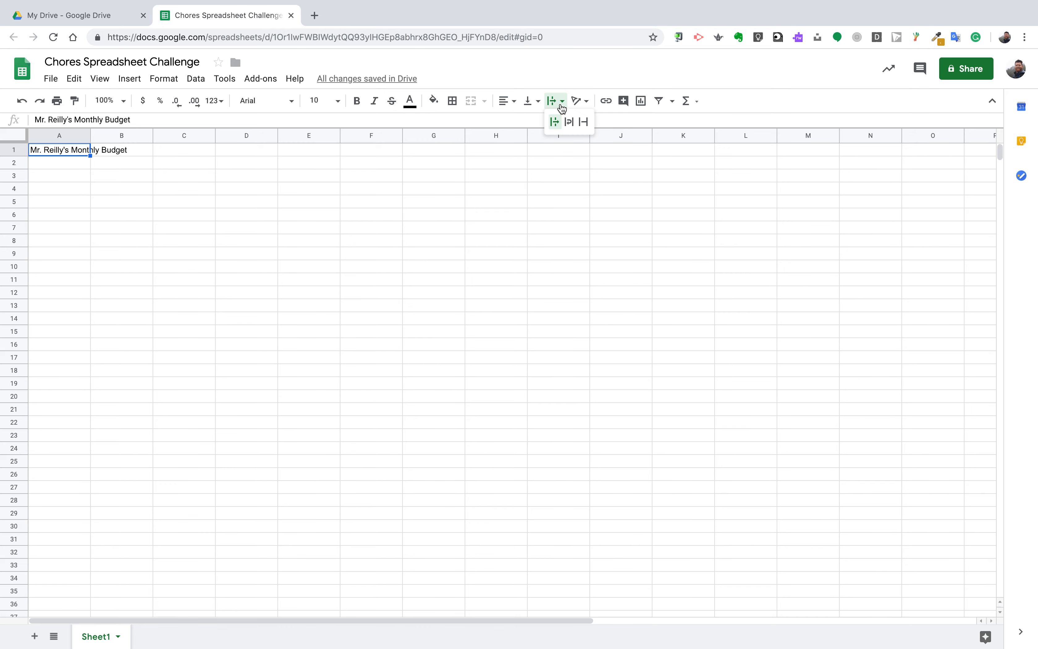
left_click(583, 127)
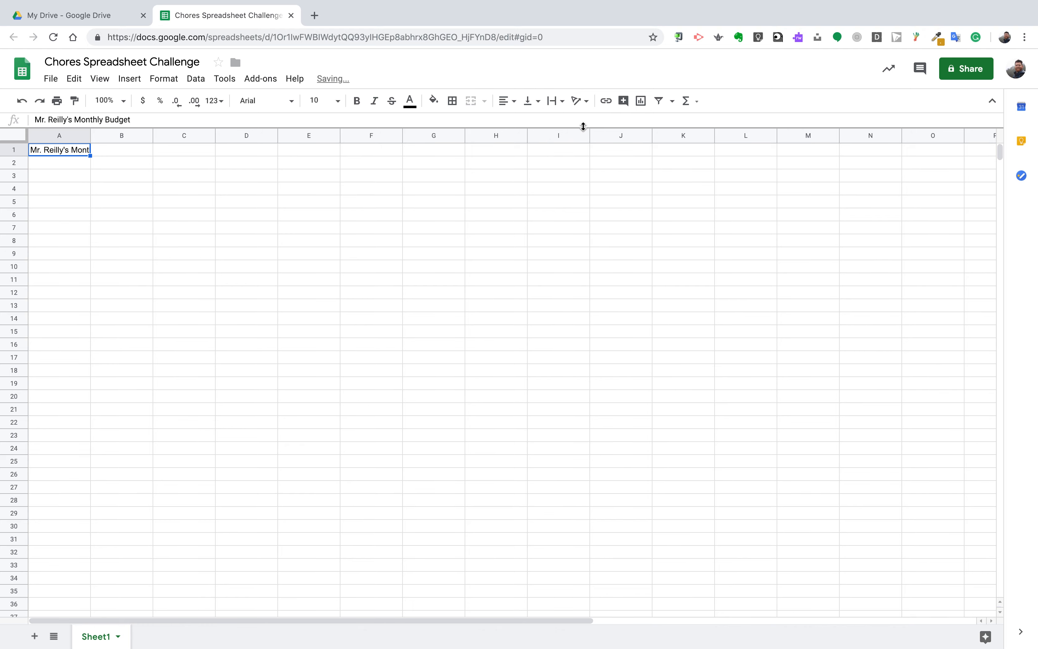
Set the text wrapping of the title in cell A1 to Wrap.
left_click(296, 191)
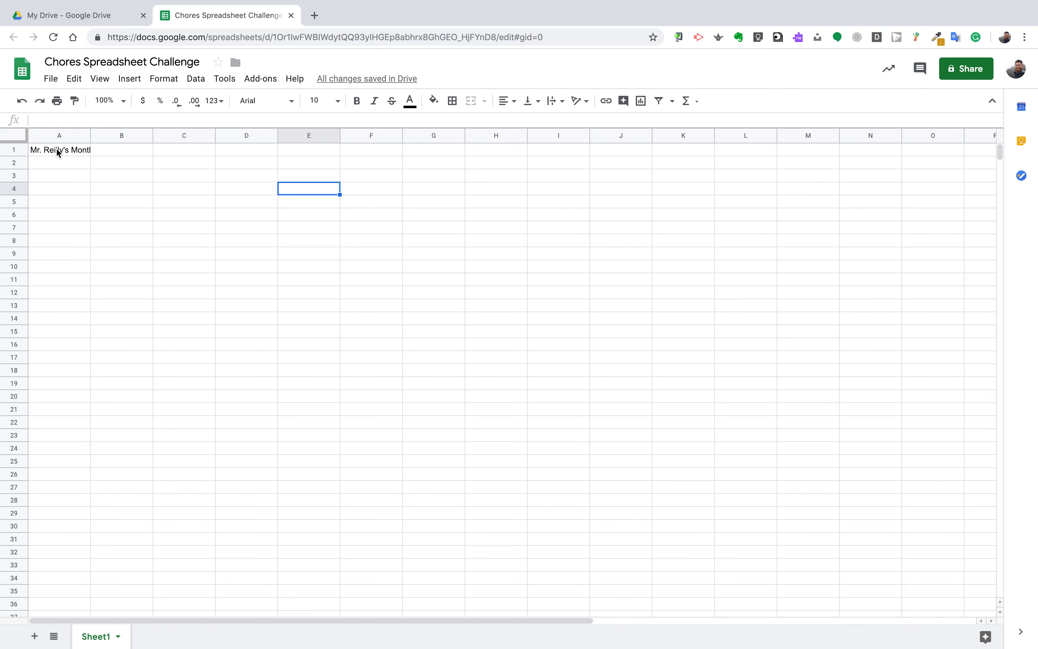
left_click(73, 150)
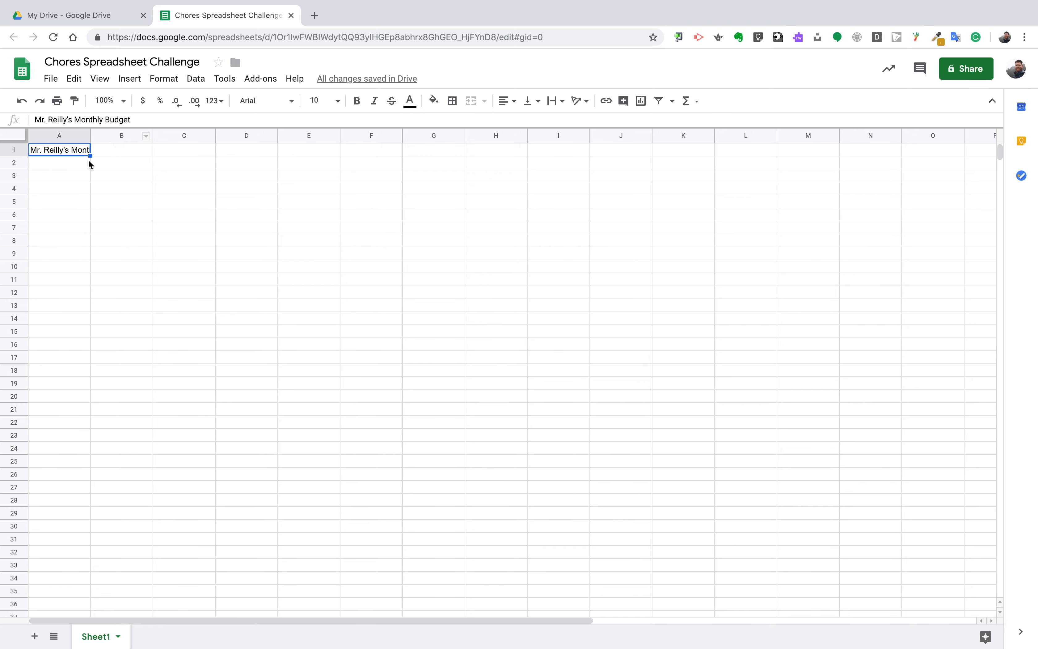
left_click(556, 101)
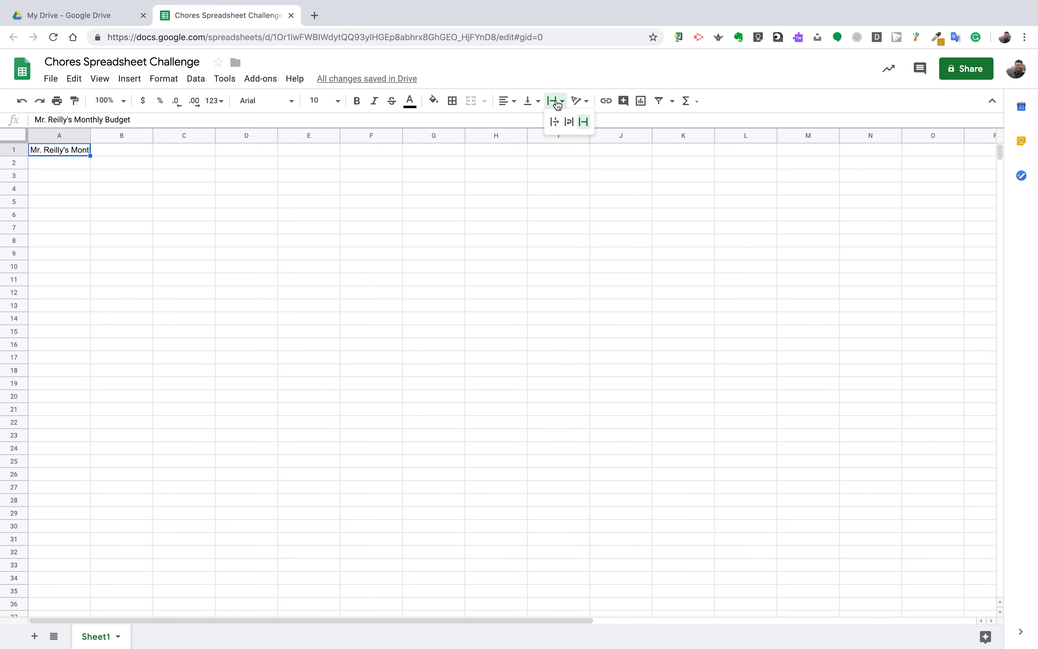
left_click(569, 122)
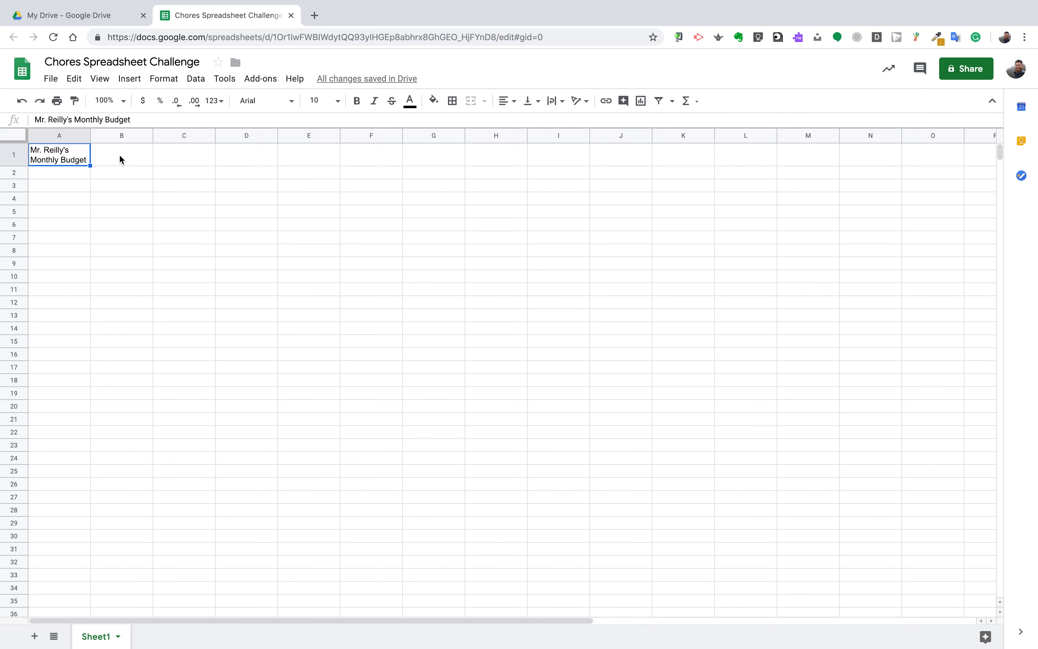
left_click_drag(117, 157, 157, 269)
left_click(128, 226)
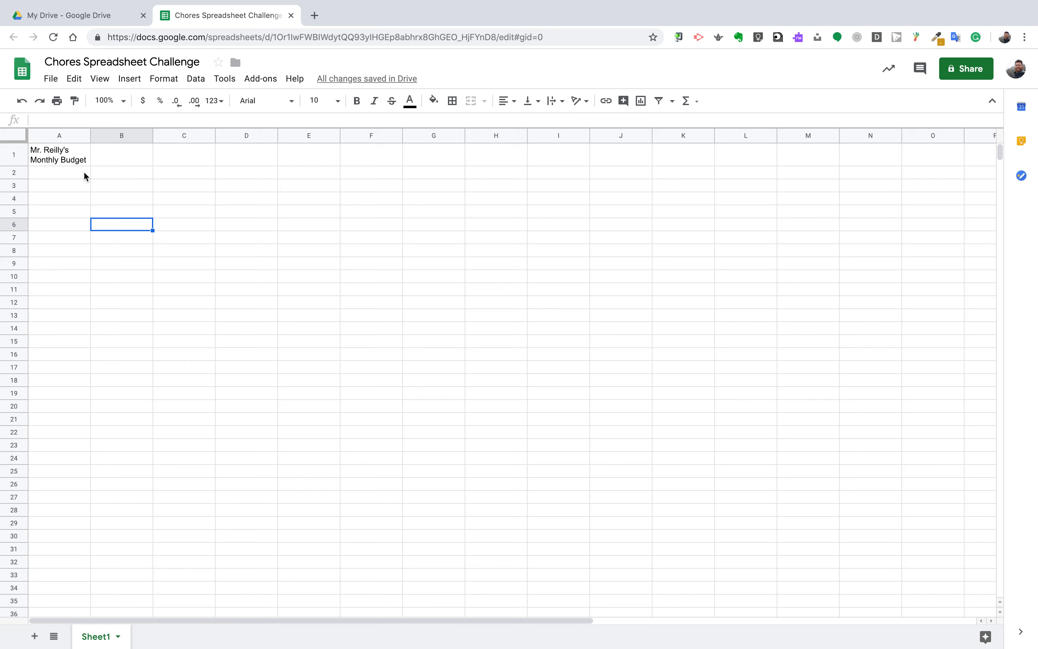
Set the title's text wrapping back to Clip and merge cells A1 and B1.
left_click(67, 158)
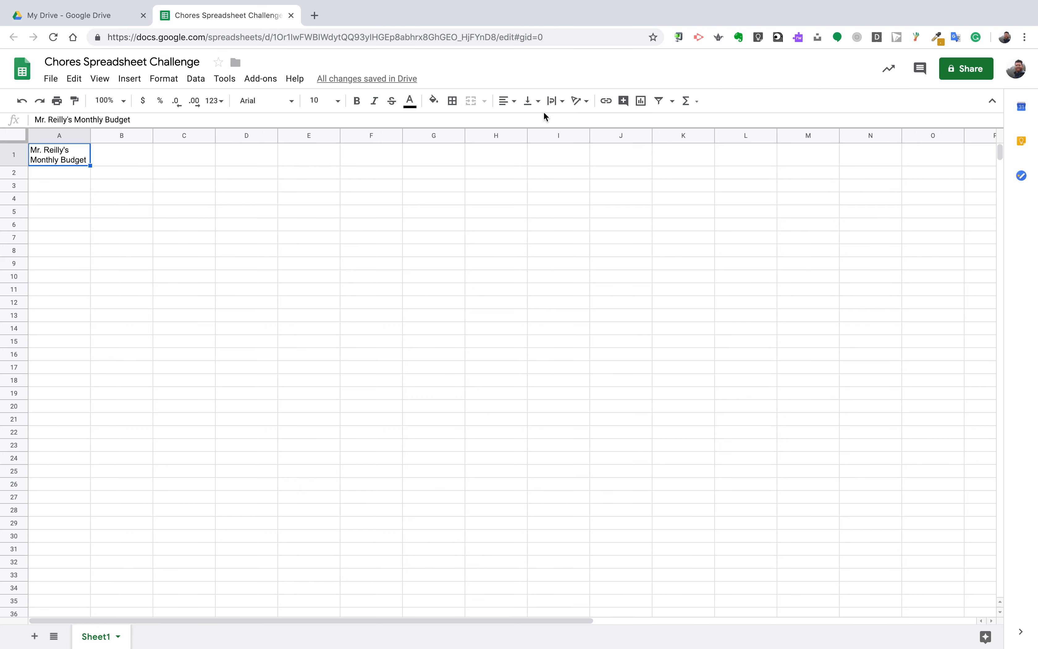
left_click(553, 103)
left_click(580, 122)
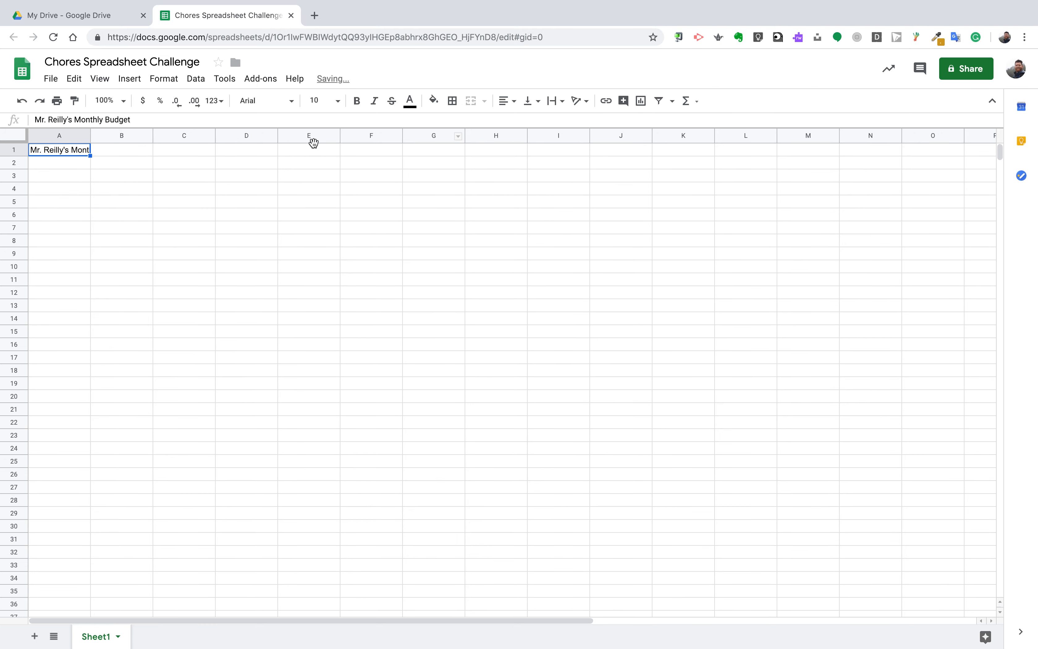
left_click(110, 151, "shift")
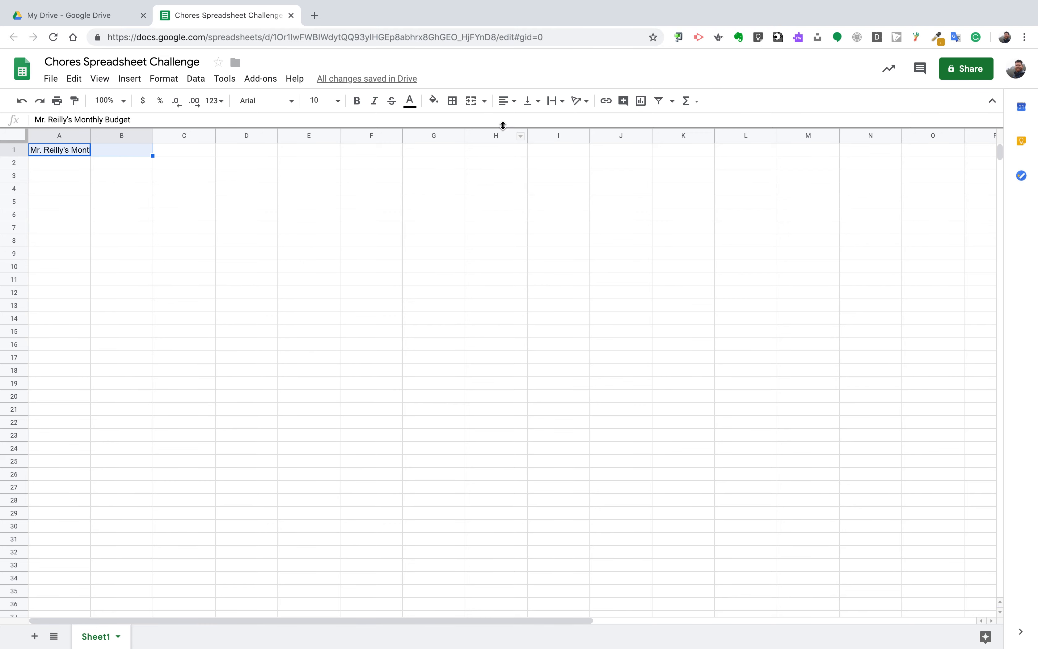
left_click(470, 101)
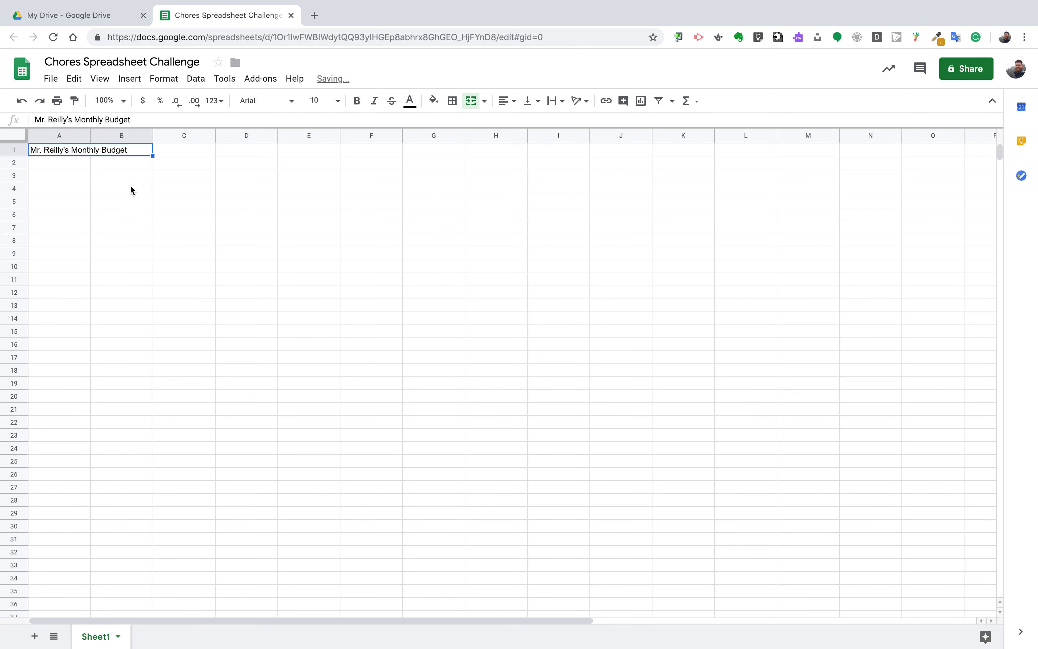
Format the merged title with the Open Sans font at size 12.
left_click(295, 107)
left_click(291, 155)
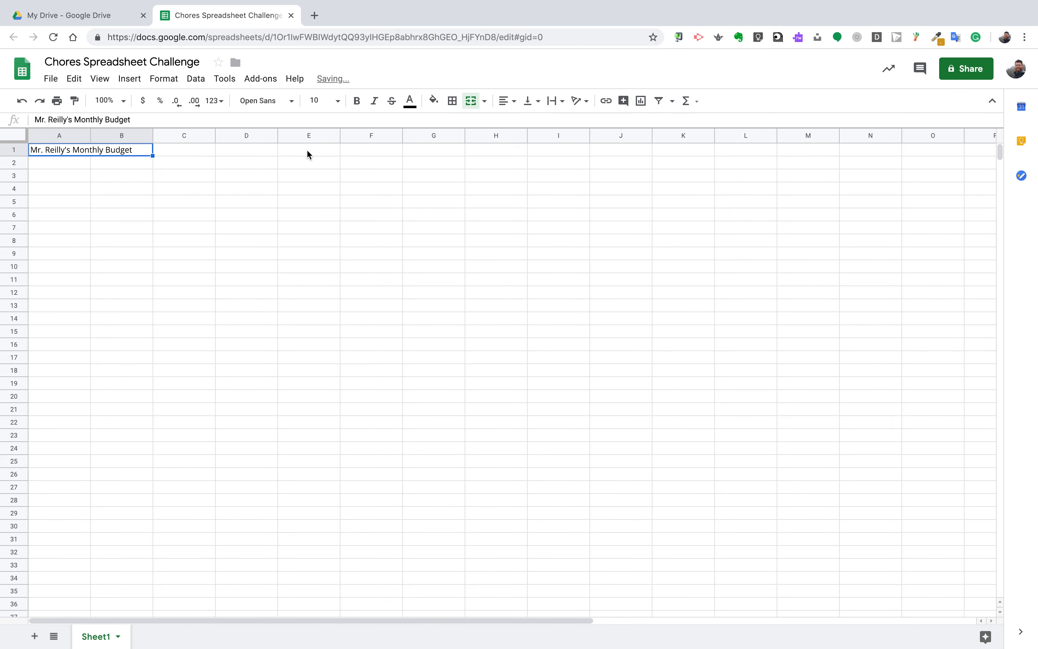
left_click(337, 102)
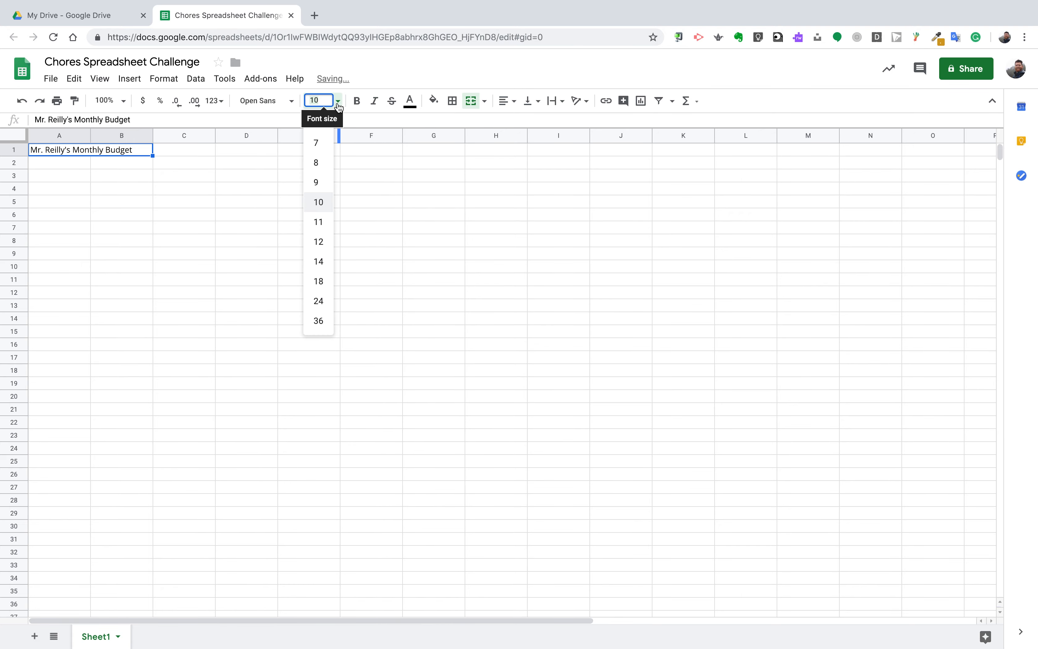
left_click(321, 241)
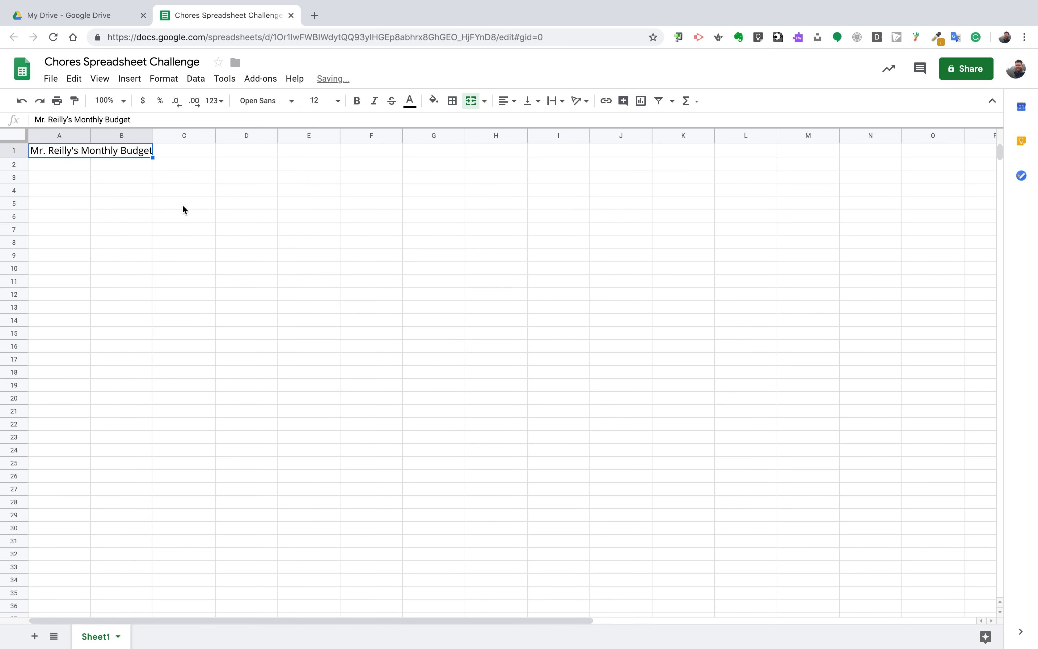
left_click(139, 194)
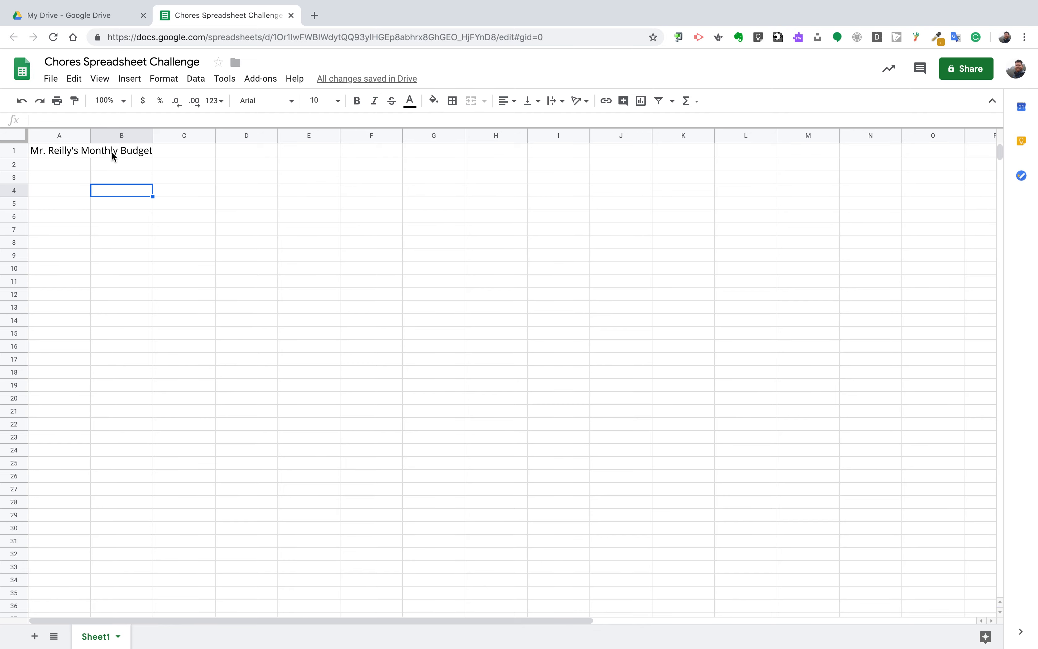
Reduce the merged title's font size to 11.
left_click(89, 151)
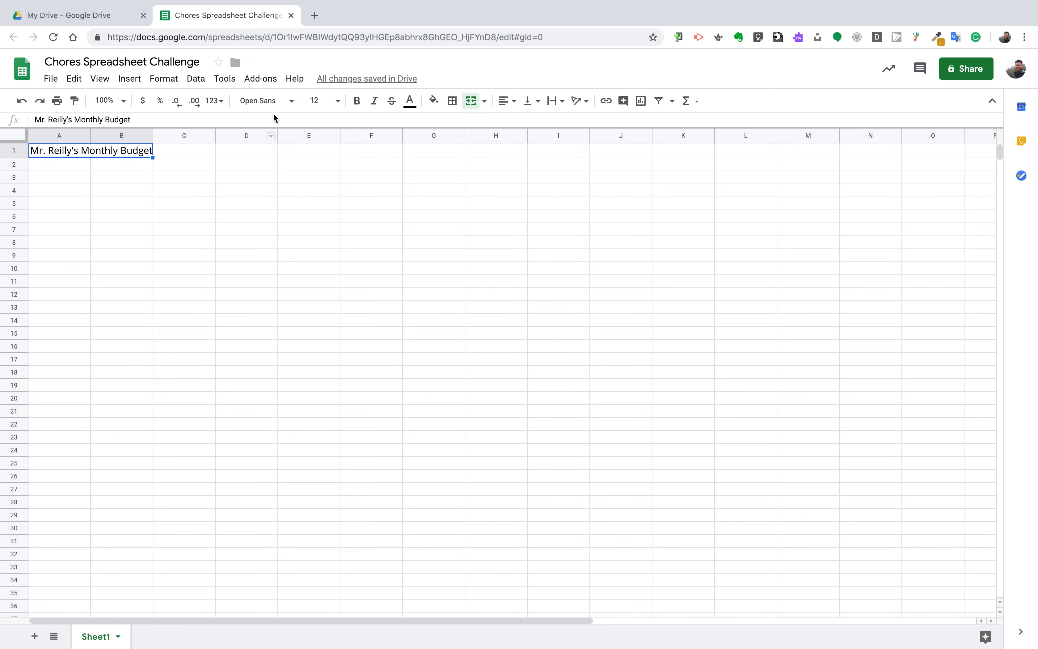
left_click(329, 105)
left_click(331, 222)
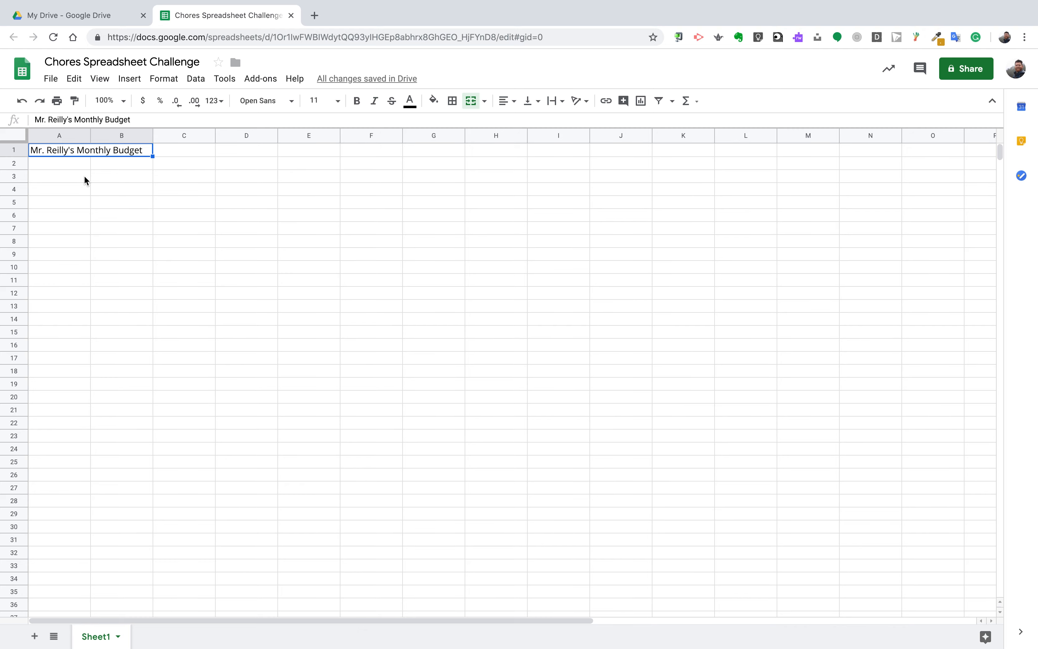
Enter the labels "Number of weeks:" in cell A2 and "Number of days:" in cell A3.
left_click(66, 168)
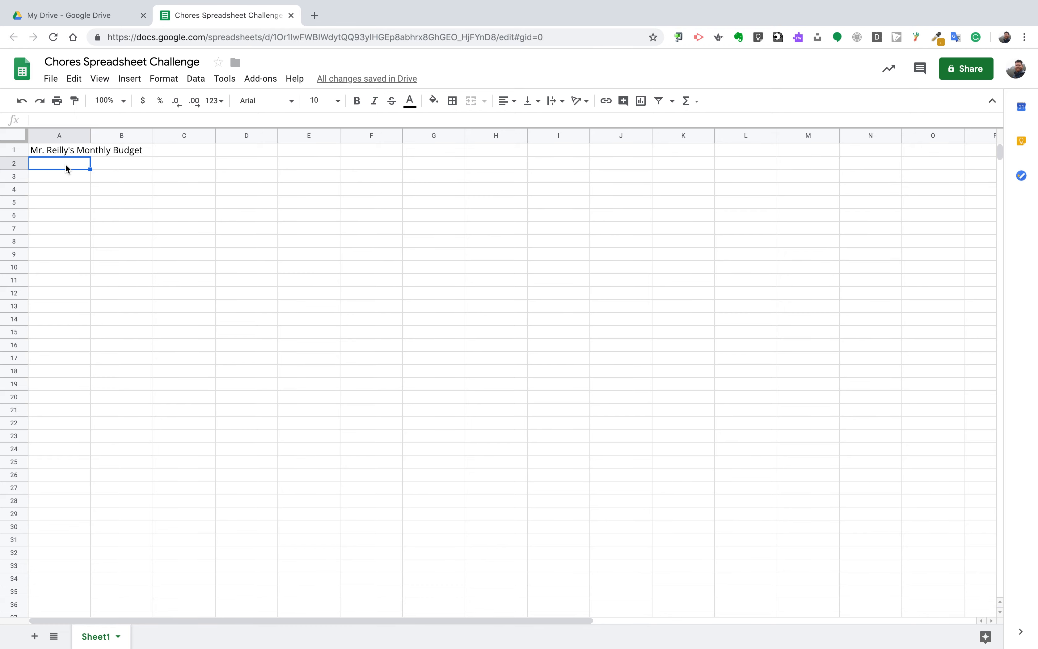
type("Number of weeks")
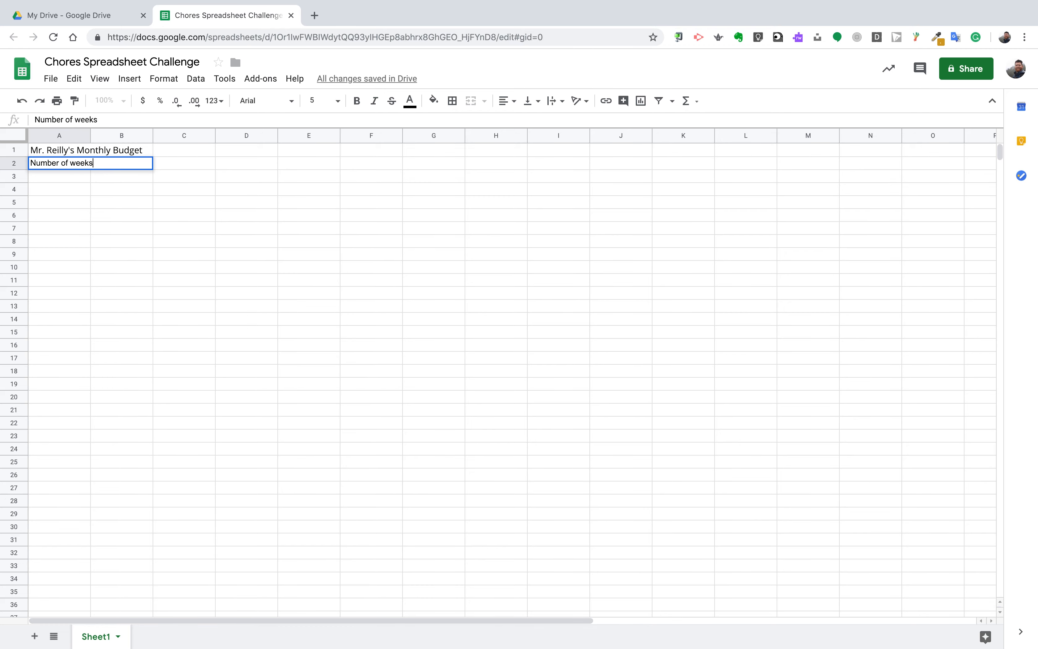
type(":")
key("Return")
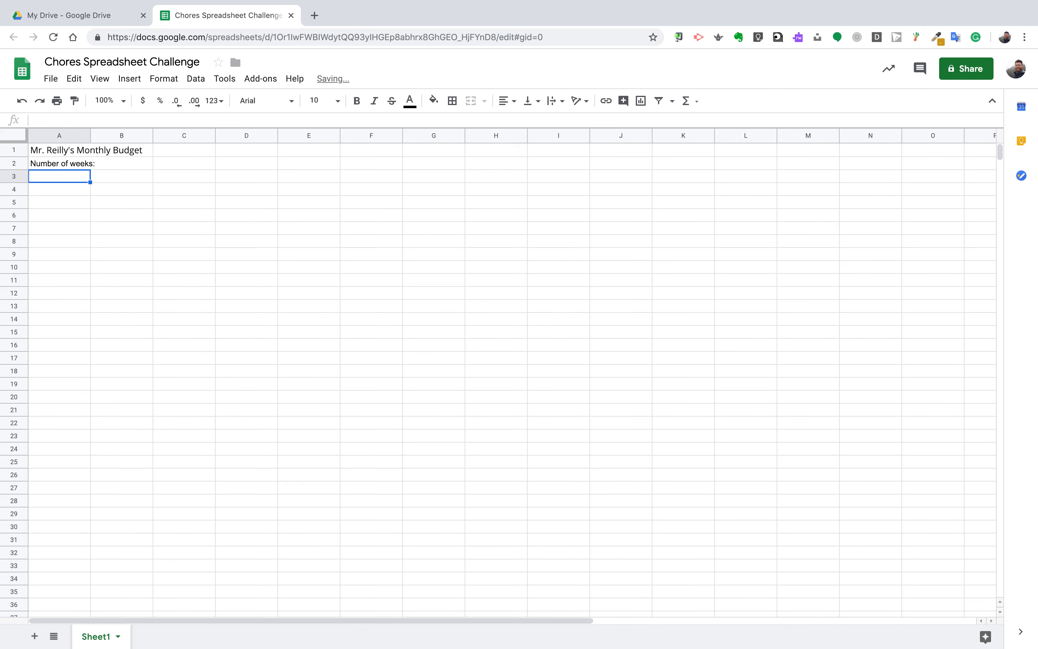
type("N")
key("BackSpace")
type("um")
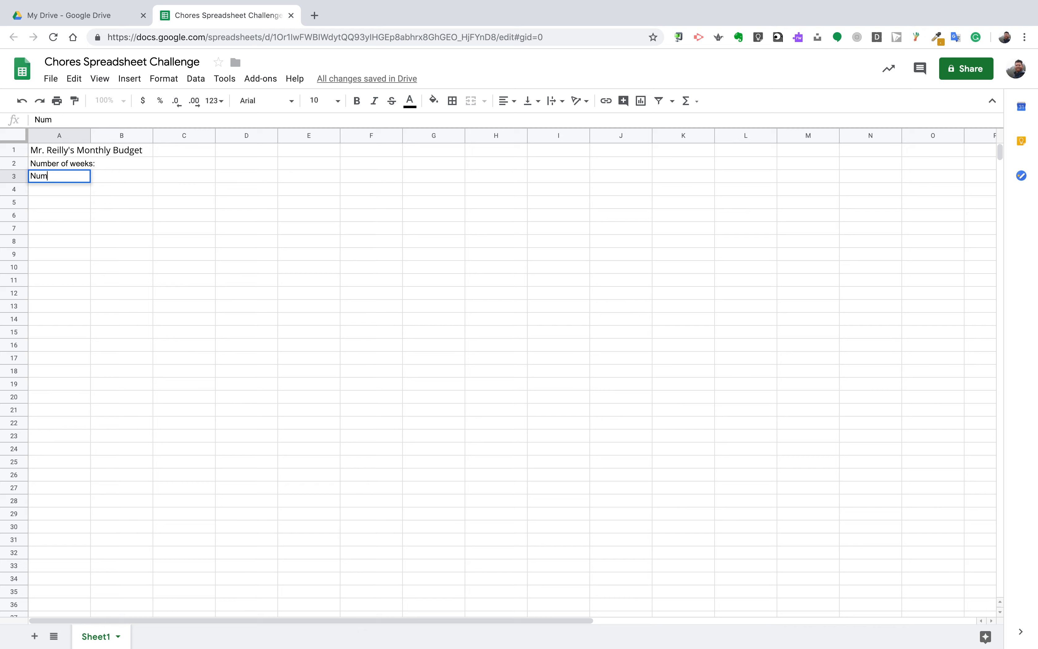
type("ber of days:")
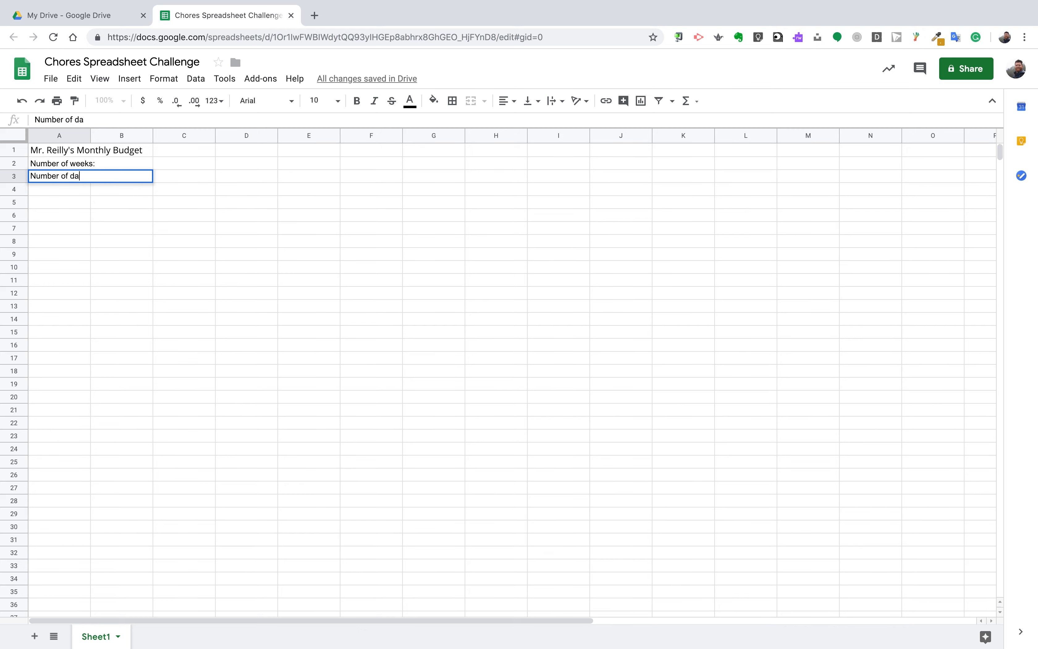
left_click(122, 242)
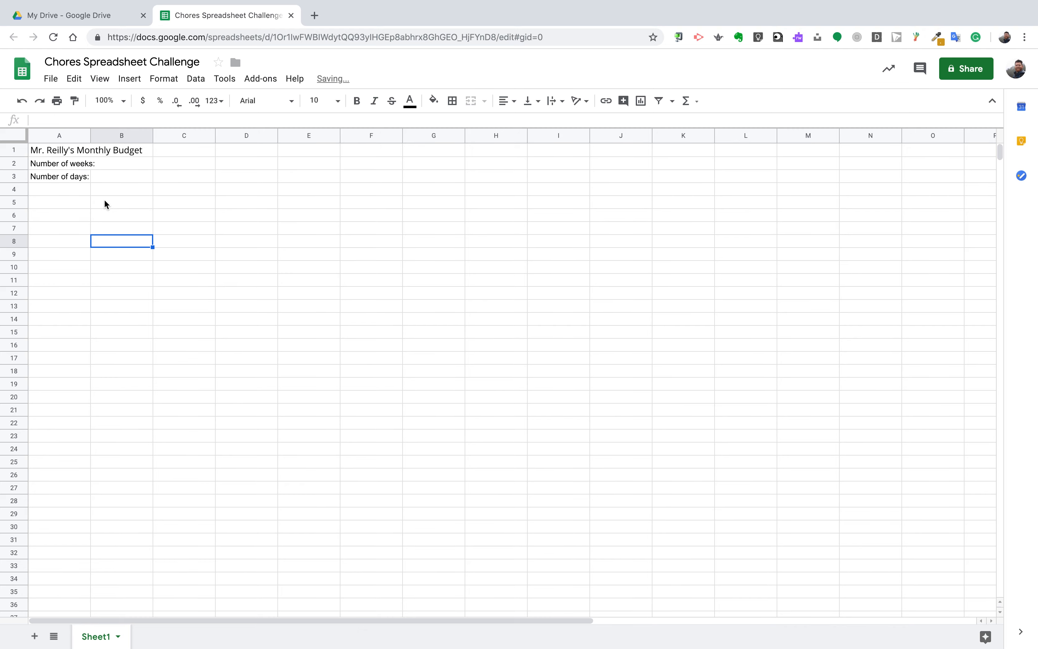
Widen column A slightly until the "Number of weeks:" label fits inside its cell.
left_click(86, 166)
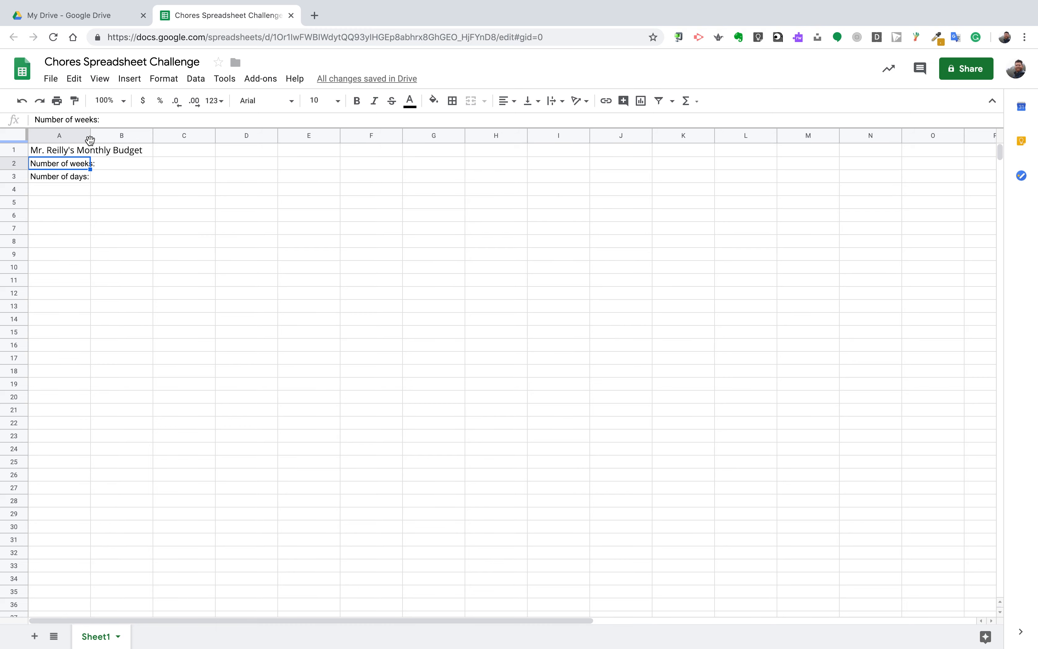
left_click_drag(91, 139, 98, 139)
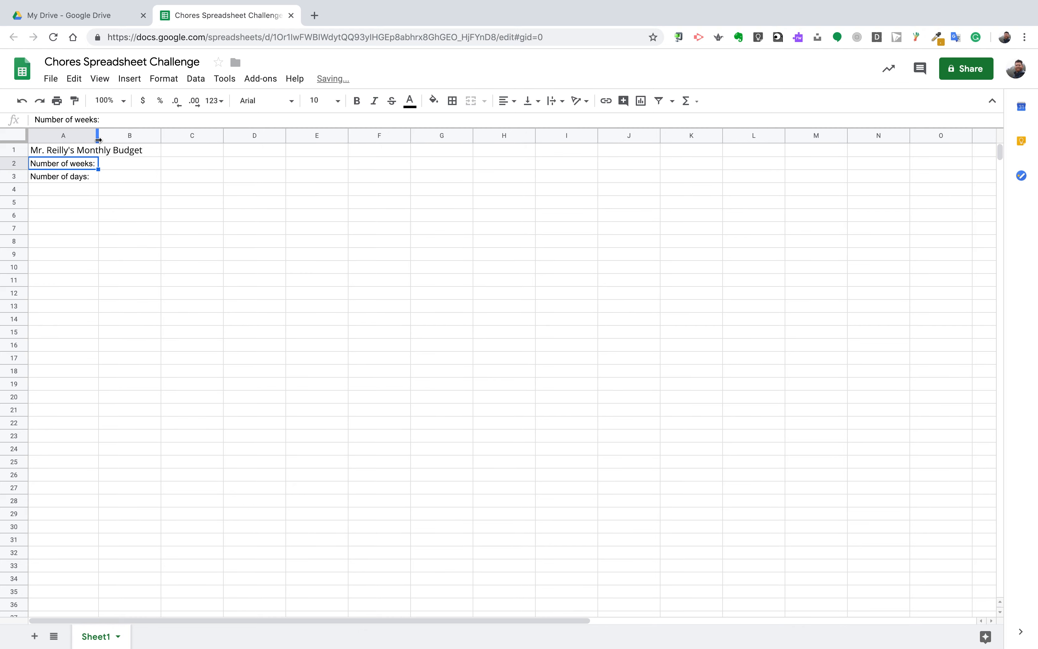
left_click(129, 215)
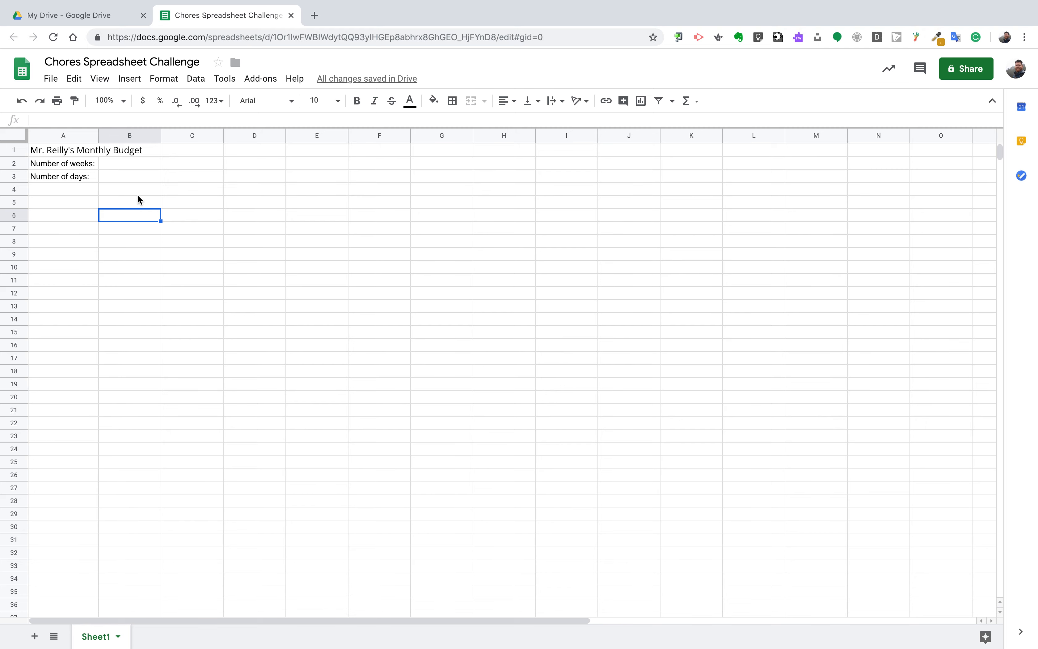
Enter 4 as the number of weeks in B2 and 30 as the number of days in B3.
left_click(142, 167)
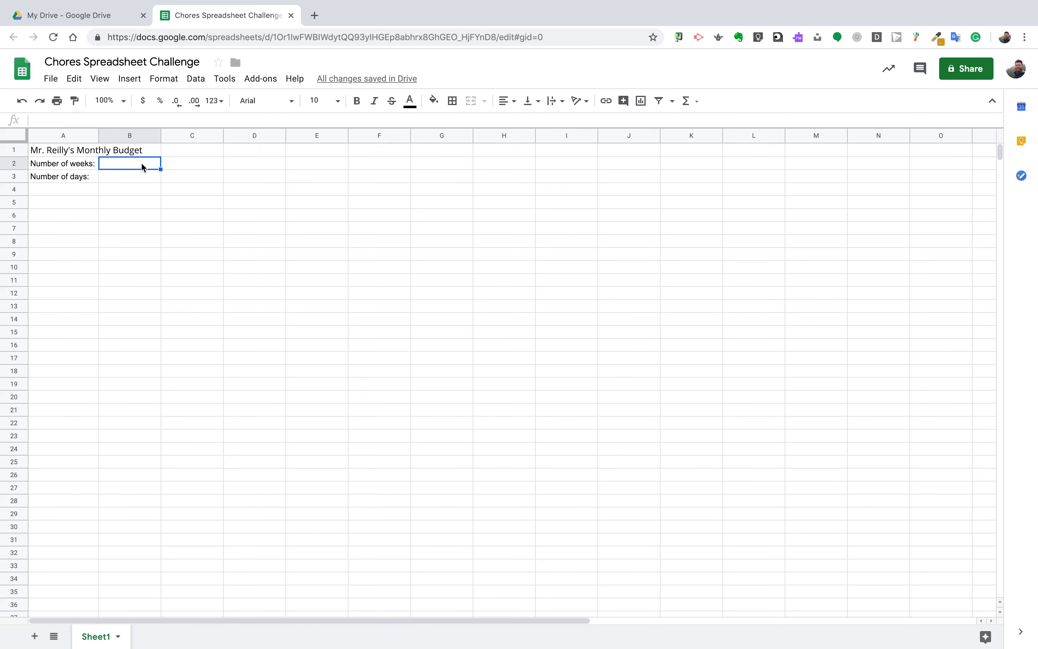
type("4")
left_click(142, 176)
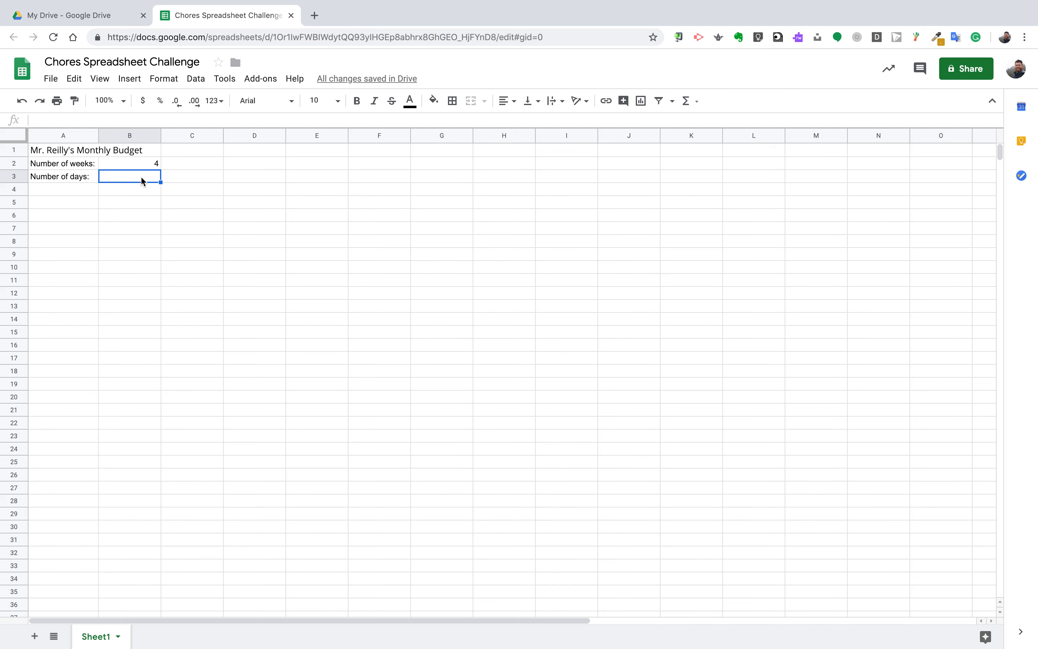
type("30")
key("Return")
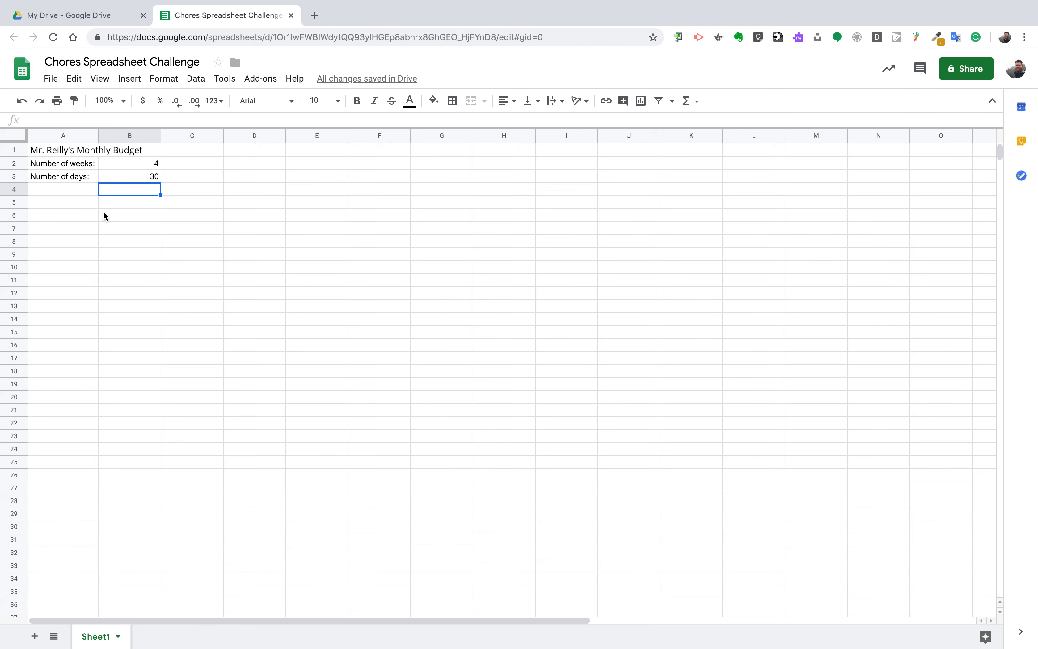
Fill the "Number of weeks:" row, cells A2:B2, with light green.
left_click_drag(62, 168, 118, 171)
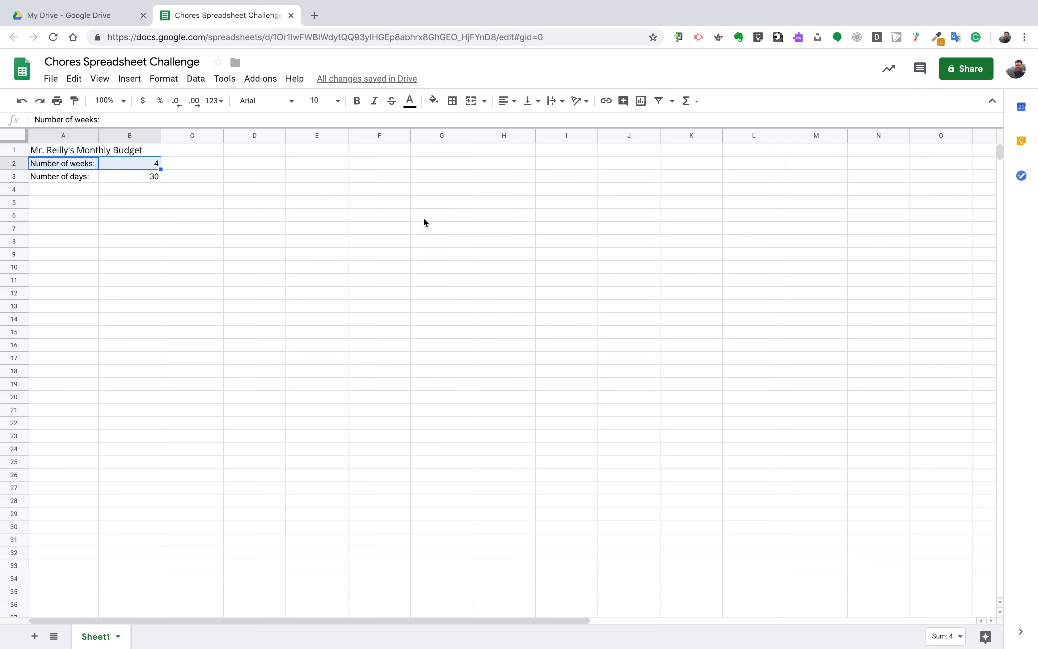
left_click(434, 102)
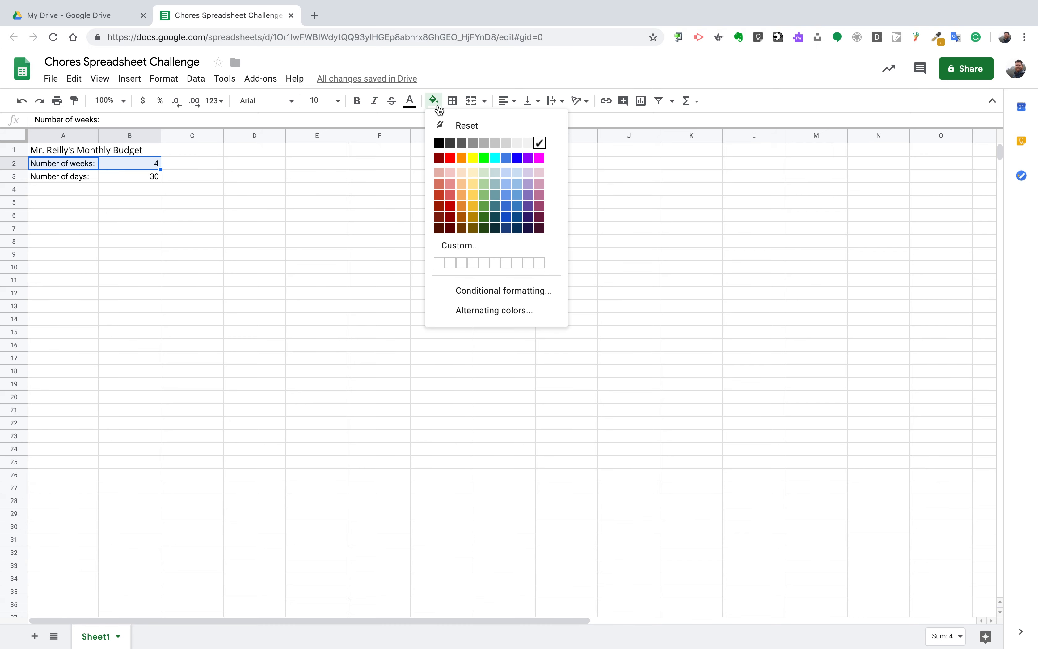
left_click(483, 186)
Fill the "Number of days:" cells A3:B3 with magenta, and switch the fill to dark purple.
left_click_drag(64, 177, 122, 178)
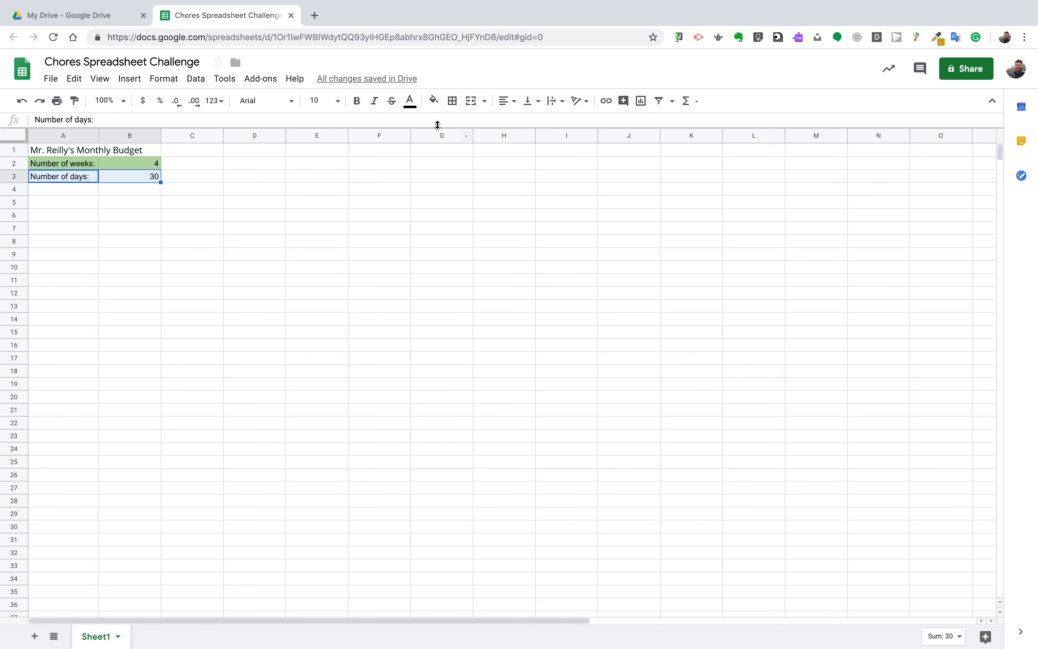
left_click(433, 101)
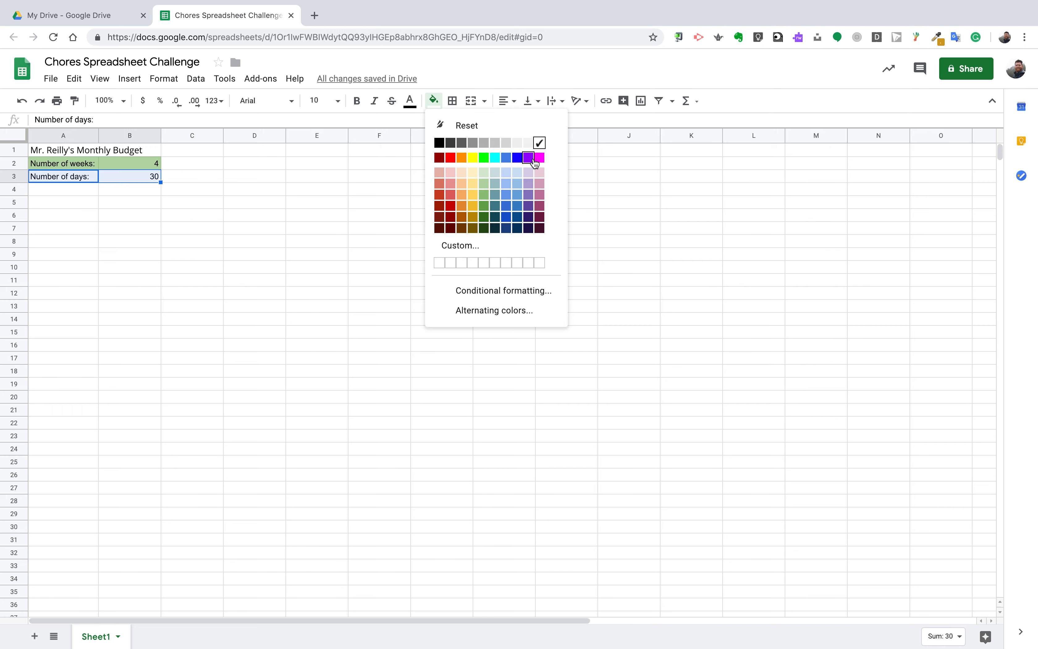
left_click(539, 159)
left_click(434, 110)
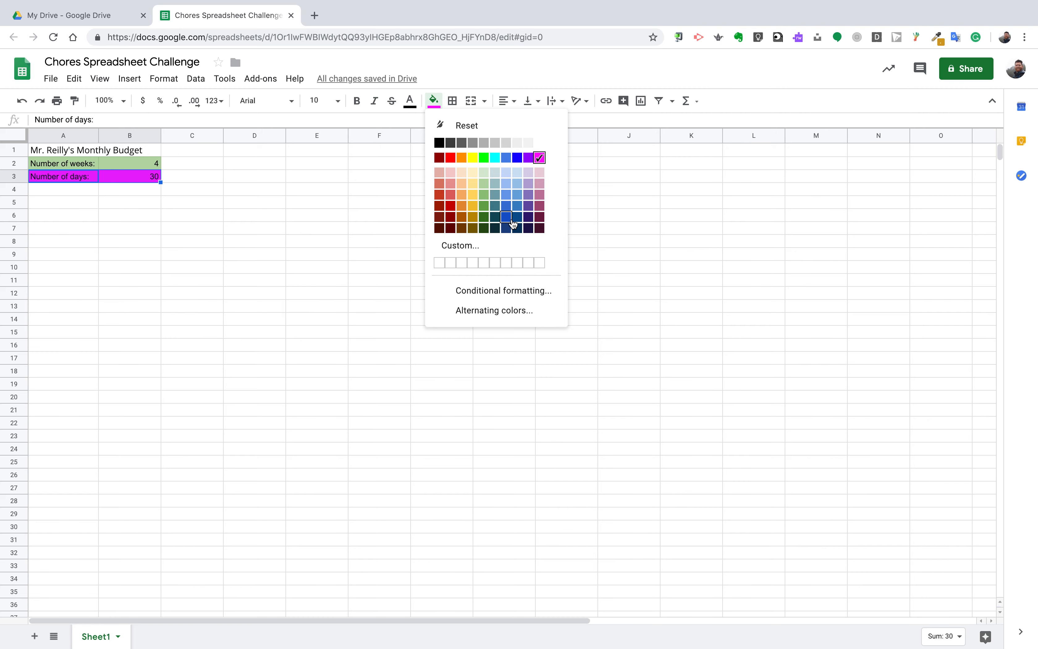
left_click(528, 217)
left_click(338, 256)
Change the fill of the "Number of days:" cells A3:B3 to light blue.
left_click_drag(71, 180, 133, 176)
left_click(432, 103)
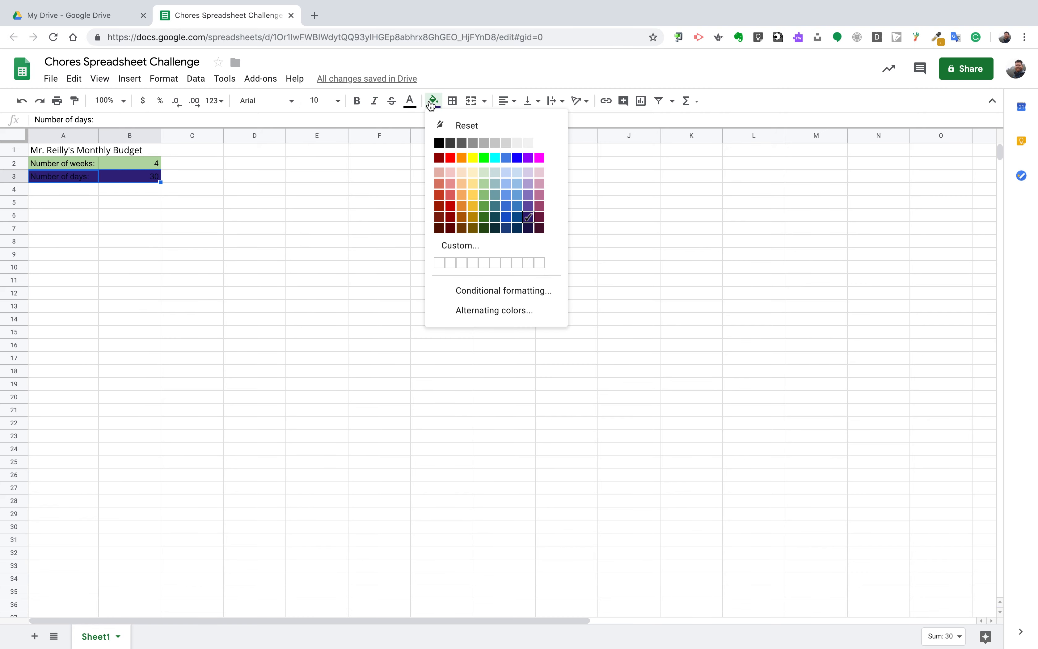
left_click(510, 186)
left_click(190, 245)
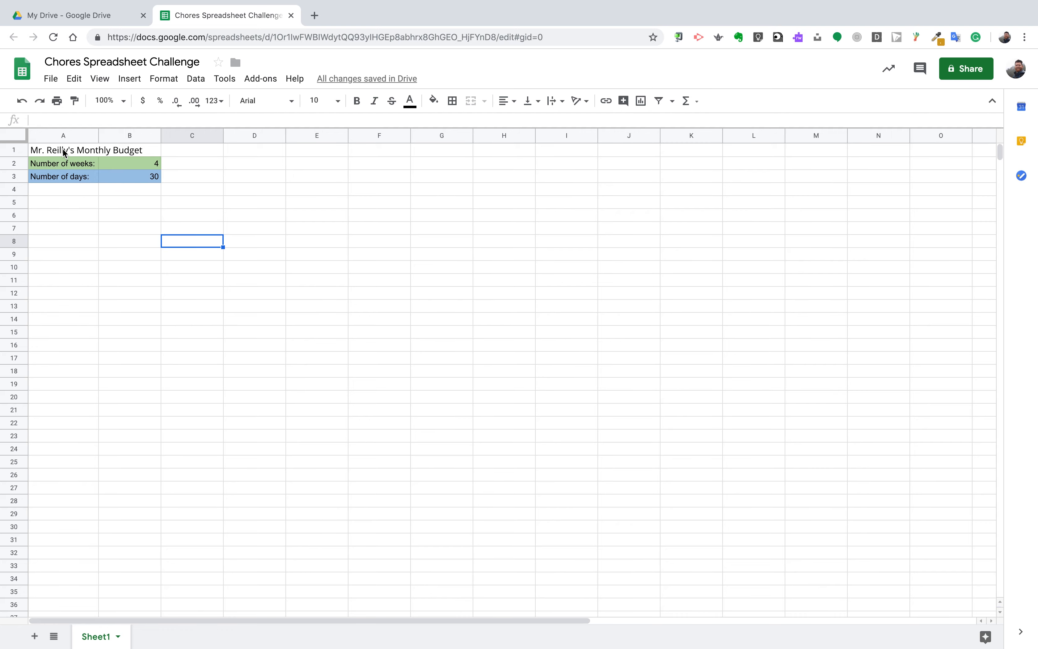
Add outer borders and horizontal inner borders to the budget header block A1:B3.
left_click(79, 155)
left_click_drag(81, 159, 102, 174)
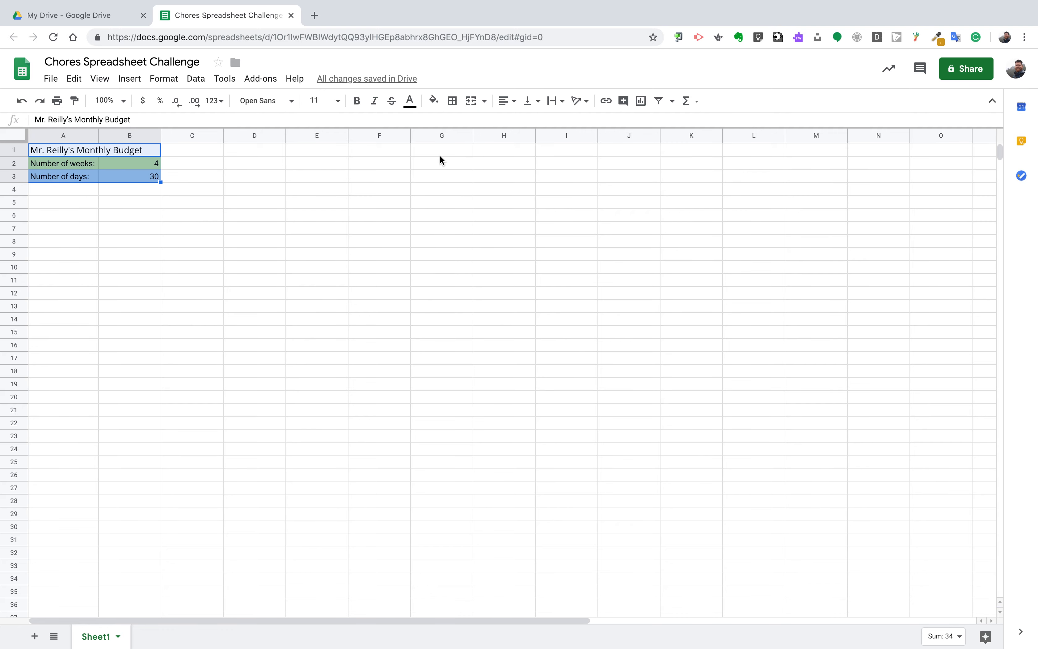
left_click(456, 105)
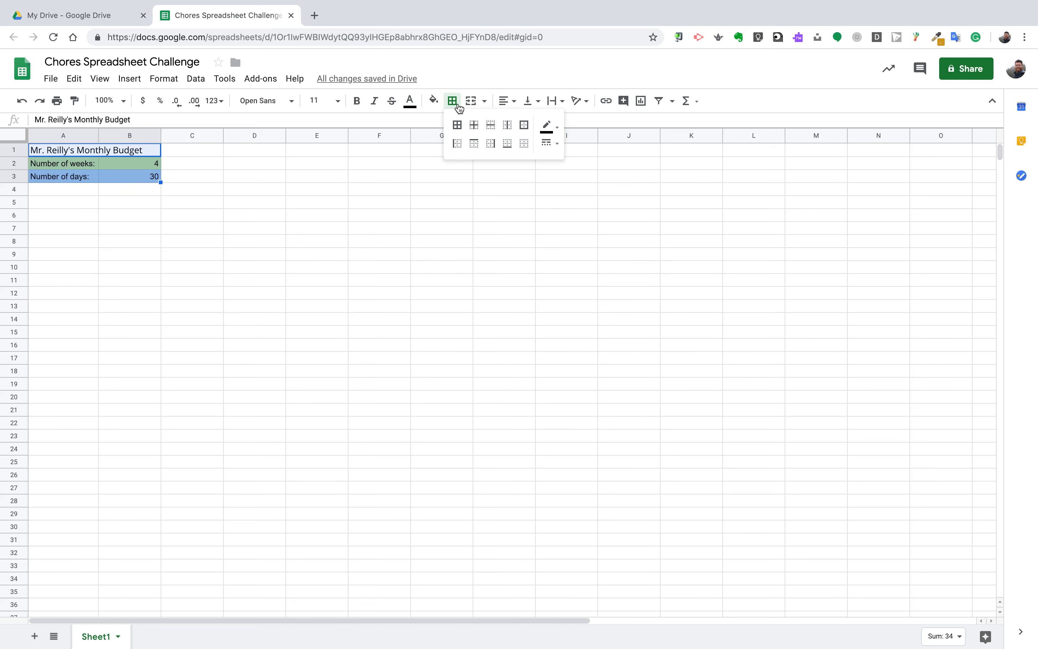
left_click(524, 126)
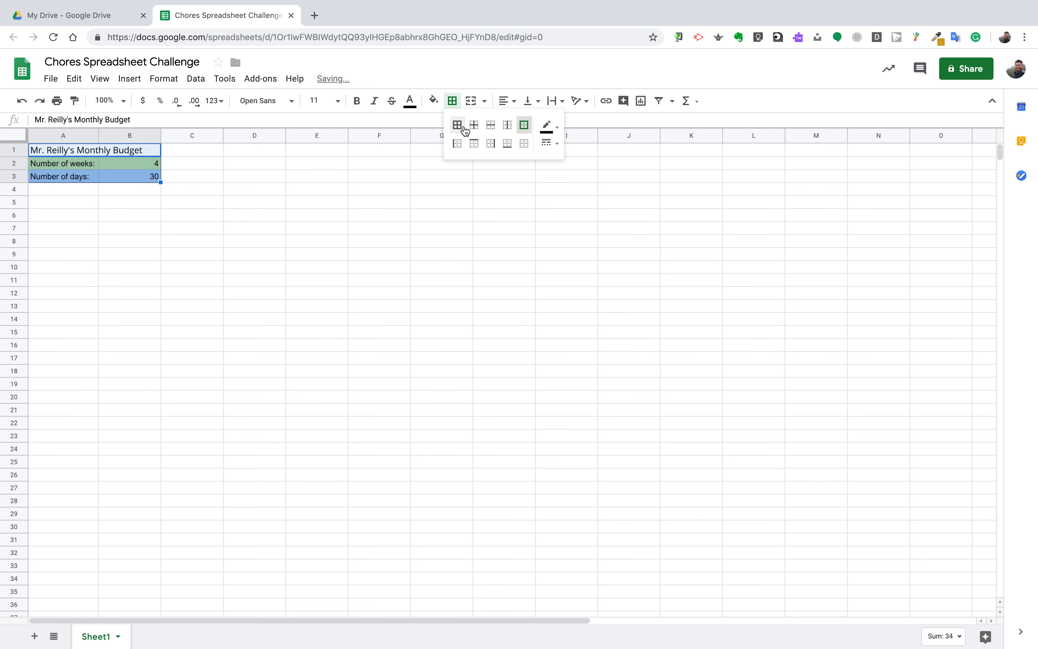
left_click(491, 131)
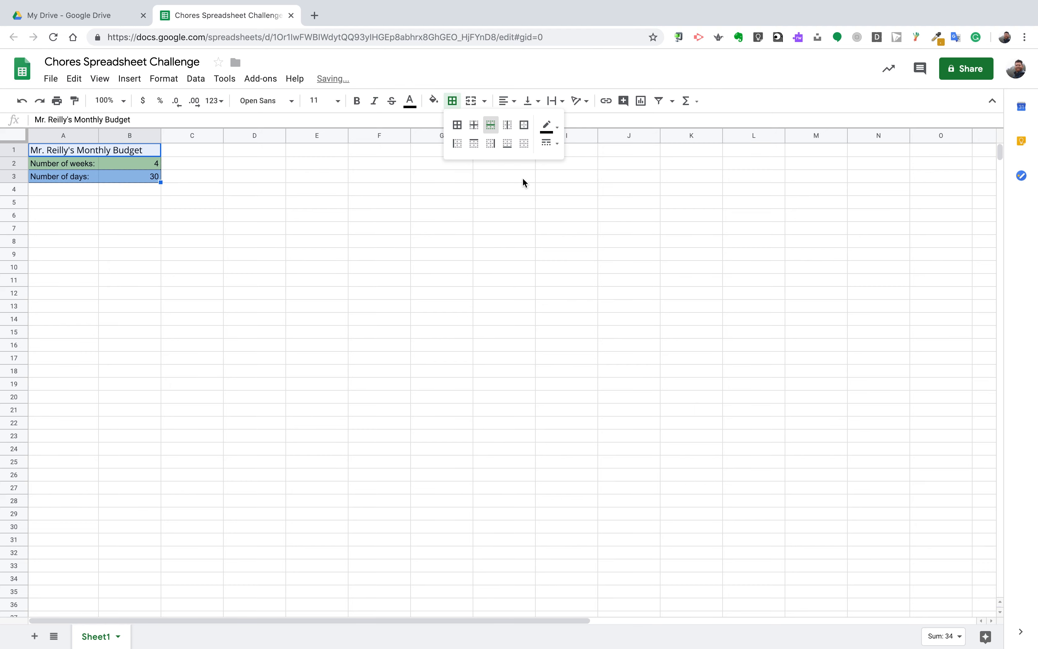
left_click(524, 211)
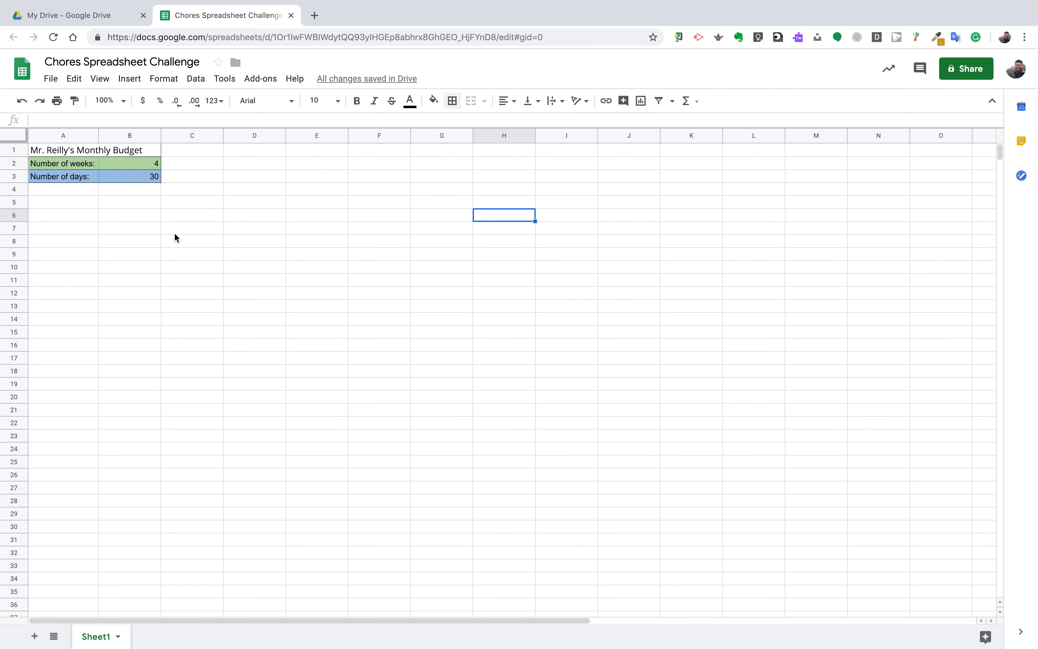
left_click(148, 165)
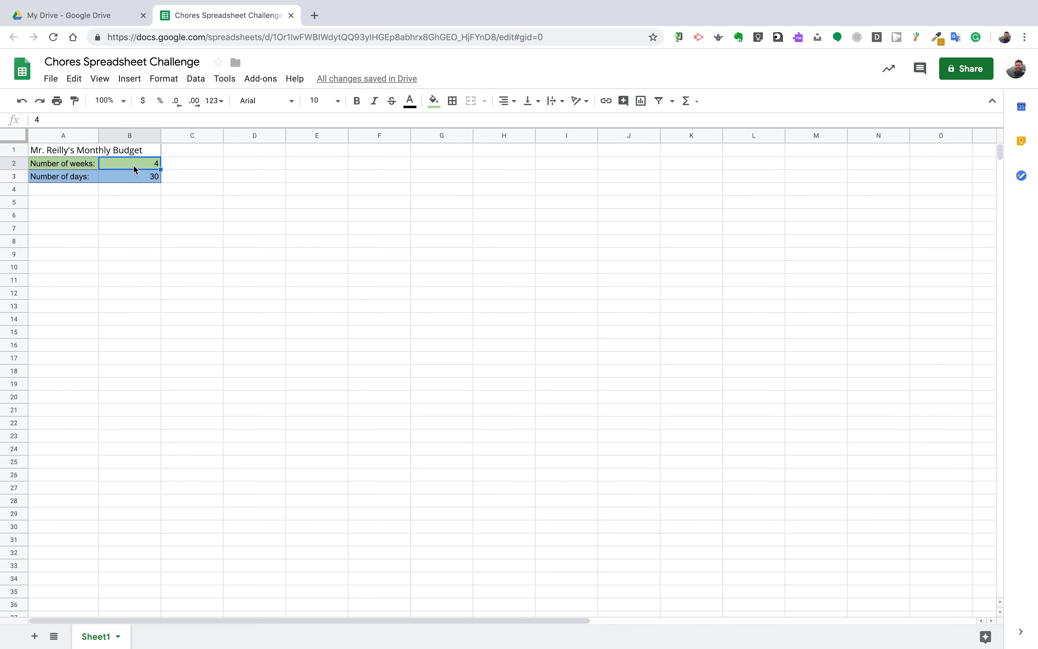
left_click(130, 177)
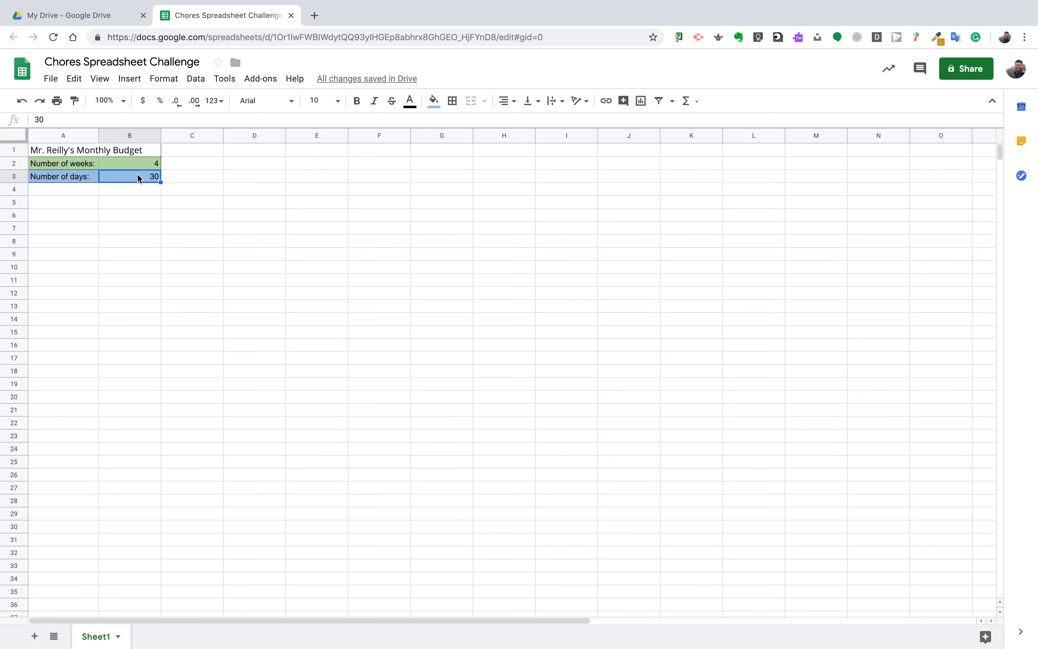
left_click(137, 163)
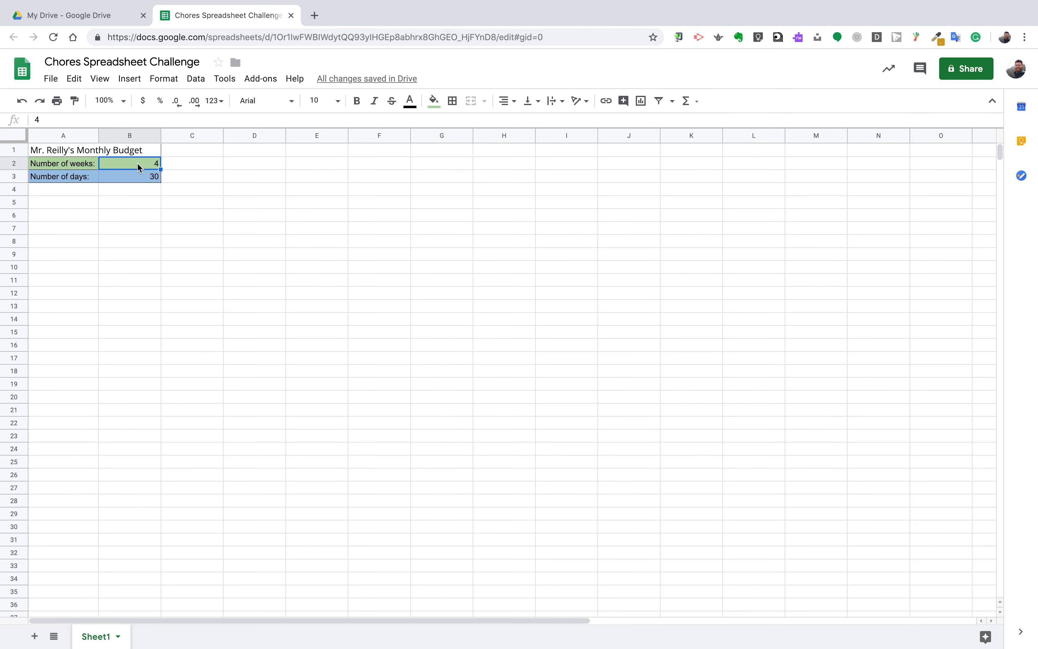
left_click(139, 177)
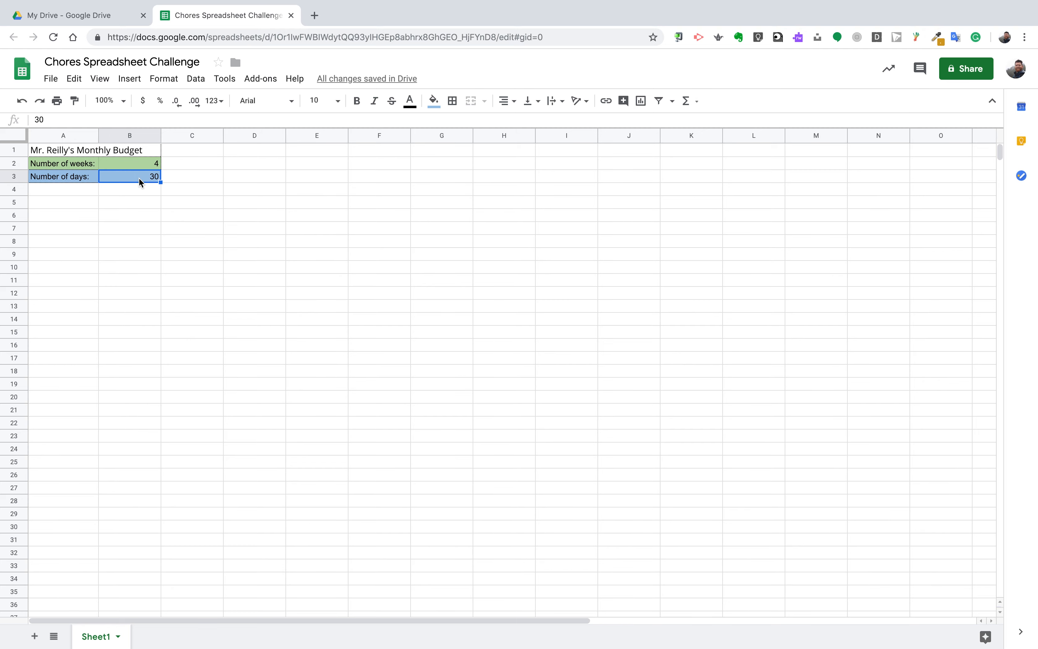
left_click(141, 165)
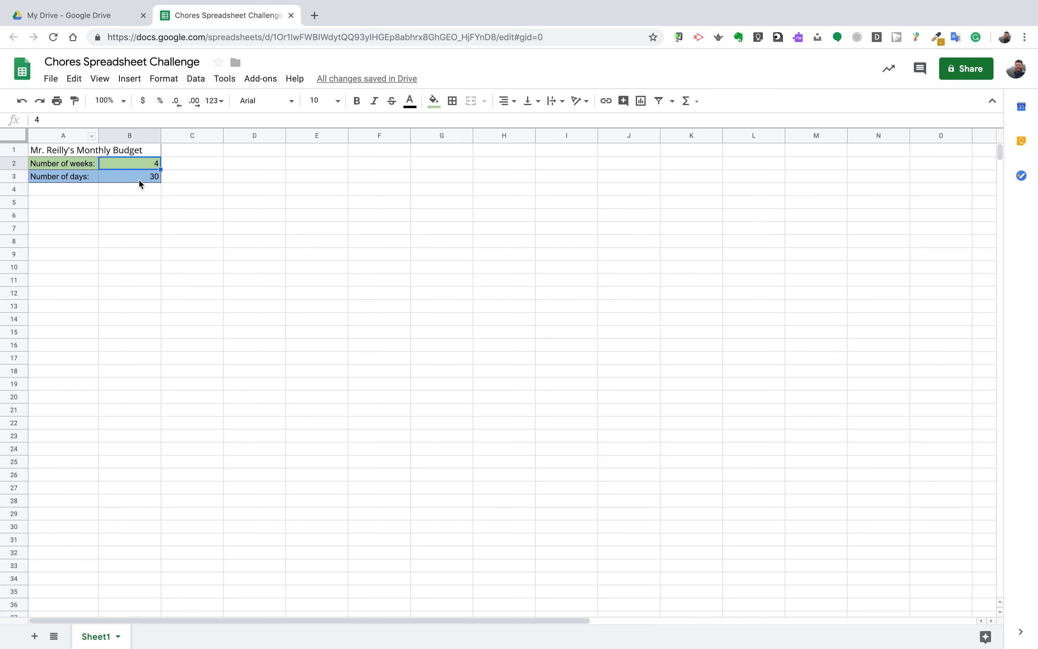
left_click(149, 177)
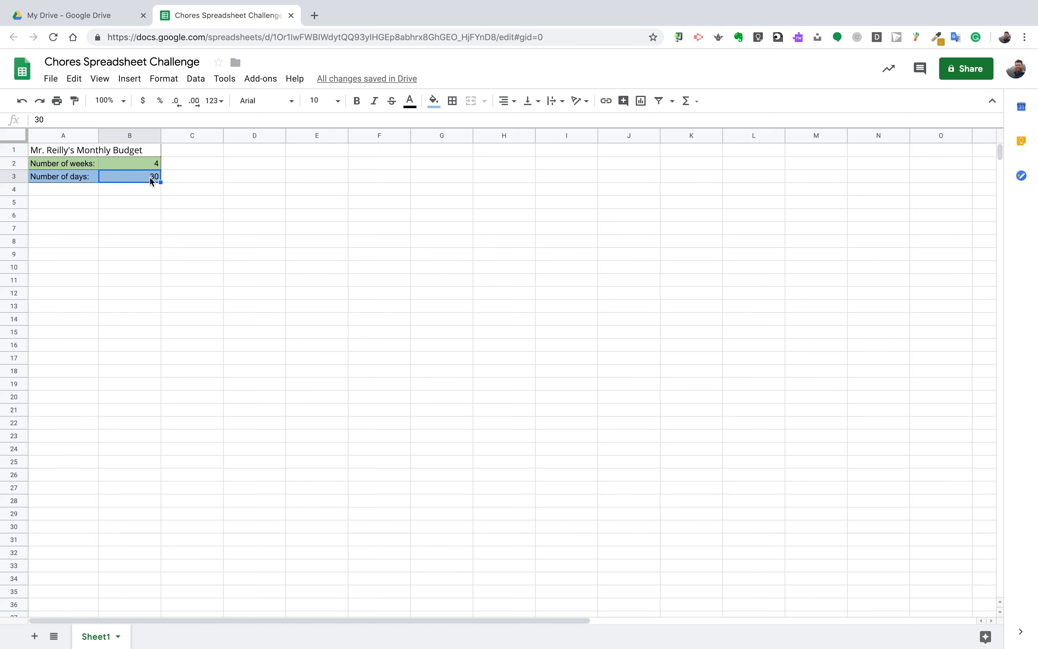
Merge cells A5:C5 and enter "Income" as the section title.
left_click(85, 203)
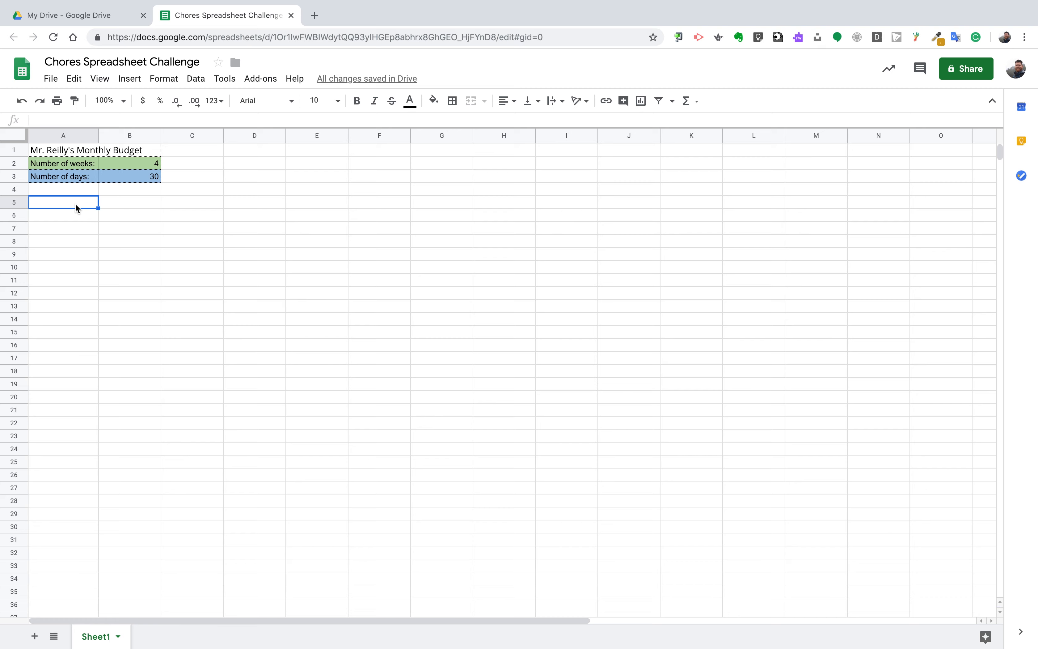
left_click_drag(82, 204, 177, 203)
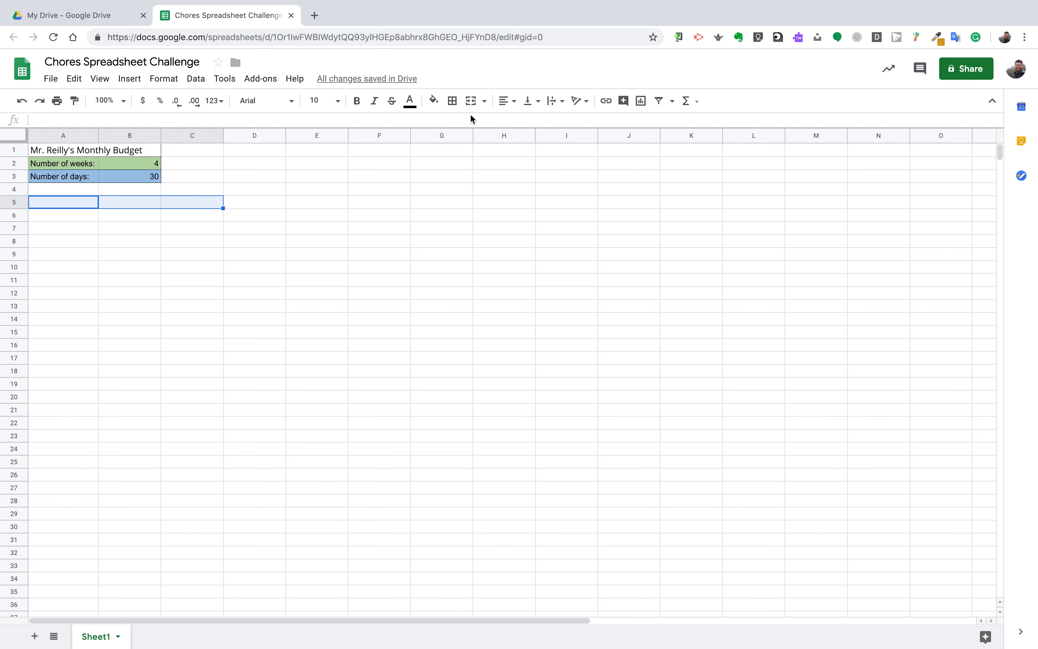
left_click(470, 101)
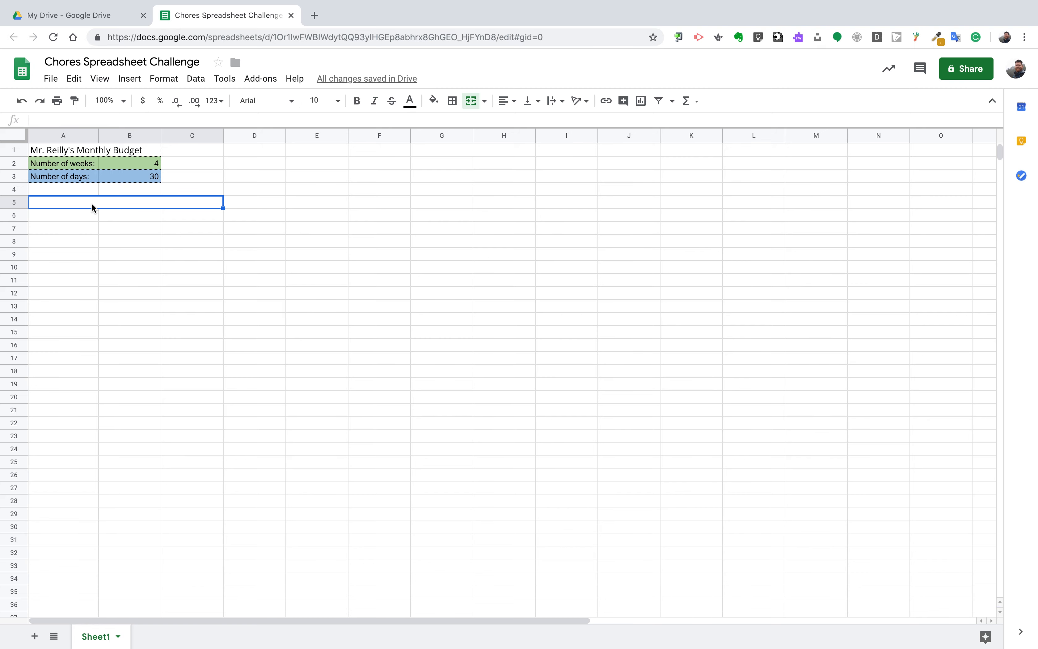
type("Income")
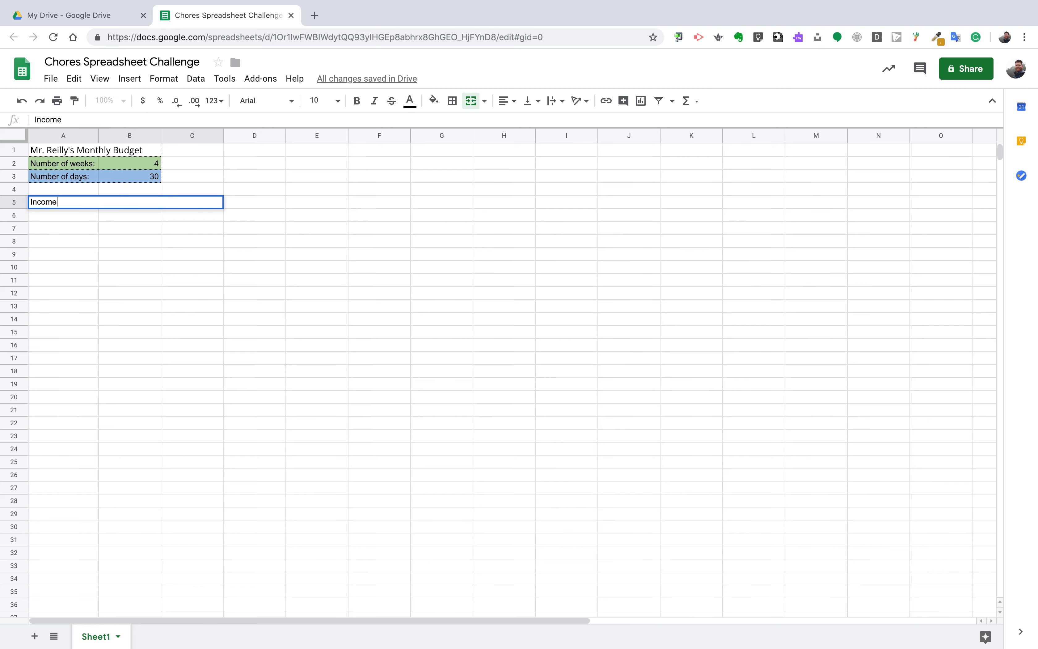
left_click(73, 252)
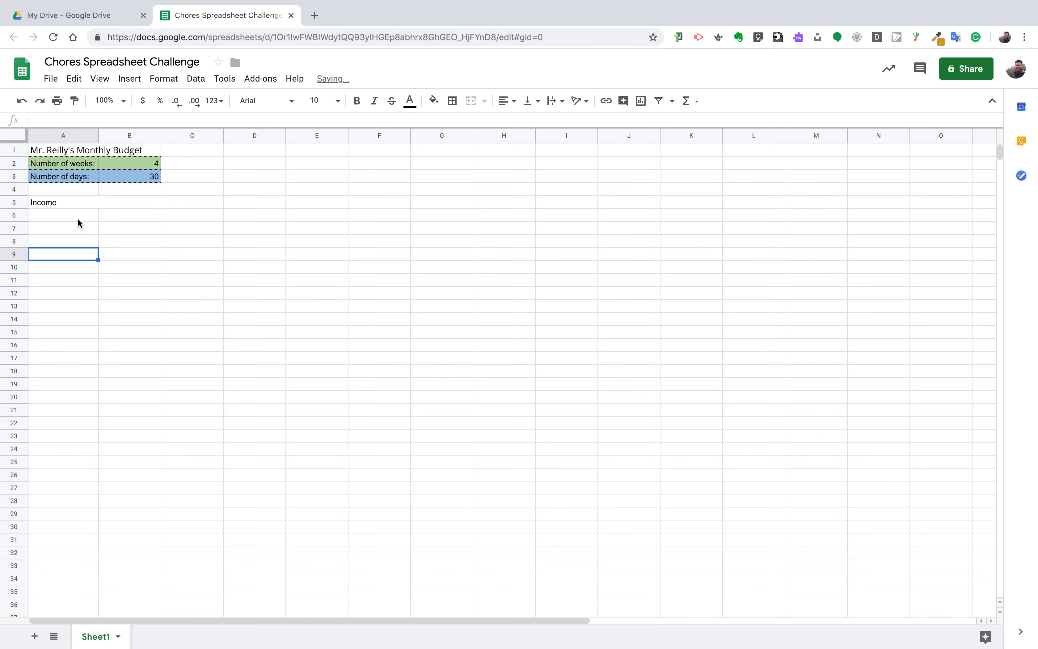
Center the "Income" title horizontally in its merged cell.
left_click(70, 202)
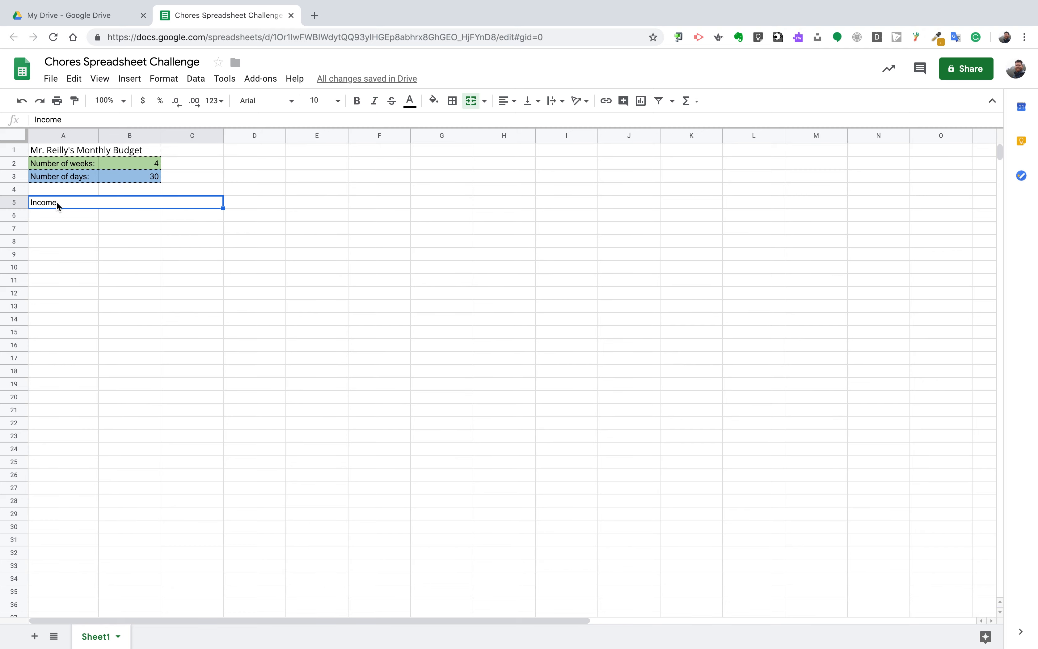
left_click(512, 107)
left_click(518, 121)
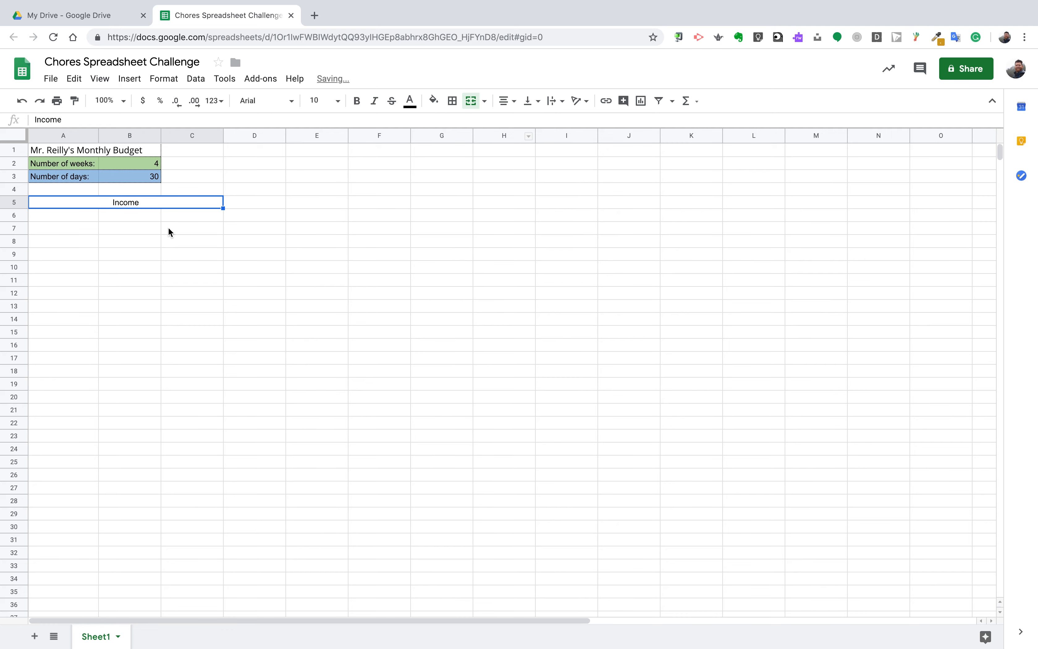
Enter the column headings "Chore", "Rate" and "Monthly total" in cells A6:C6.
left_click(71, 215)
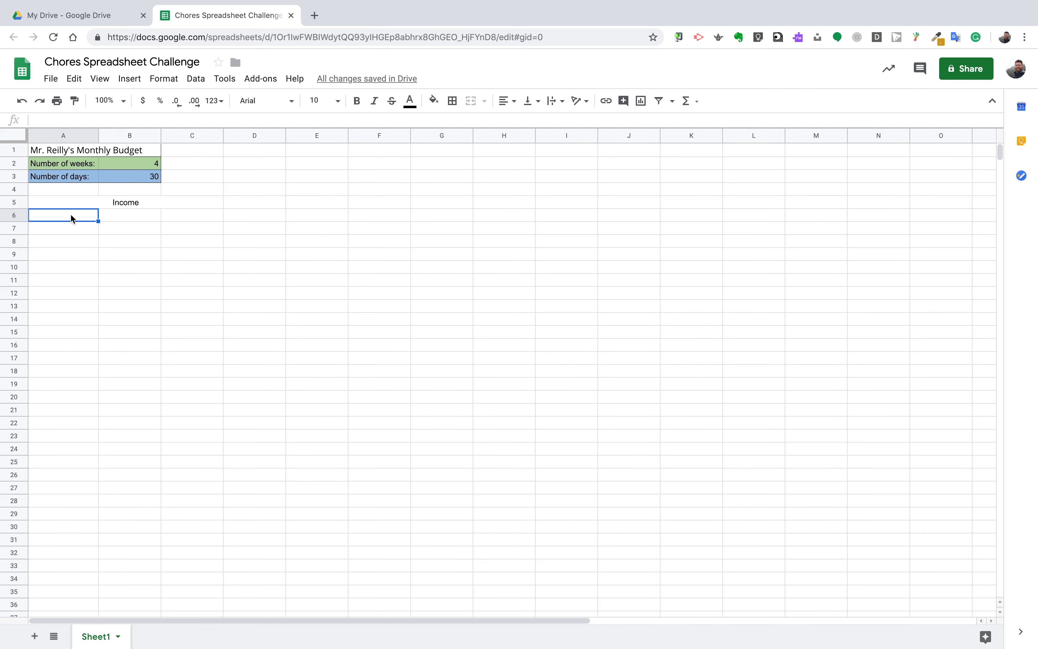
type("Chore")
left_click(130, 215)
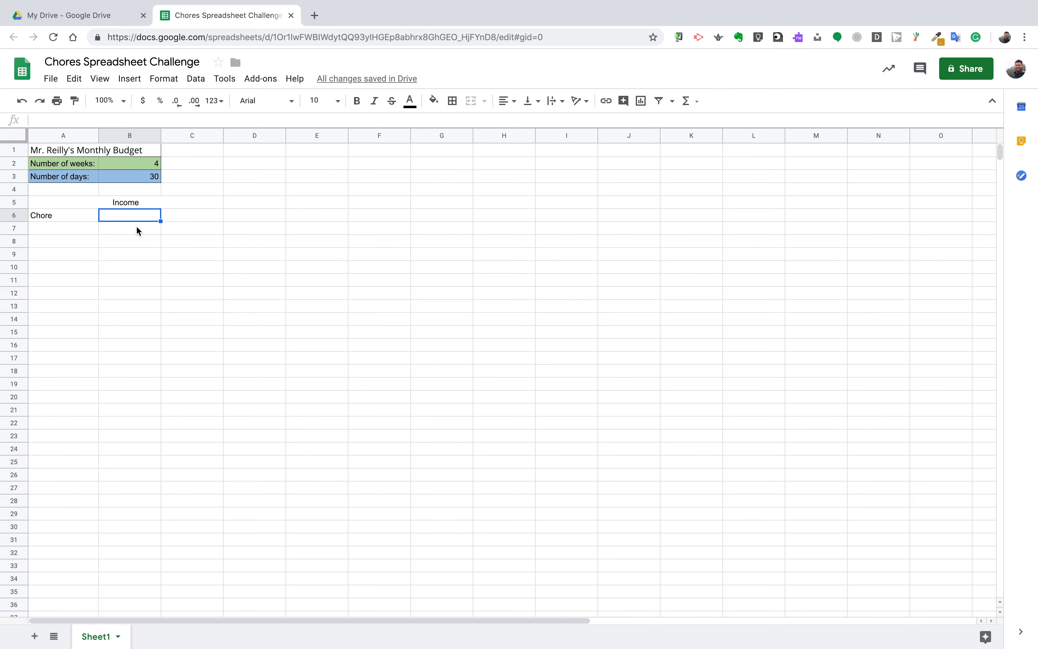
type("Rate")
key("Tab")
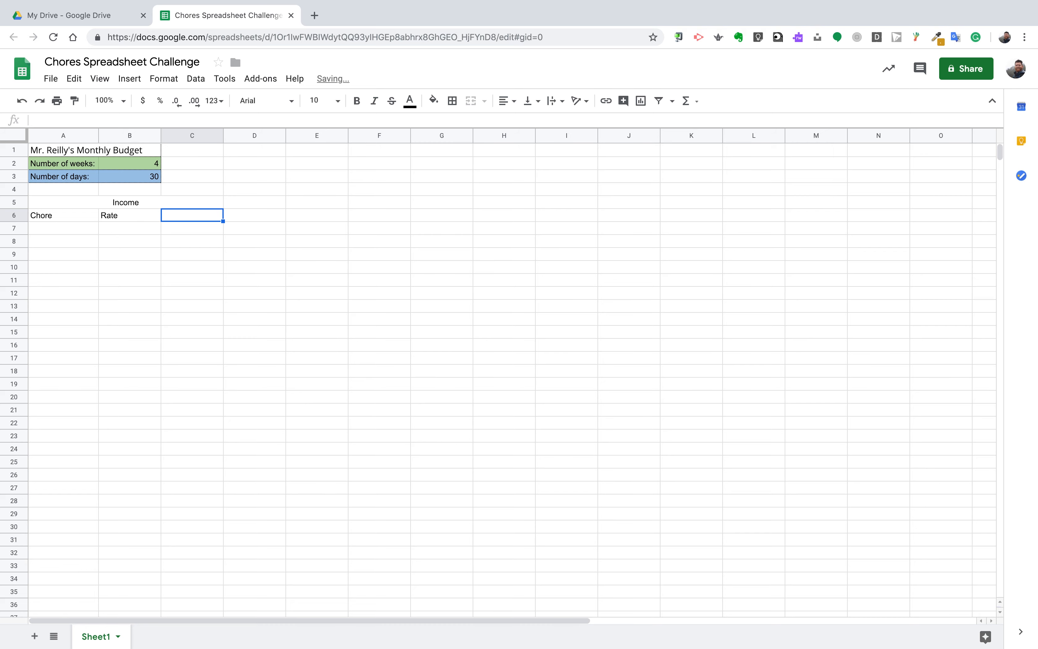
type("Mon")
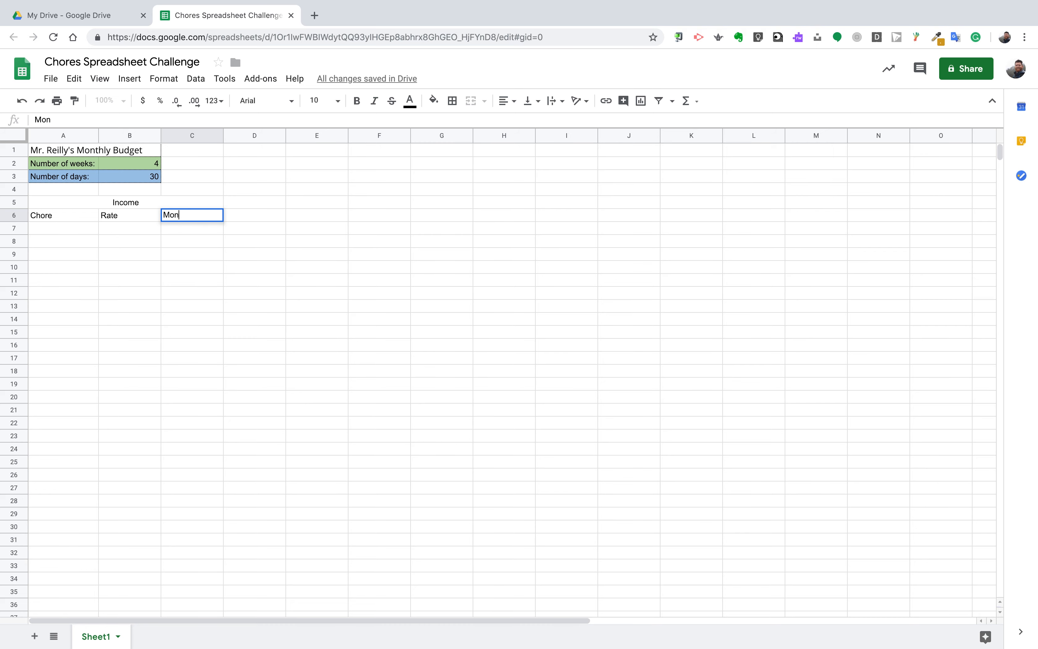
type("thly total")
left_click(144, 229)
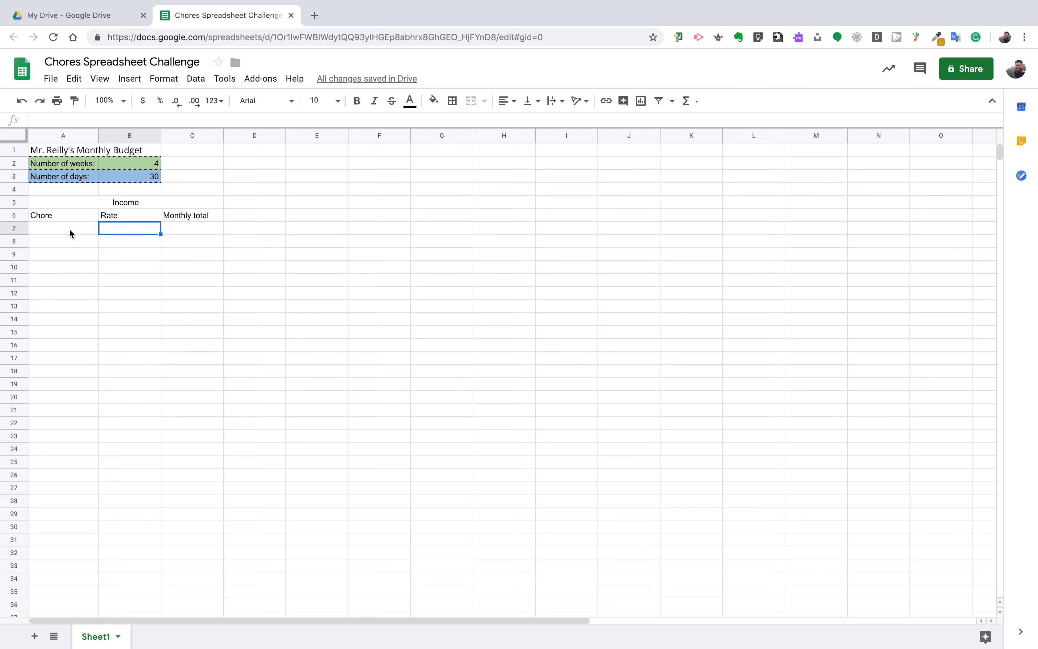
List the chores Wash Dishes, Walk Children, Clean Tools, Ice Cream Sales and Abe Lincoln in cells A7:A11.
left_click(81, 229)
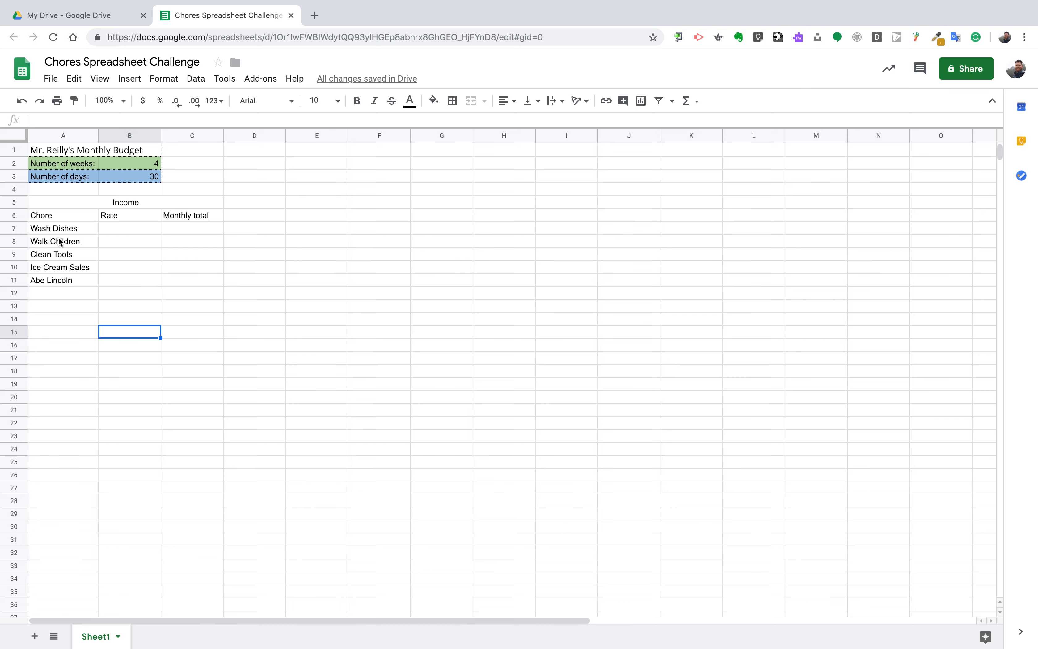
left_click(83, 269)
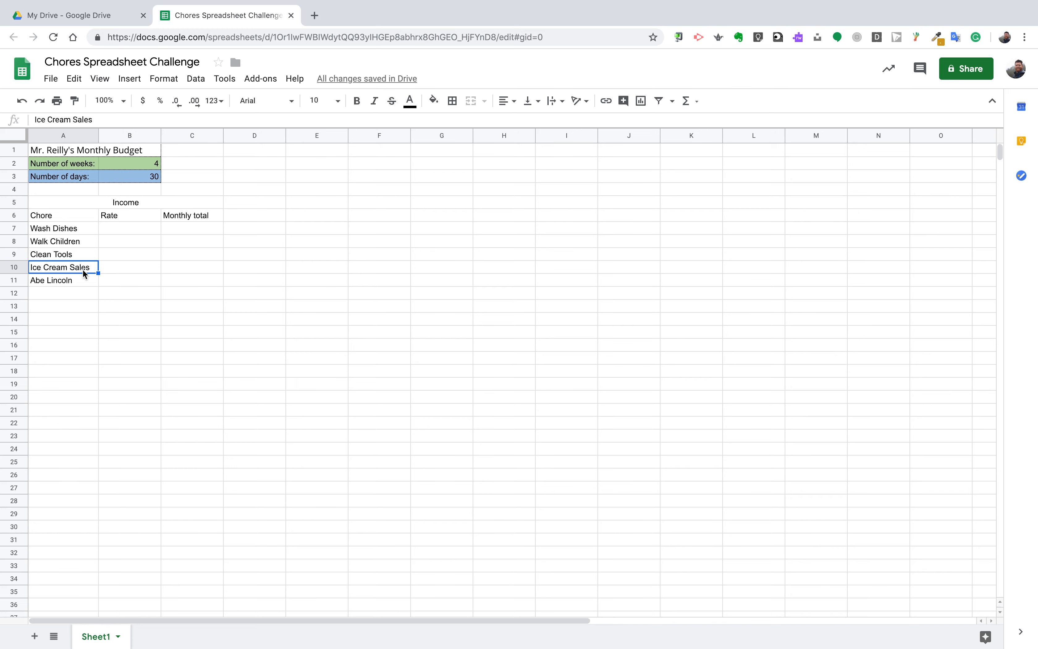
left_click(81, 278)
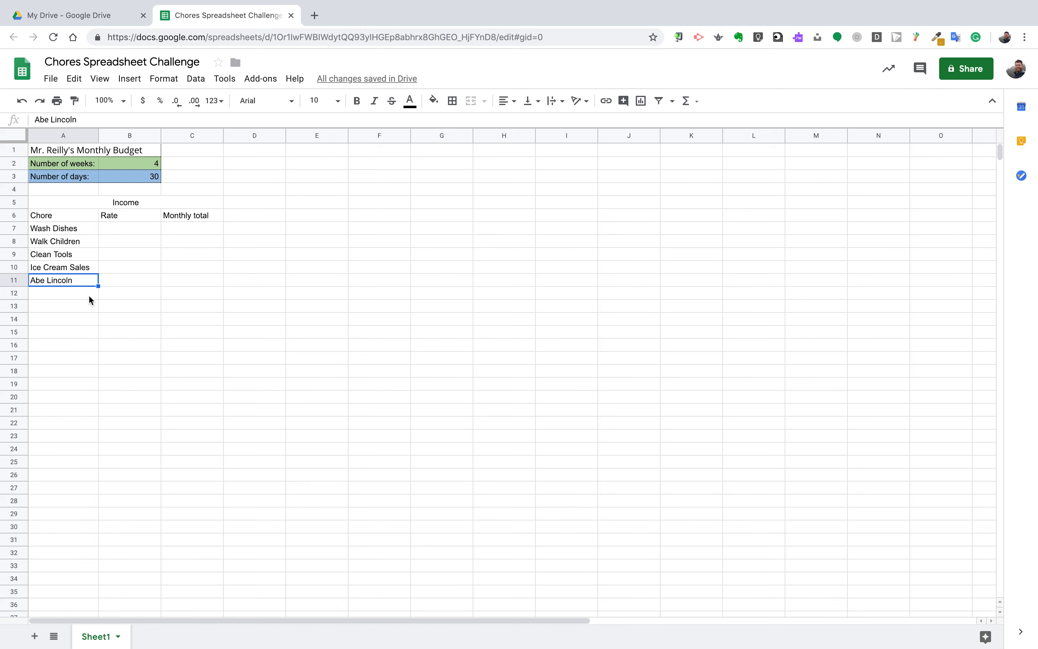
left_click_drag(71, 230, 68, 280)
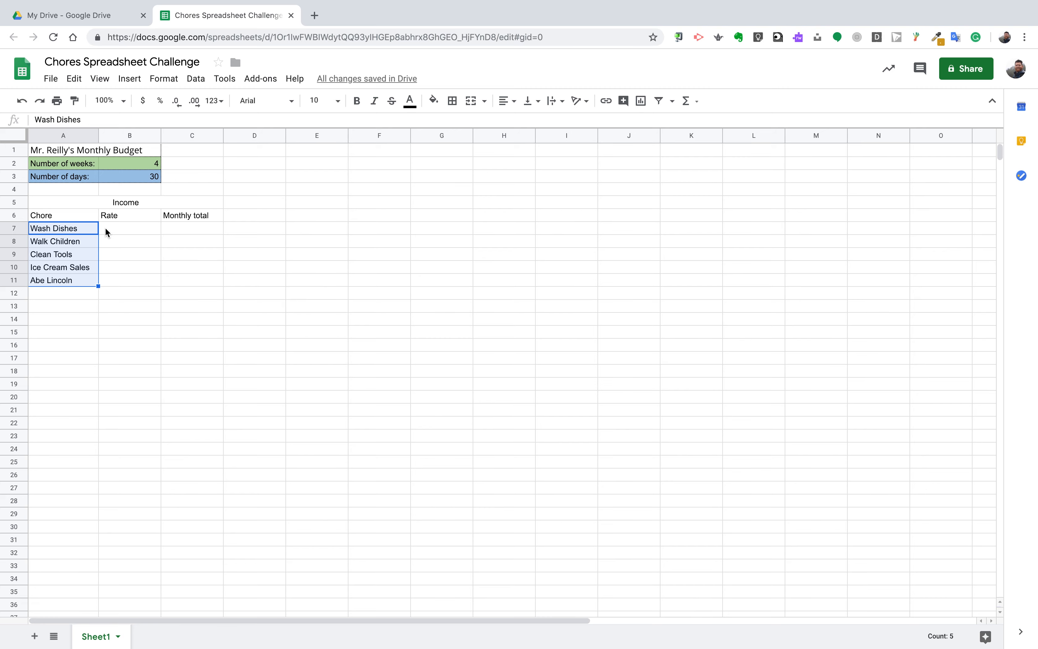
Enter the rates 1.5, 8, 17.2, 1.6 and 54 for the five chores in cells B7:B11.
left_click(126, 231)
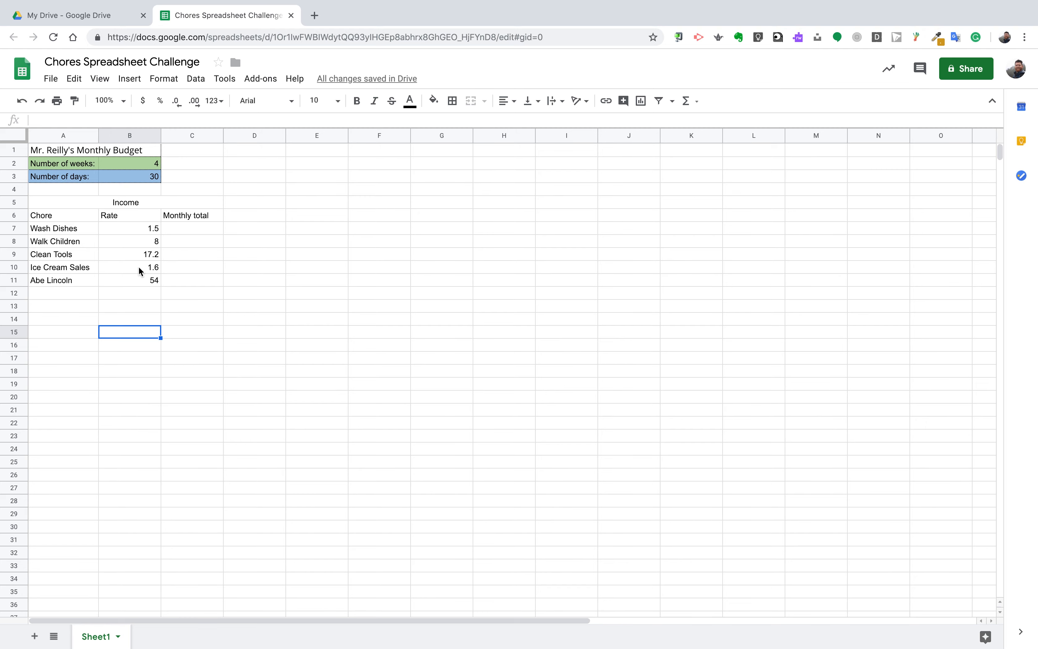
left_click_drag(72, 231, 70, 281)
left_click_drag(150, 228, 145, 277)
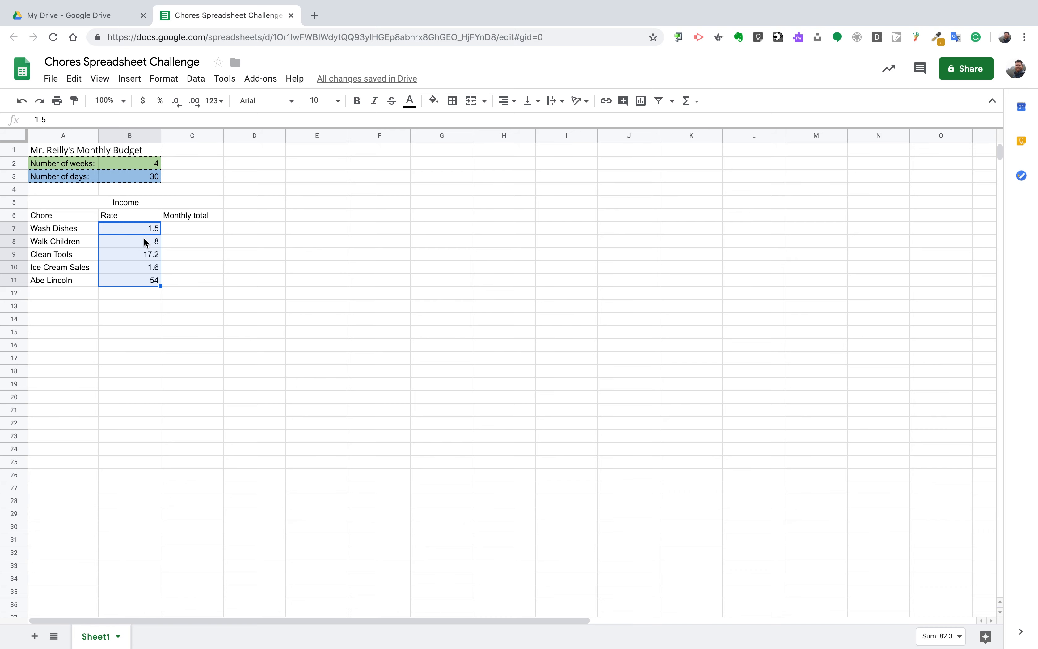
left_click(141, 294)
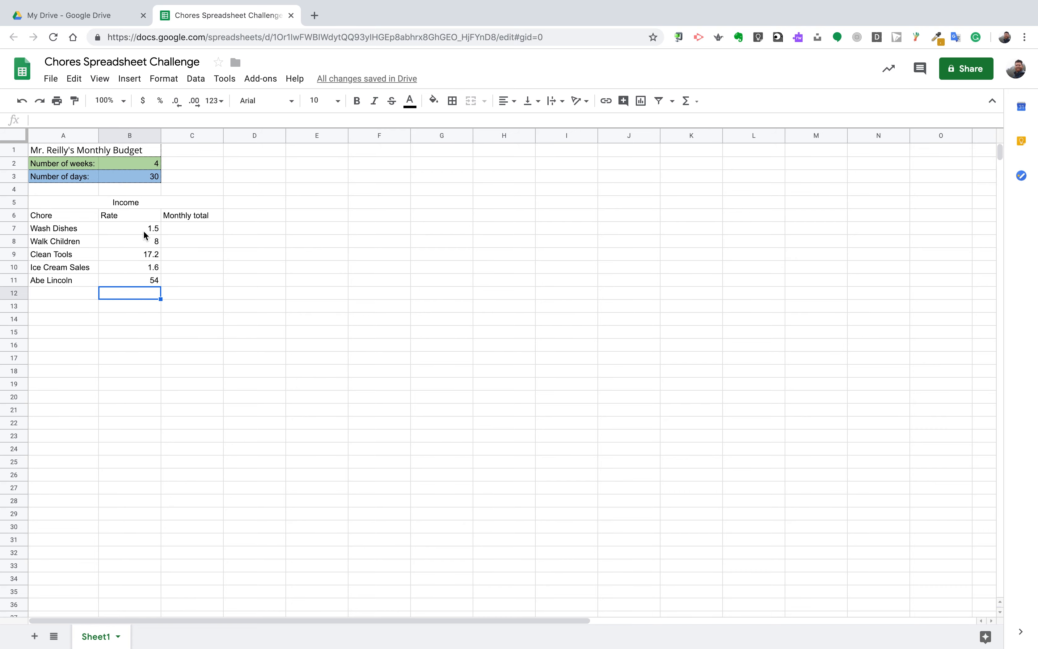
Format the chore rates in B7:B11 as dollar currency.
left_click_drag(143, 226, 143, 280)
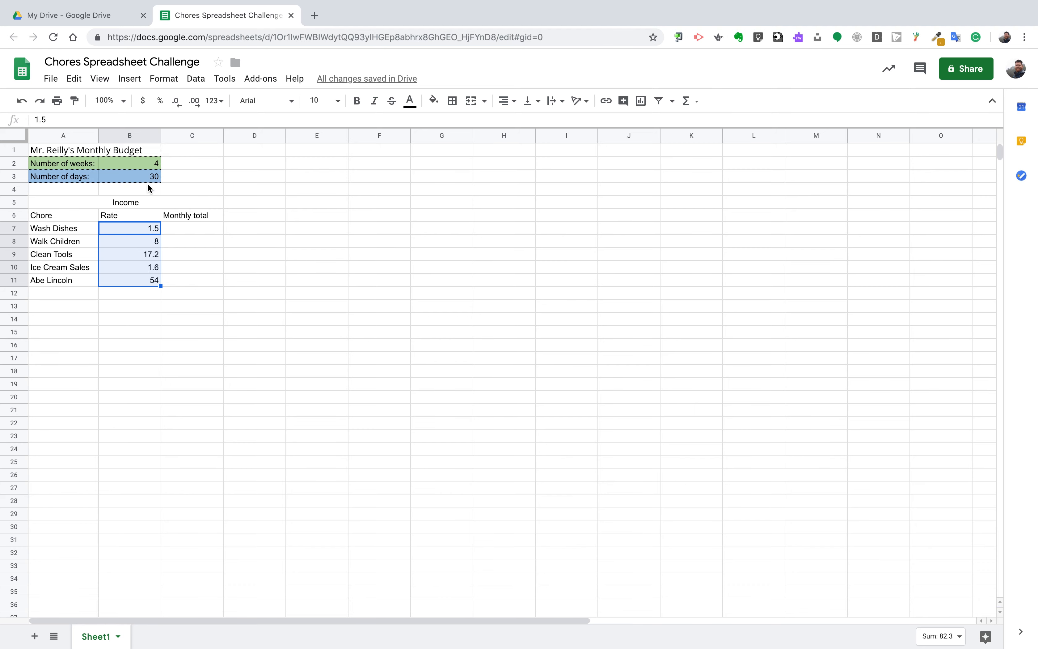
left_click(142, 102)
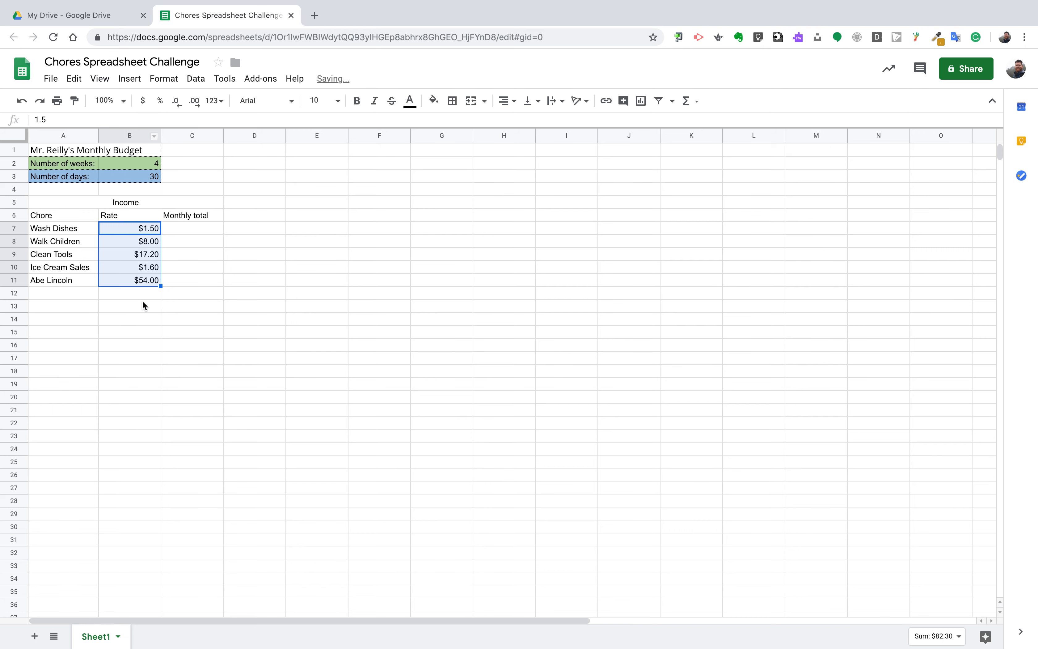
left_click(143, 319)
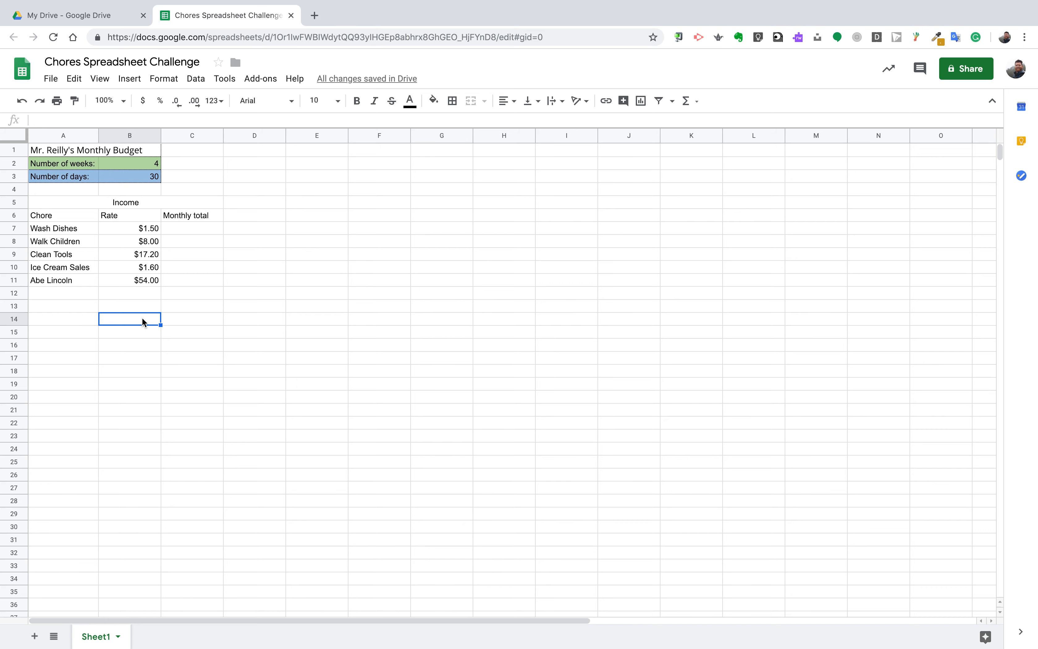
Add a thicker solid black outer border around the Income title in A5:C5.
left_click(89, 201)
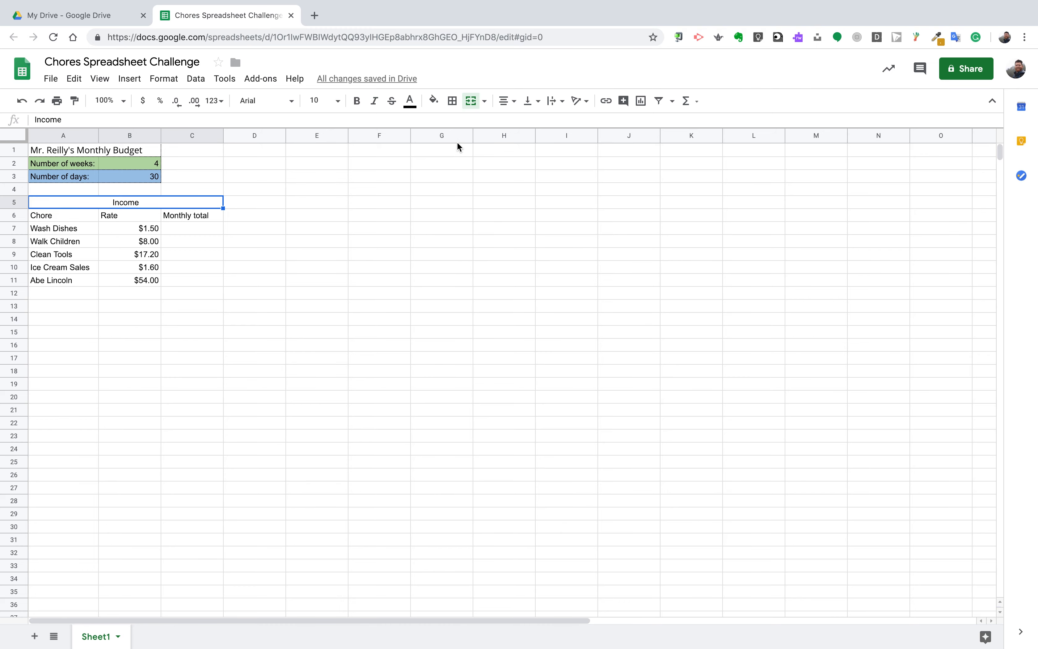
left_click(452, 101)
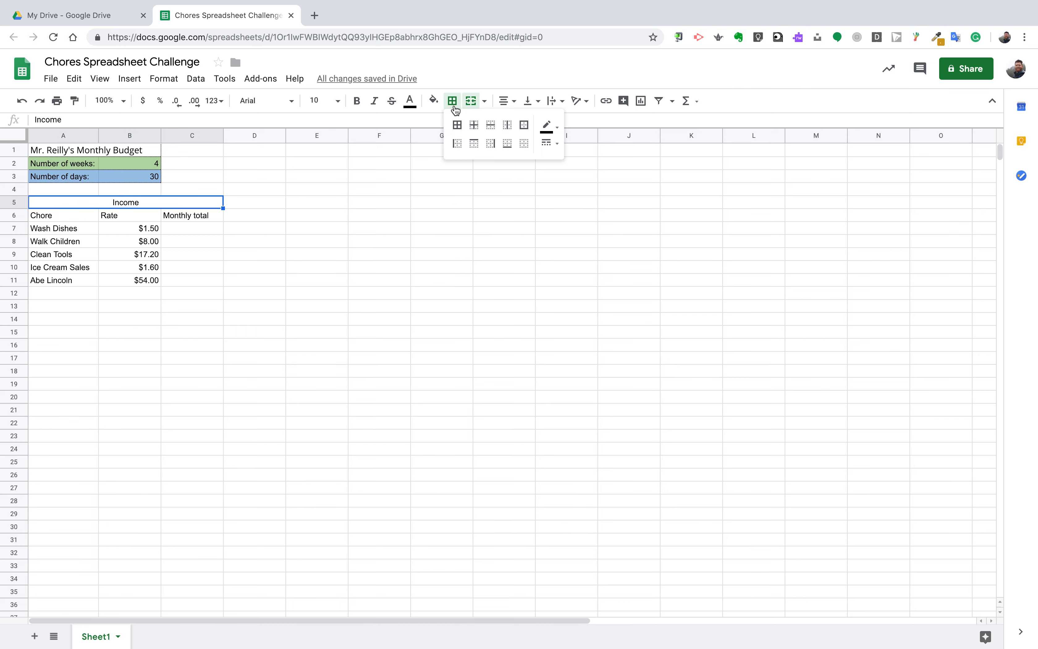
left_click(523, 125)
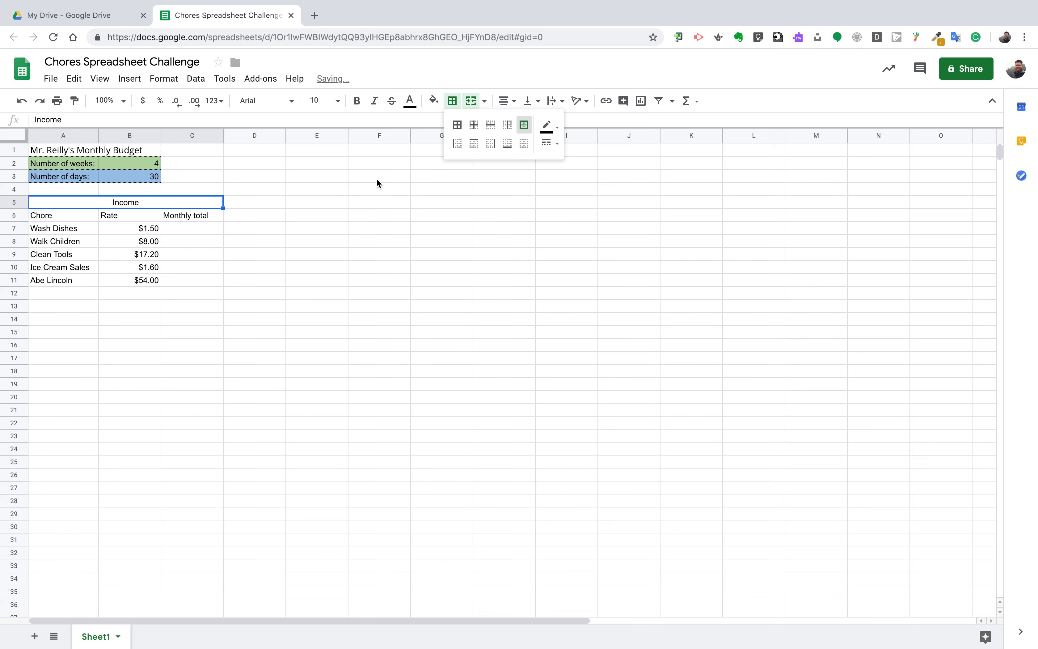
left_click(553, 145)
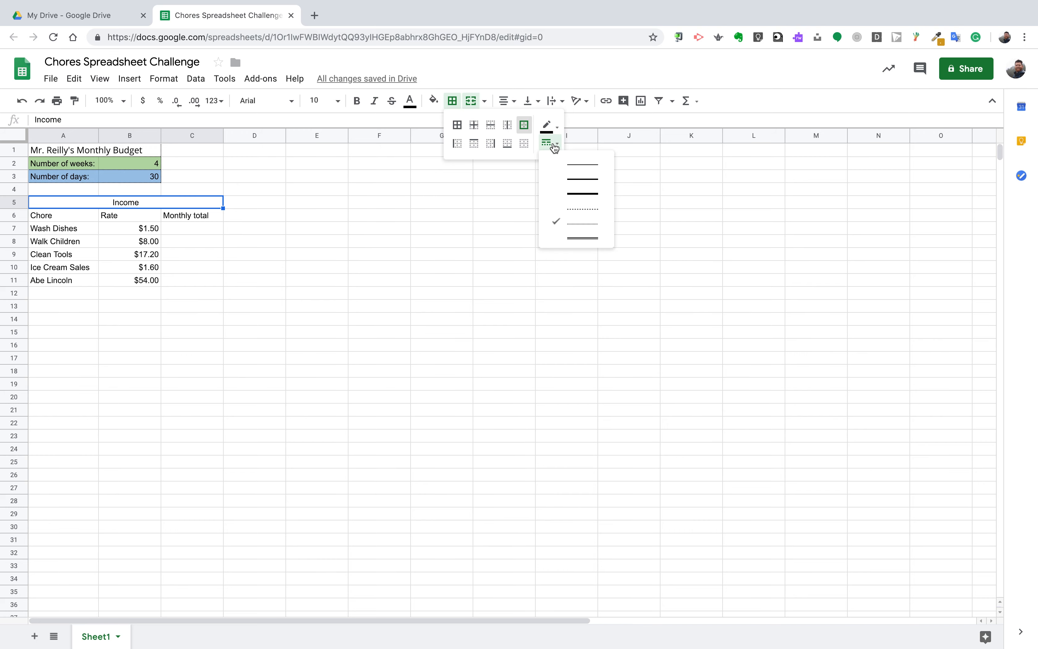
left_click(575, 190)
left_click(323, 267)
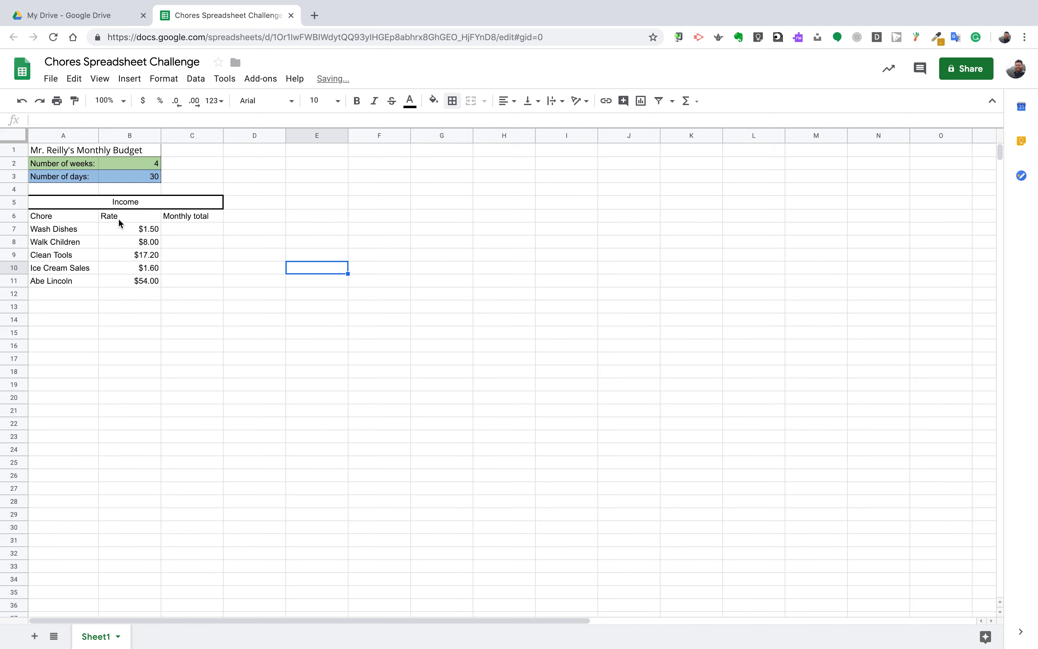
Set the Income title's font to Open Sans at size 12.
left_click(115, 202)
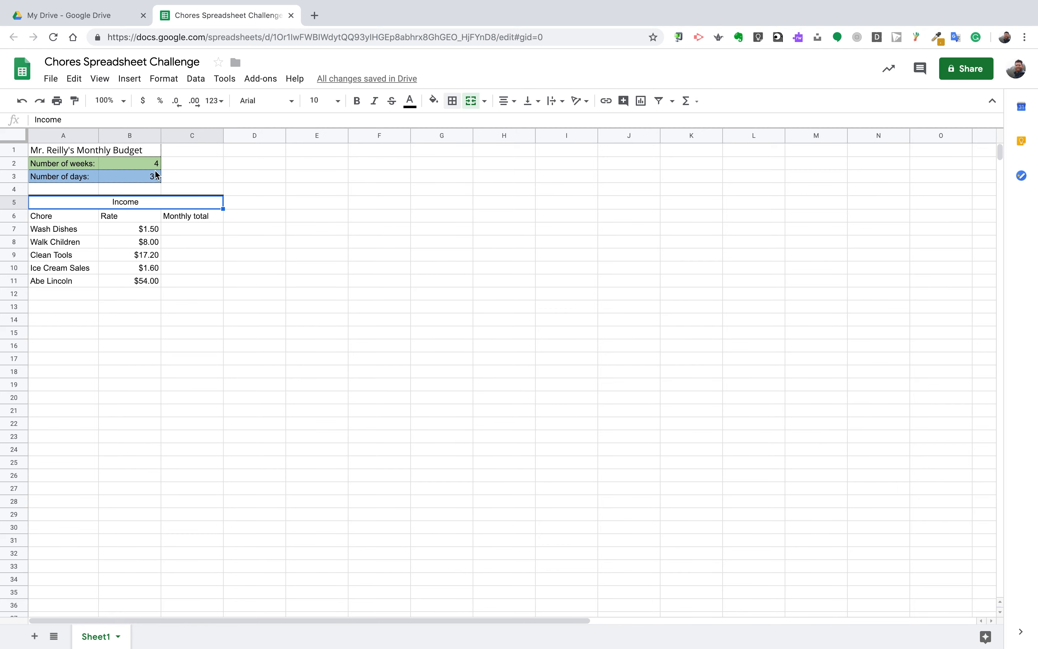
left_click(265, 105)
left_click(285, 153)
left_click(331, 105)
left_click(319, 238)
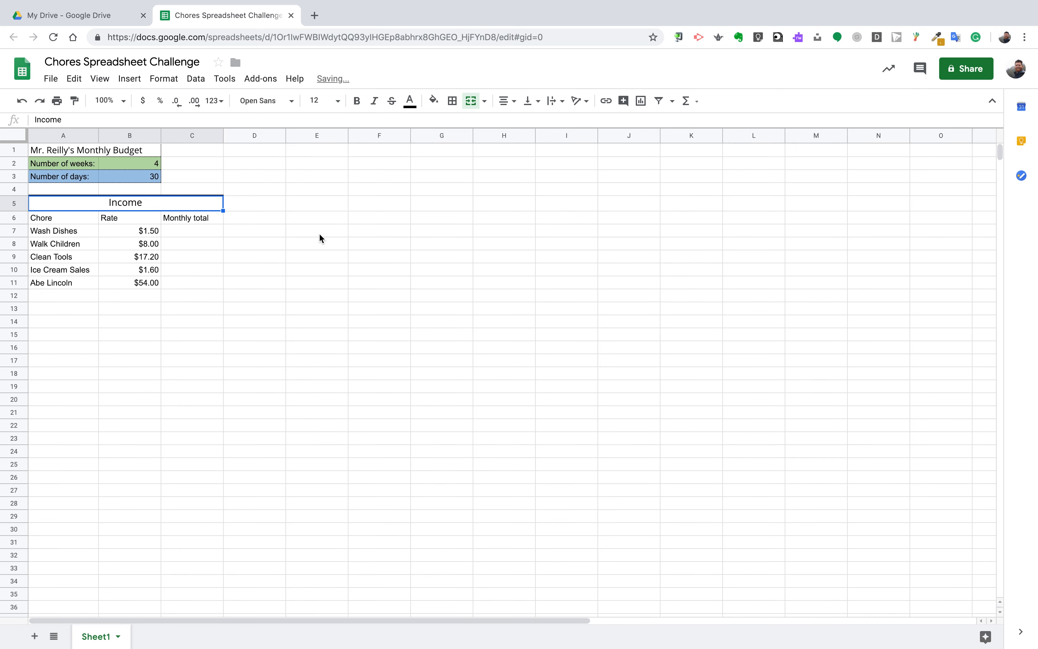
Center the column headings Chore, Rate and Monthly total in A6:C6.
left_click_drag(64, 216, 173, 218)
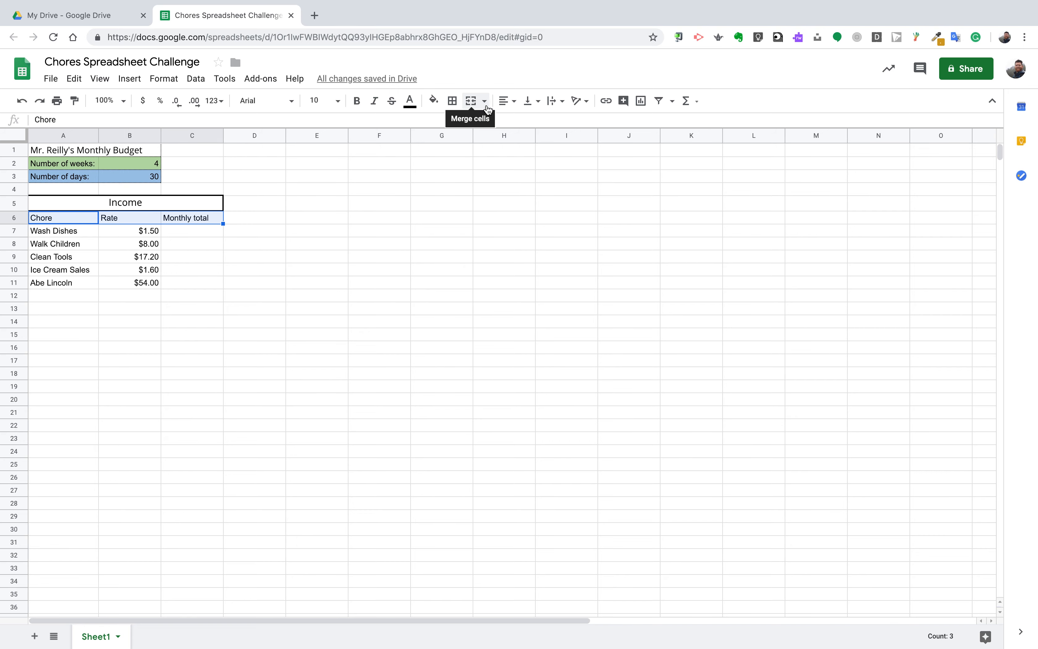
left_click(507, 101)
left_click(521, 129)
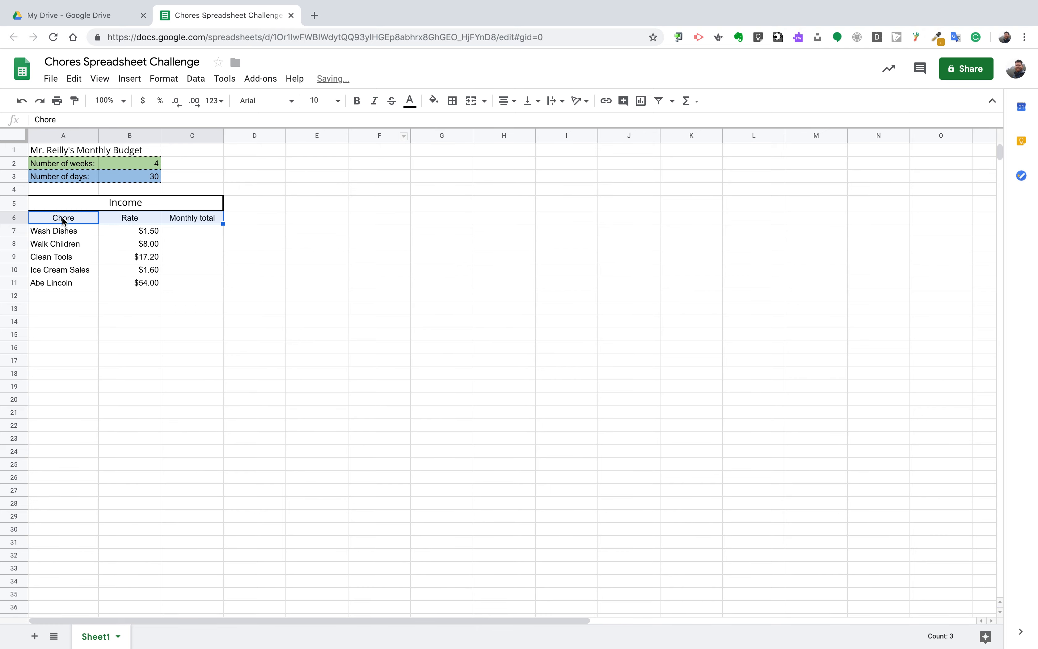
Add a thin solid black outer border around the chores table in A6:C11.
left_click_drag(58, 219, 184, 278)
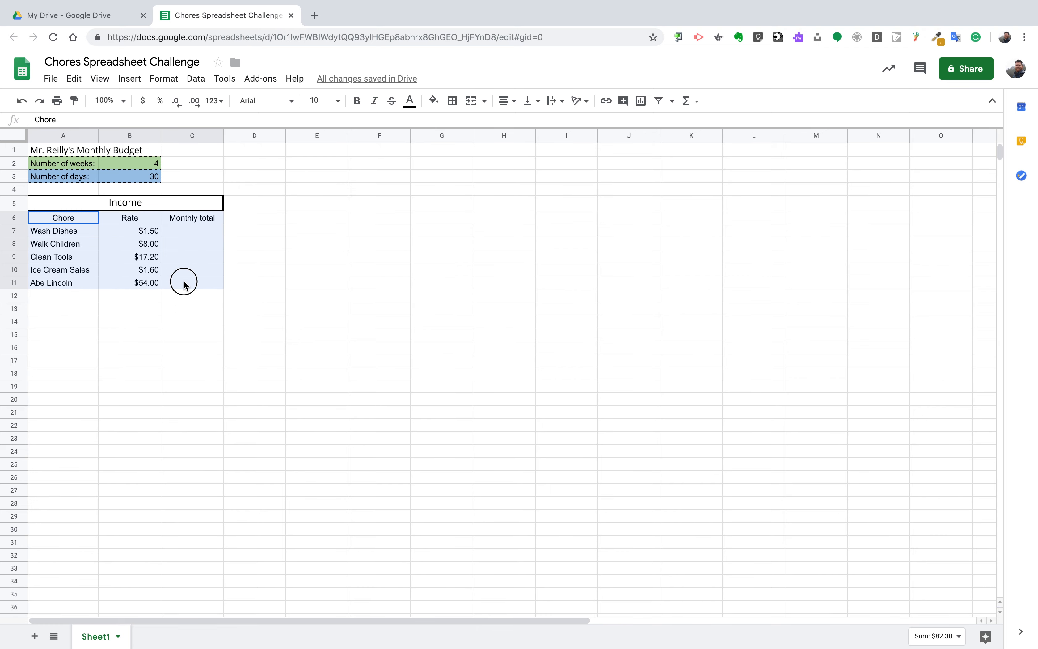
left_click(453, 102)
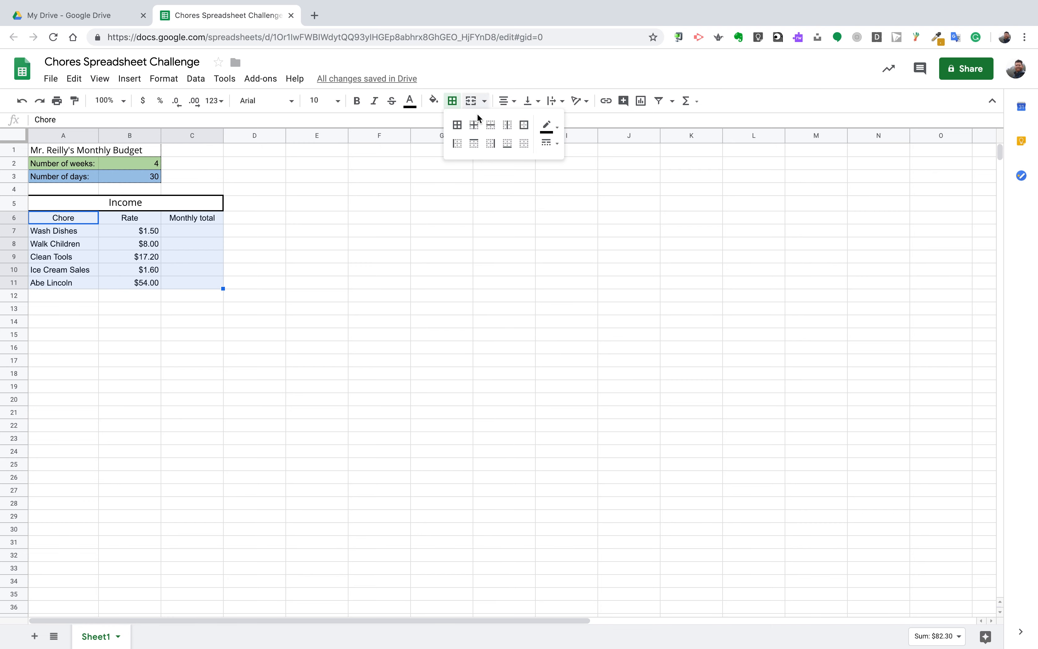
left_click(524, 128)
left_click(548, 143)
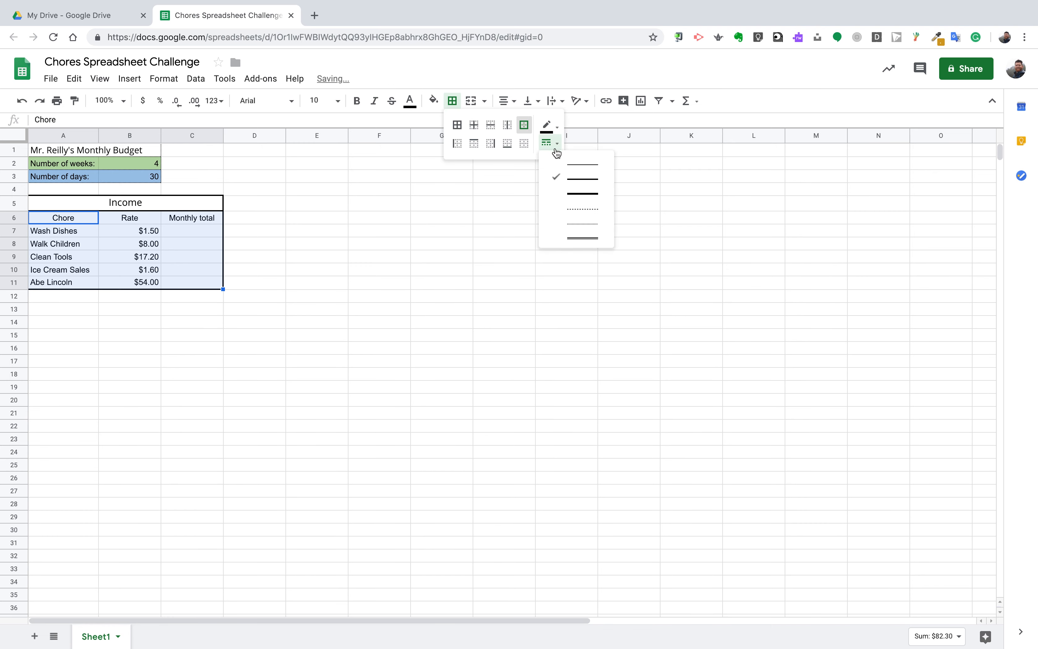
left_click(562, 165)
left_click(120, 235)
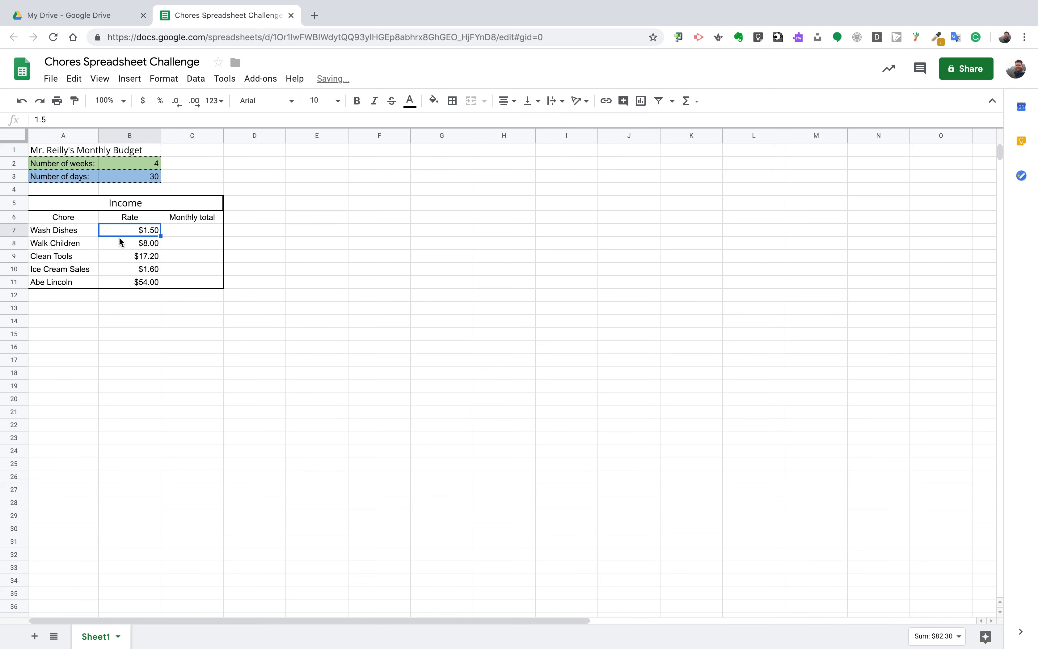
Add a bottom border under the column headings in A6:C6.
left_click(88, 224)
left_click_drag(88, 224, 181, 282)
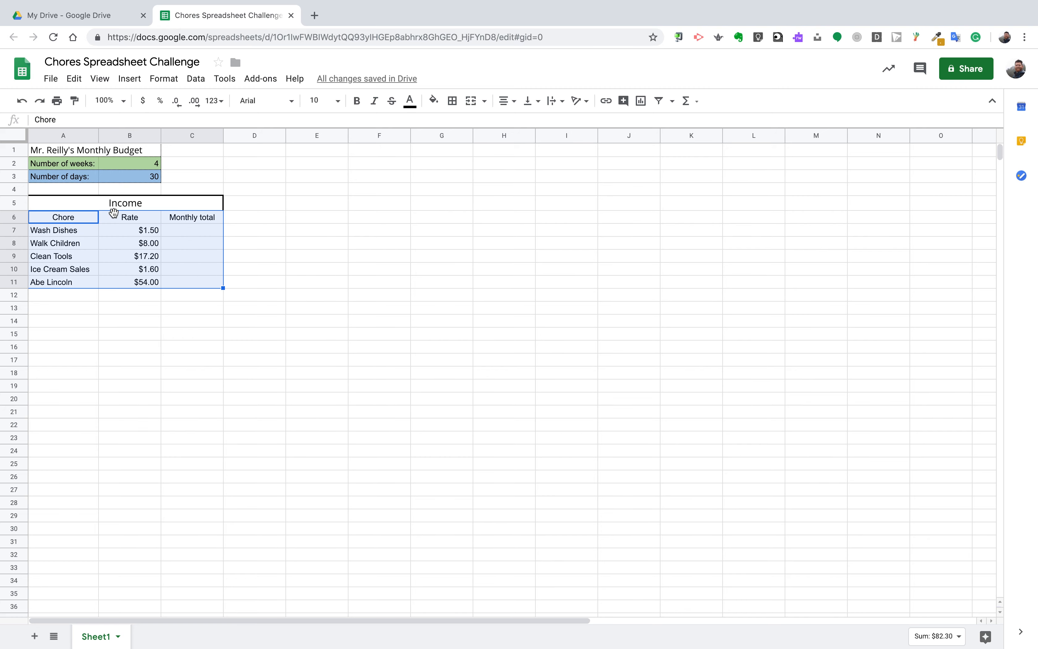
left_click_drag(91, 221, 188, 219)
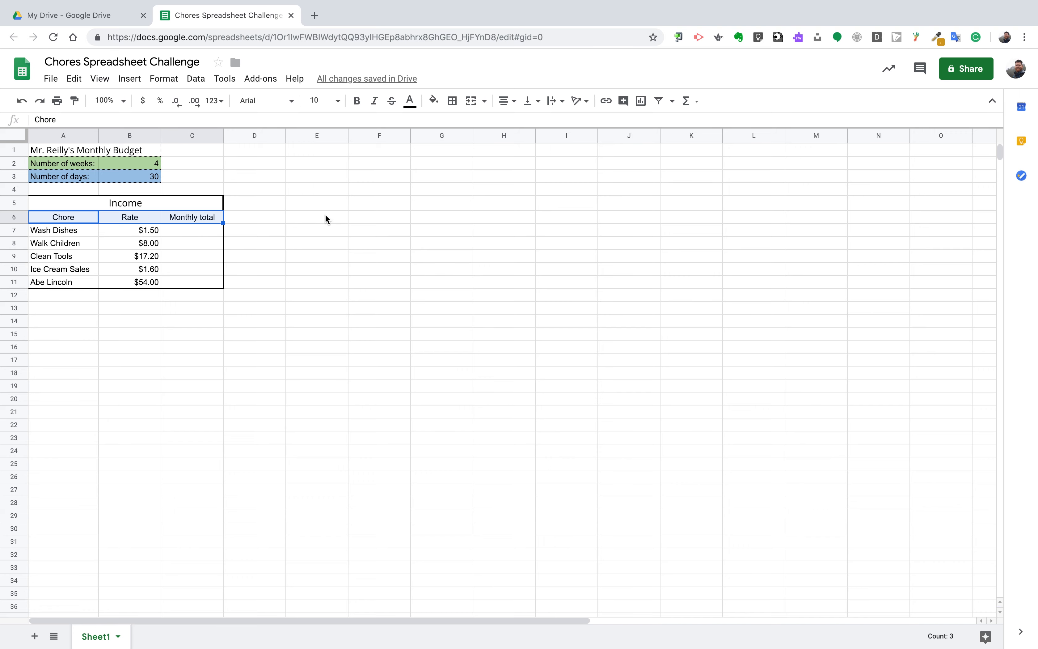
left_click(453, 102)
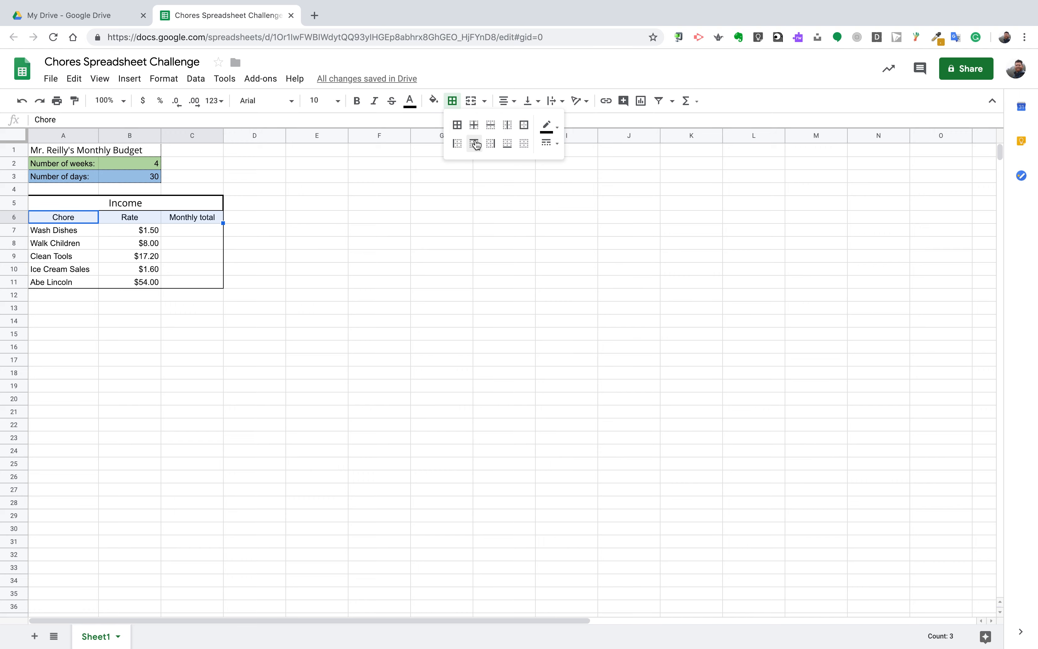
left_click(507, 150)
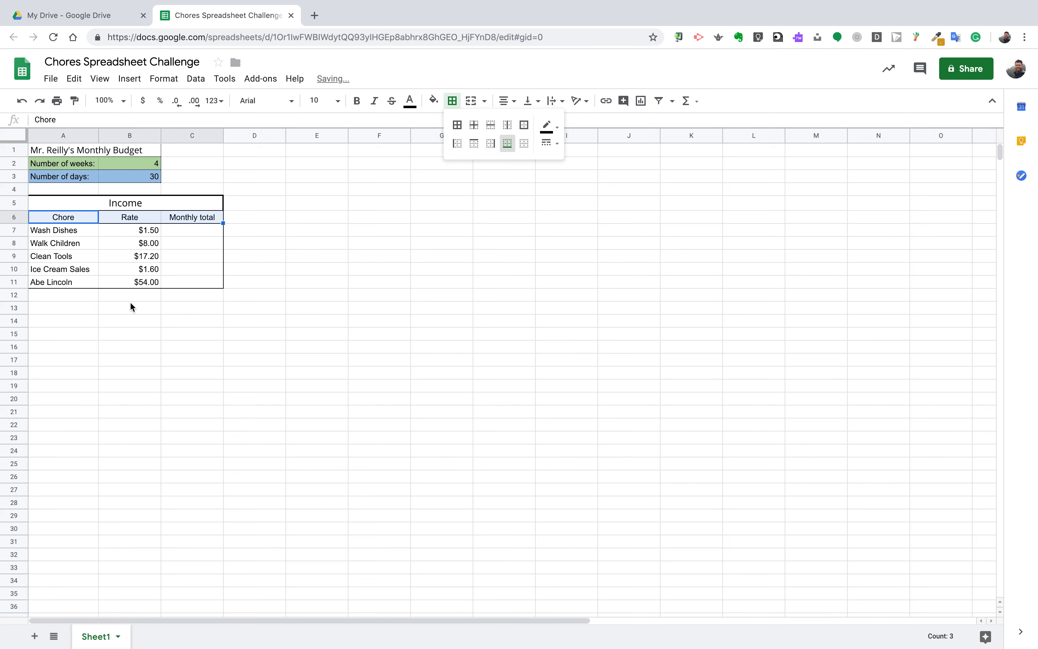
left_click(66, 235)
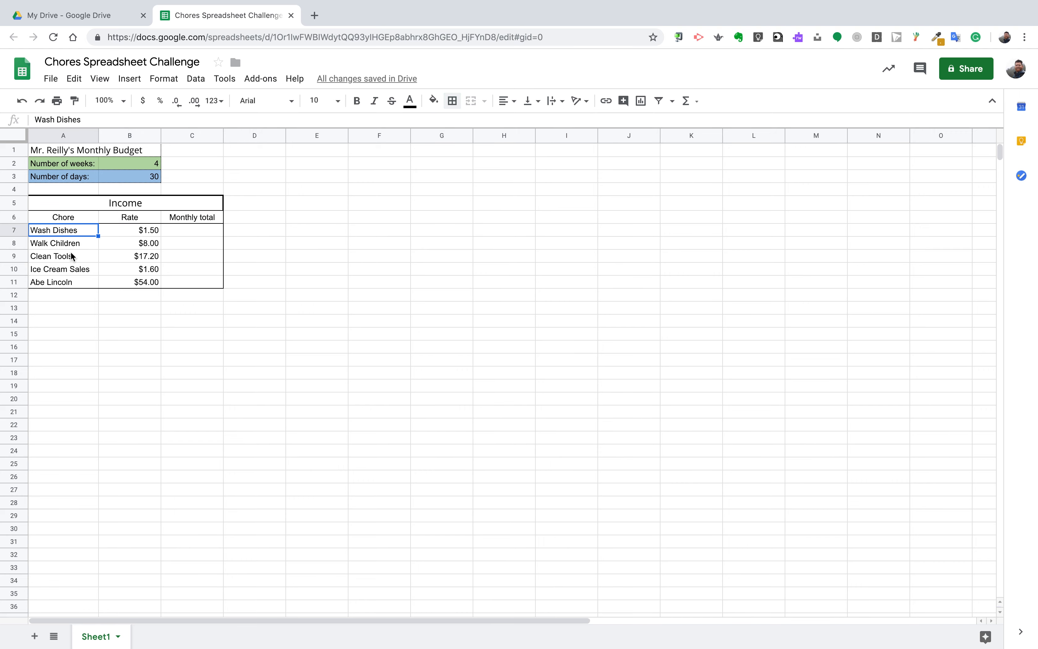
Add dotted inner vertical borders between the columns of the chores table in A6:C11.
left_click_drag(61, 234, 190, 281)
left_click(70, 215)
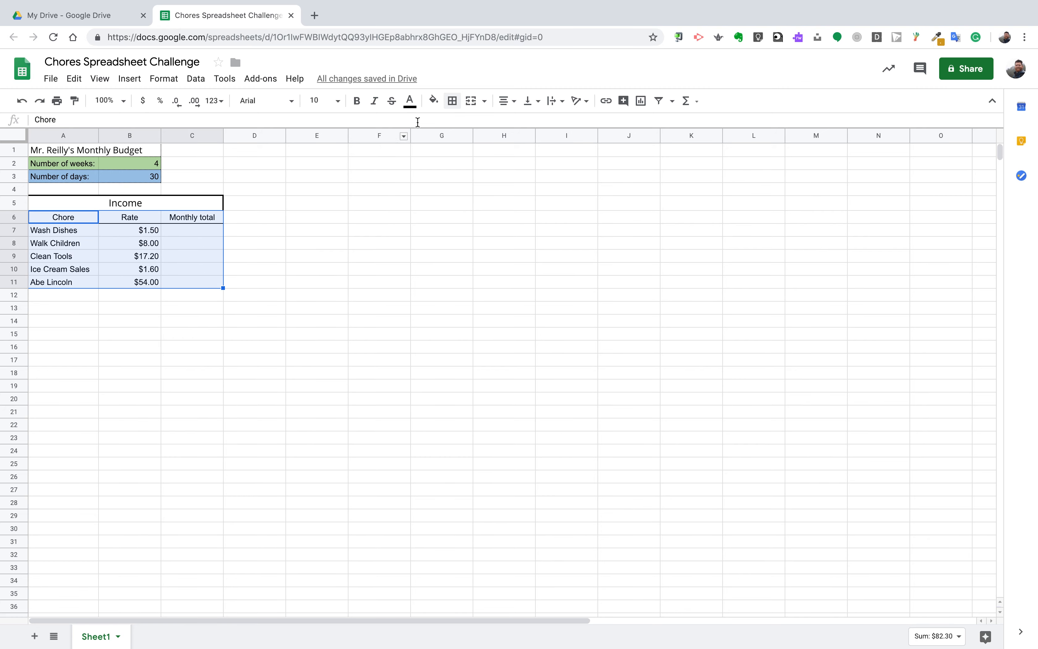
left_click(456, 107)
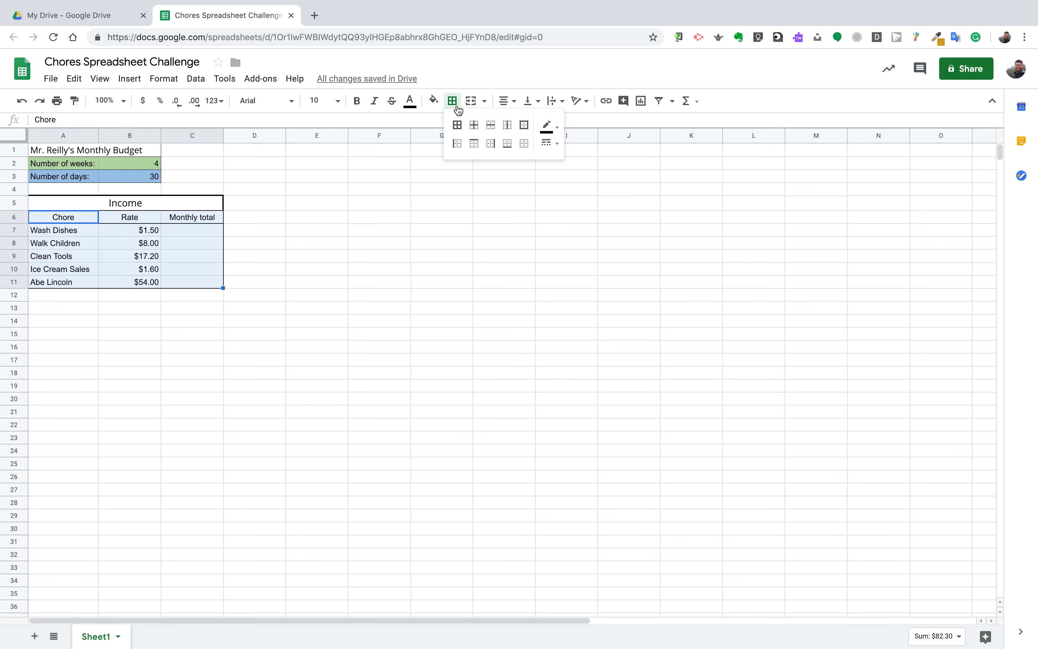
left_click(508, 129)
left_click(550, 142)
left_click(580, 214)
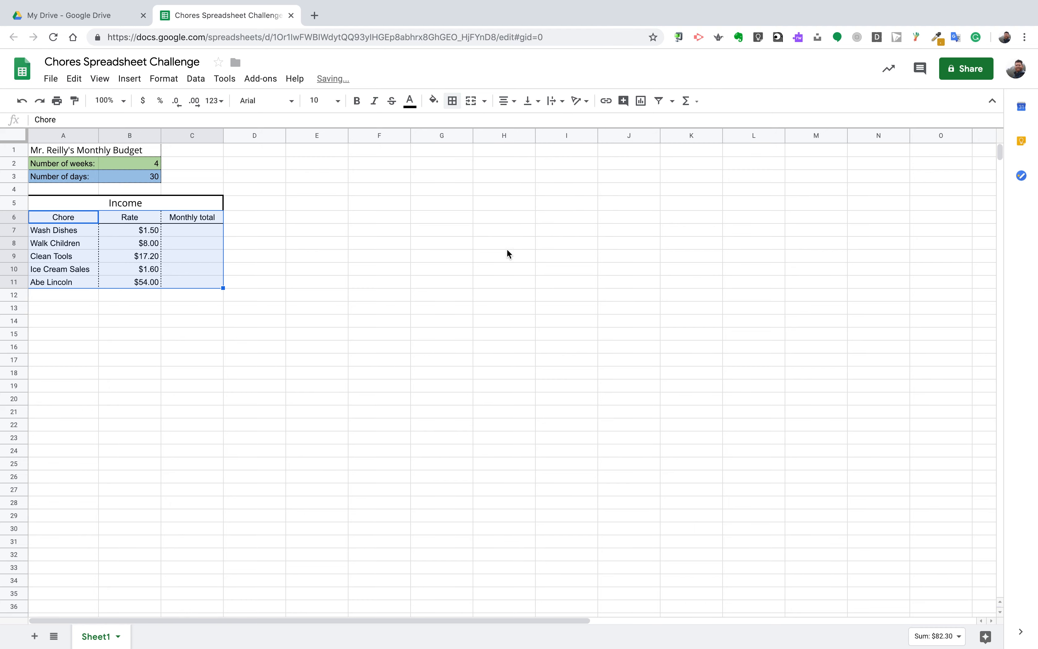
left_click(401, 306)
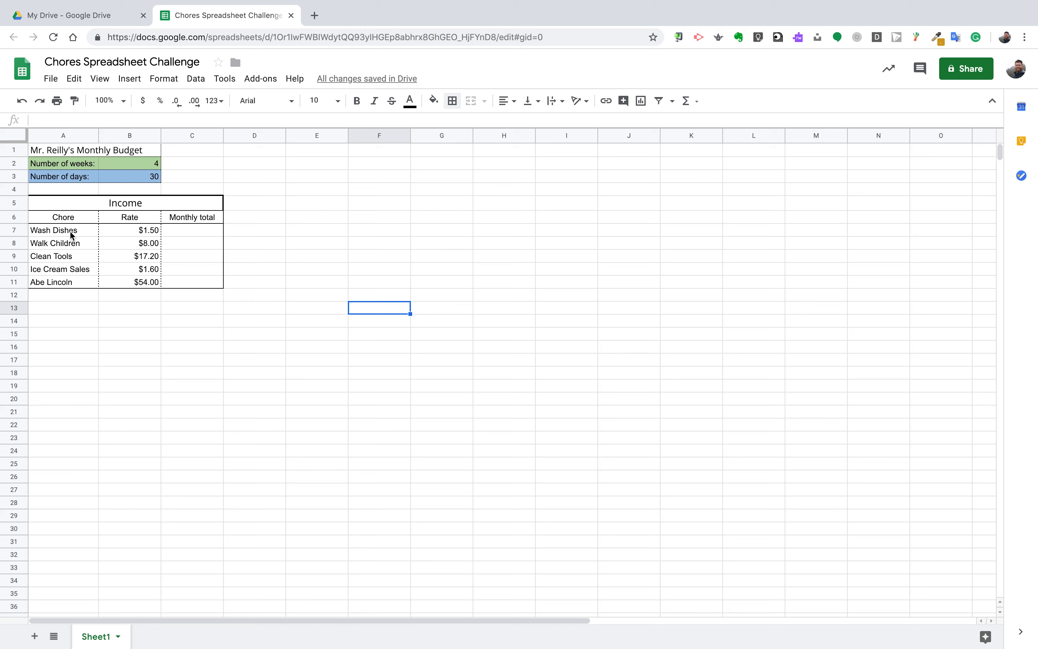
Examine each chore and its rate row by row in A7:B11.
left_click_drag(69, 231, 111, 233)
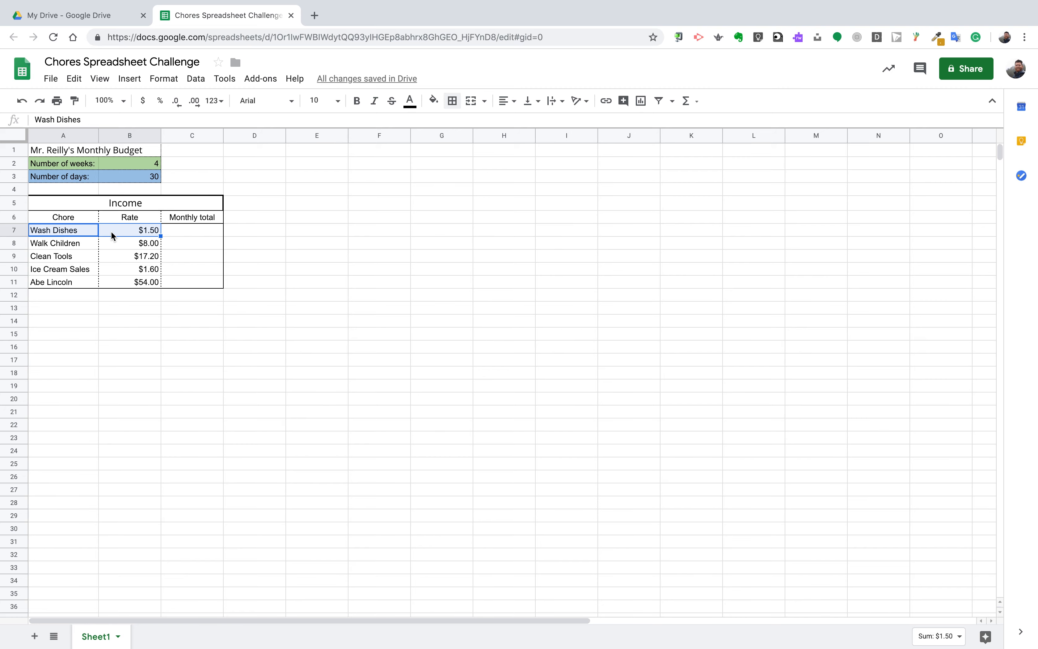
left_click(66, 229)
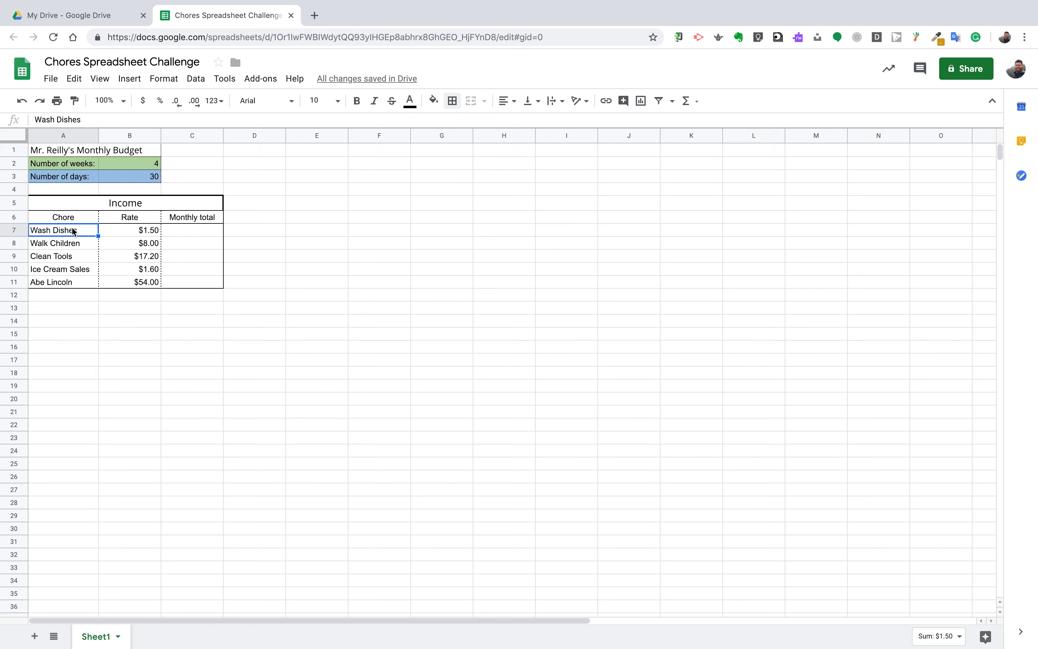
left_click_drag(67, 232, 132, 238)
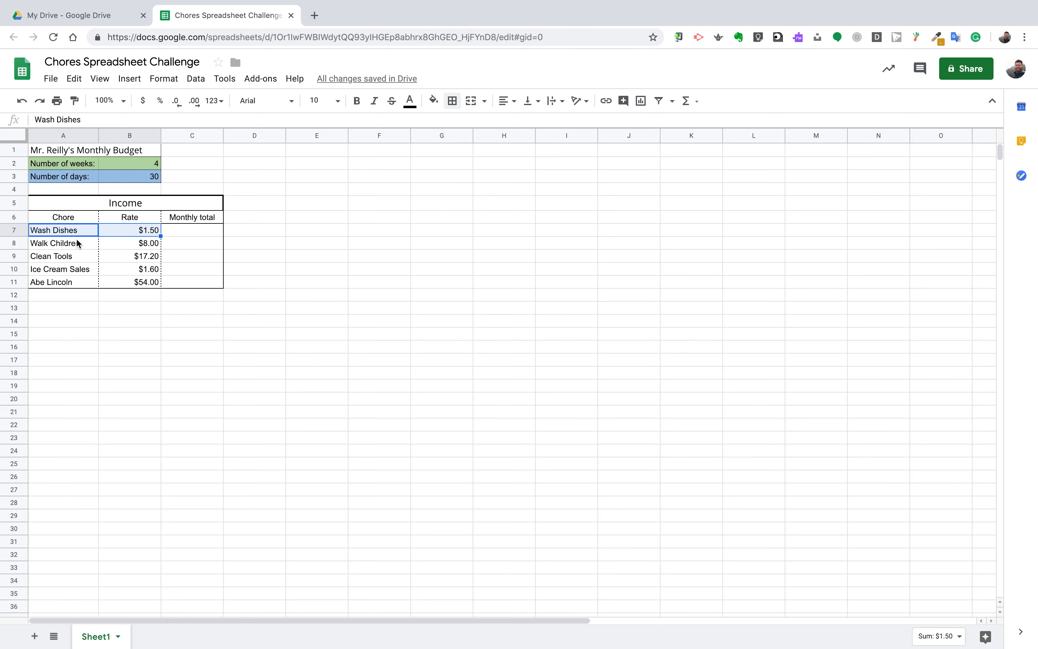
left_click_drag(74, 243, 121, 245)
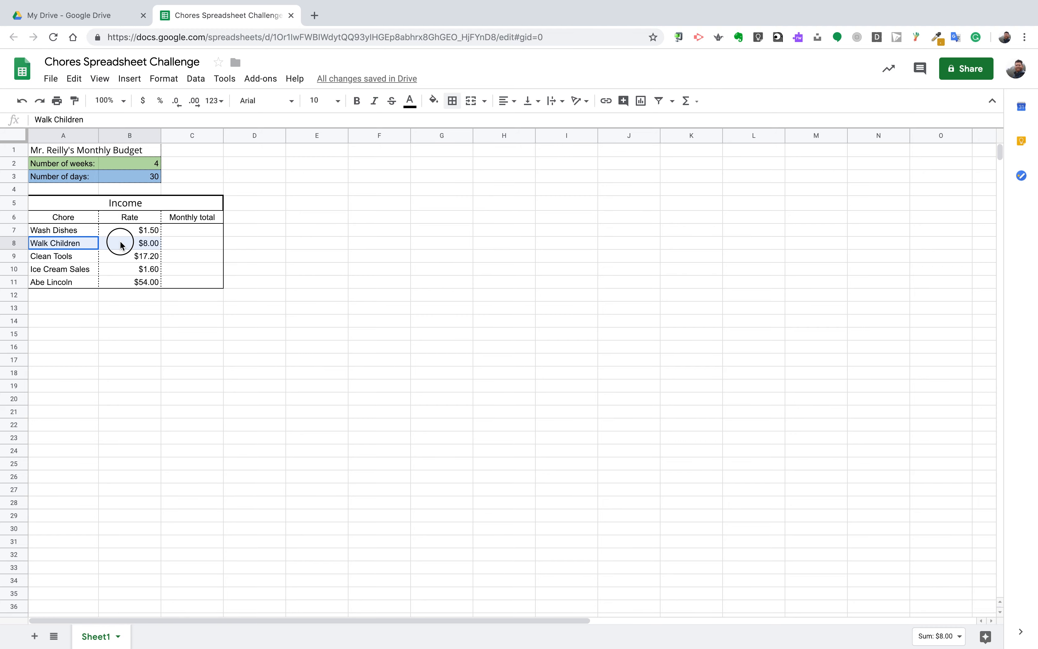
left_click_drag(121, 245, 120, 262)
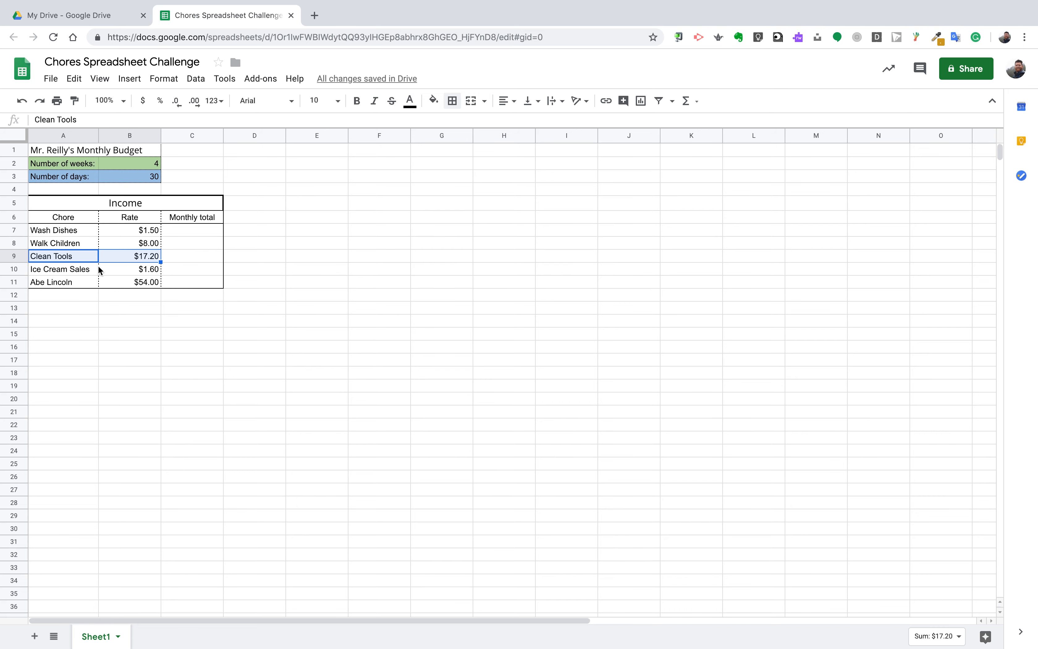
left_click_drag(76, 270, 116, 275)
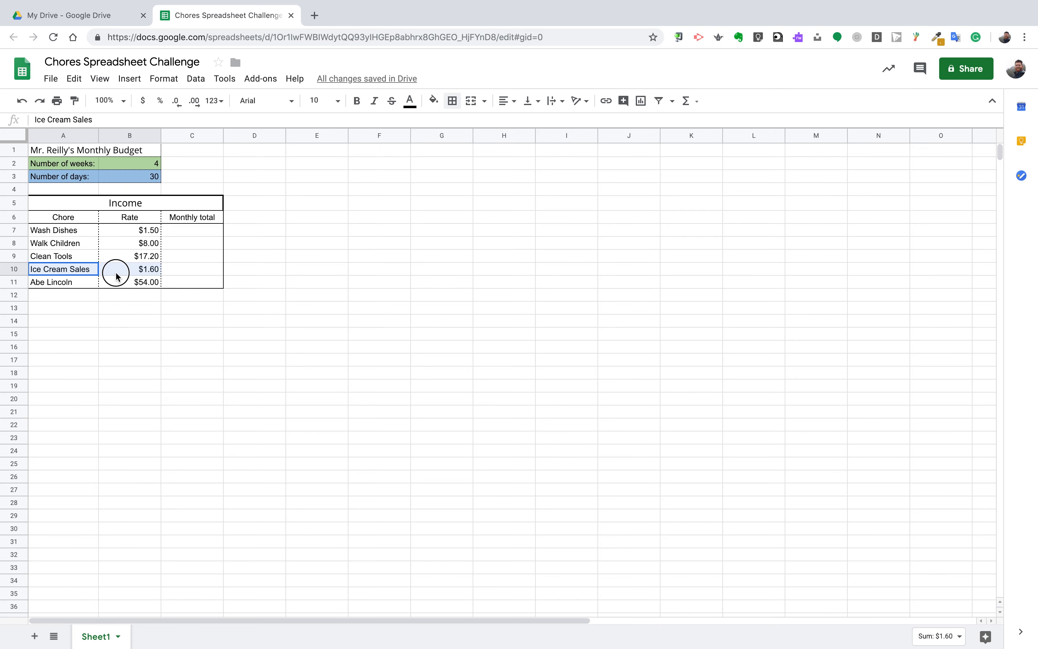
left_click_drag(116, 276, 116, 276)
left_click_drag(75, 283, 120, 286)
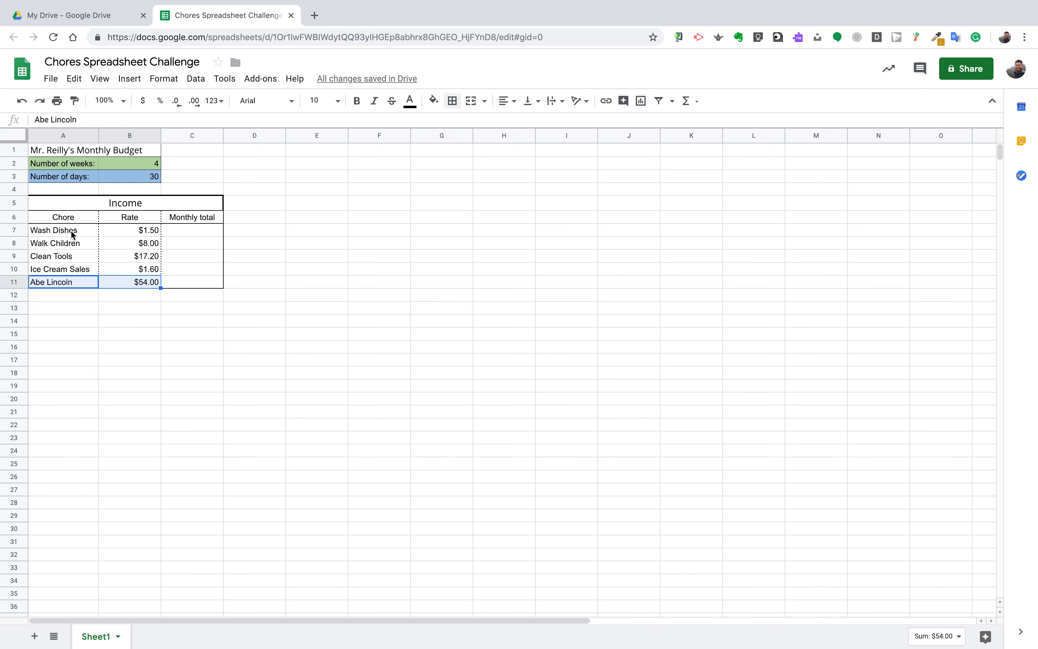
Fill the Wash Dishes cells A7:B7 with light blue and the Walk Children cells A8:B8 with light green.
left_click_drag(70, 229, 104, 232)
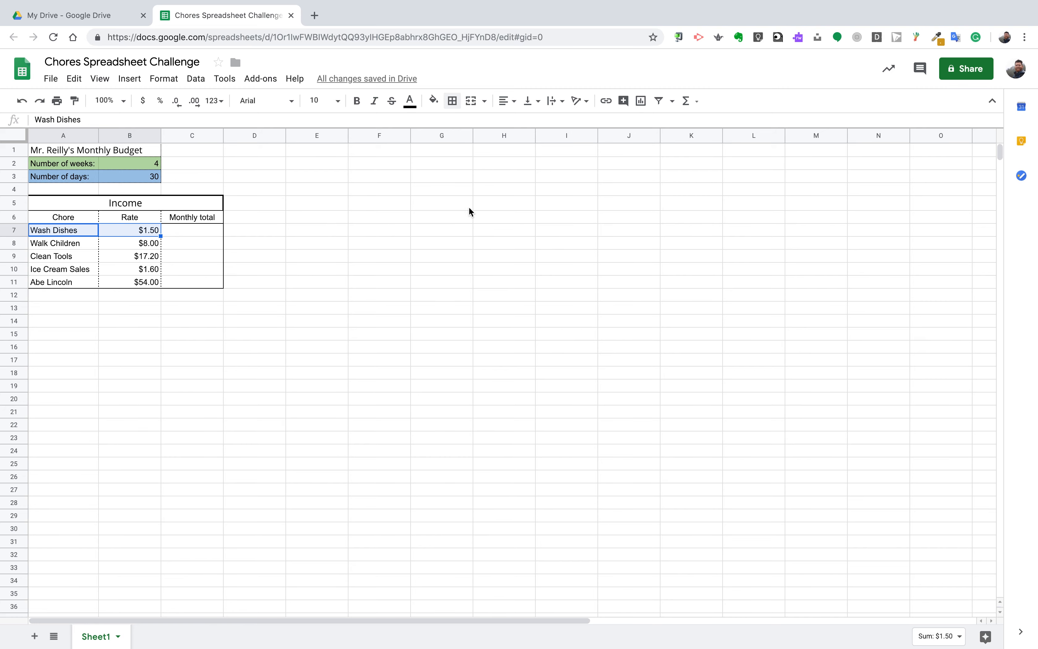
left_click(434, 101)
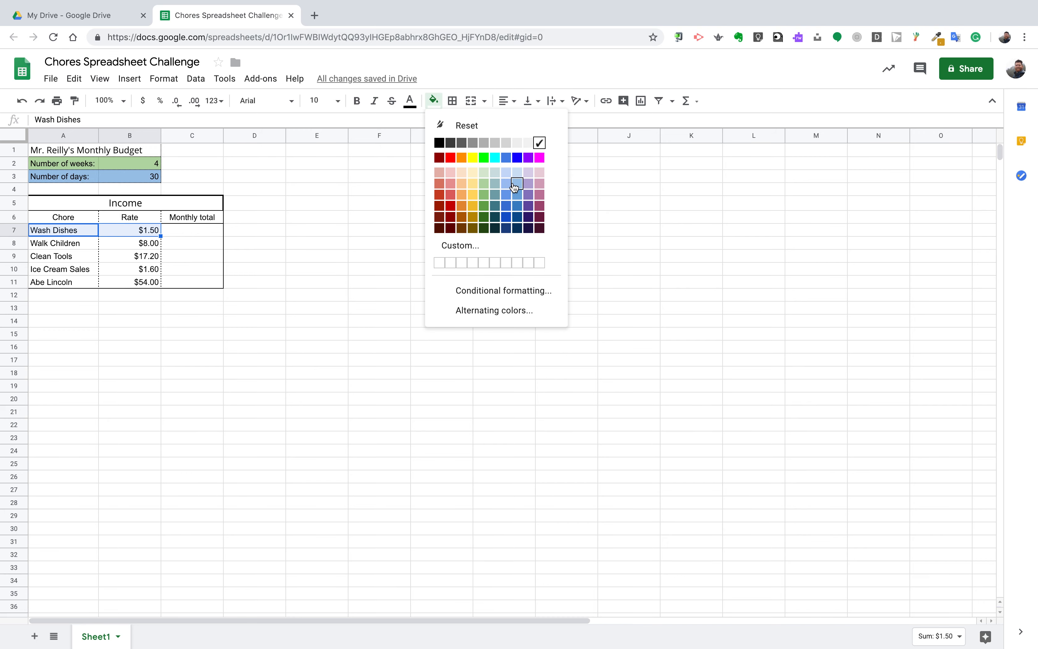
left_click(517, 184)
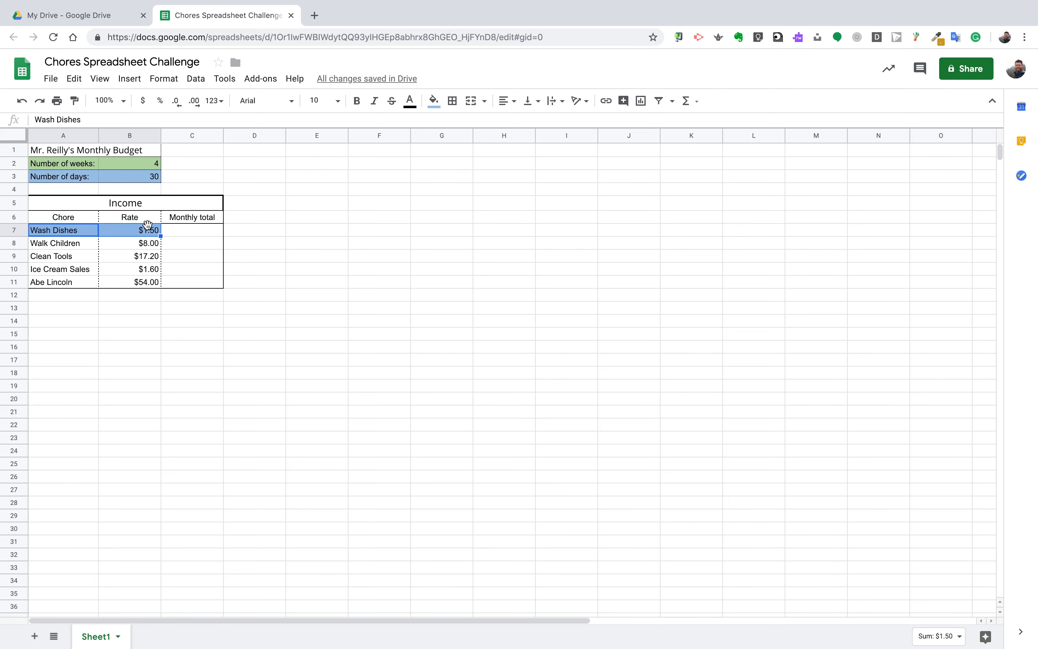
left_click_drag(65, 244, 117, 244)
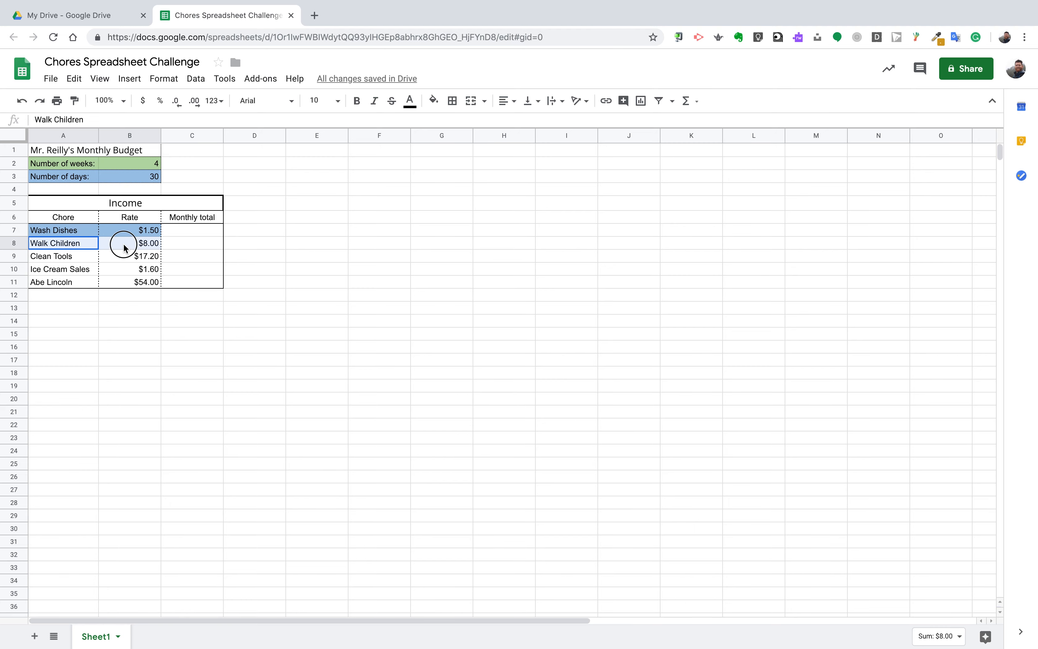
left_click(434, 100)
left_click(485, 183)
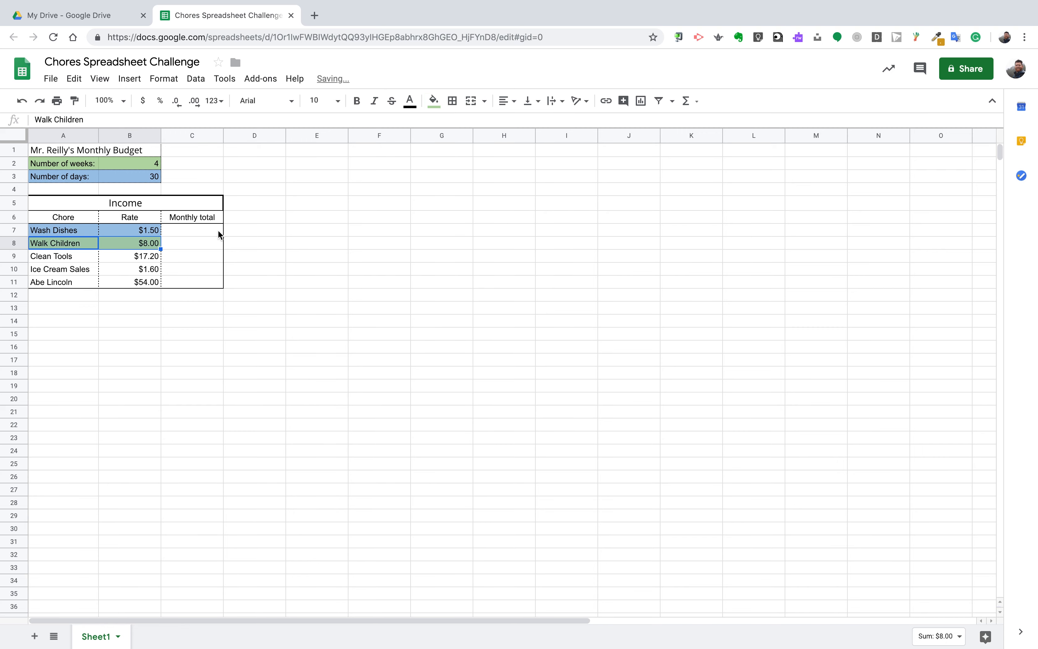
Fill the Clean Tools cells A9:B9 with light green and the Ice Cream Sales cells A10:B10 with light blue.
left_click_drag(69, 256, 116, 256)
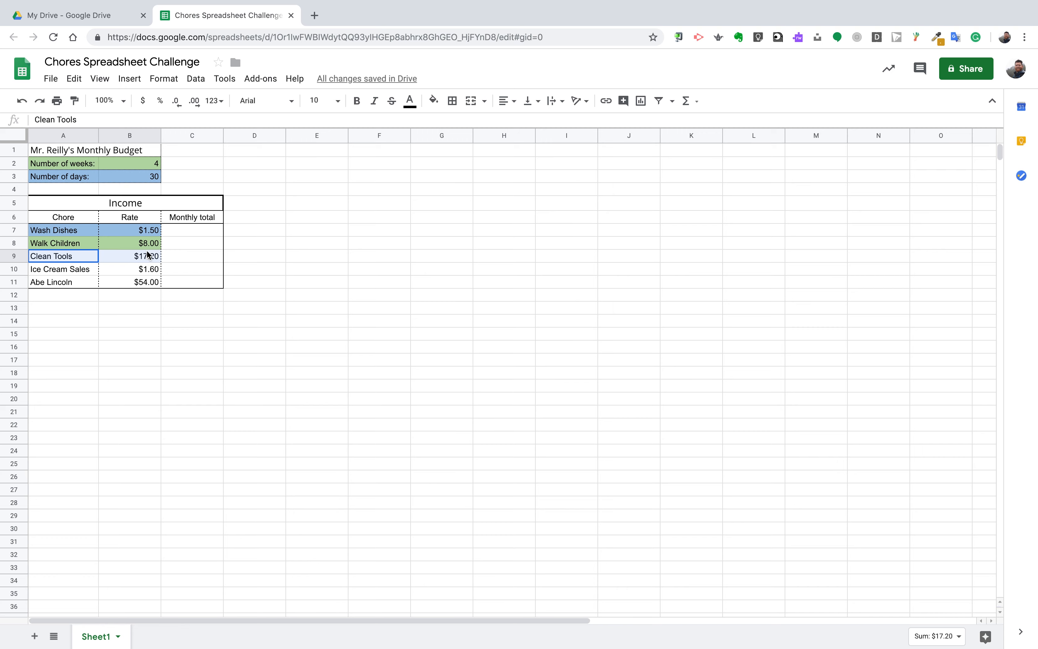
left_click(434, 100)
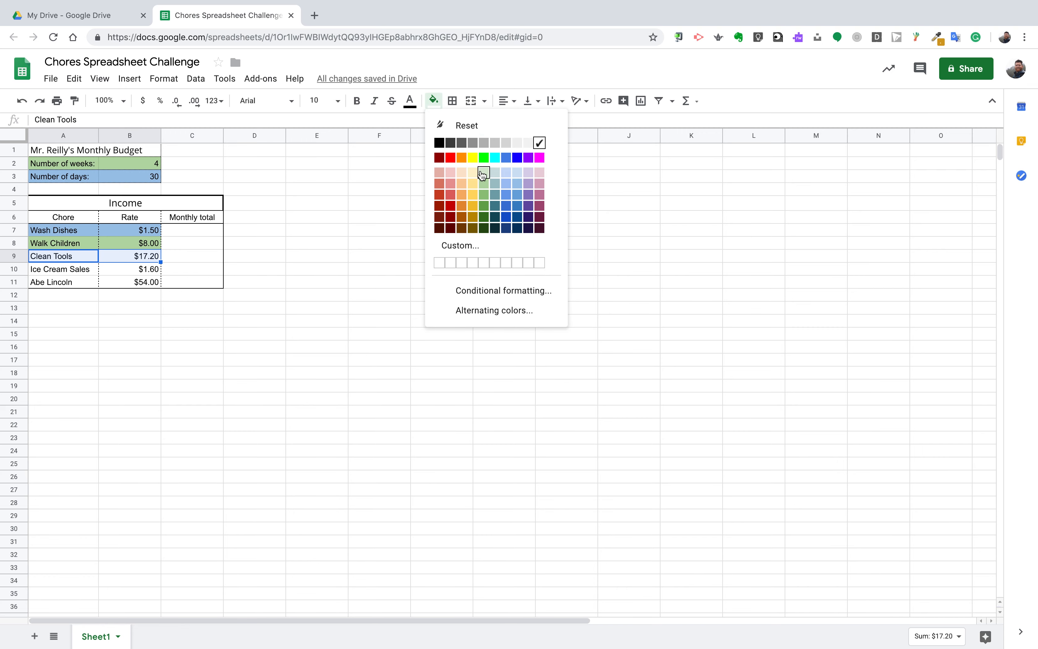
left_click(484, 183)
left_click_drag(78, 268, 121, 266)
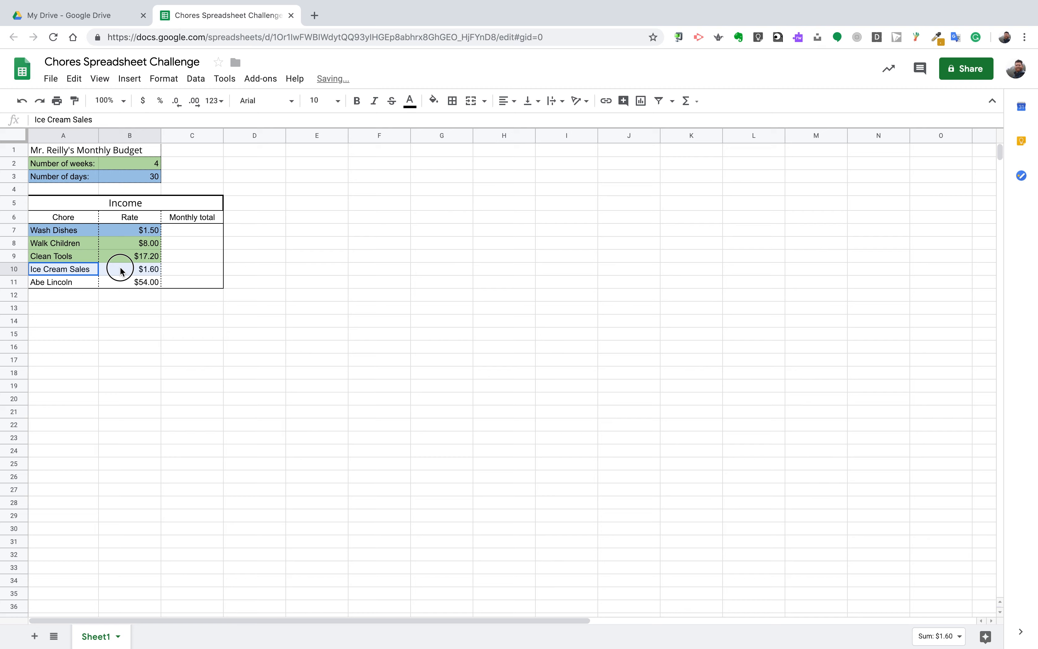
left_click(434, 101)
left_click(517, 180)
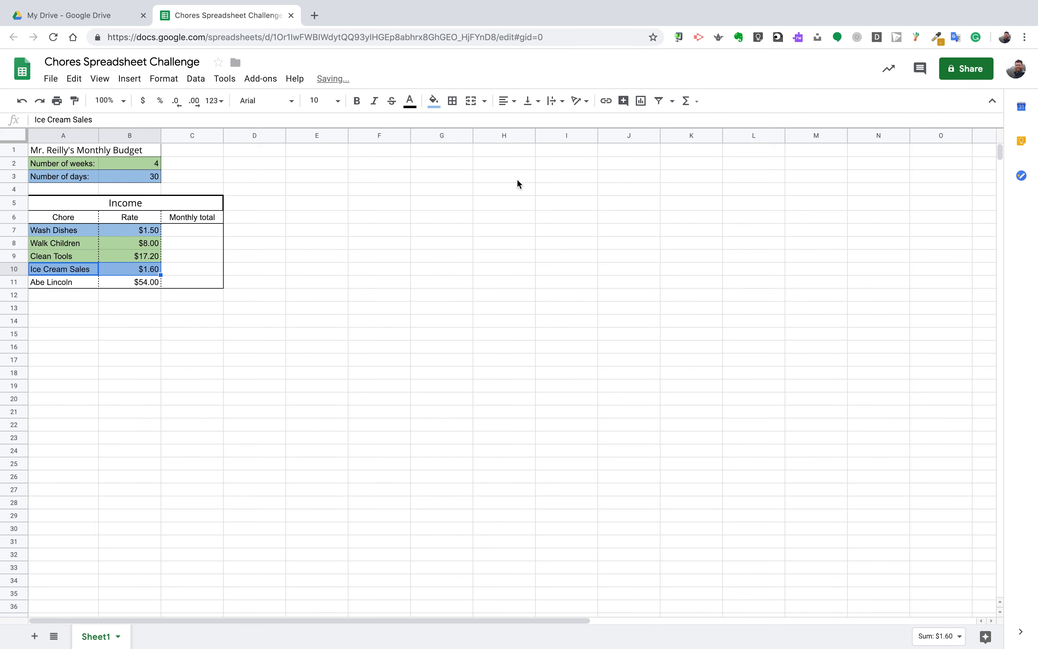
left_click(114, 284)
left_click(116, 296)
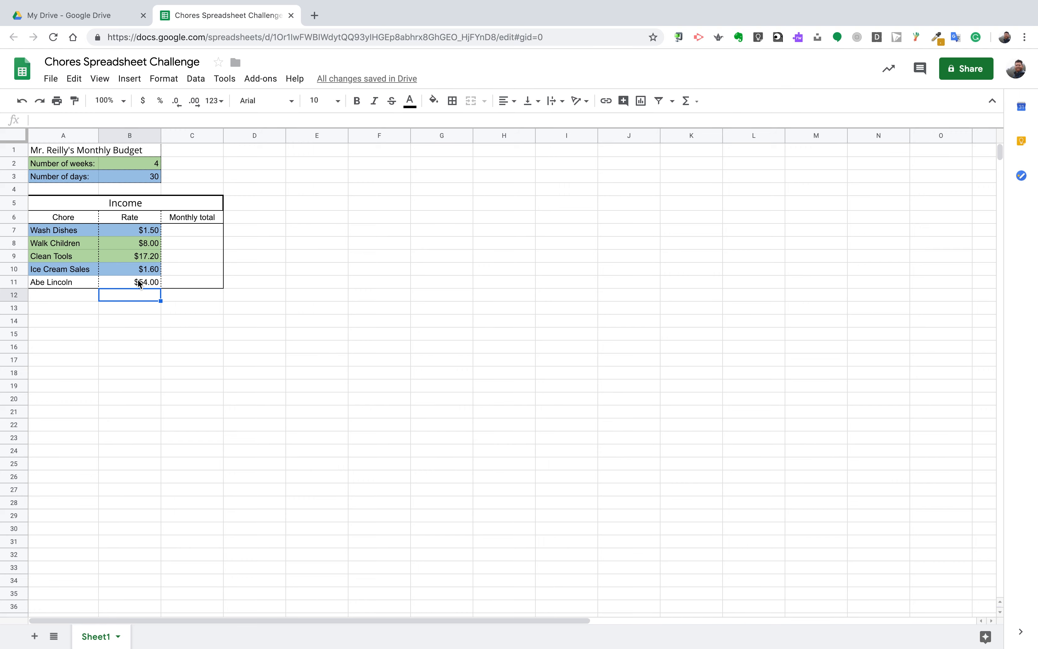
Calculate the Wash Dishes monthly total in C7 with =sum(B7*B3), multiplying its rate by the number of days.
left_click(204, 231)
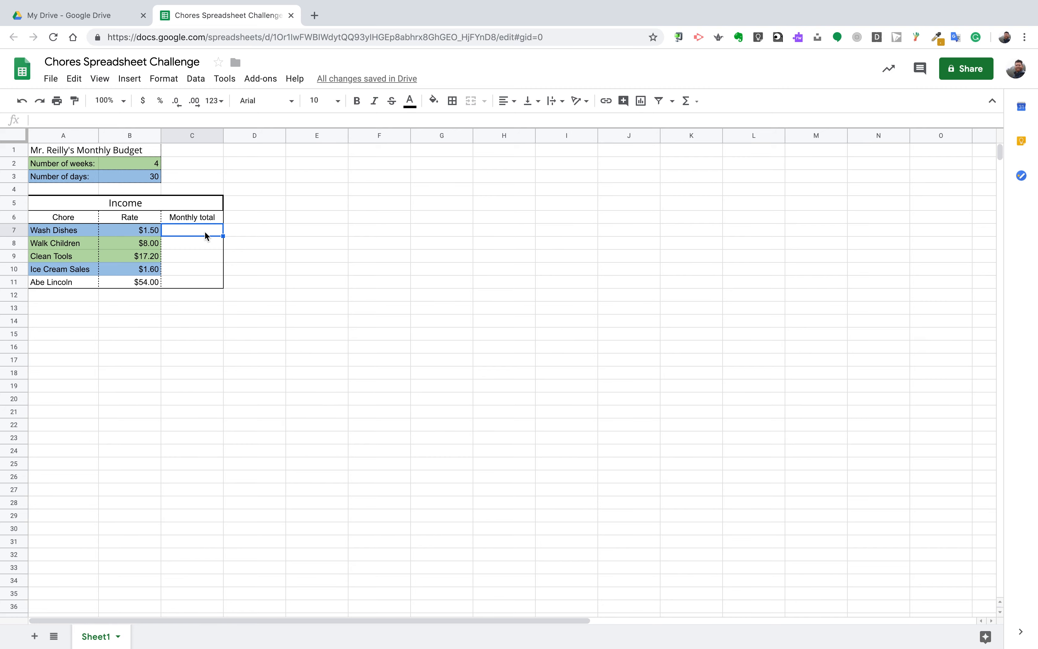
type("=sum(")
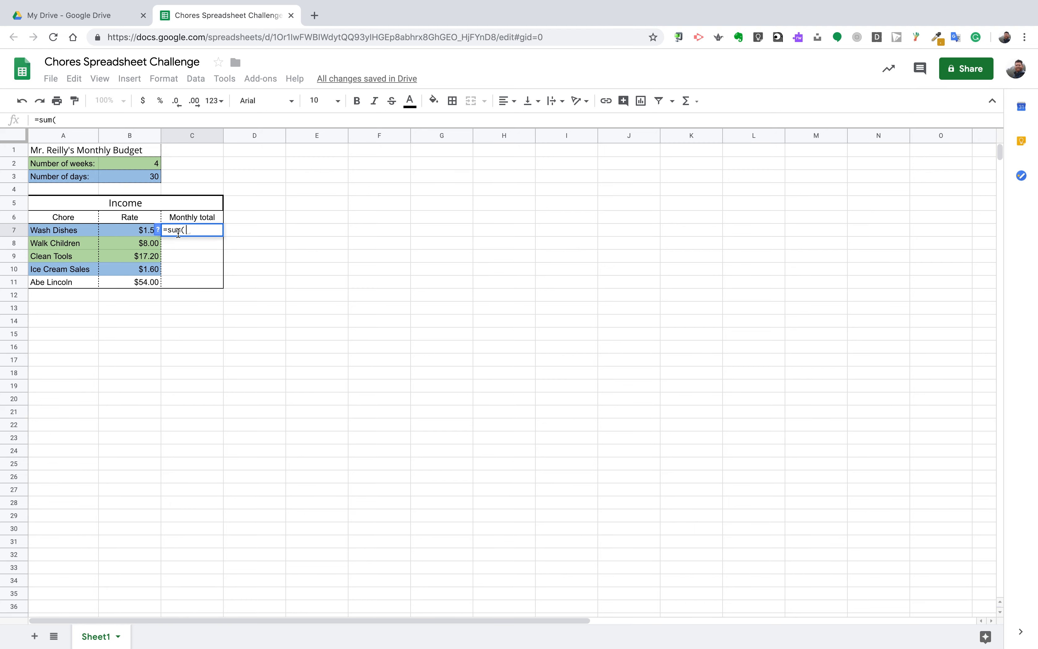
left_click(144, 235)
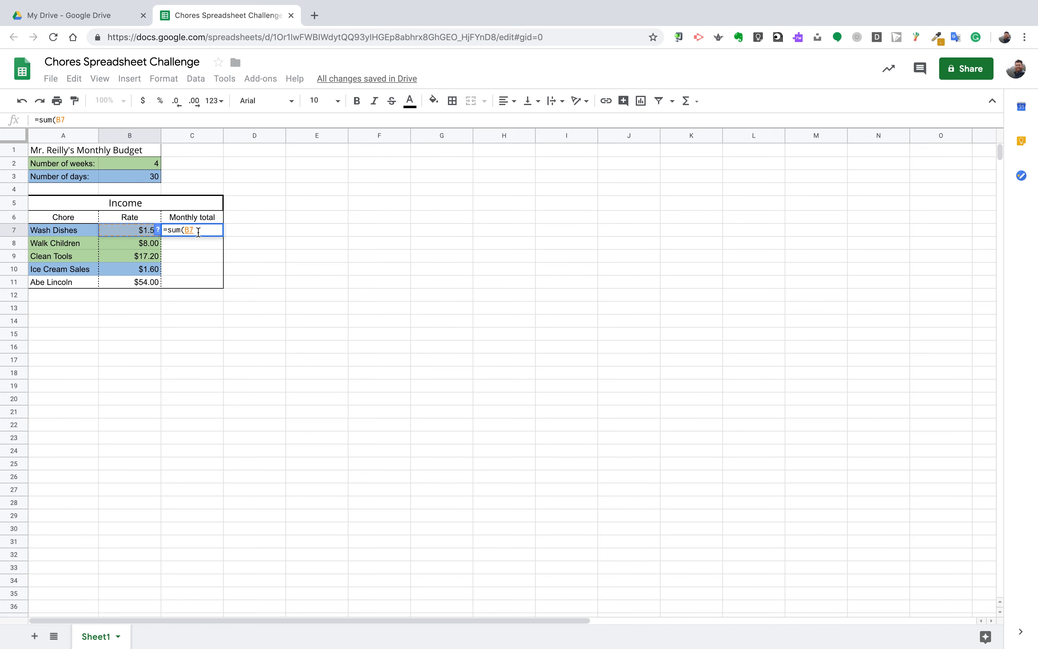
type("*")
left_click(140, 178)
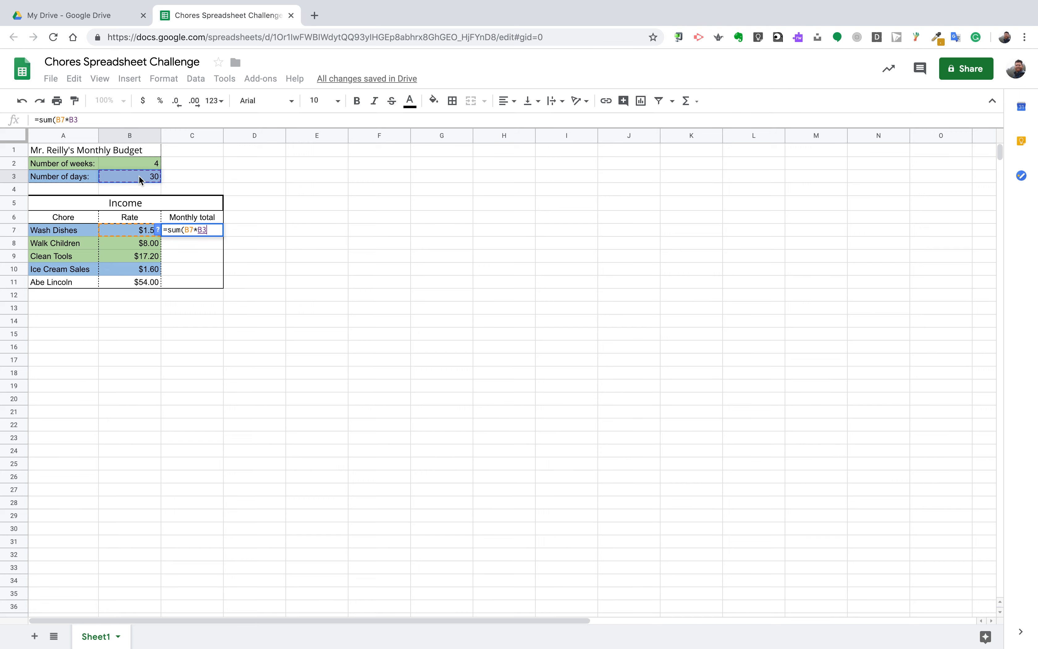
type(")")
key("Return")
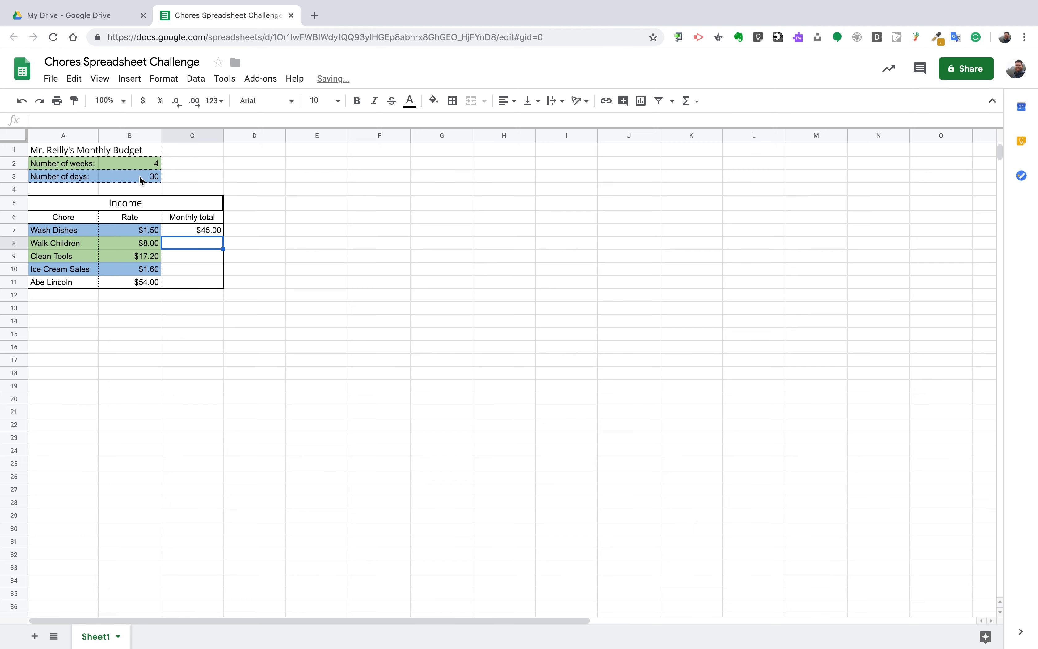
left_click(200, 231)
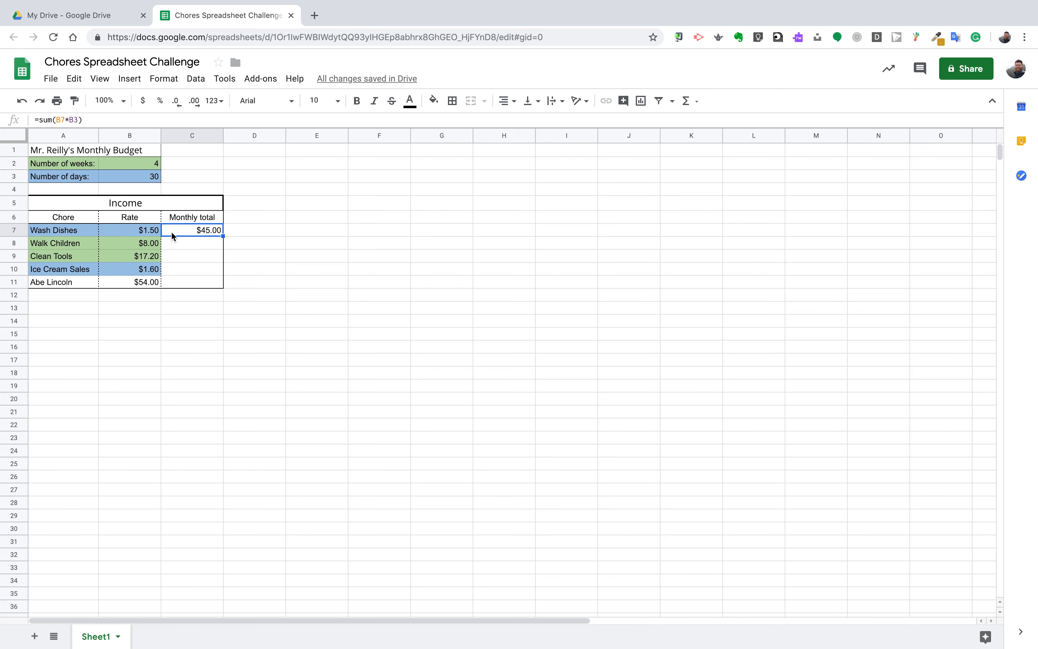
Calculate the Walk Children monthly total in C8 with =sum(B8*B2), multiplying its rate by the number of weeks.
left_click(143, 243)
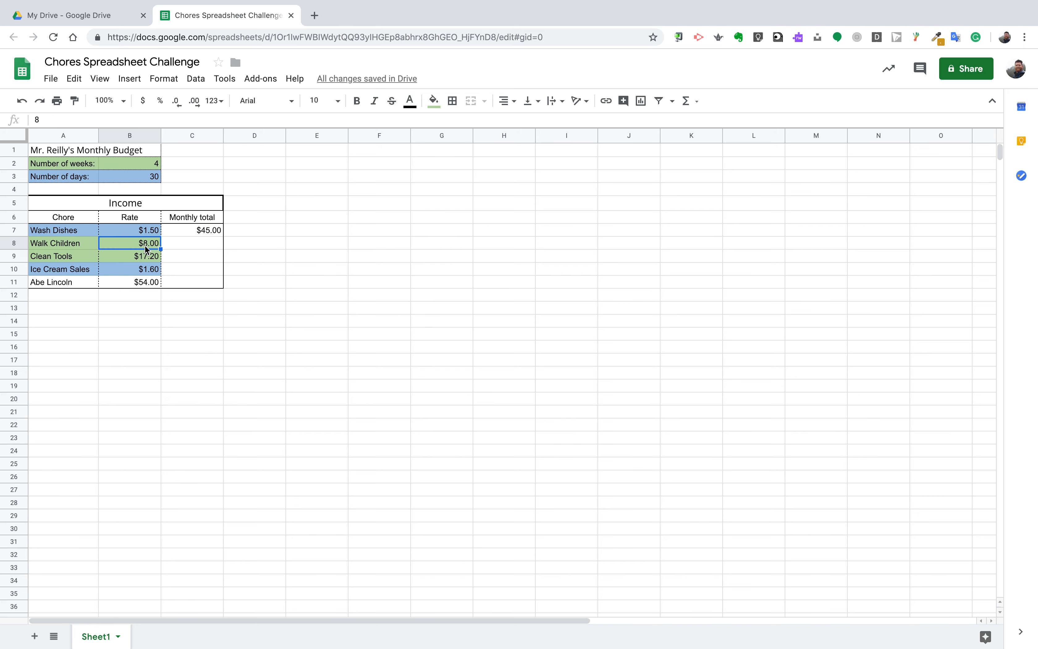
left_click(180, 245)
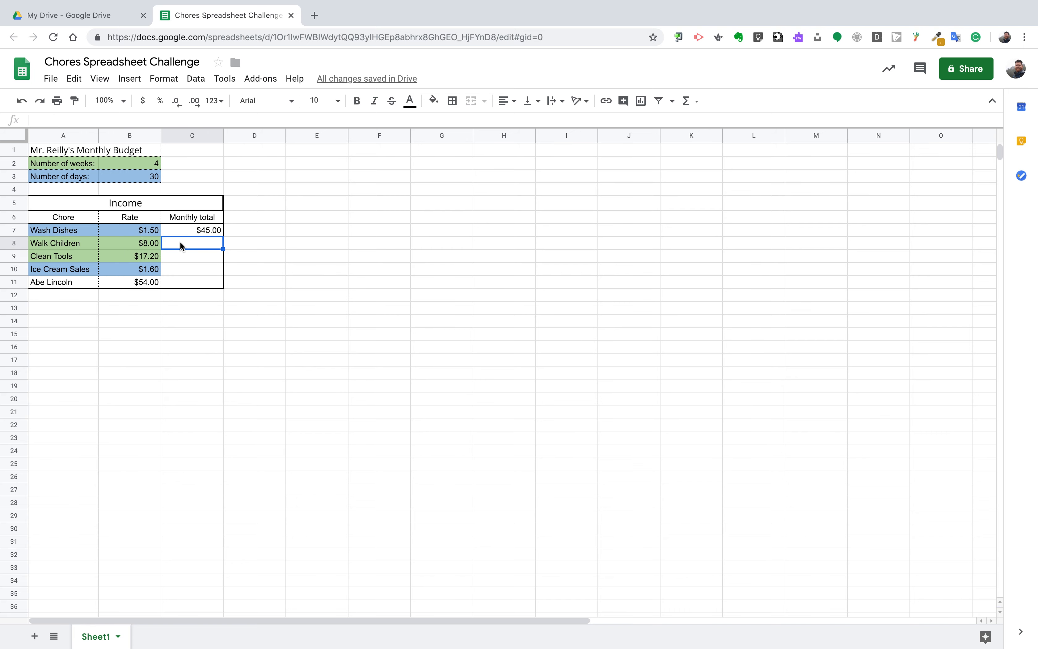
type("=")
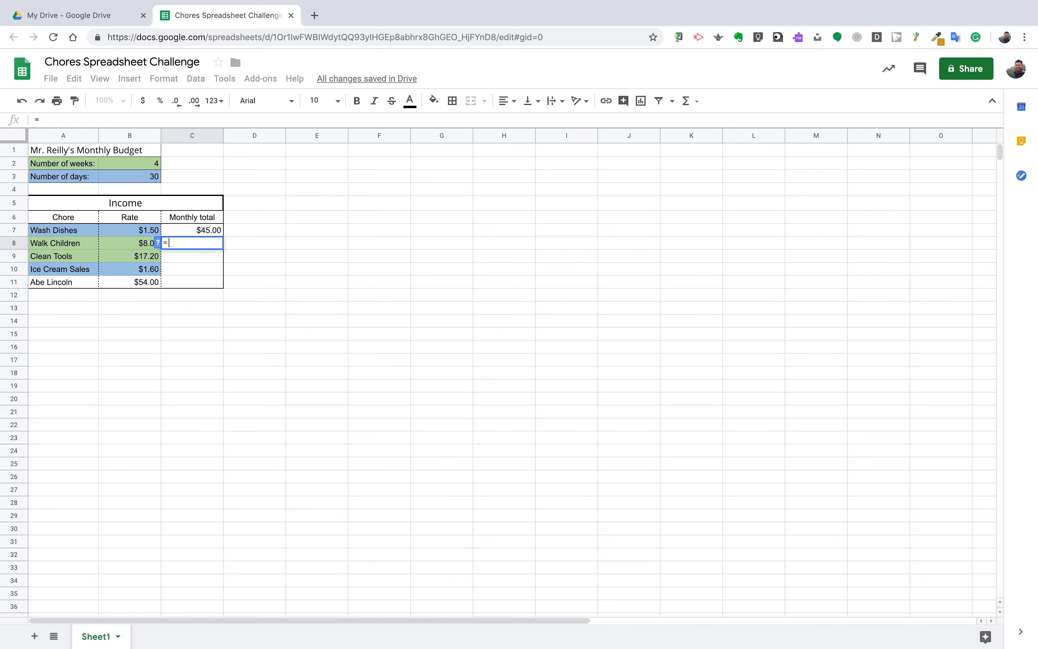
type("sum")
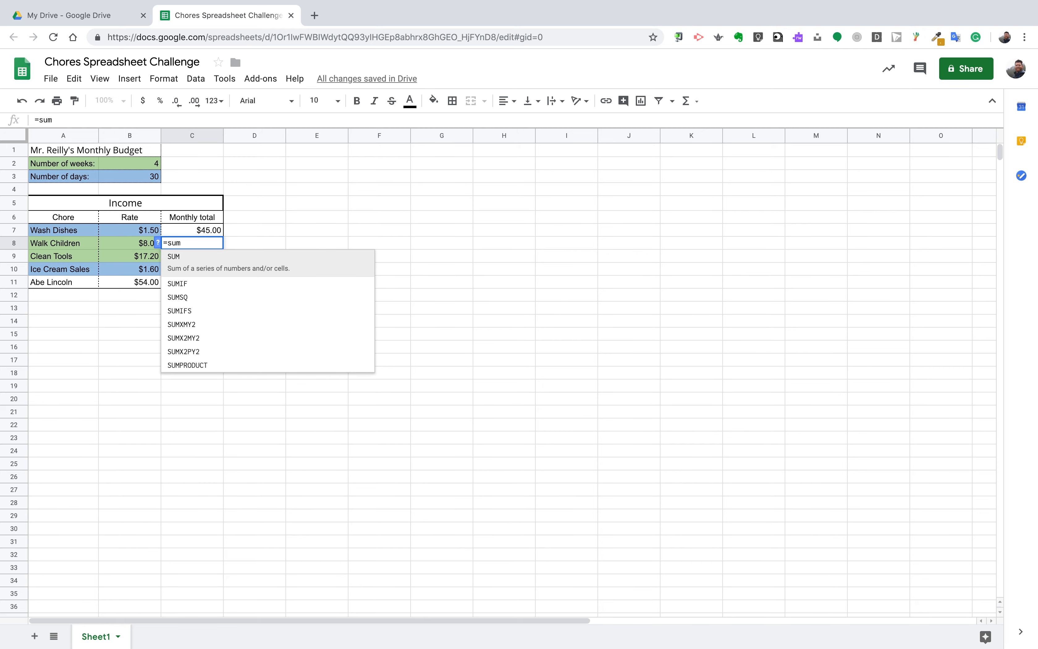
type("(")
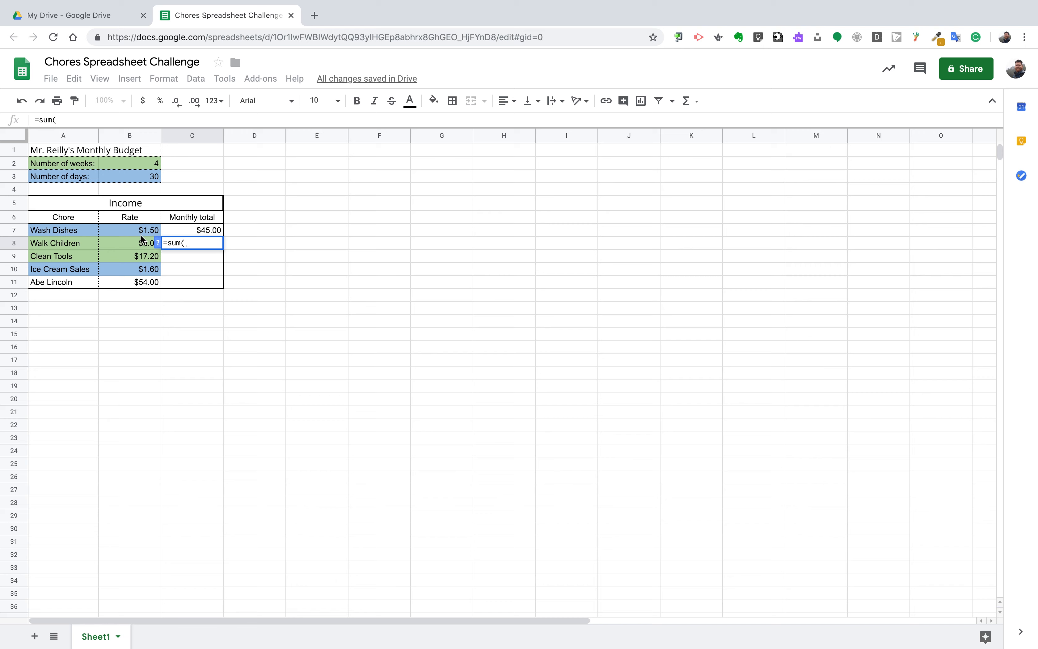
left_click(139, 244)
type("*")
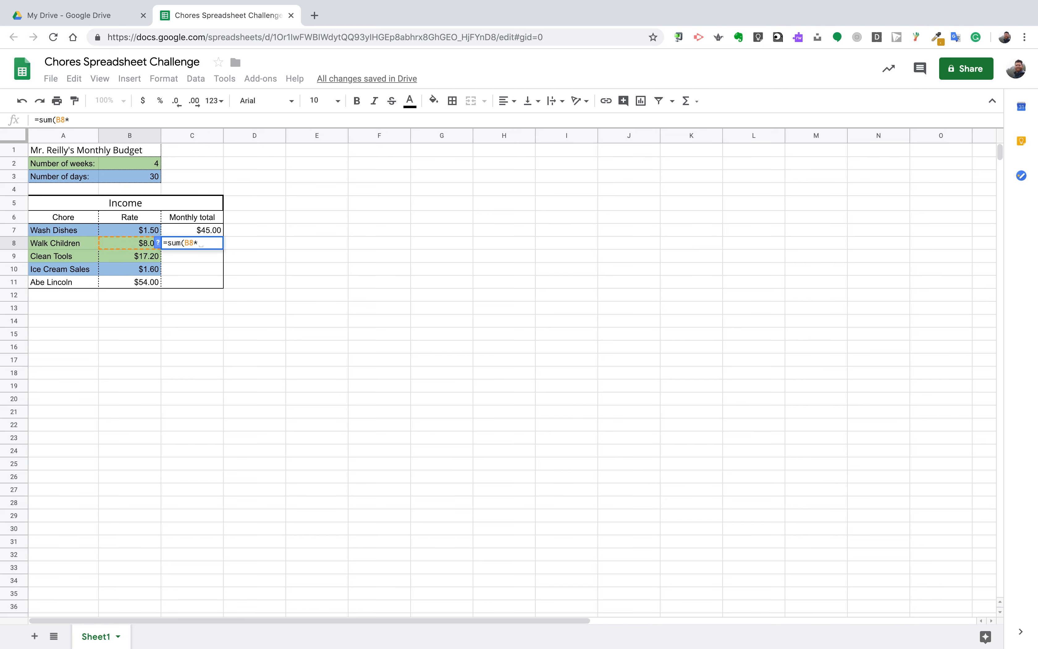
left_click(142, 162)
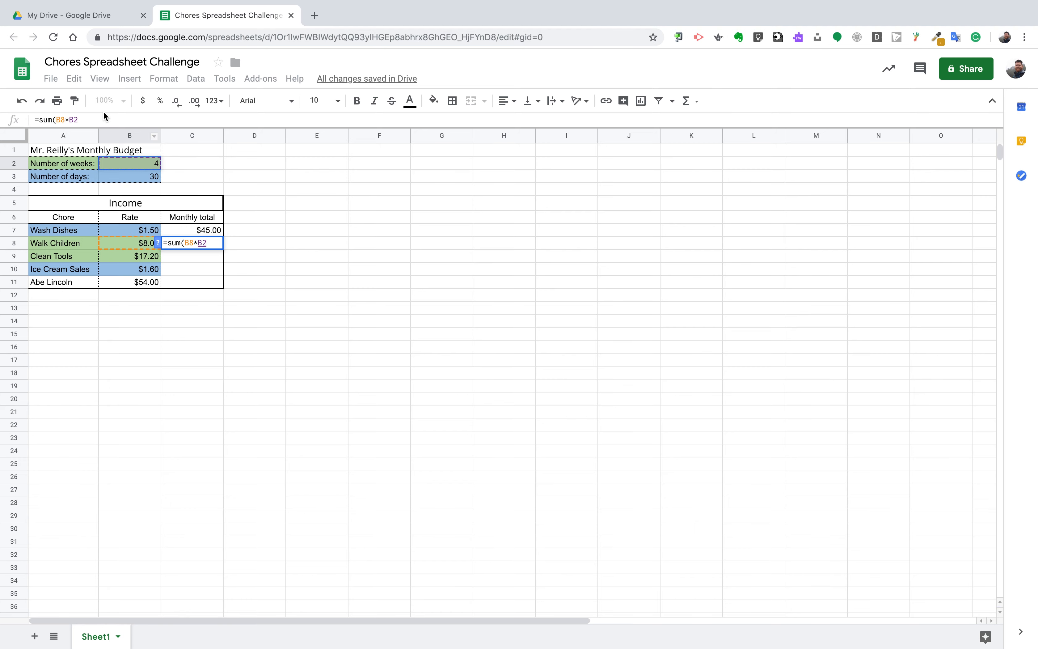
key("Return")
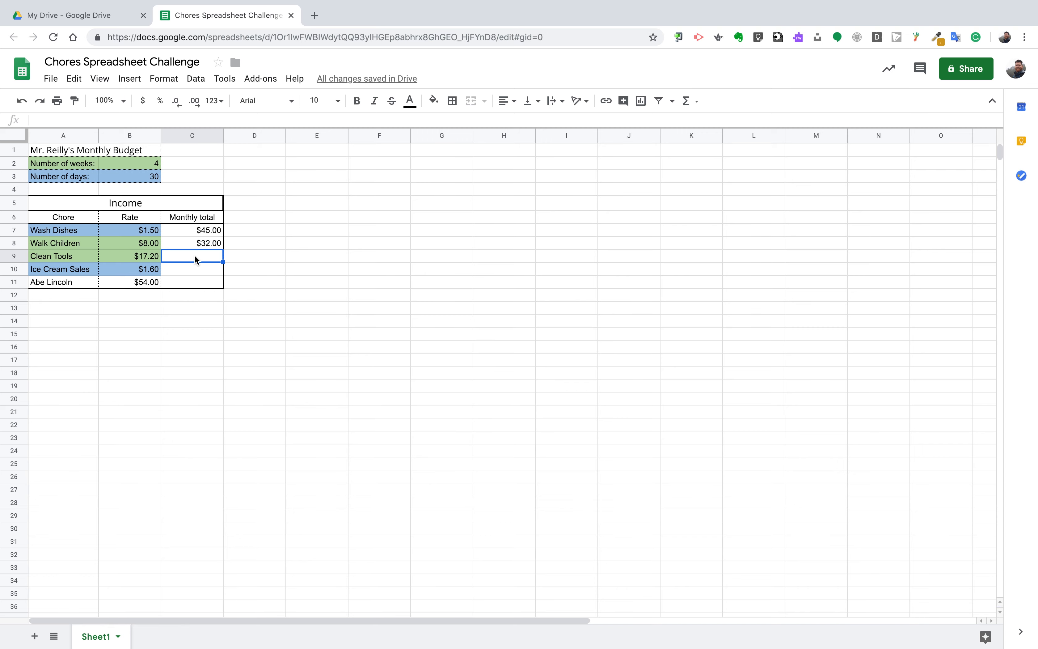
Calculate the Clean Tools monthly total in C9 with =sum(B9*B2), using the number of weeks.
type("=sum(")
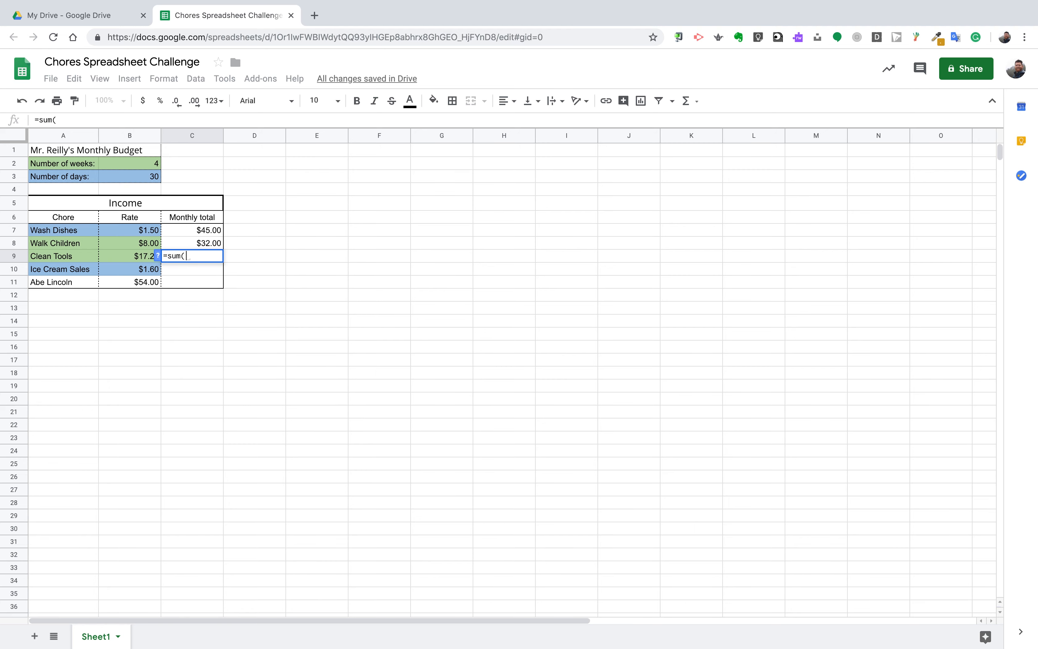
left_click(145, 258)
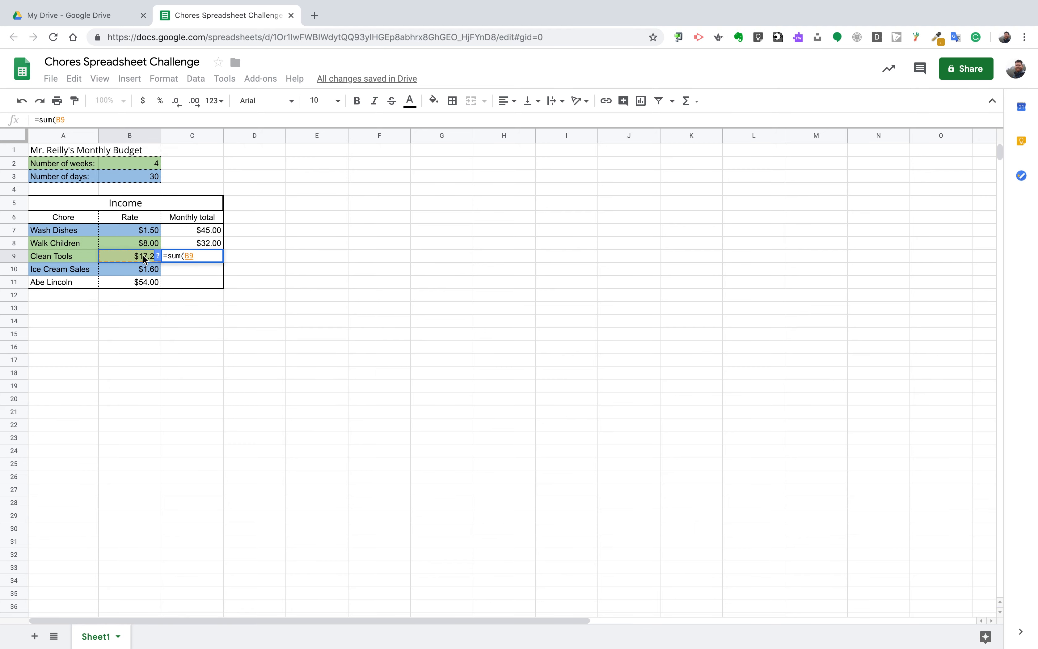
type("*")
left_click(145, 166)
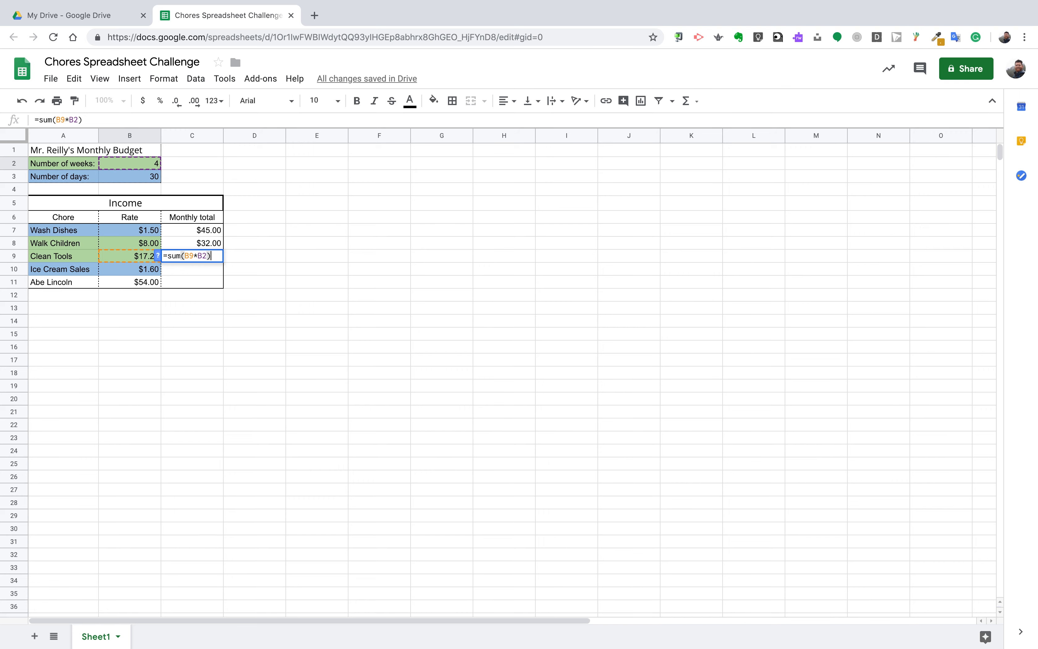
key("Return")
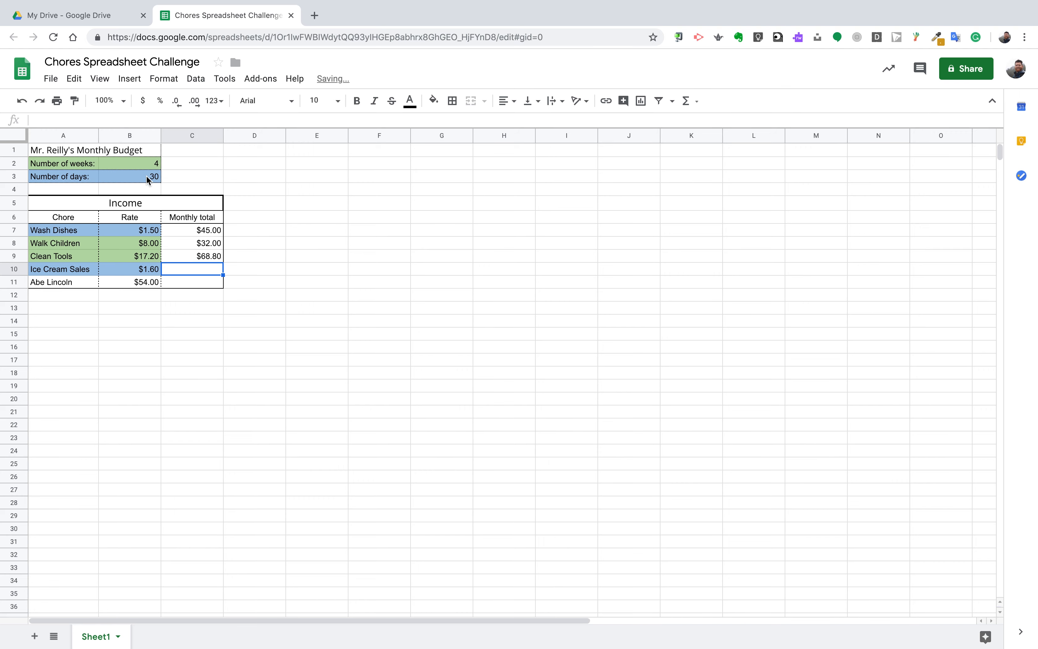
Calculate the Ice Cream Sales monthly total in C10 with =sum(B10*B3), using the number of days.
left_click(140, 270)
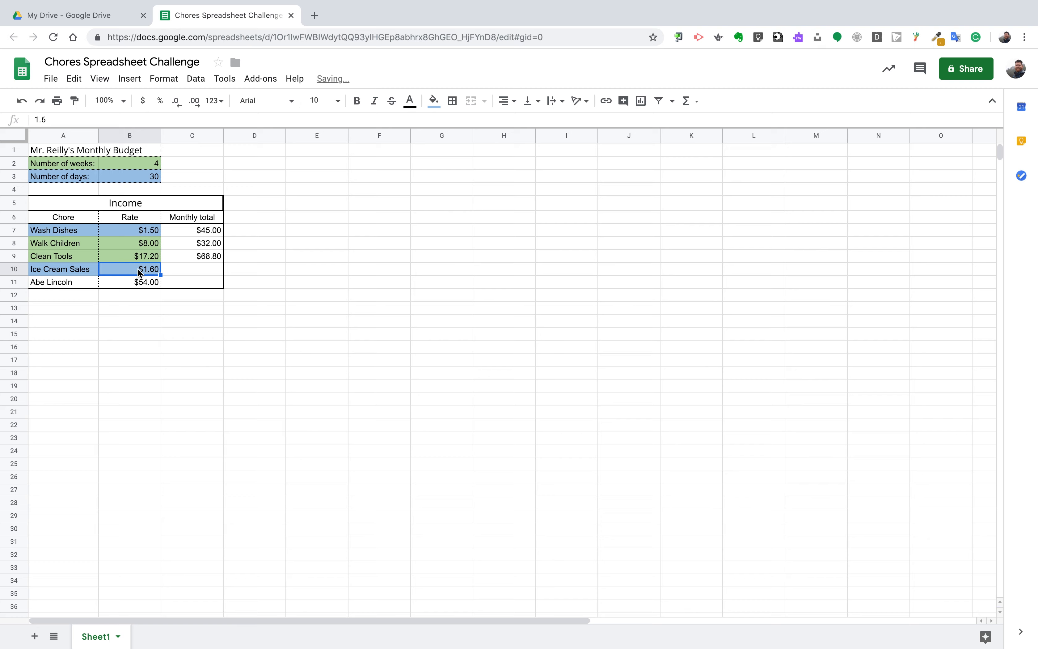
left_click(175, 271)
type("=s")
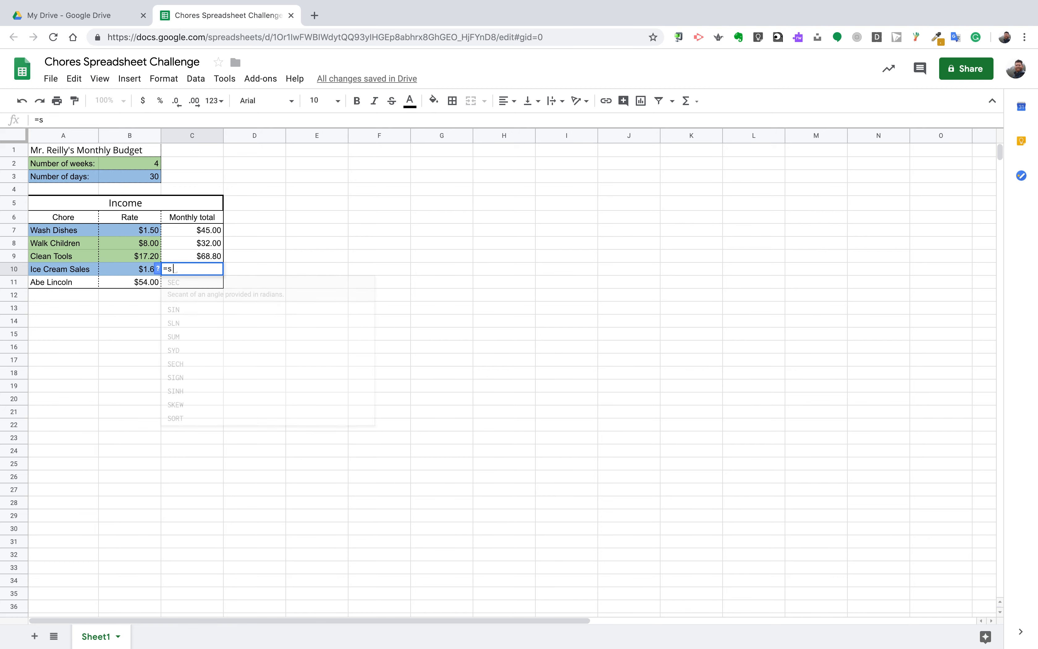
type("um(")
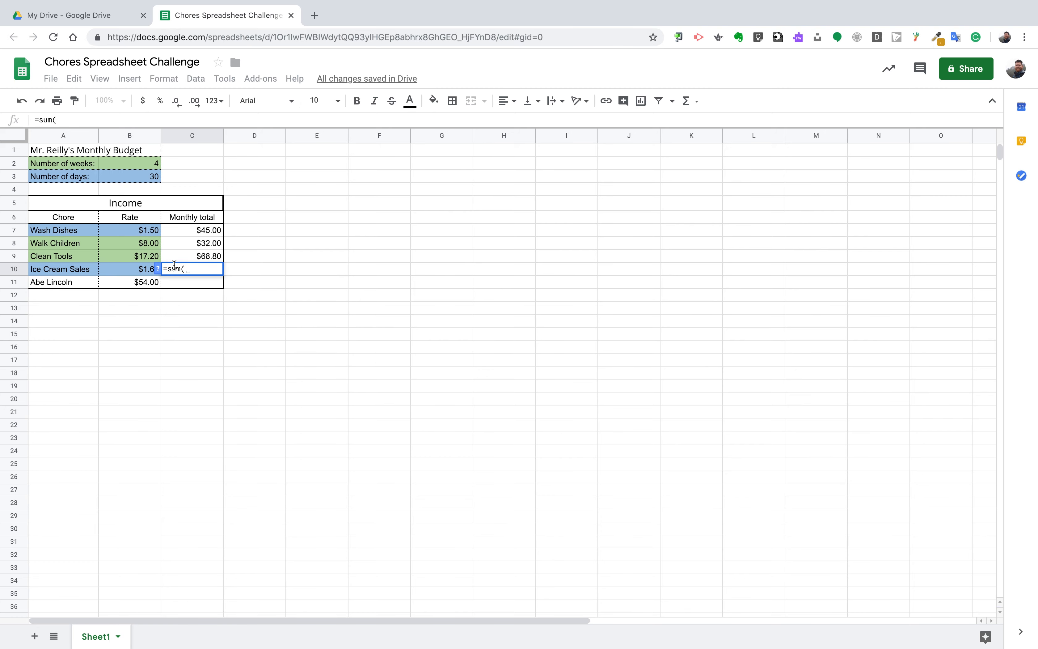
left_click(136, 273)
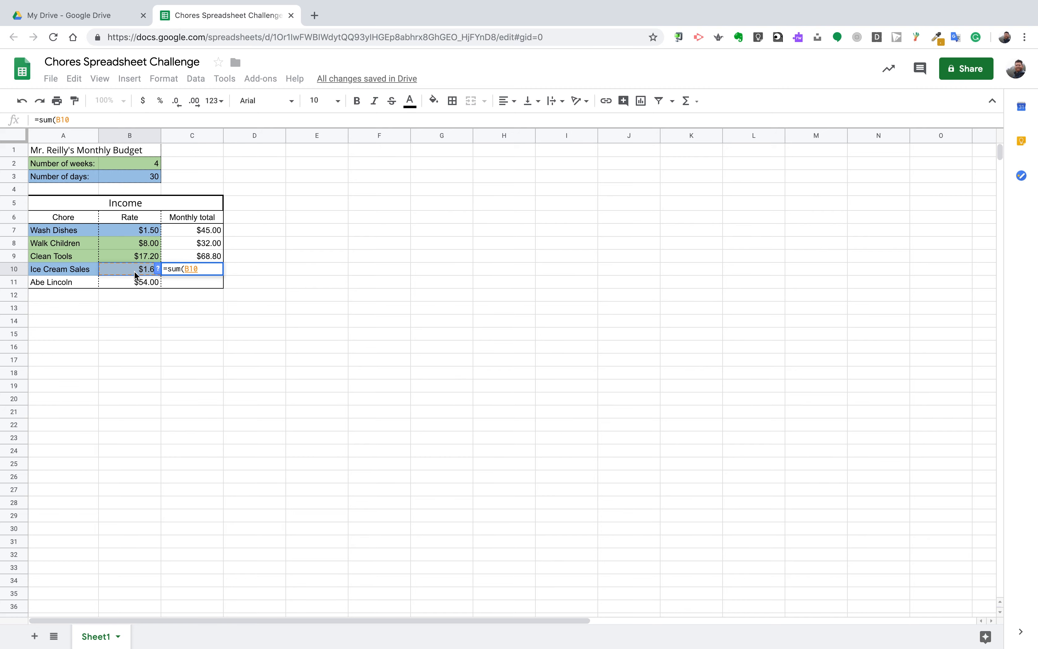
type("*")
left_click(136, 178)
type(")")
key("Return")
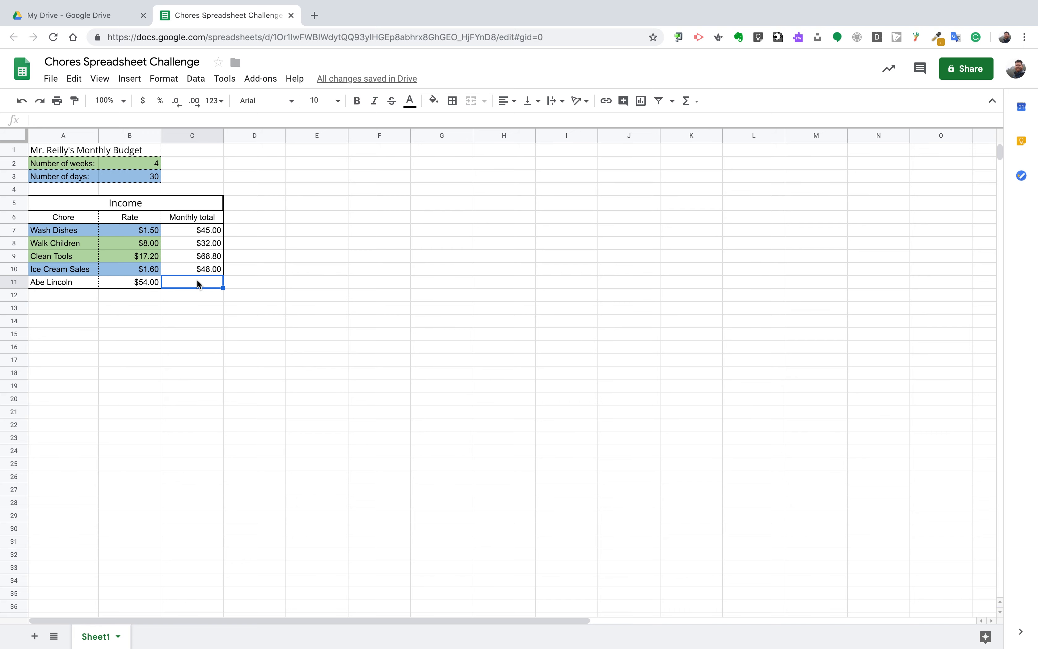
Enter 54 as the Abe Lincoln monthly total in C11 and format it as currency.
type("54.0")
key("Return")
left_click(212, 276)
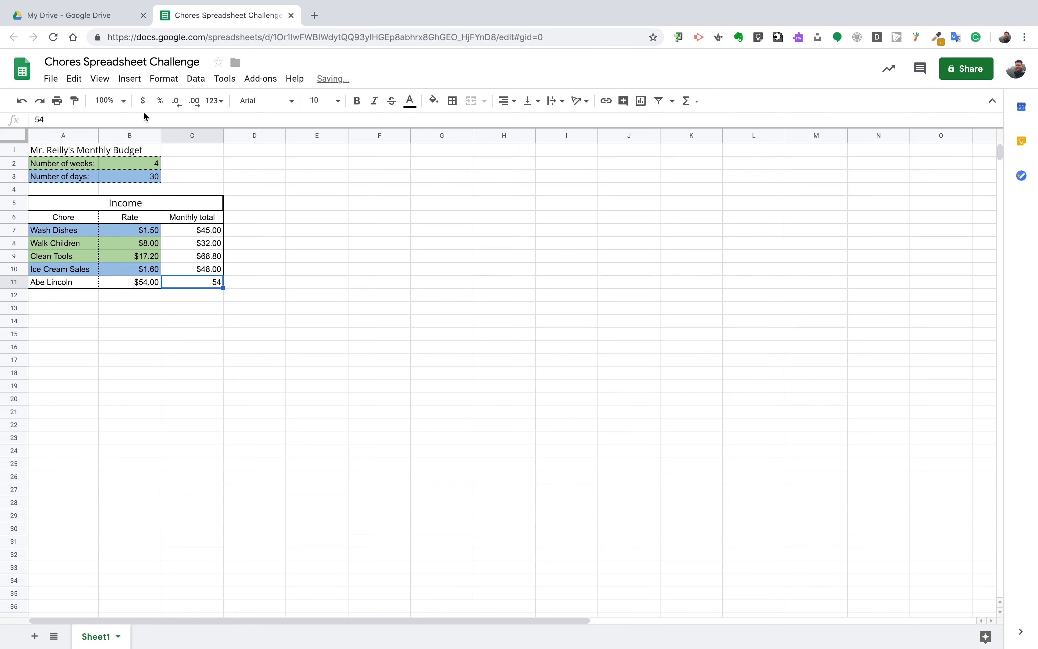
left_click(142, 100)
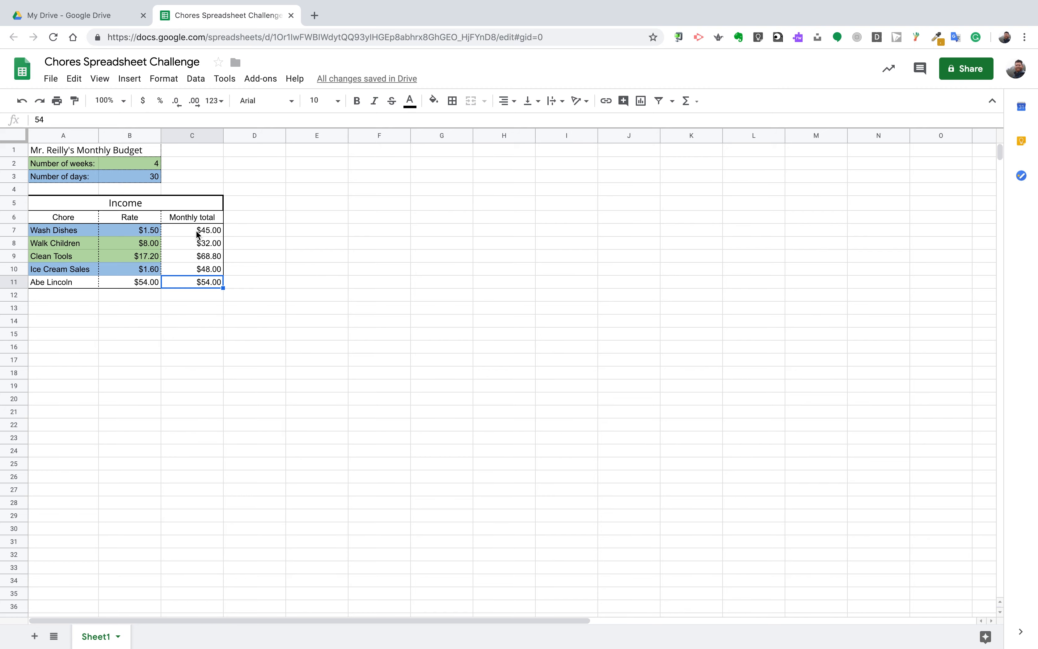
Check the monthly amounts in C7:C11 and add the label Total in B12 below the Rate column.
left_click_drag(195, 234, 205, 287)
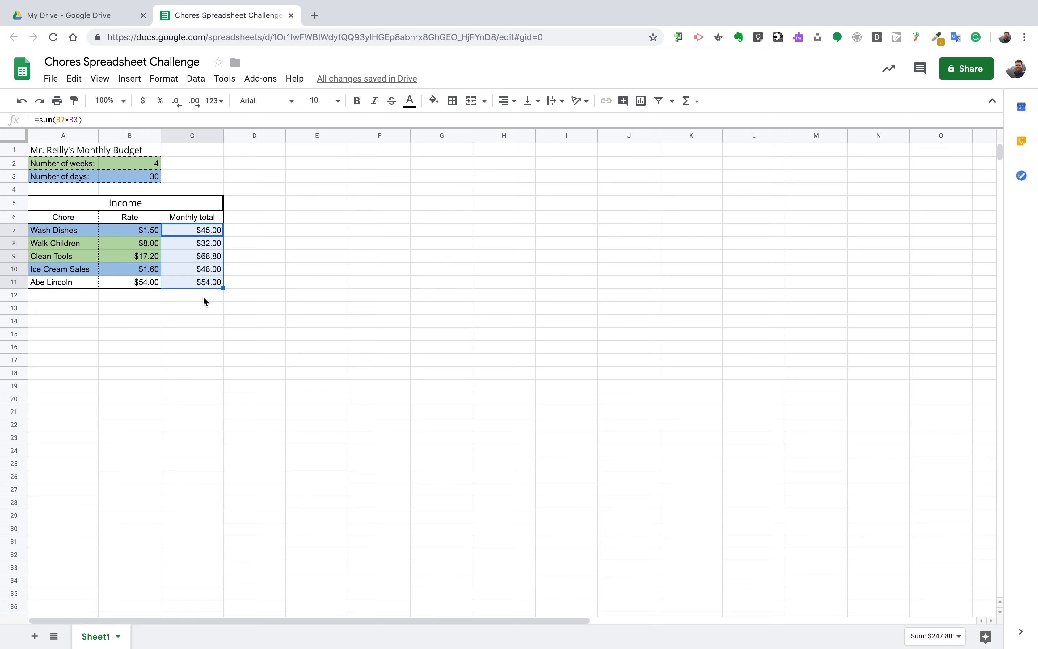
left_click(142, 296)
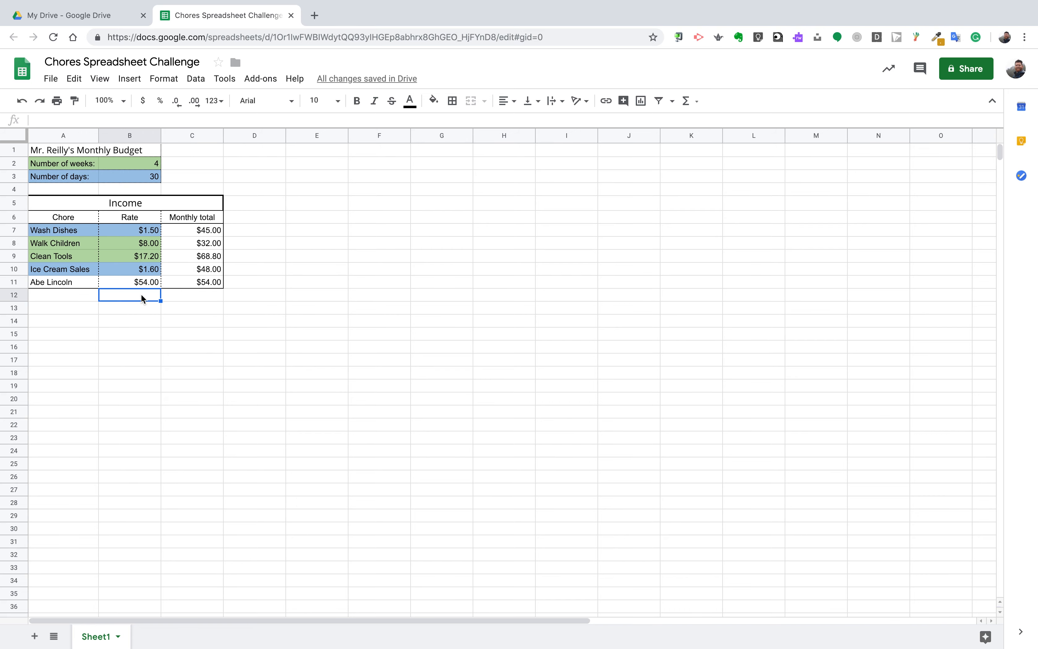
type("Total")
key("Return")
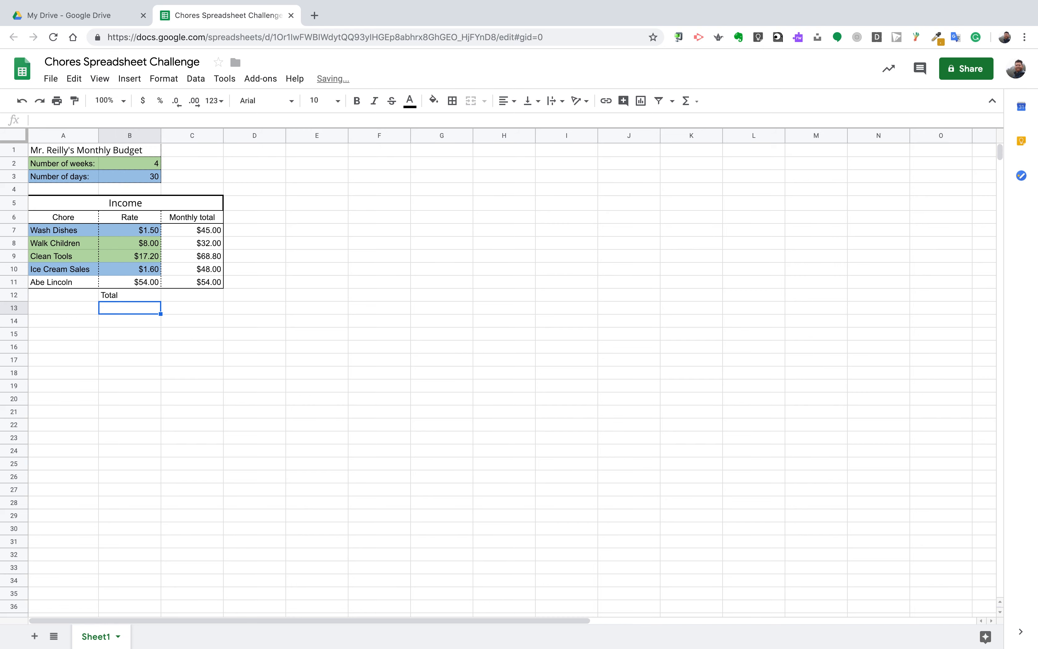
Calculate the overall income total in C12 by summing the monthly totals in C7:C11 with the SUM function.
left_click(186, 296)
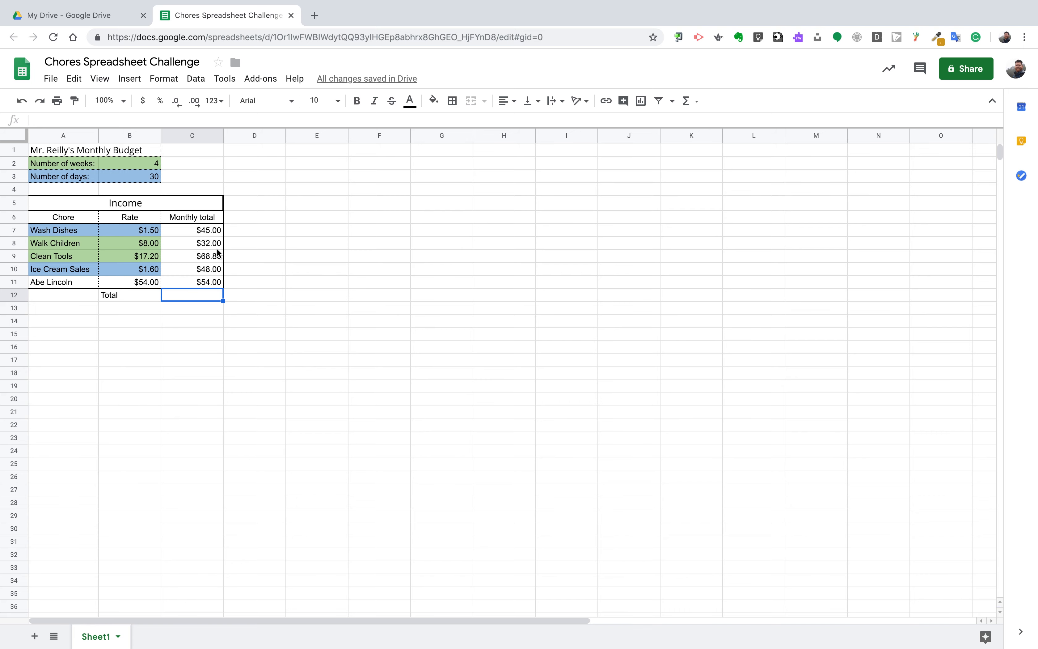
left_click_drag(211, 229, 210, 282)
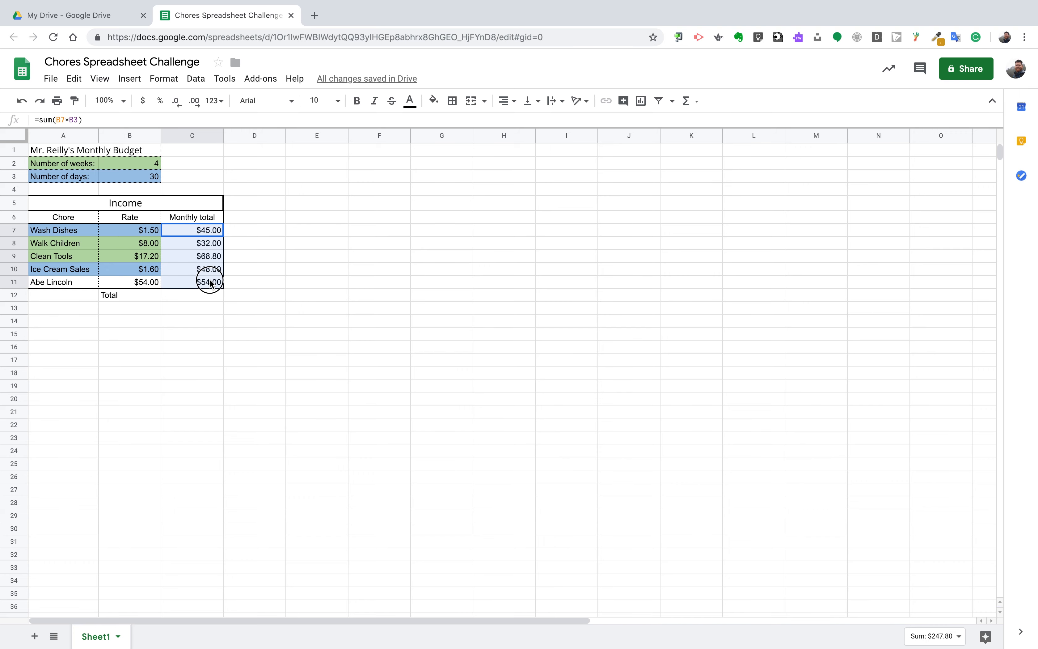
left_click(689, 101)
left_click(698, 123)
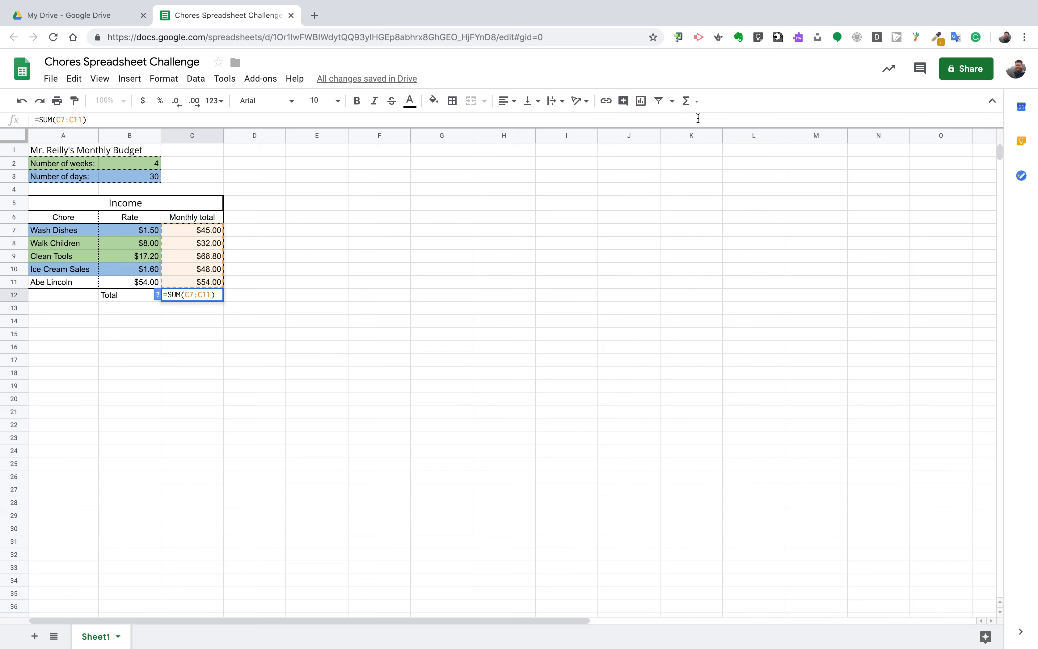
key("Return")
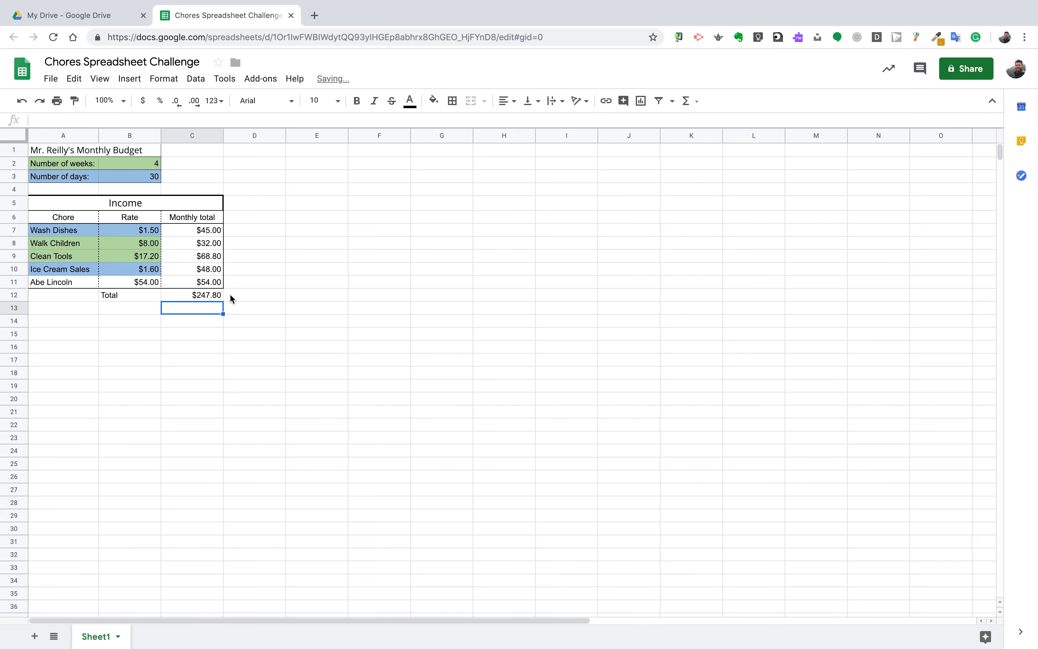
left_click(199, 295)
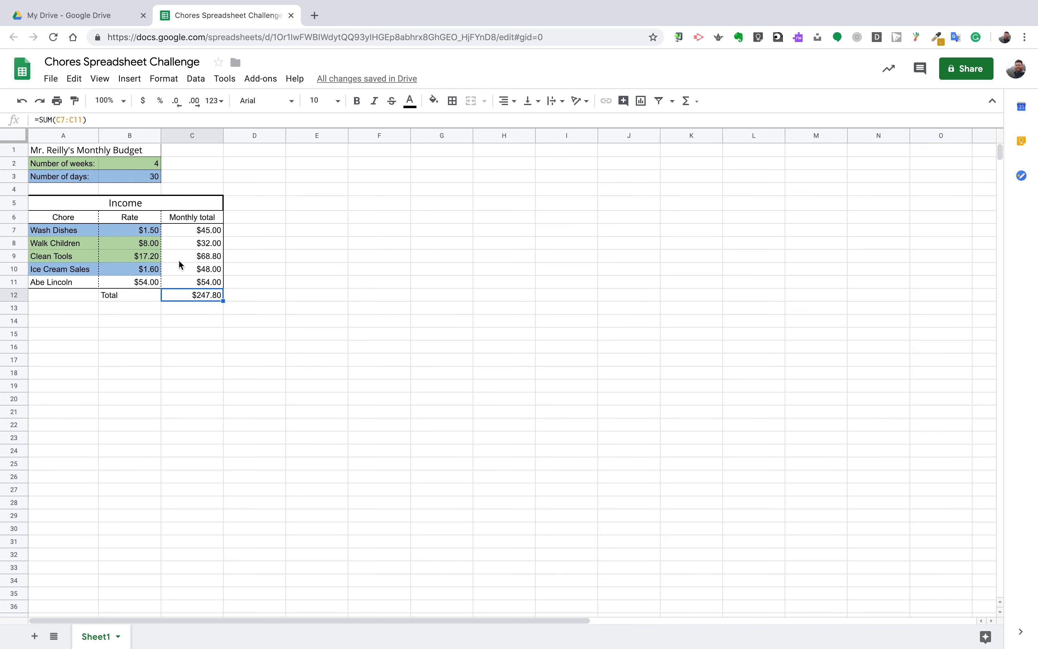
Merge cells E5:G5 beside the Income table and enter the heading Expenses.
left_click_drag(317, 204, 349, 202)
left_click(347, 271)
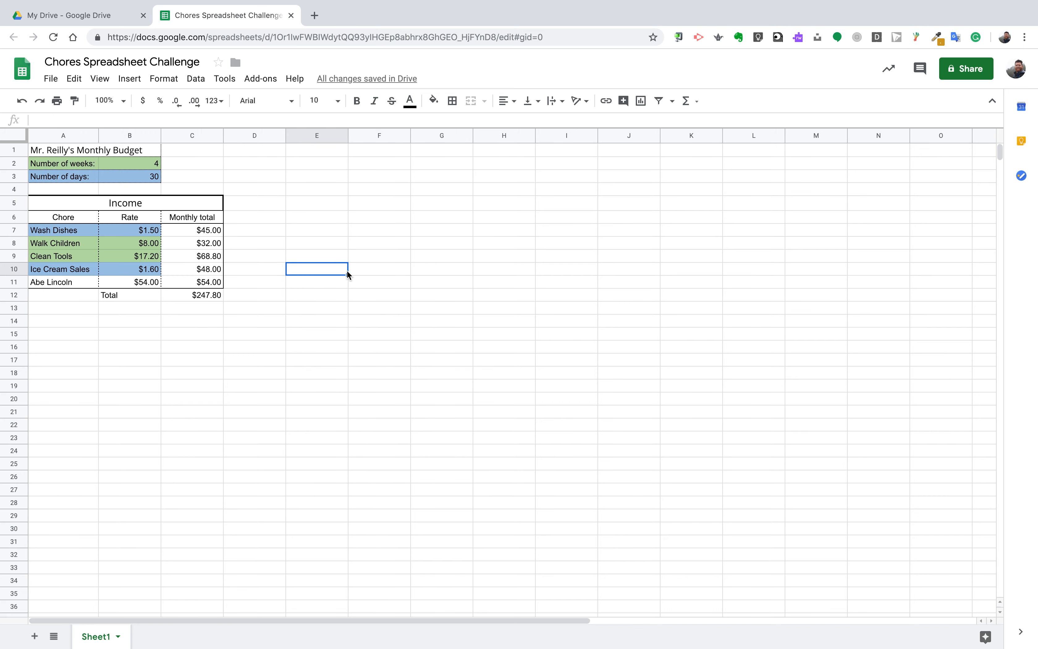
left_click(290, 217)
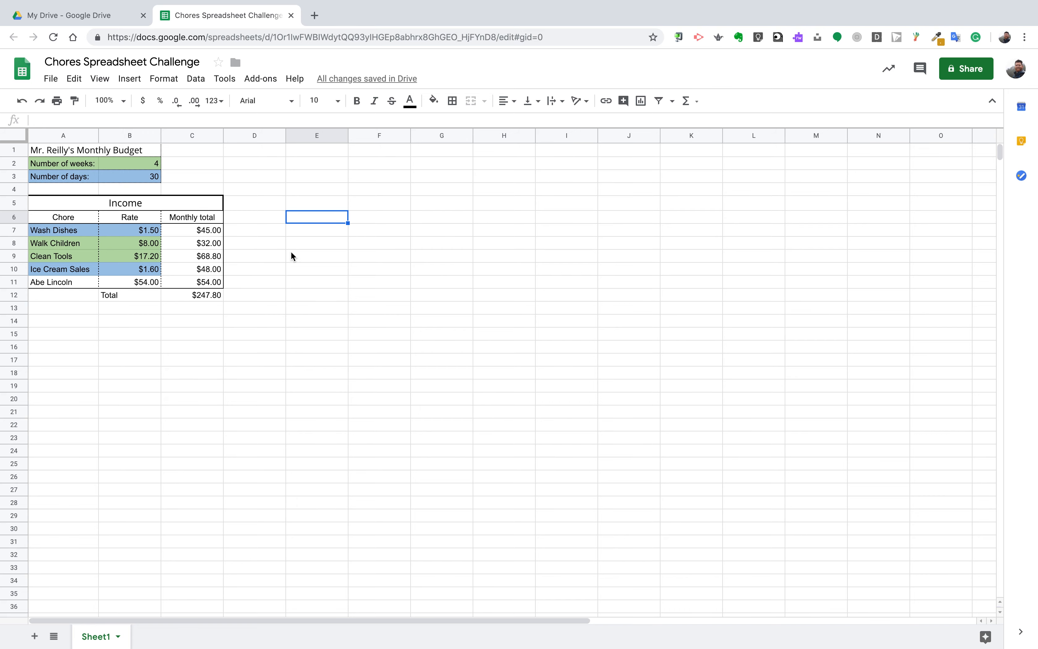
left_click_drag(317, 204, 417, 201)
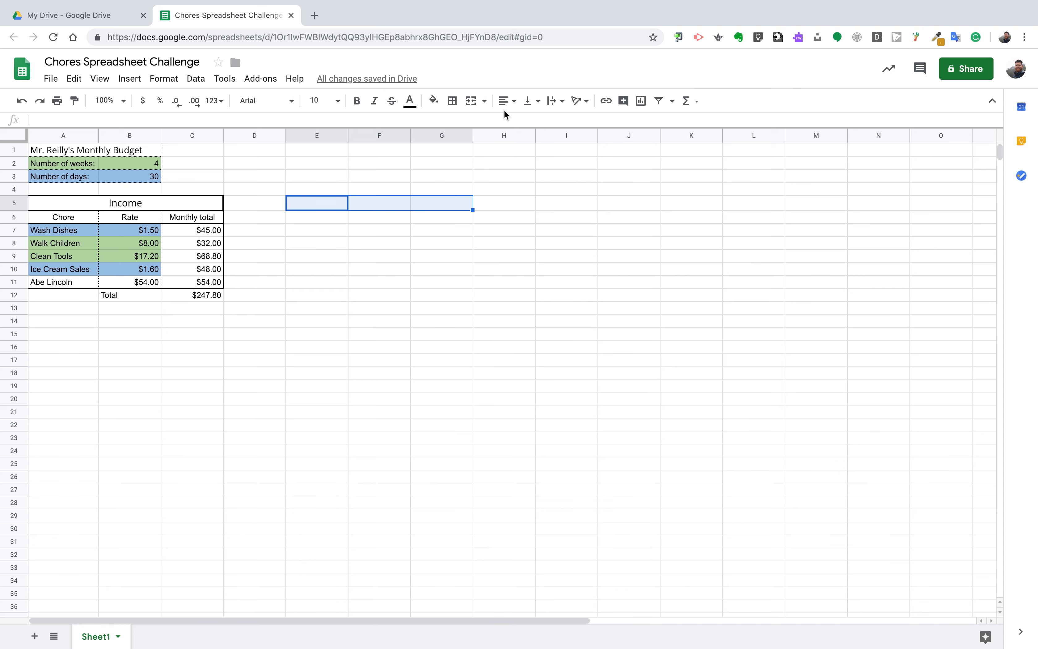
left_click(469, 102)
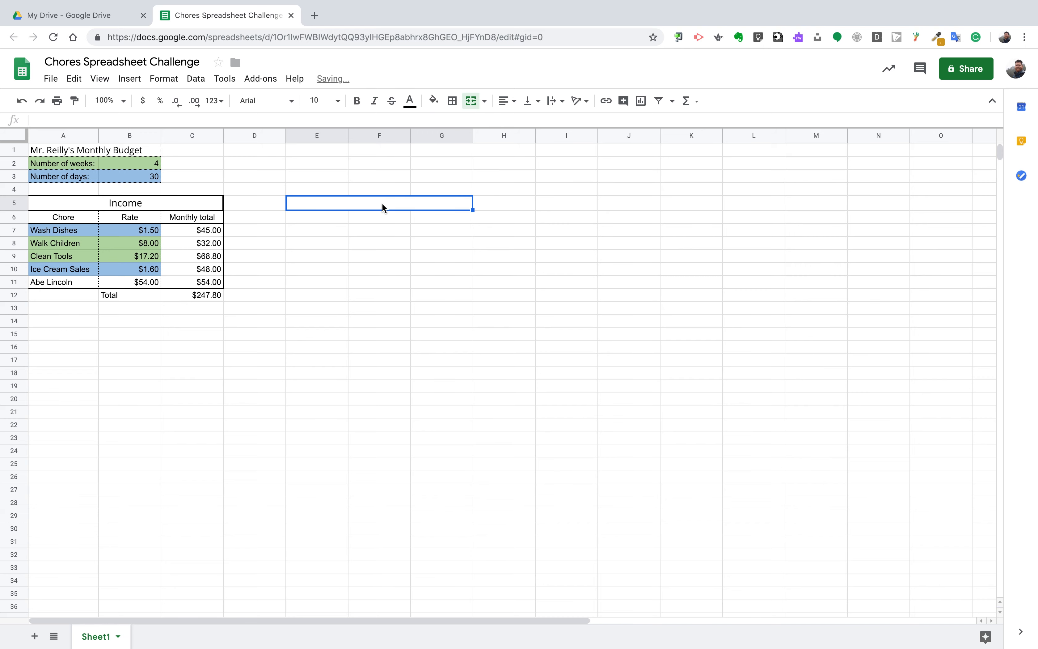
type("Expenses")
key("Return")
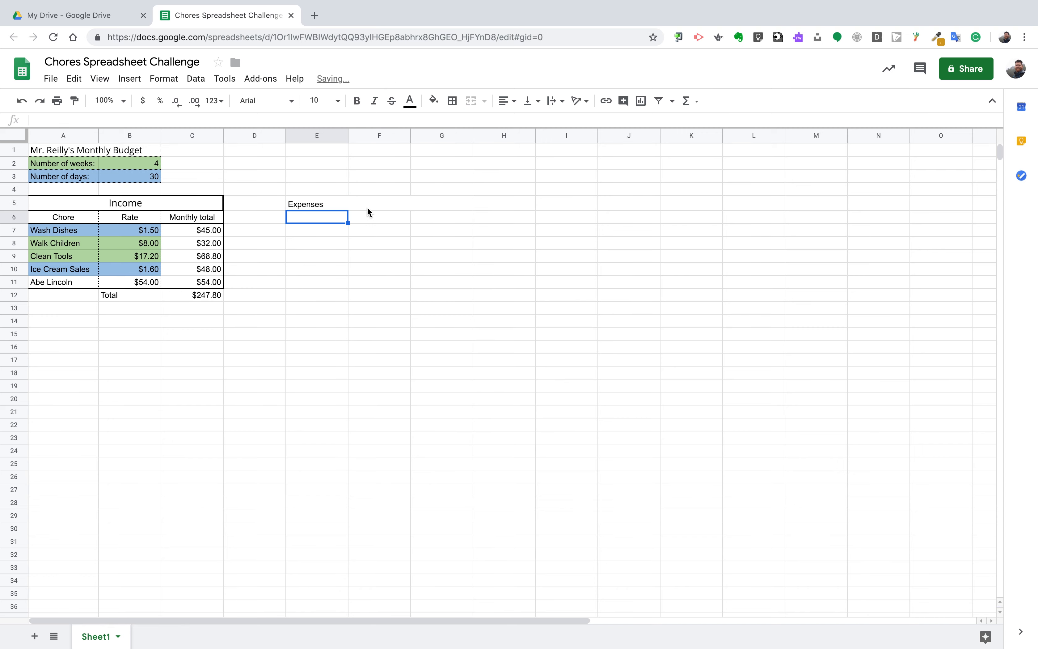
Center the Expenses heading horizontally within its merged cell.
left_click(340, 207)
left_click(507, 100)
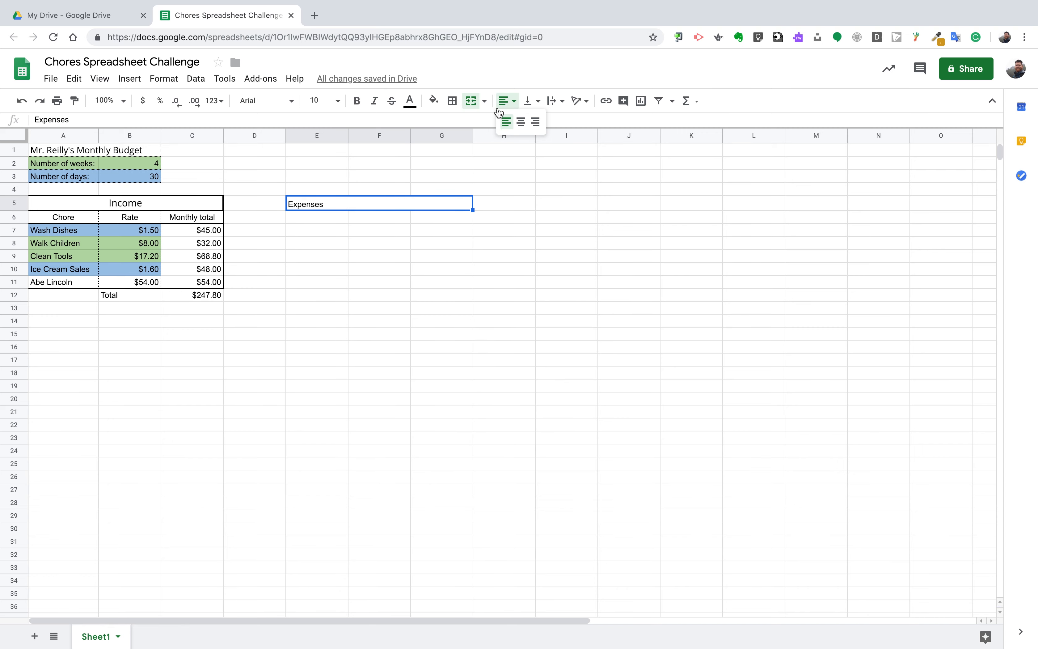
left_click(520, 122)
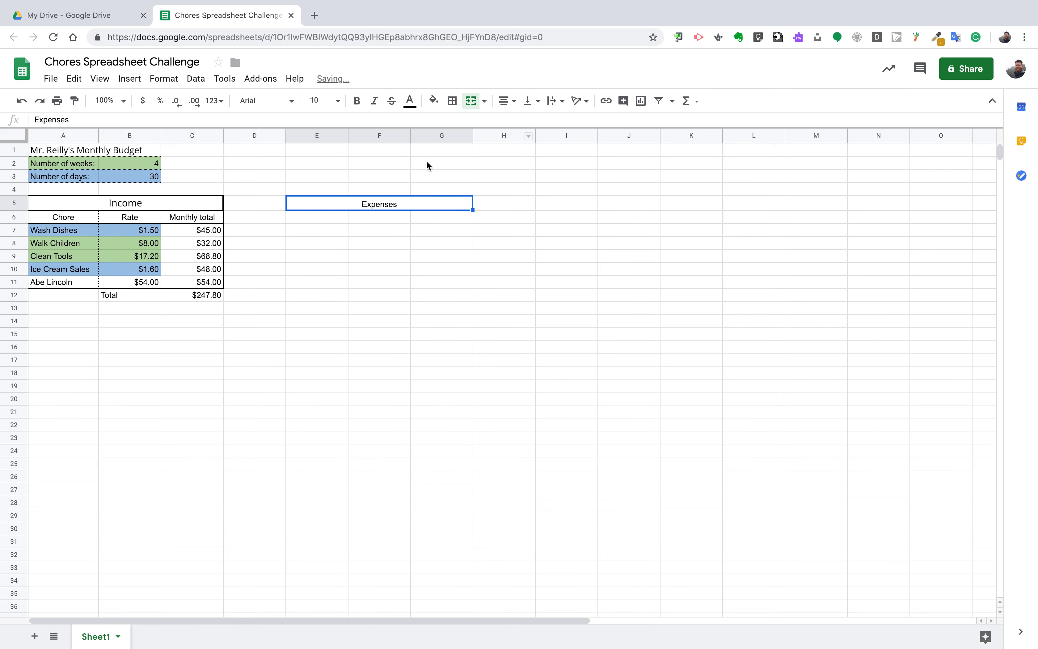
Enter the column headers Activity, Cost and Monthly total in E6:G6 below the Expenses heading.
left_click(315, 219)
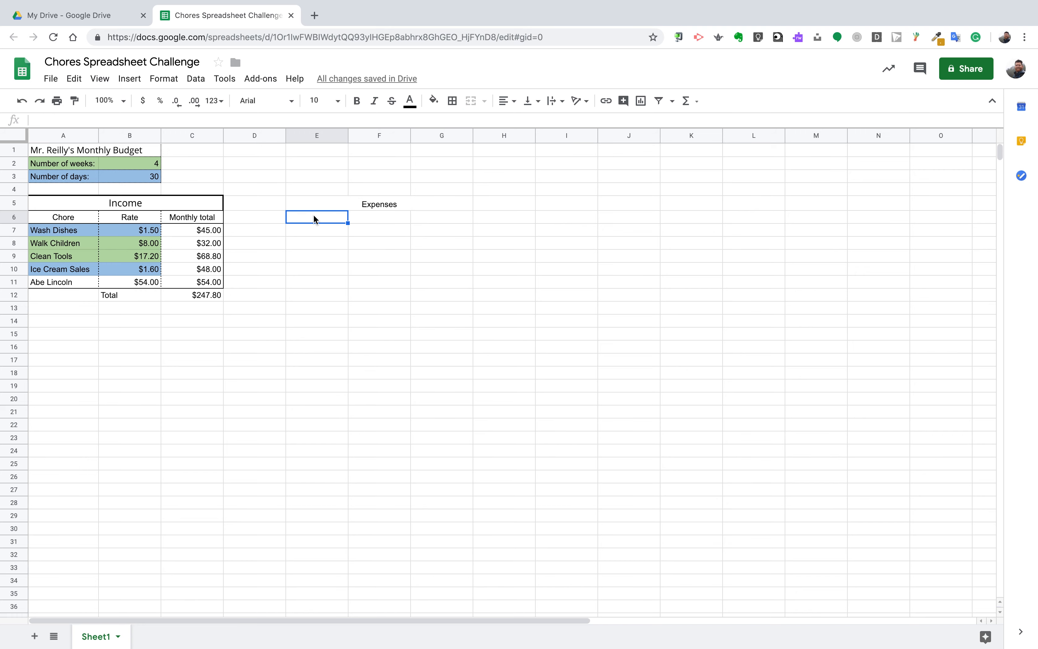
type("Activity")
left_click(369, 219)
type("Cost")
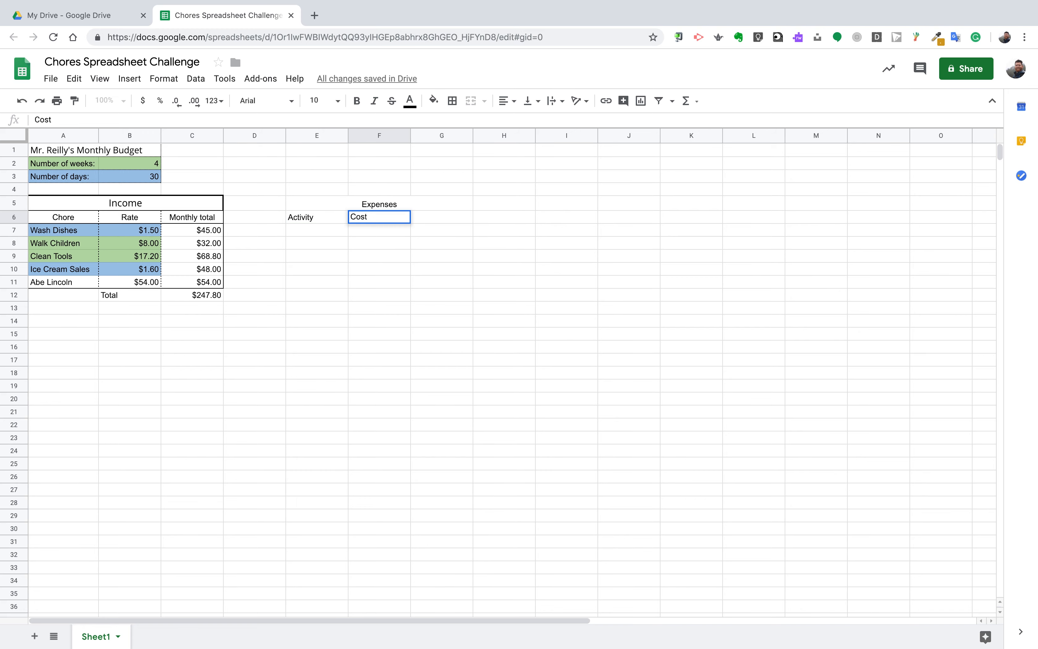
key("Tab")
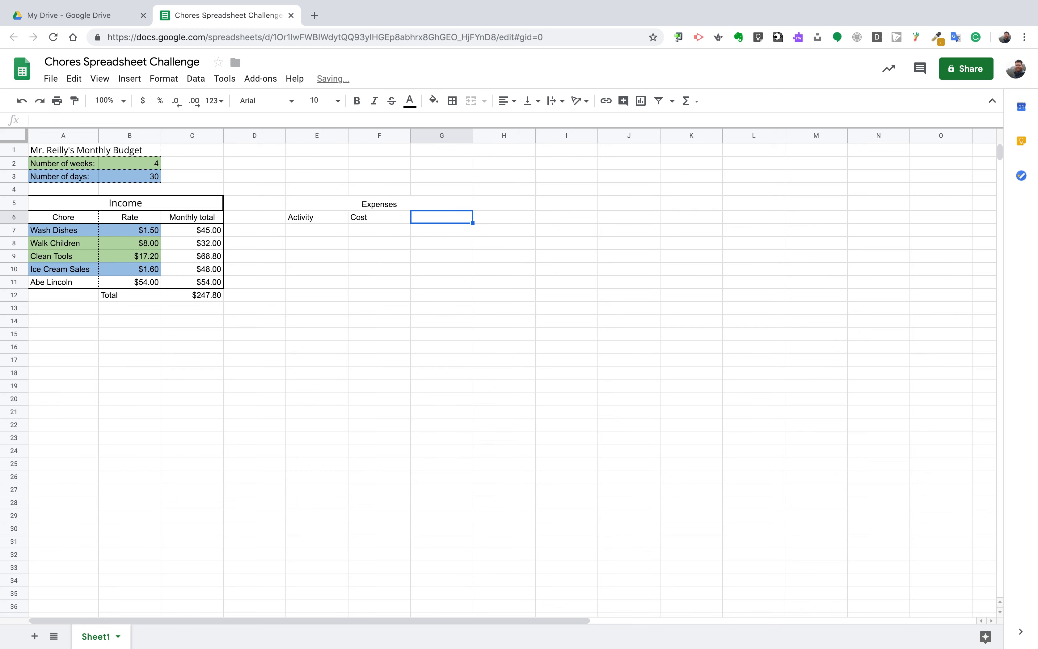
type("M")
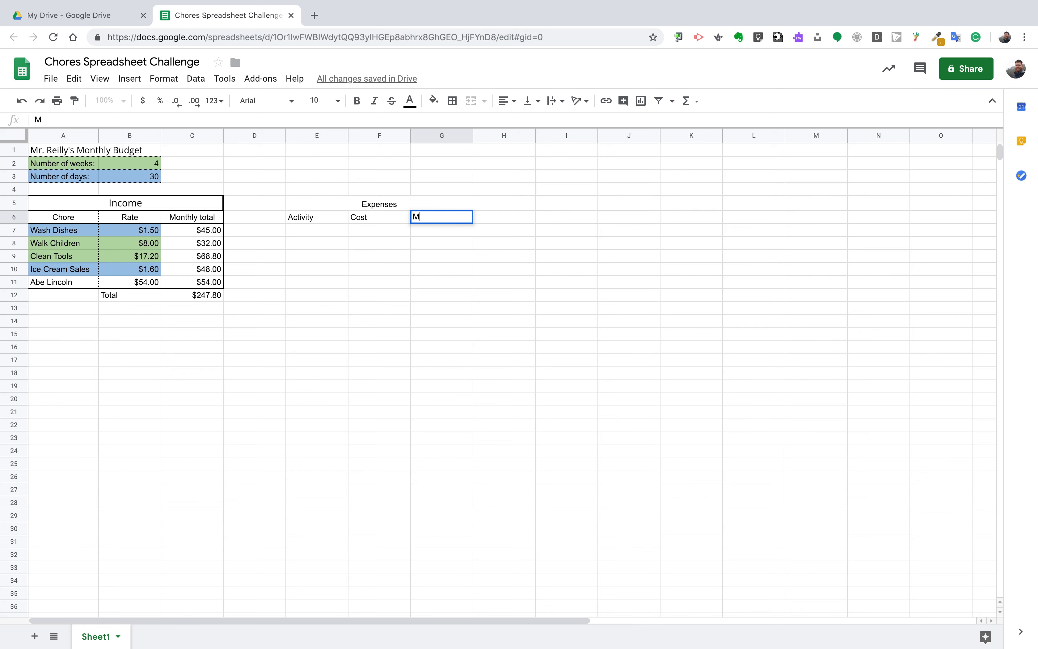
type("onthly total")
key("Return")
key("Left")
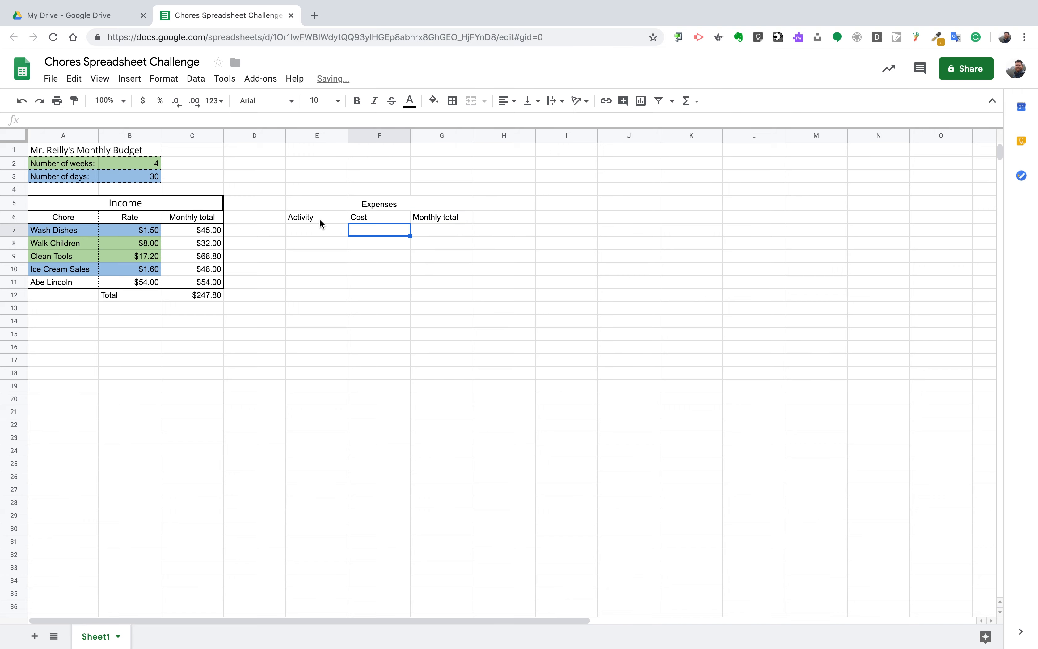
left_click_drag(303, 218, 419, 223)
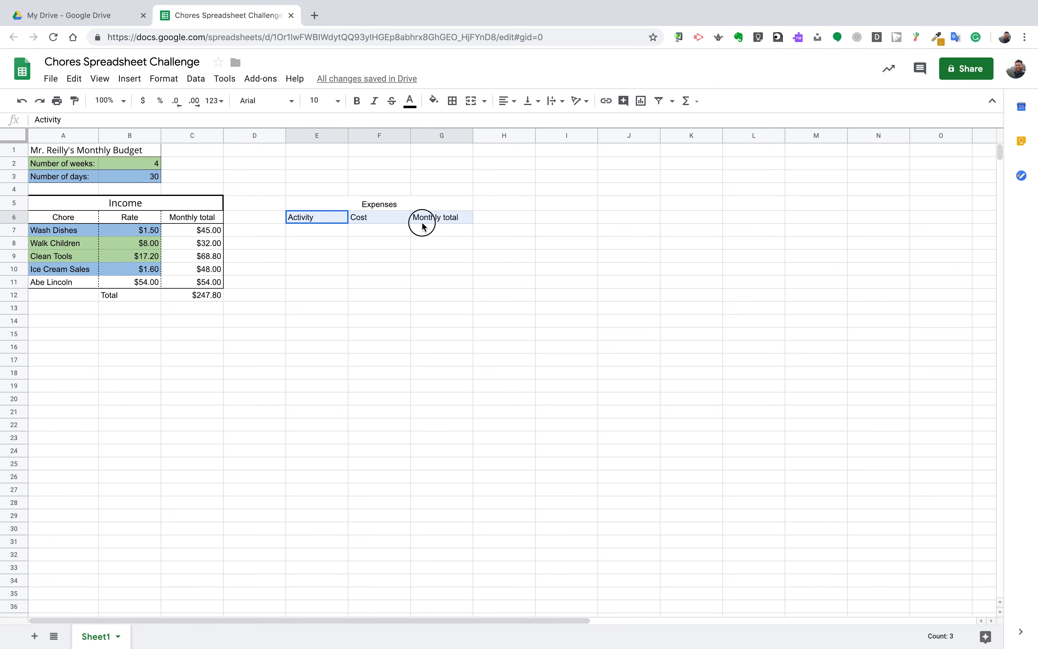
left_click(318, 232)
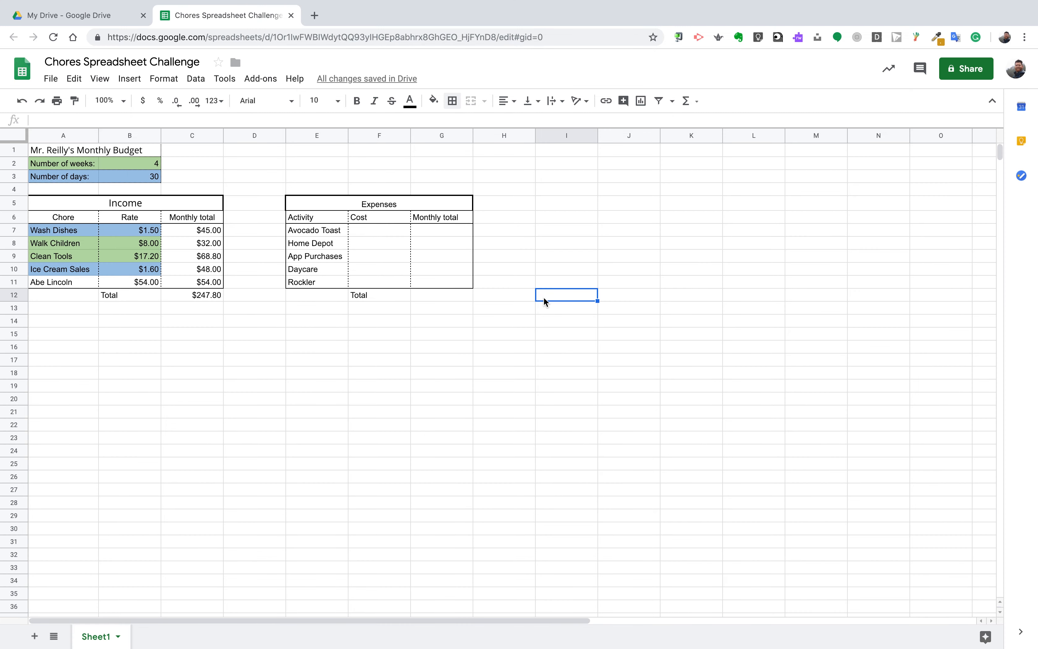
Format the Expenses heading in Open Sans at size 12 and compare it with the Income heading.
left_click_drag(316, 231, 317, 284)
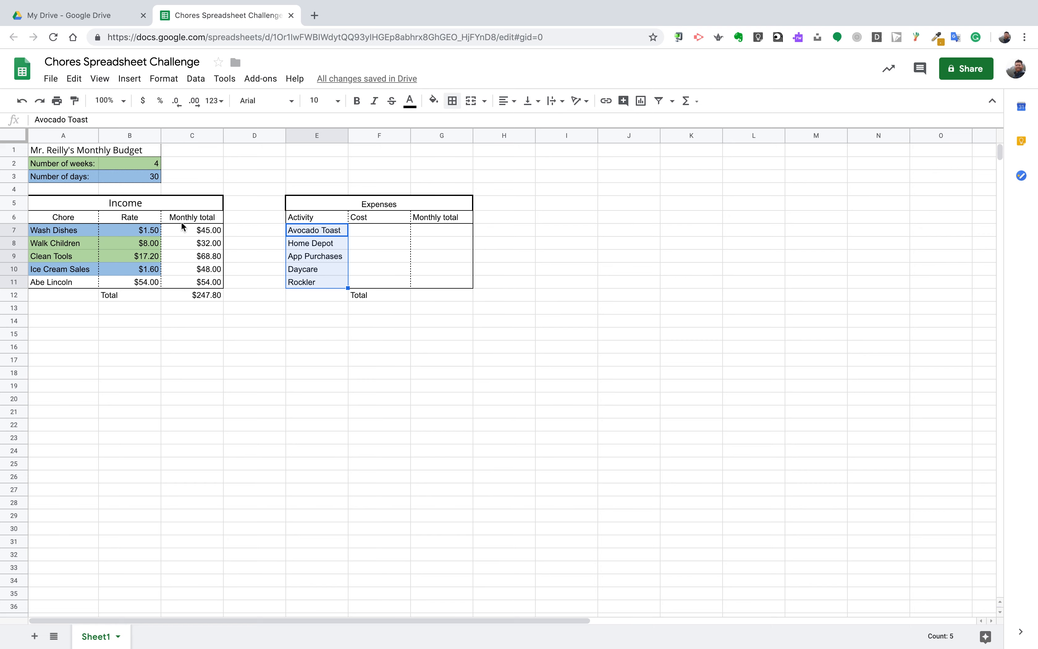
left_click(397, 202)
left_click(272, 111)
left_click(282, 156)
left_click(318, 107)
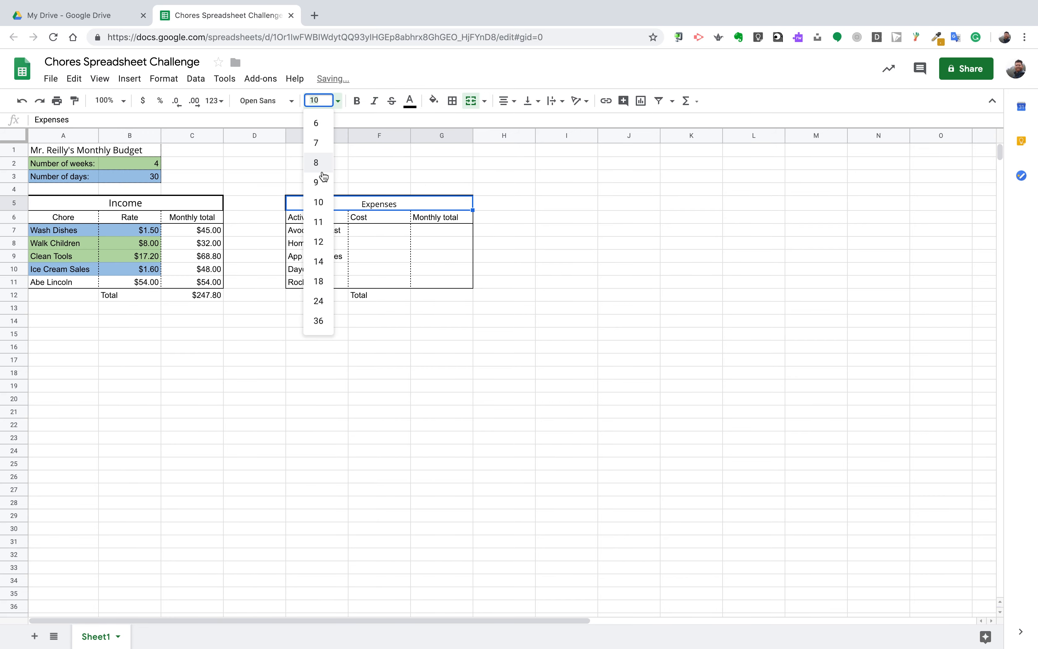
left_click(320, 242)
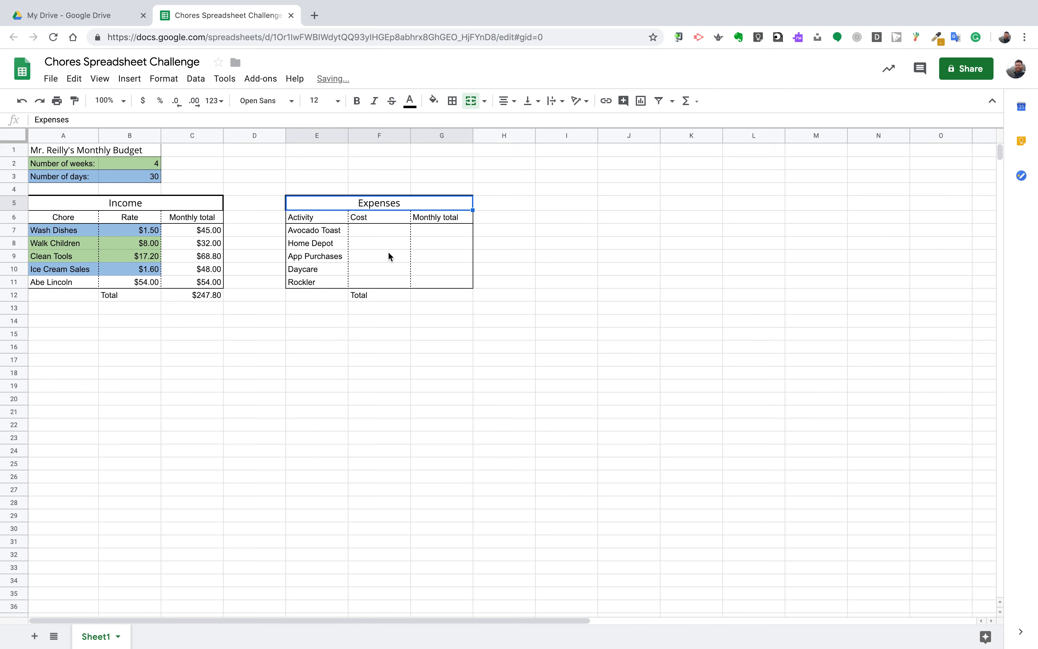
left_click(178, 204)
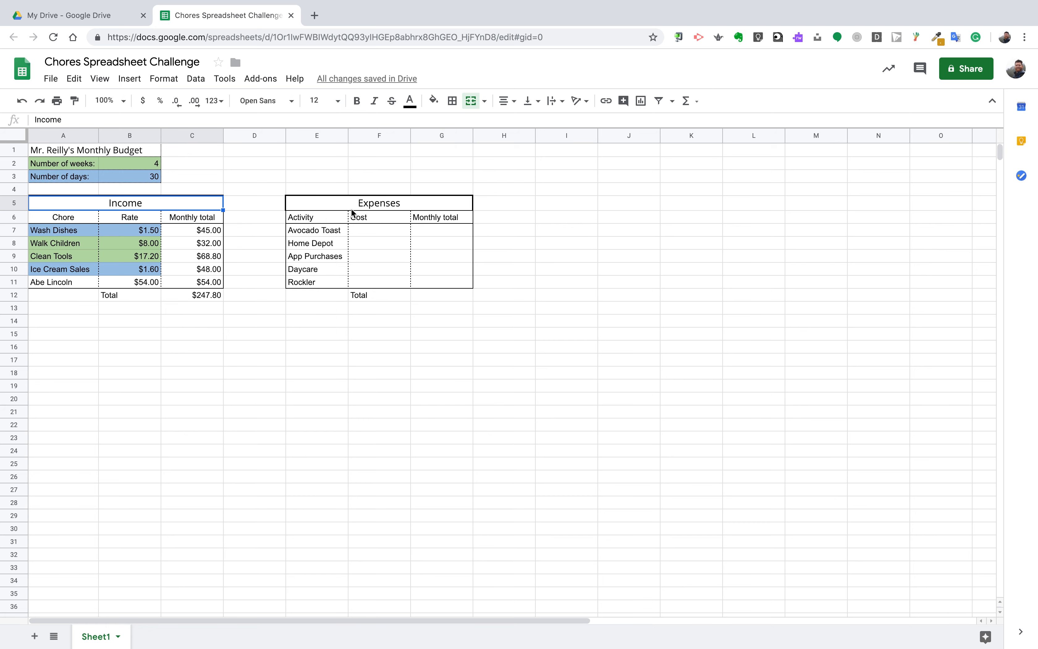
left_click(365, 208)
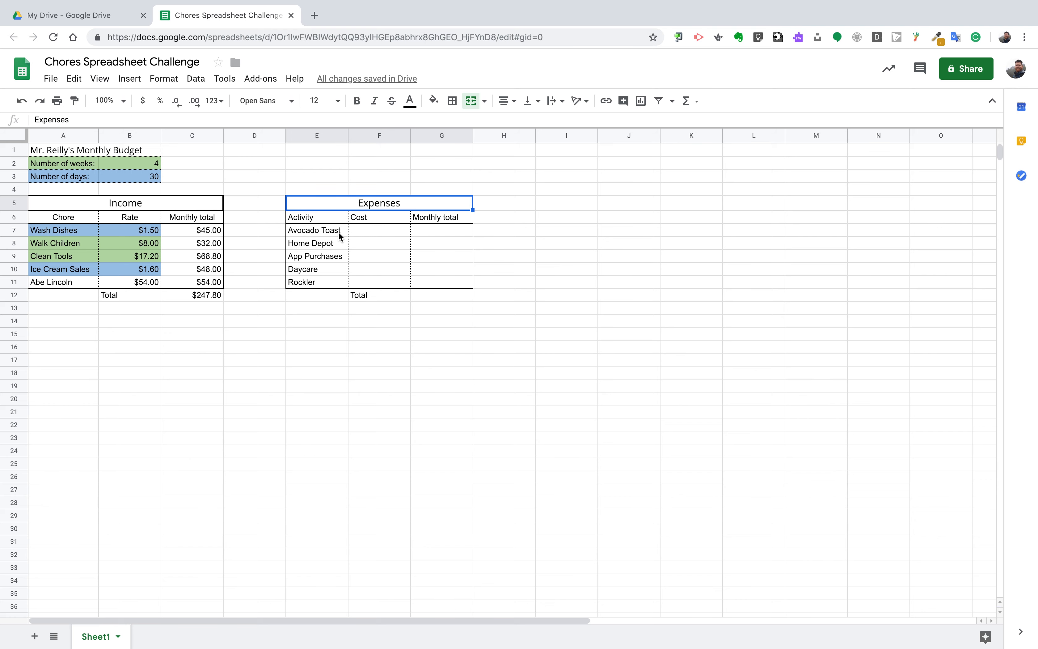
Enter the costs 4.5, 20, 7.2, 20 and 2.8 in F7:F11 and format them as currency.
left_click(360, 234)
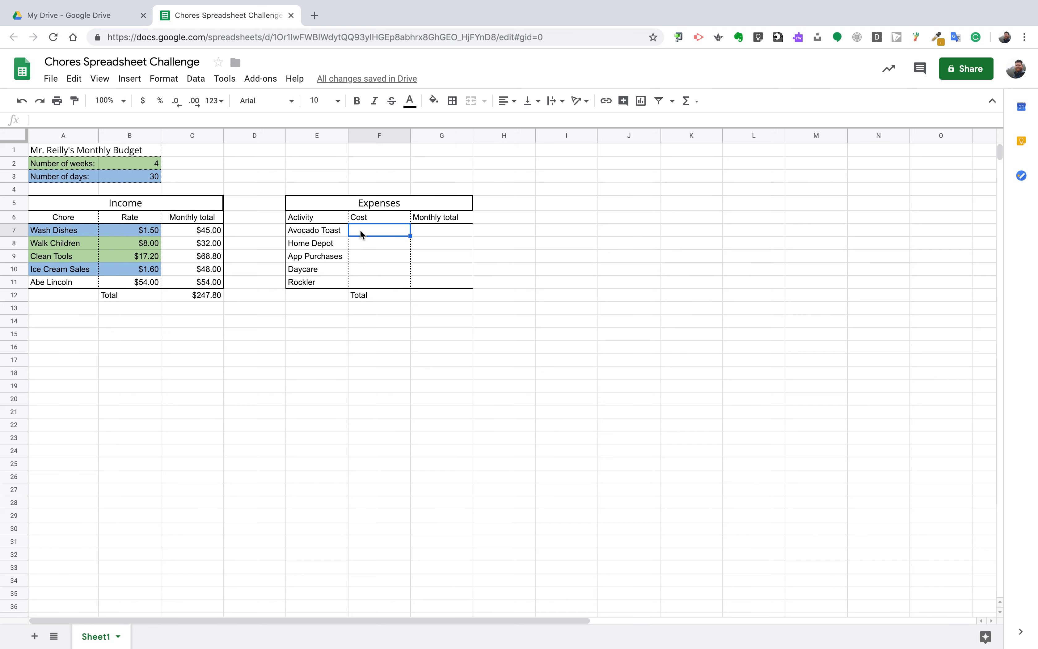
type("4.5")
key("Return")
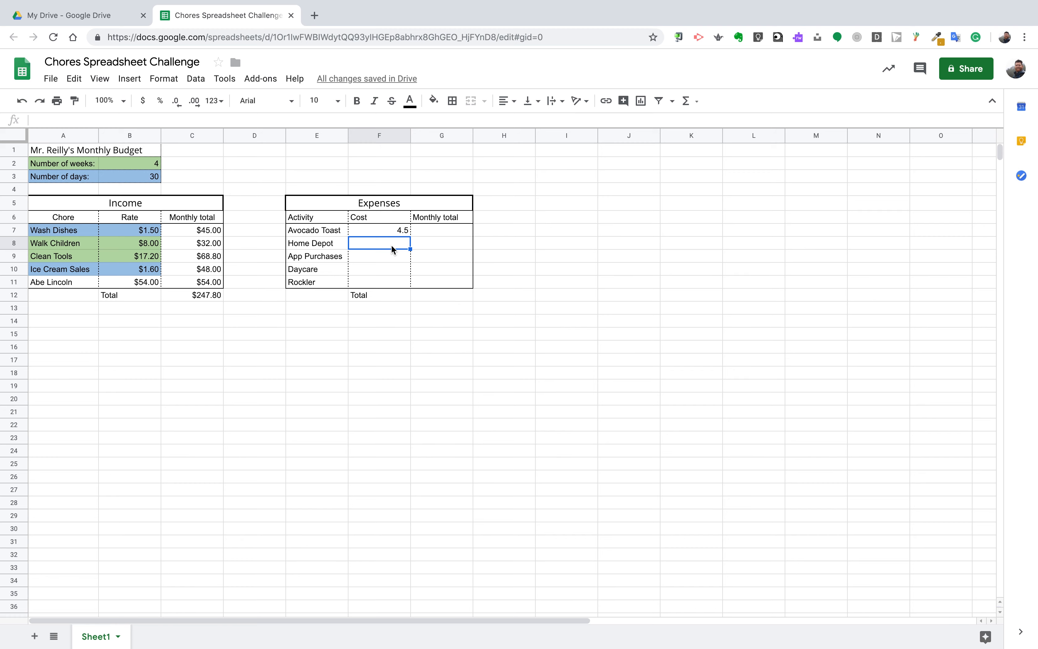
type("20")
key("Return")
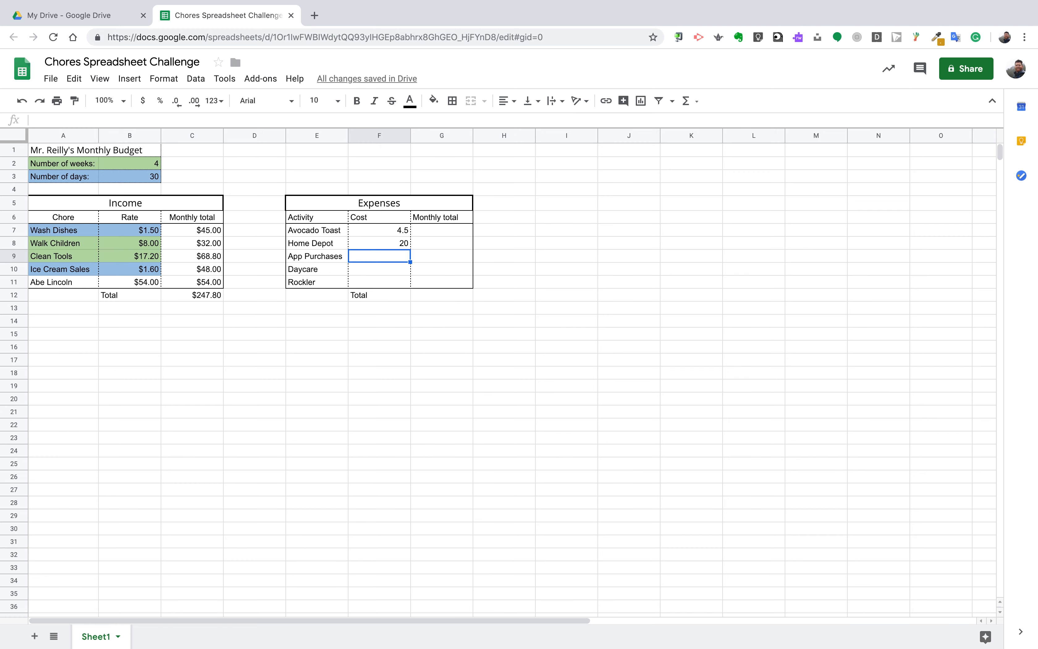
type("7.2")
key("Return")
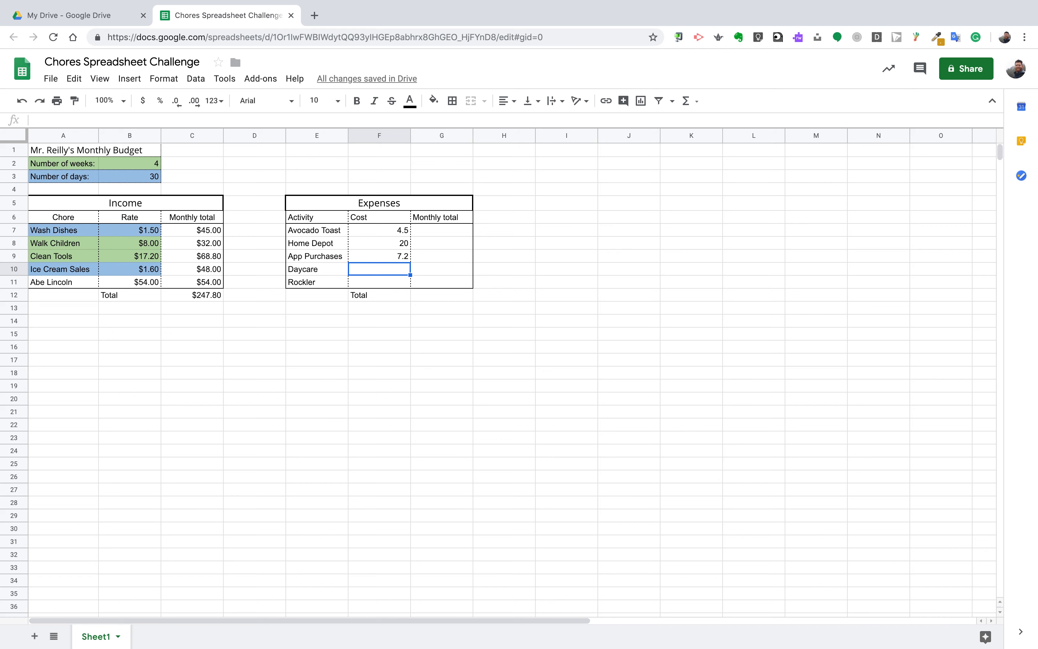
type("20")
key("Return")
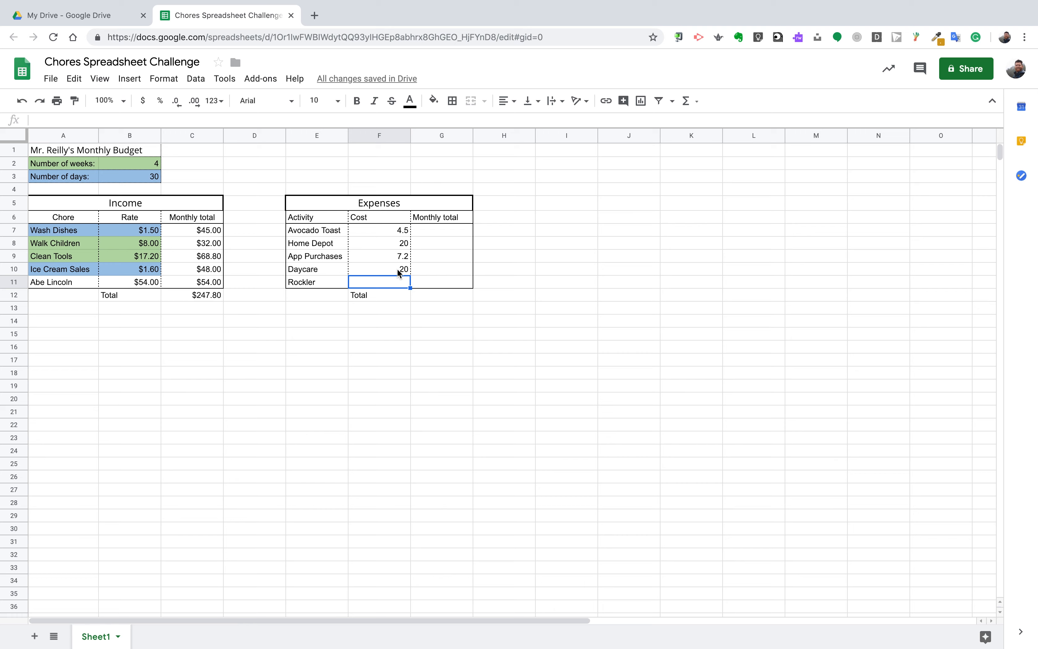
type("2.8")
key("Return")
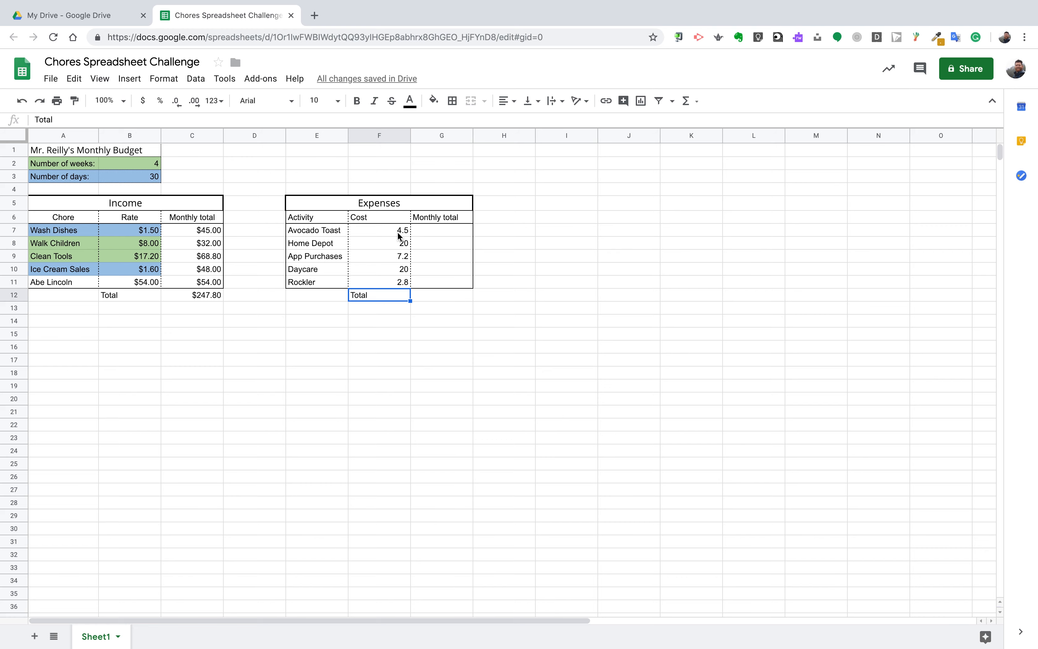
left_click_drag(392, 232, 392, 284)
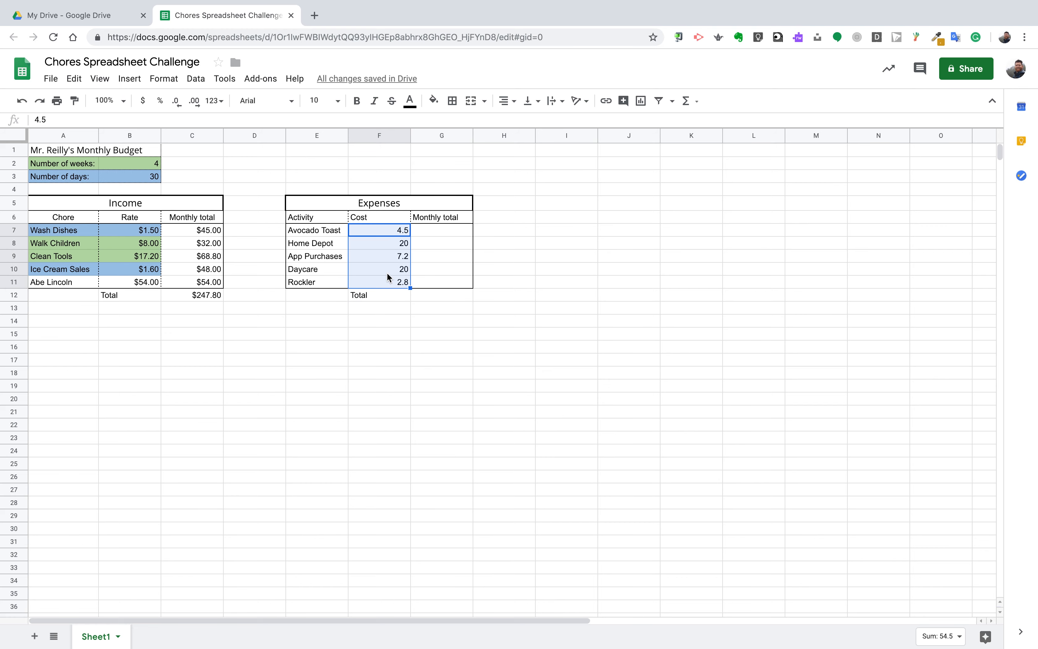
left_click(144, 103)
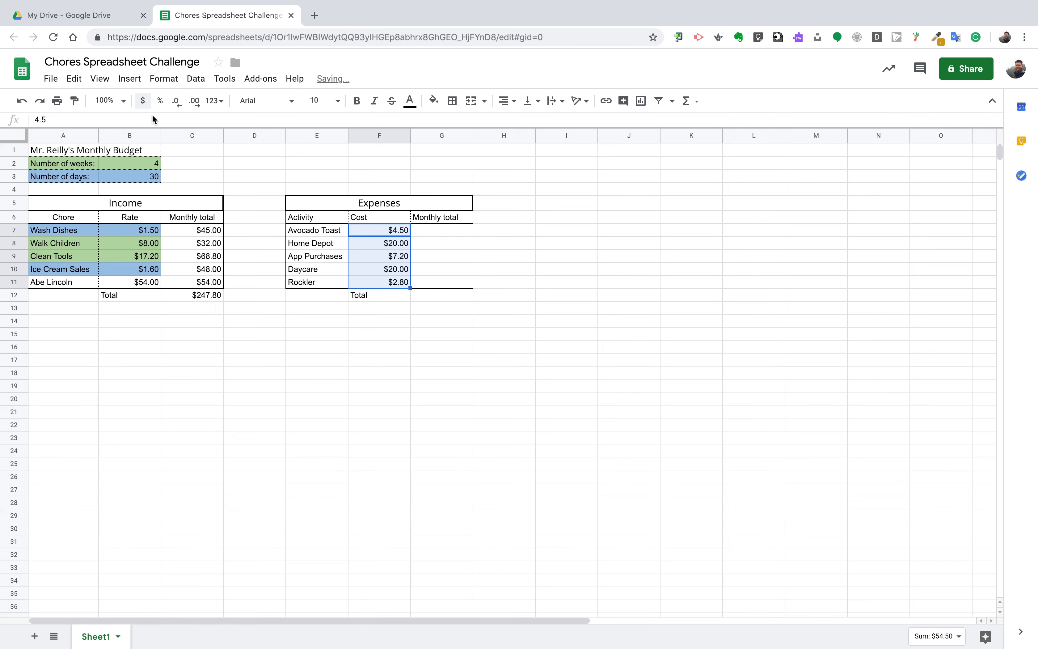
Fill the expense activities and costs in E7:F11 with the light green used for the number of weeks.
left_click(319, 232)
left_click_drag(319, 235, 369, 281)
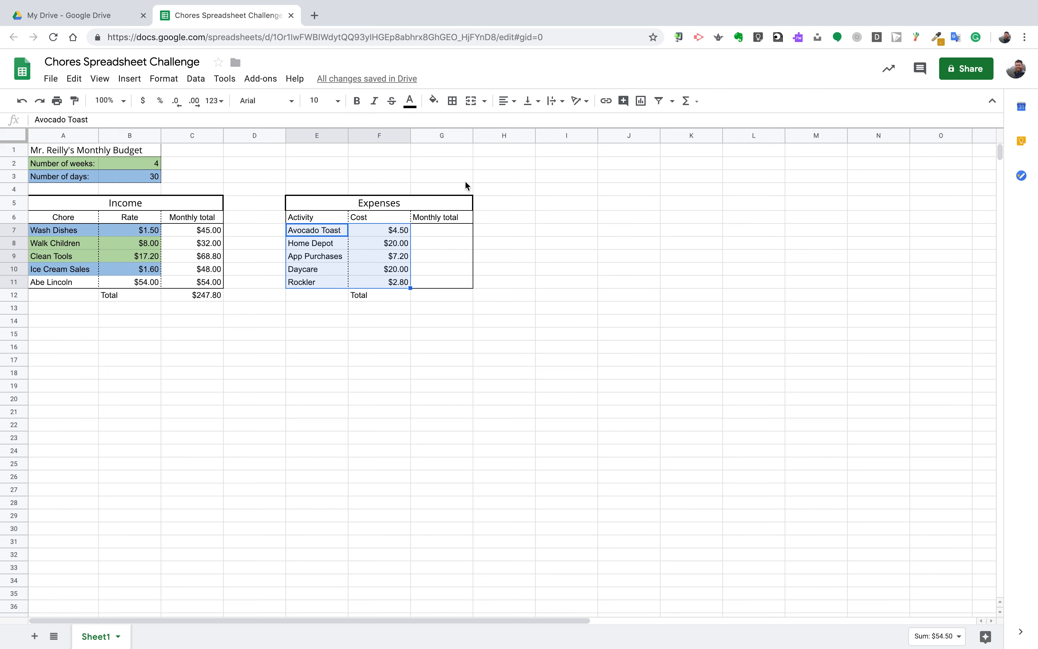
left_click(434, 100)
left_click(484, 184)
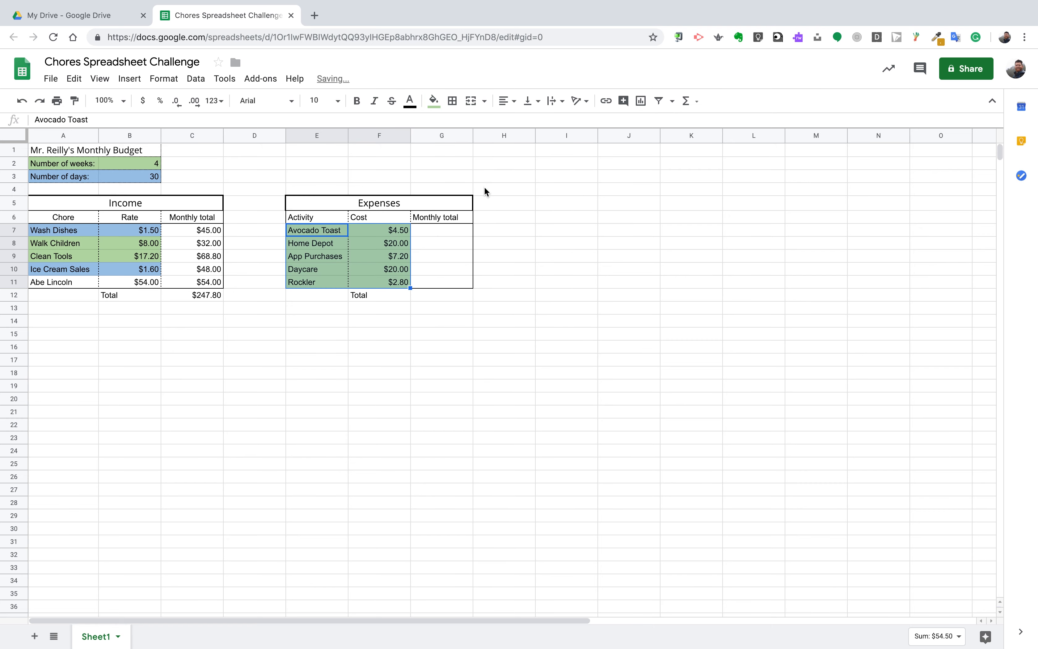
left_click(449, 245)
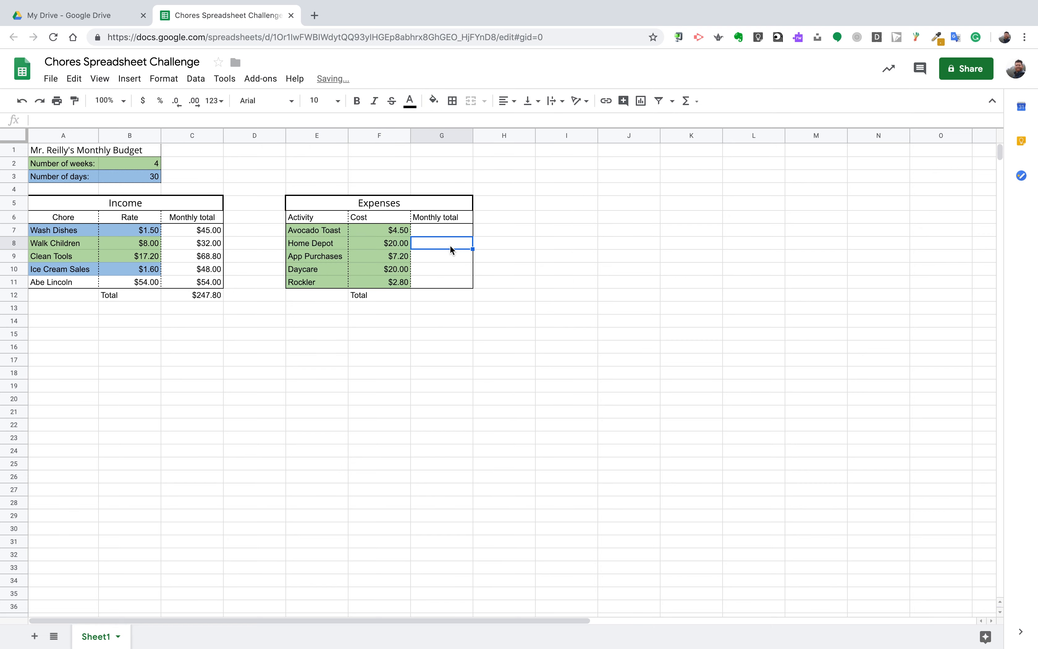
Calculate the Avocado Toast monthly total in G7 with =sum(F7*$B$2) and copy the formula down through G11.
left_click(447, 229)
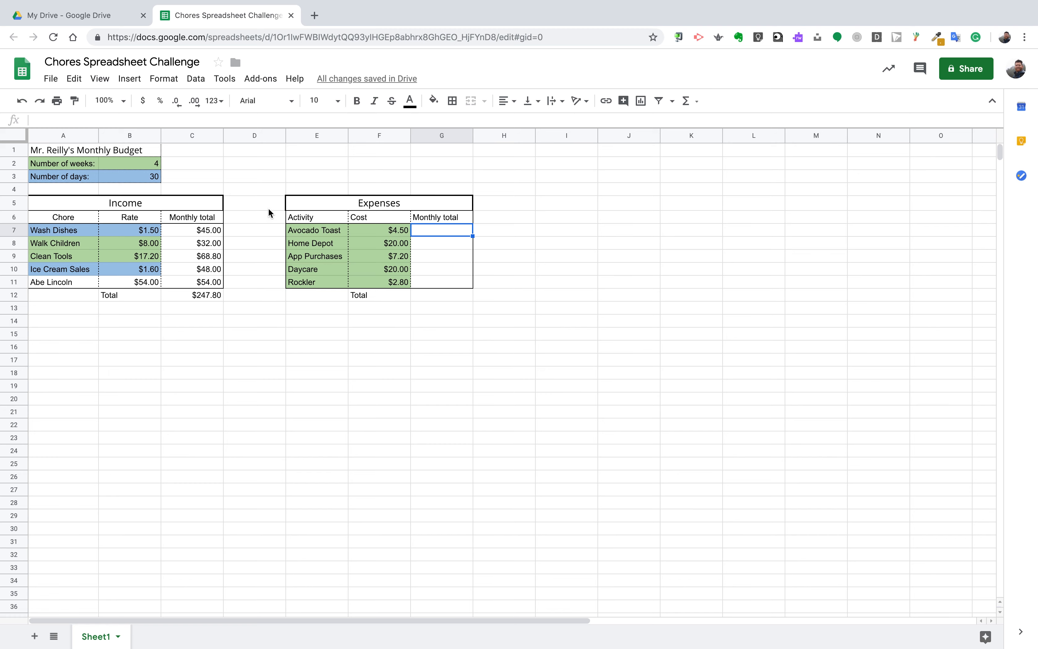
left_click(148, 163)
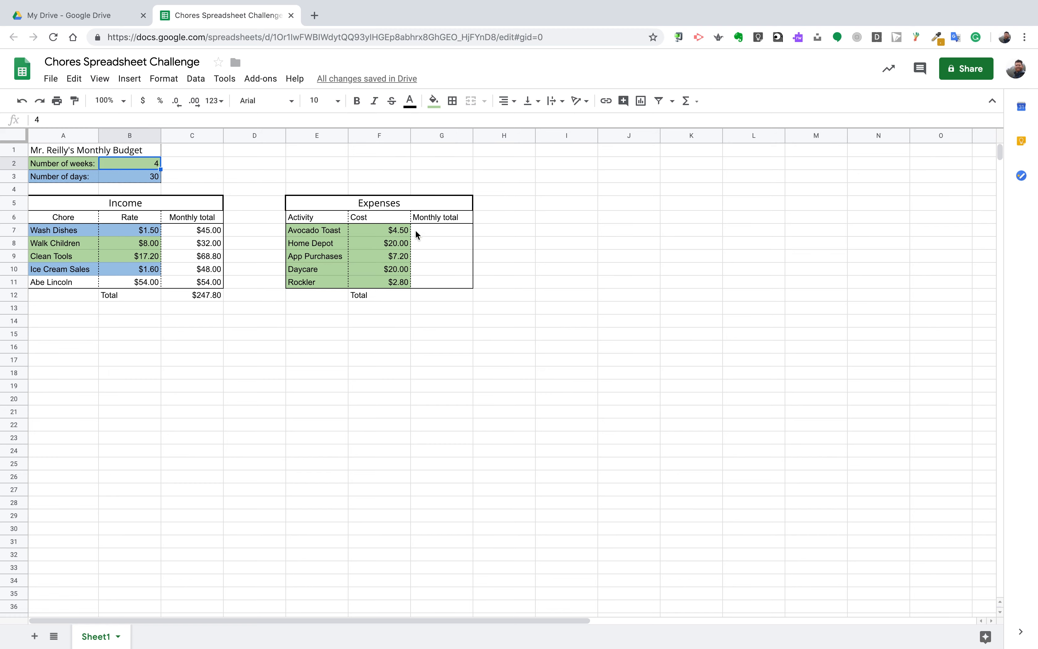
left_click(430, 232)
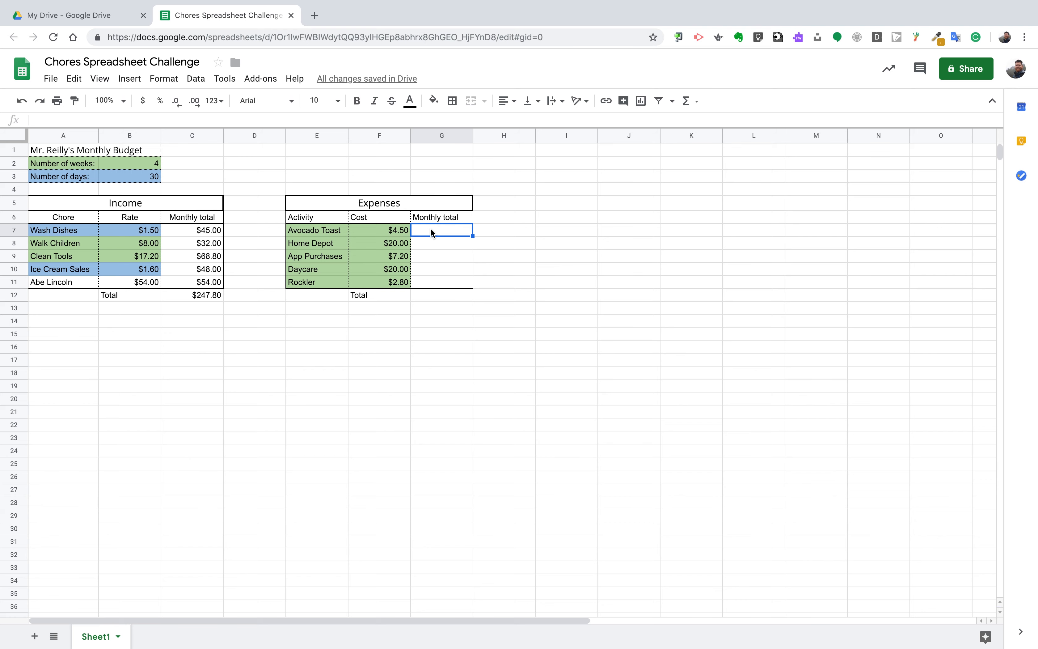
type("=sum(")
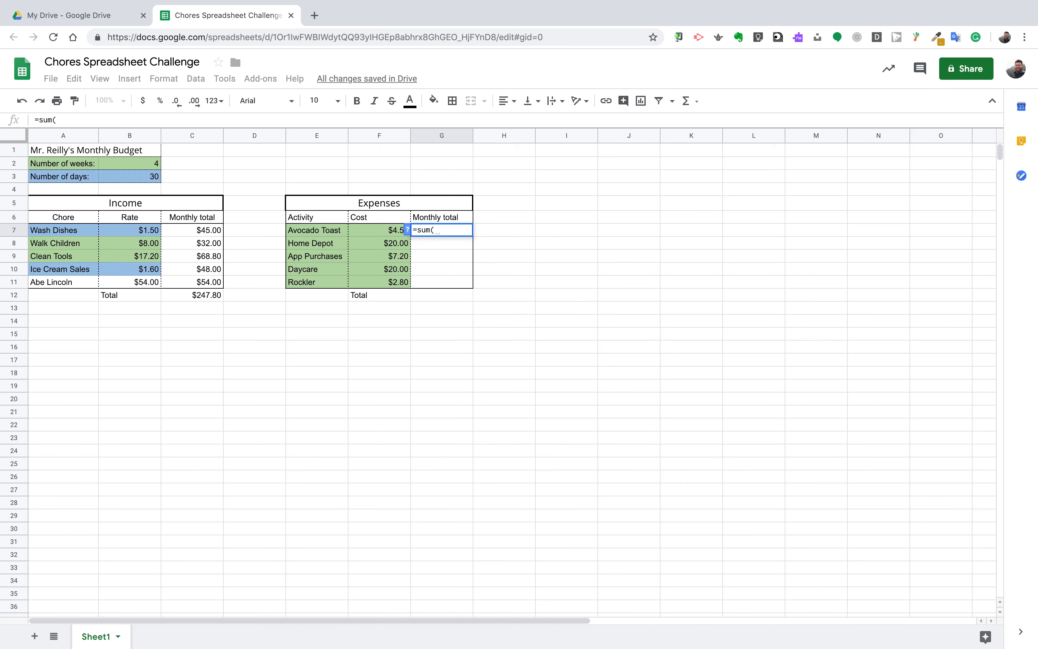
left_click(393, 234)
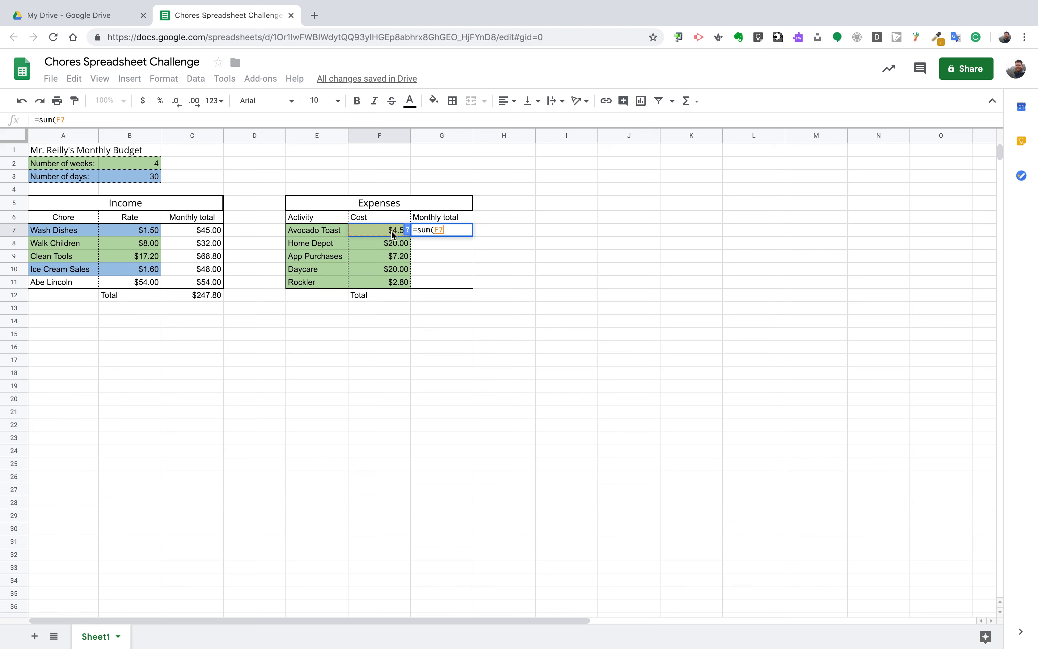
type("*")
left_click(152, 167)
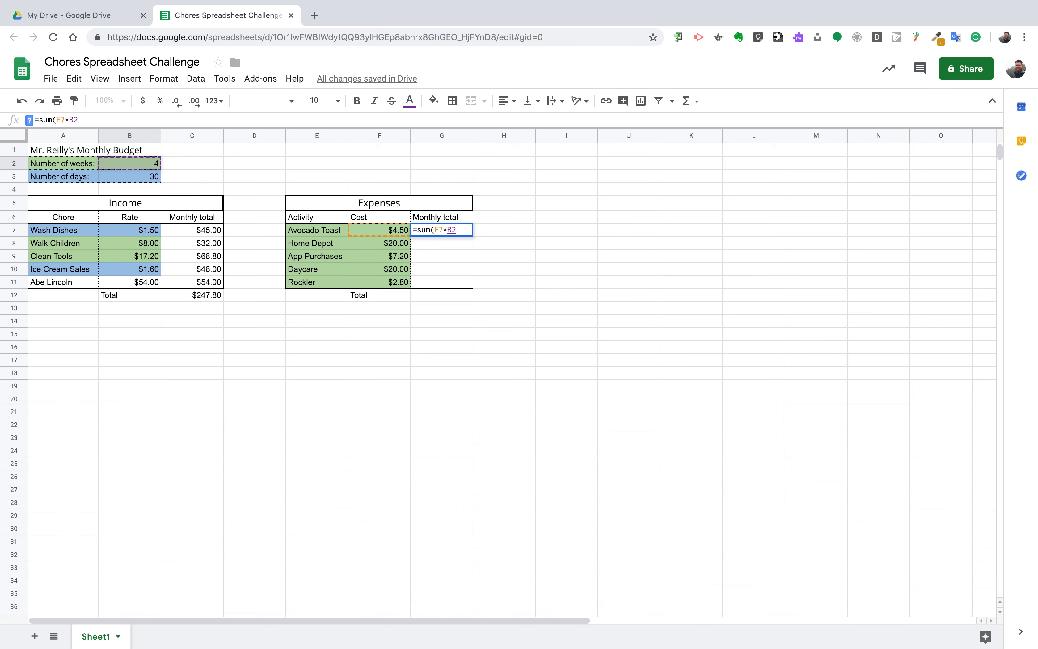
type("$B$2)")
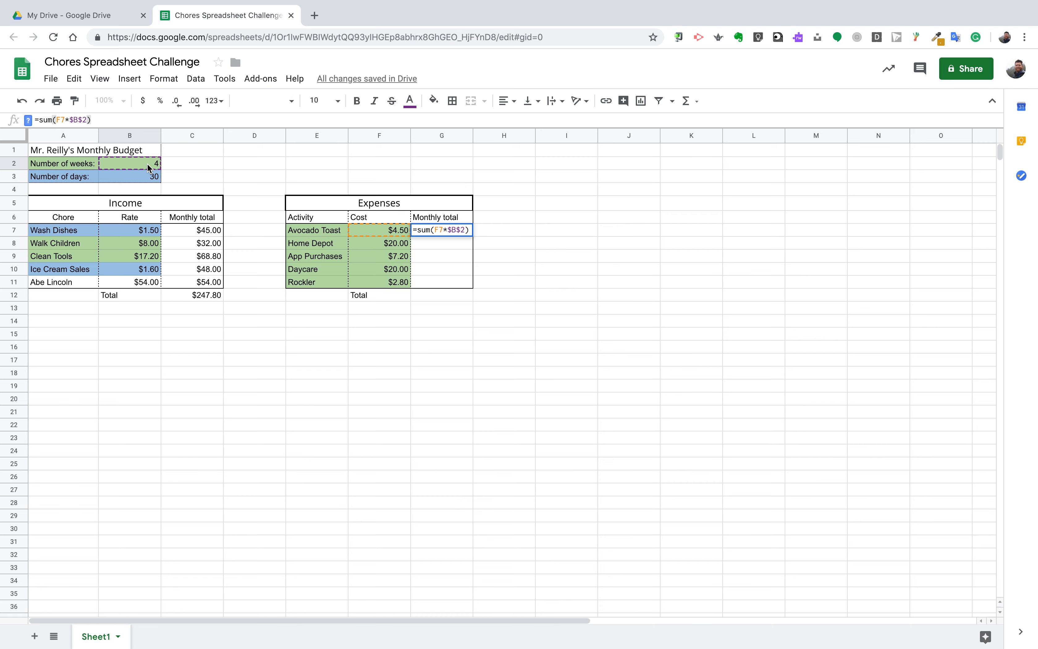
key("Return")
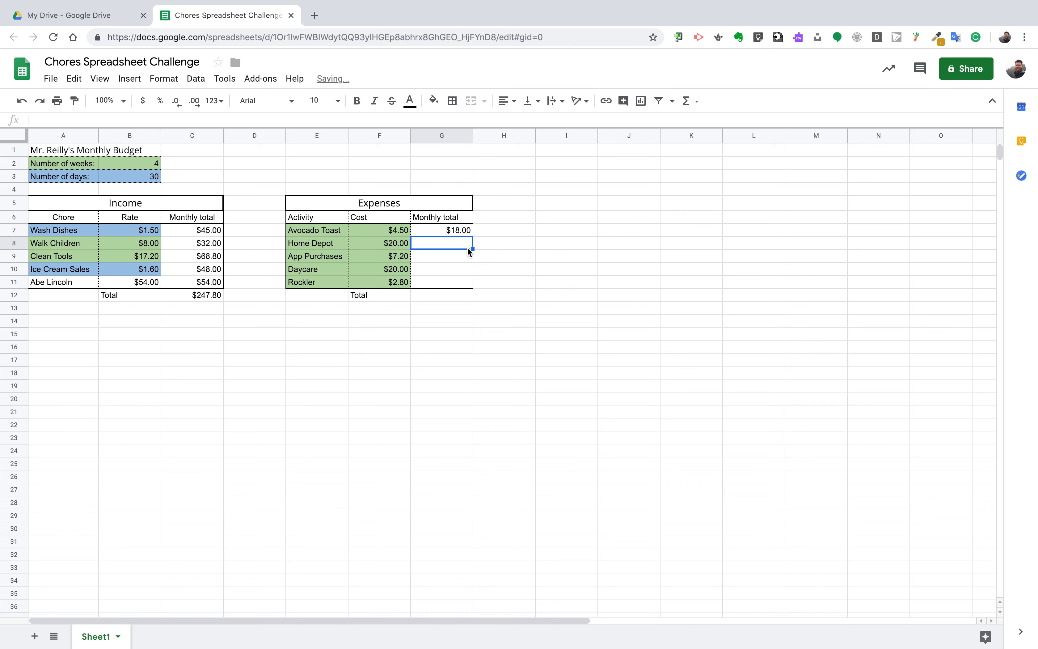
left_click(454, 227)
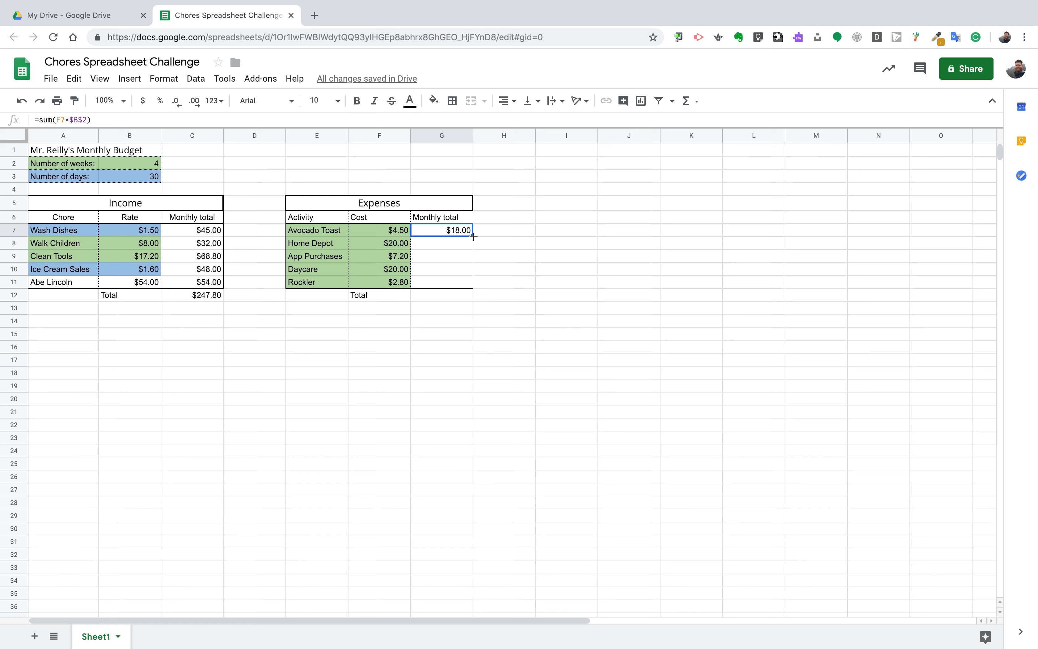
left_click_drag(473, 235, 474, 281)
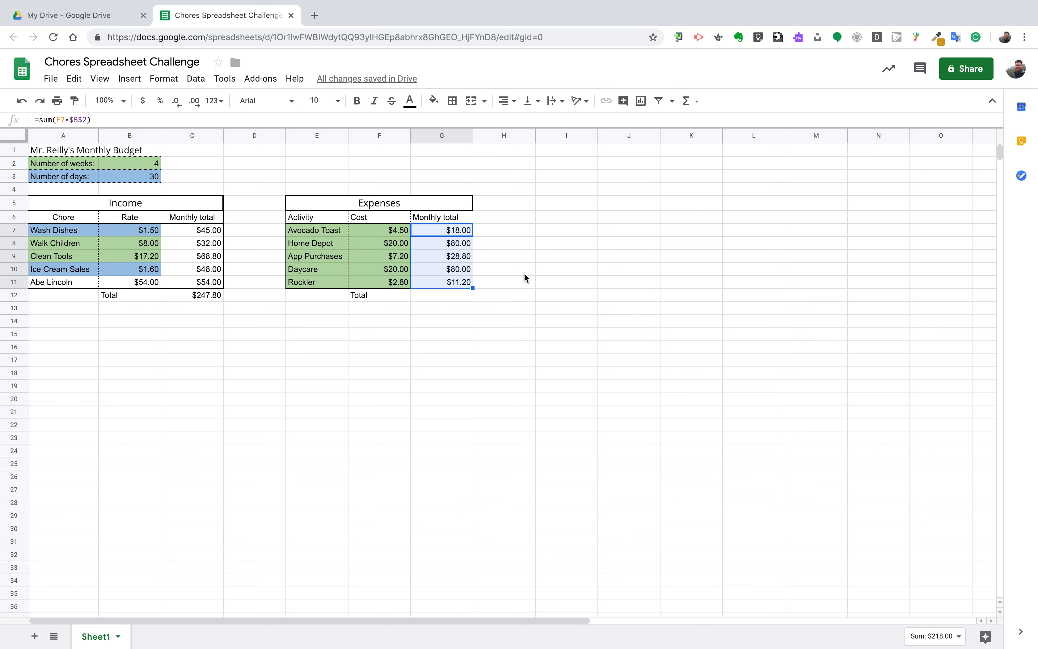
Total the monthly expenses in G12 with the formula =sum(G7:G11).
left_click(456, 299)
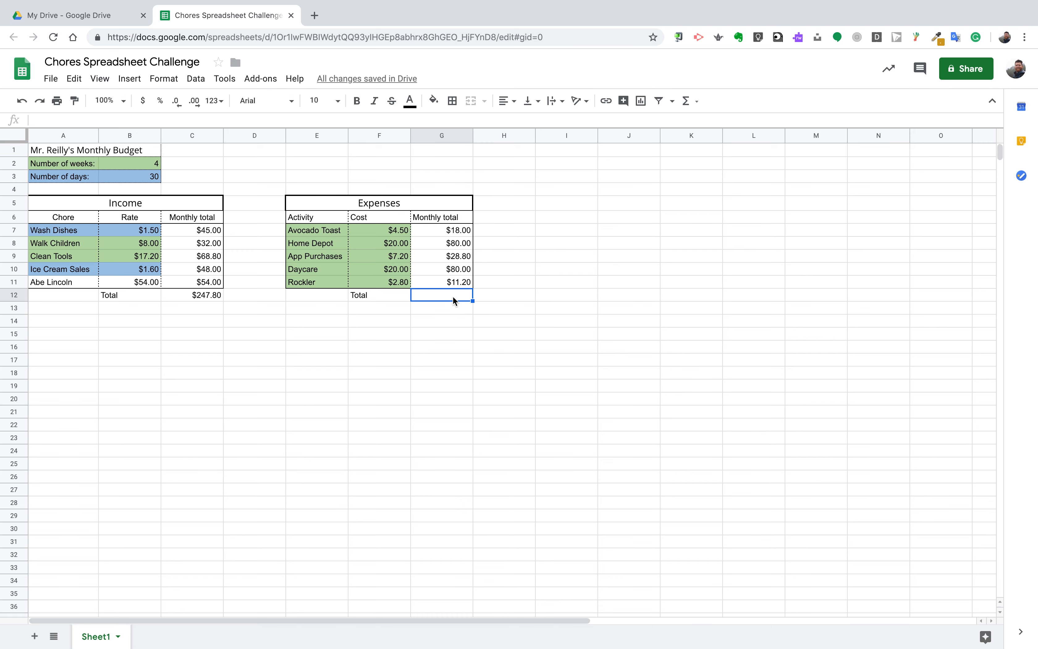
type("=sum(")
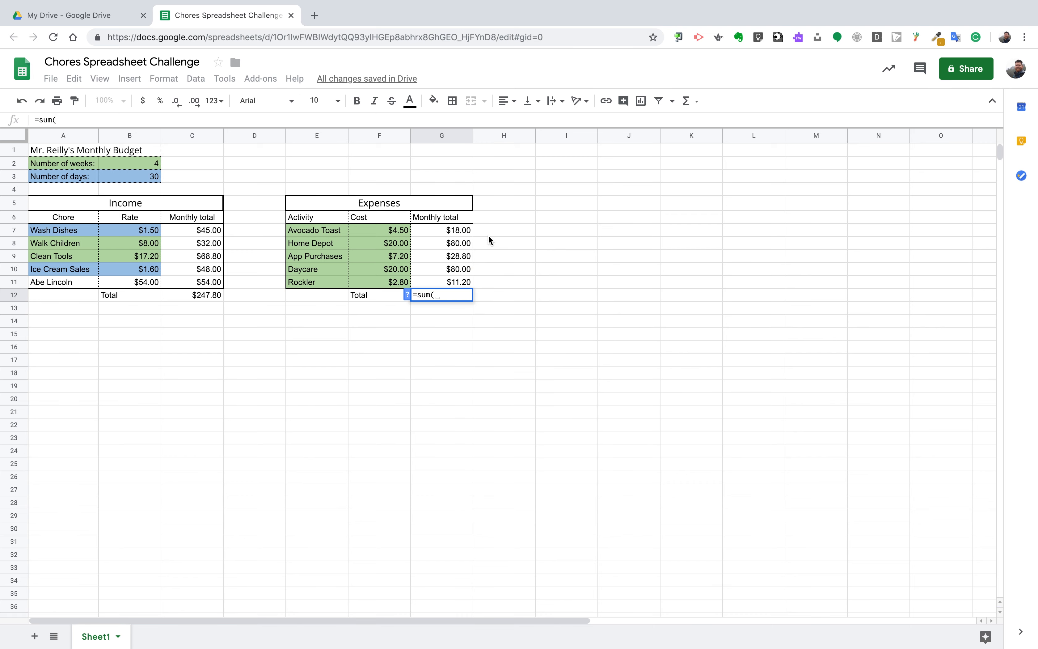
left_click_drag(457, 232, 456, 283)
type(")")
key("Return")
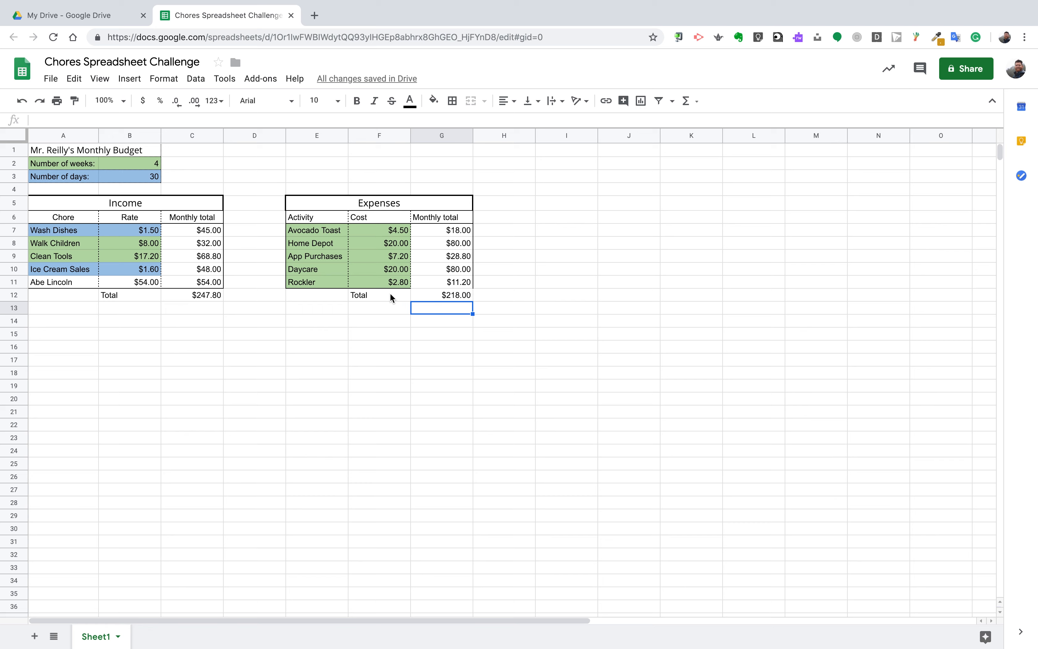
left_click(451, 297)
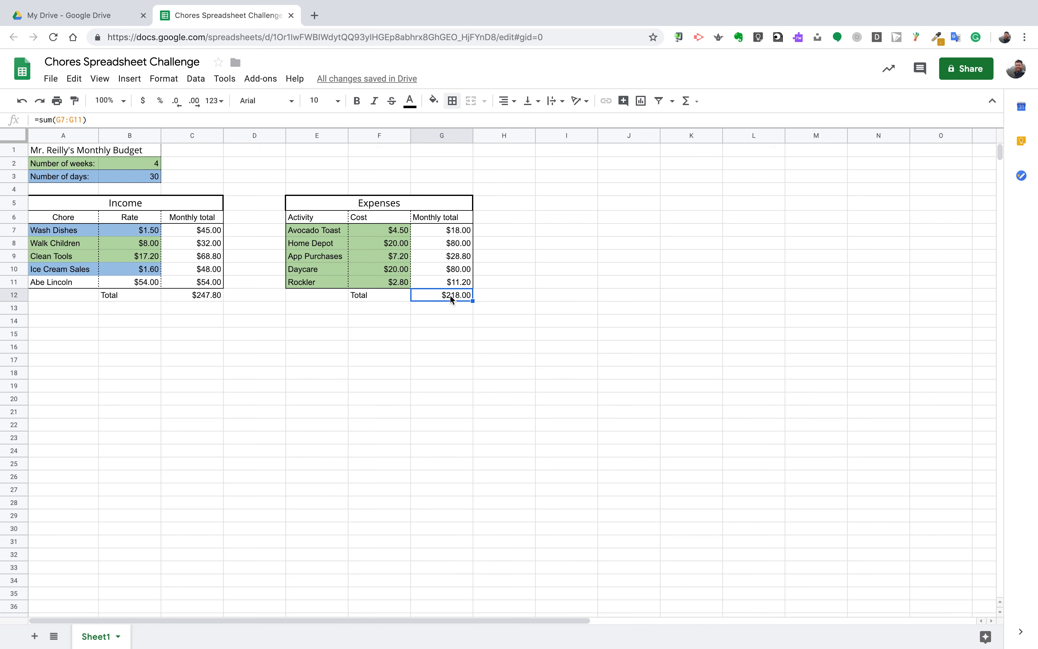
left_click(452, 100)
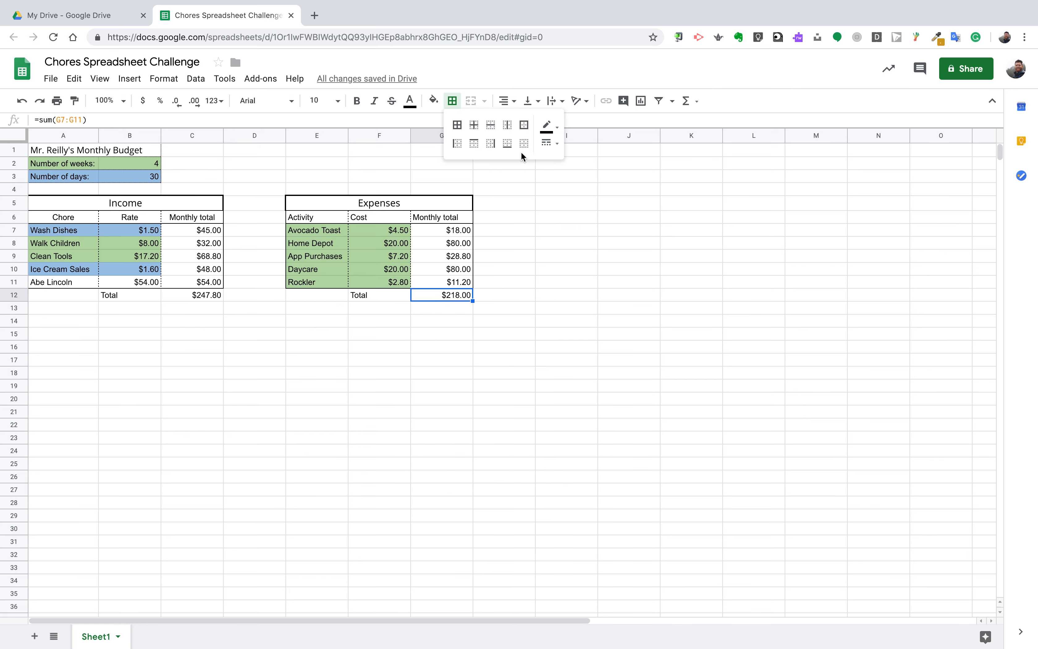
left_click(373, 334)
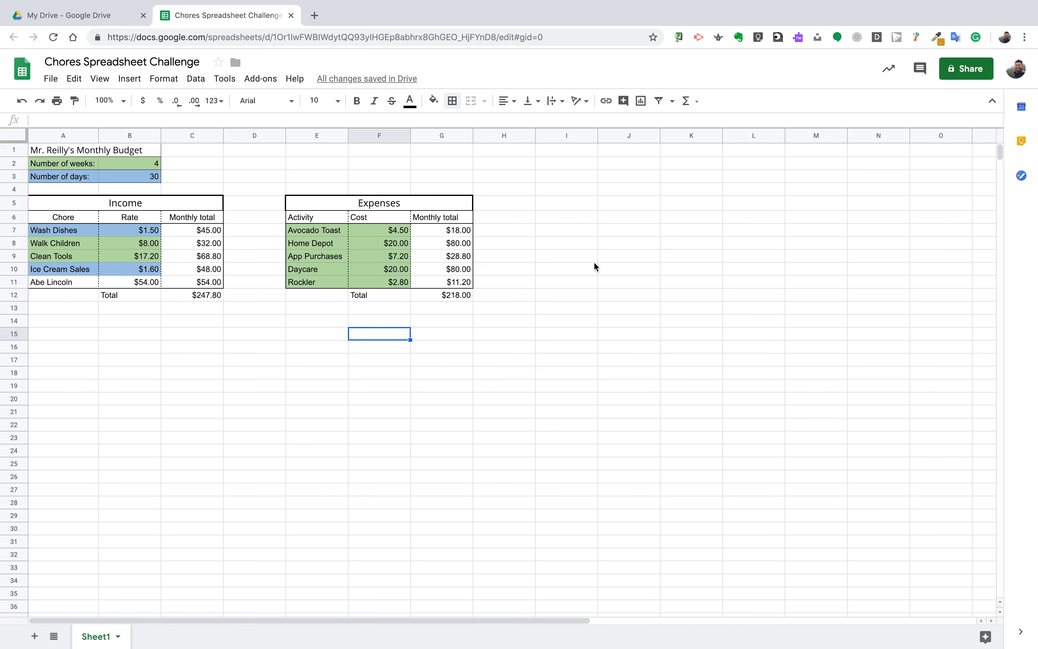
Merge E15:G15 below the Expenses table and enter a centered Savings heading in it.
left_click(317, 332)
left_click_drag(317, 332, 419, 339)
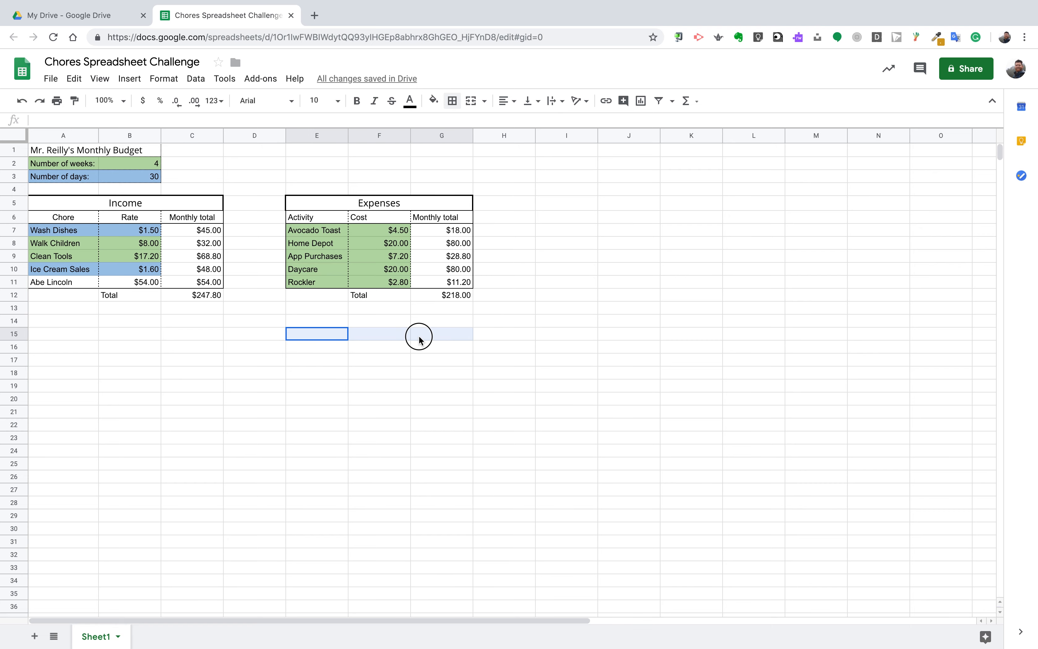
left_click(470, 101)
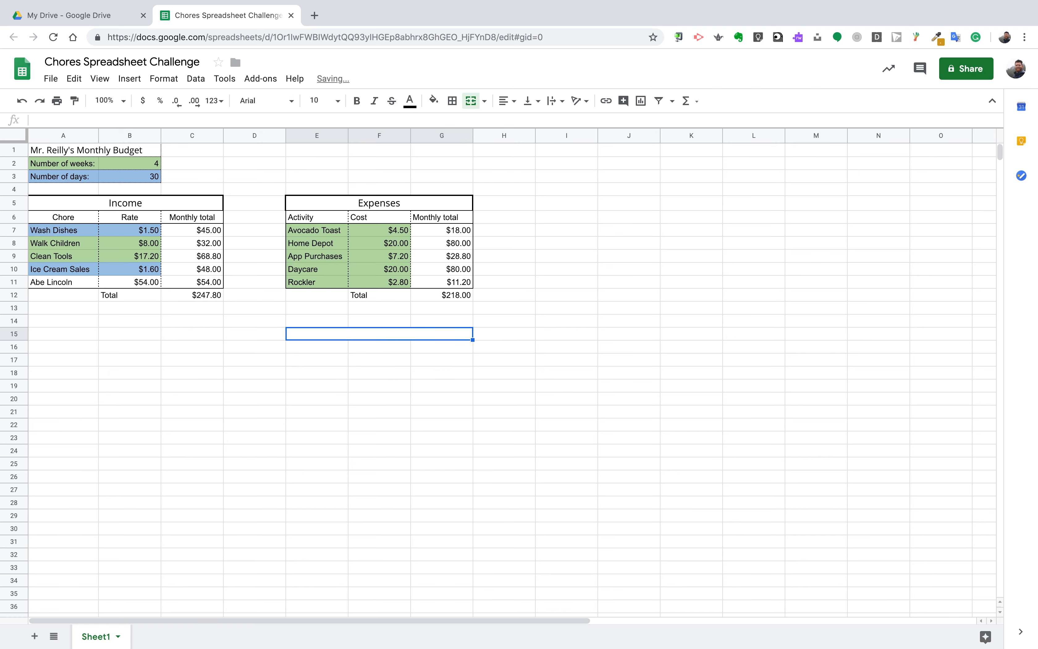
type("Savings")
key("Return")
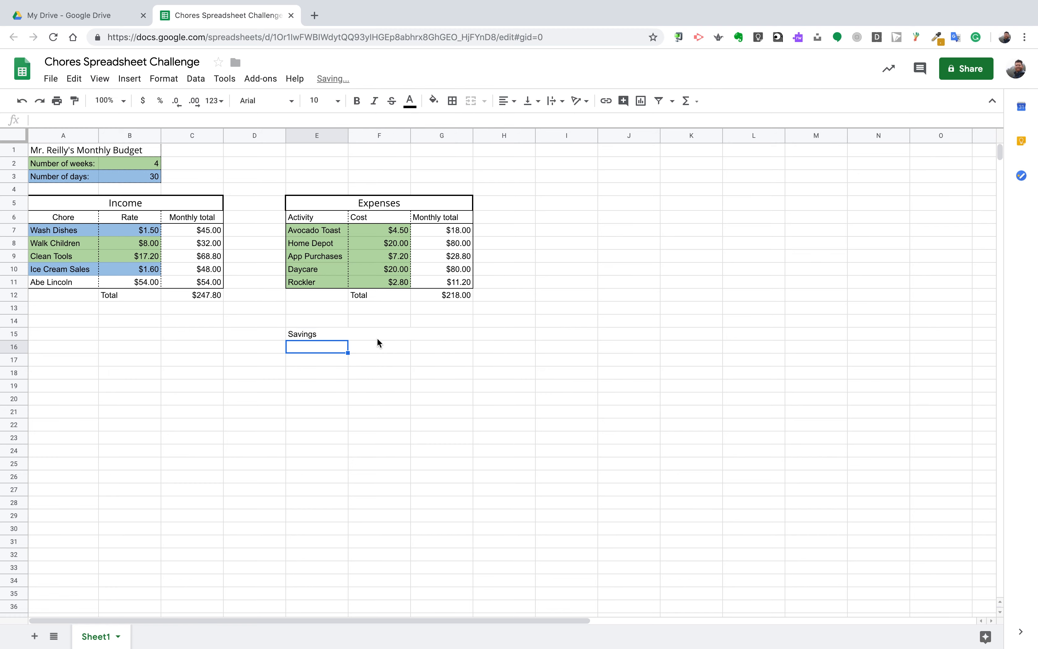
left_click(337, 333)
left_click(505, 103)
left_click(521, 122)
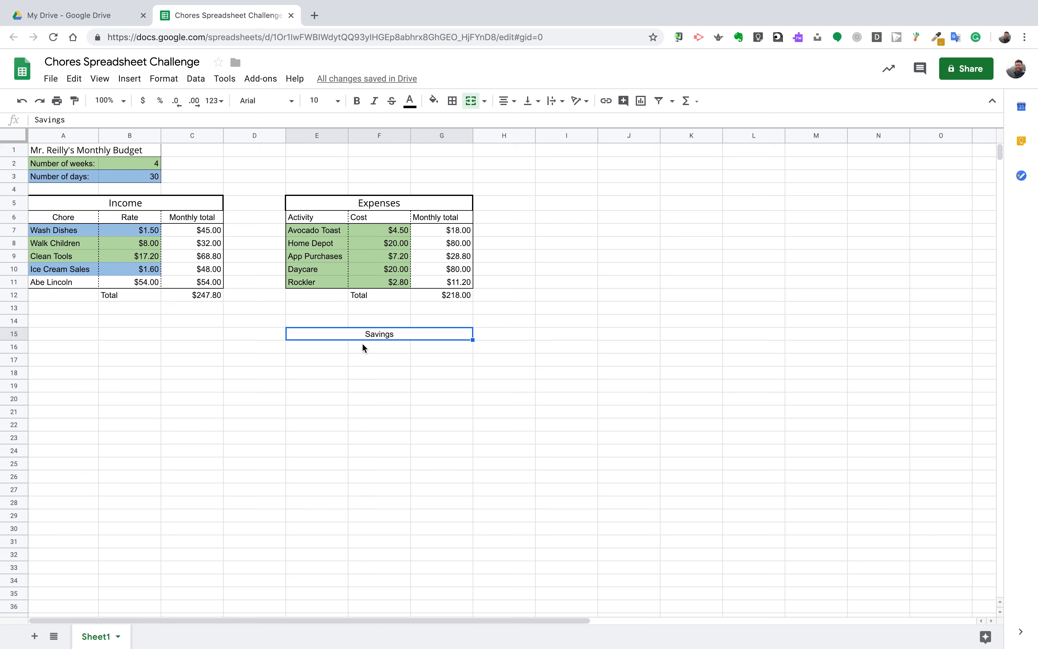
Undo the centering, text and cell merge of the Savings heading in row 15.
key("ctrl+shift+l")
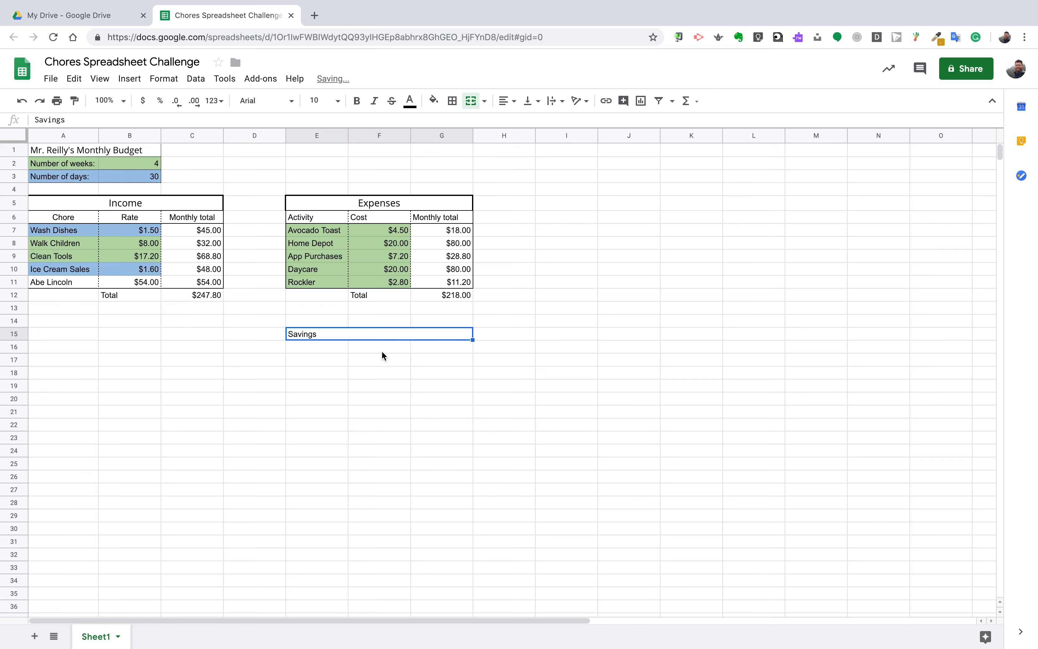
key("Delete")
left_click(381, 358)
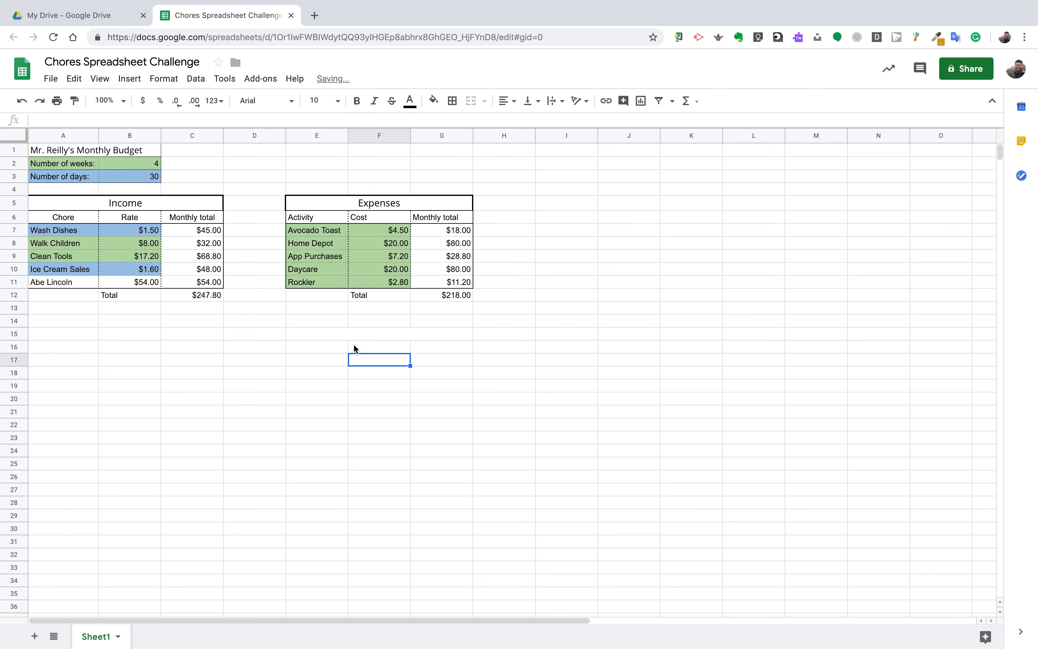
key("super+z")
Merge F15:G15 and enter the heading Savings, centered across the merged cell.
left_click(366, 336)
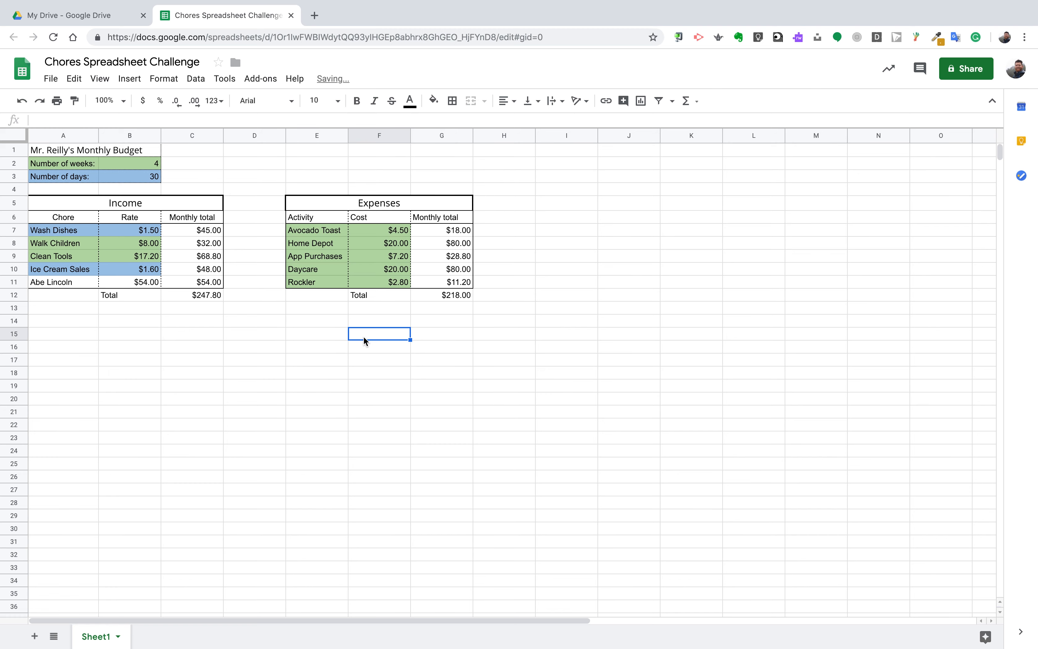
left_click_drag(360, 338, 429, 336)
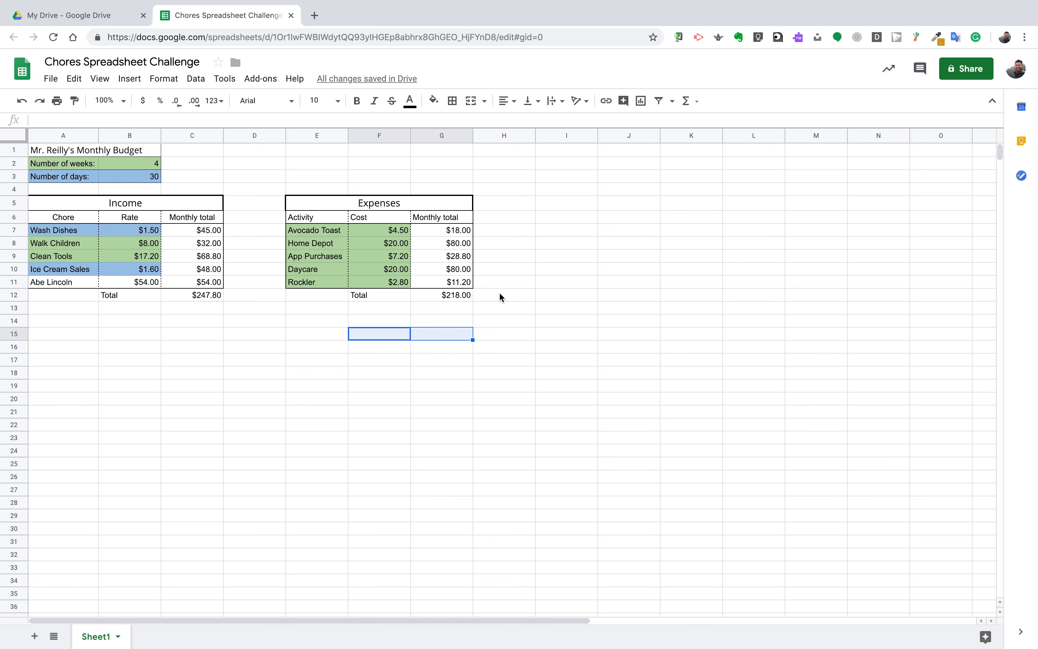
left_click(471, 102)
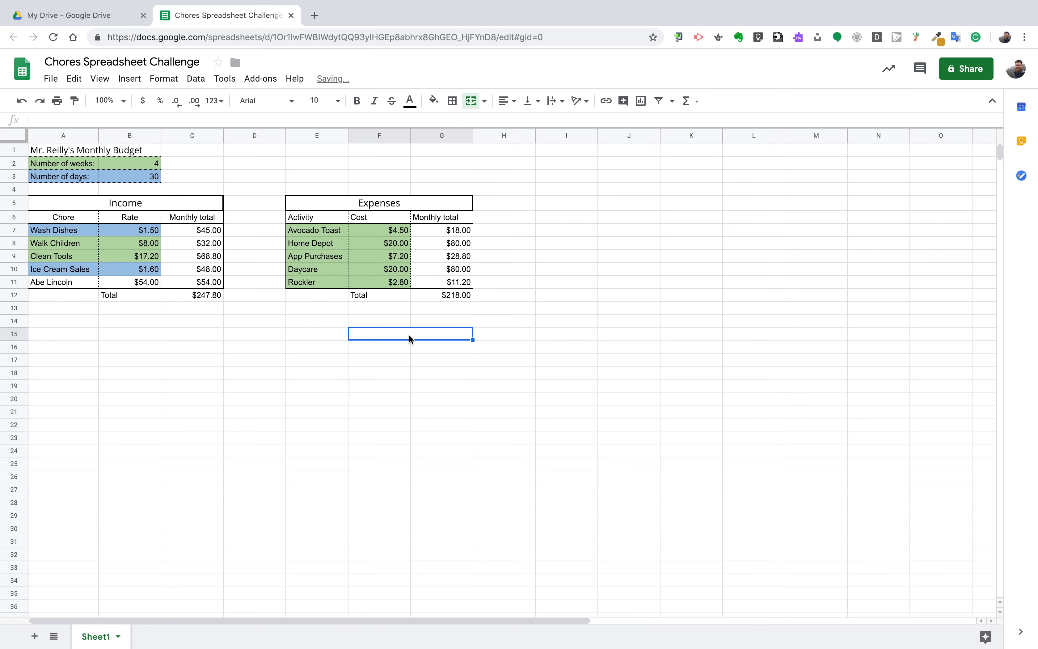
type("Savings")
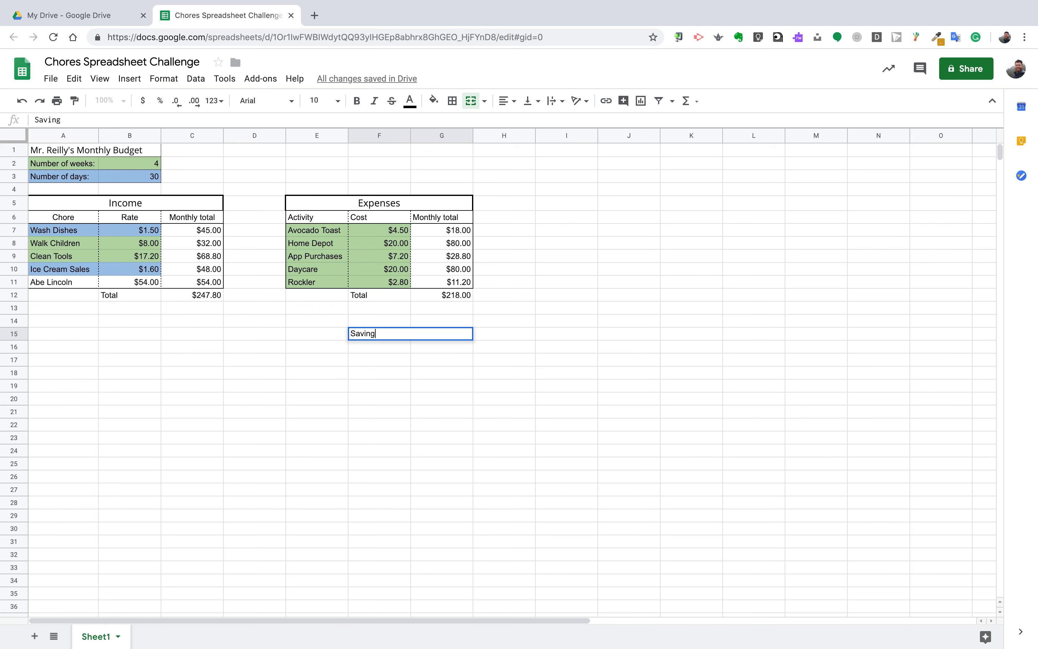
key("Return")
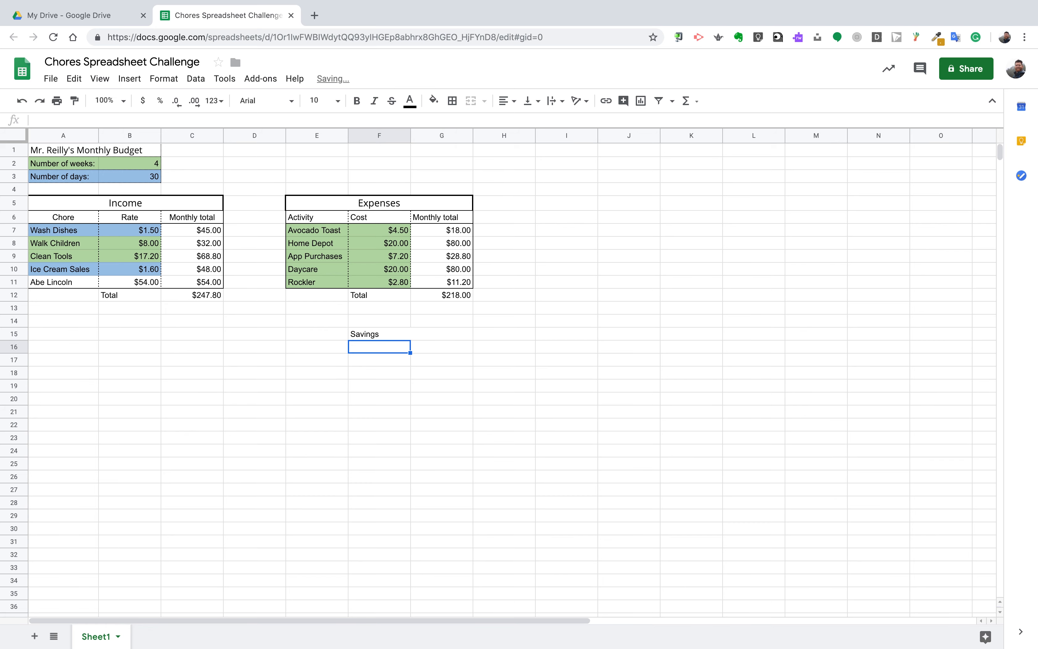
left_click(378, 330)
left_click(506, 100)
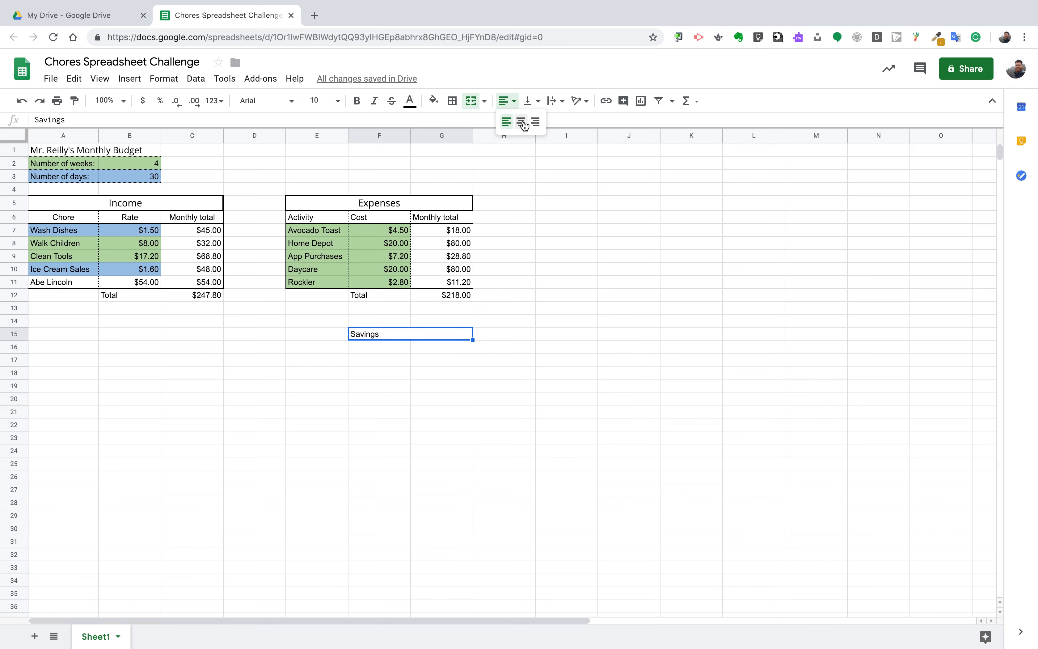
left_click(515, 121)
left_click_drag(379, 336, 386, 333)
Label F16 Monthly Savings and subtract total expenses from total income in G16 with =sum(C12-G12).
left_click(380, 346)
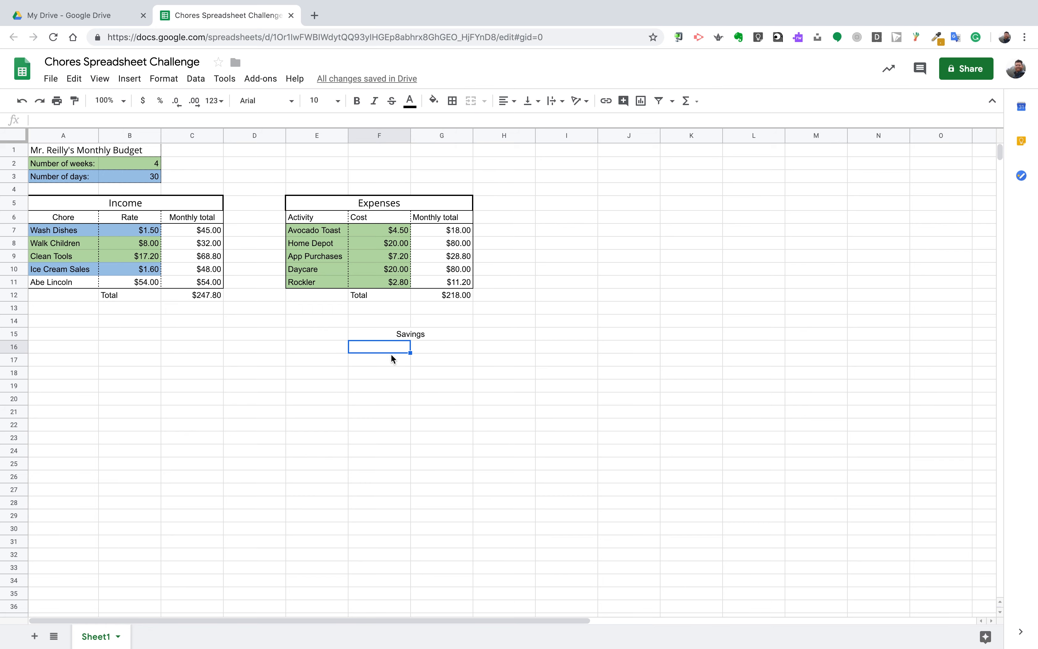
type("Monthly Savings")
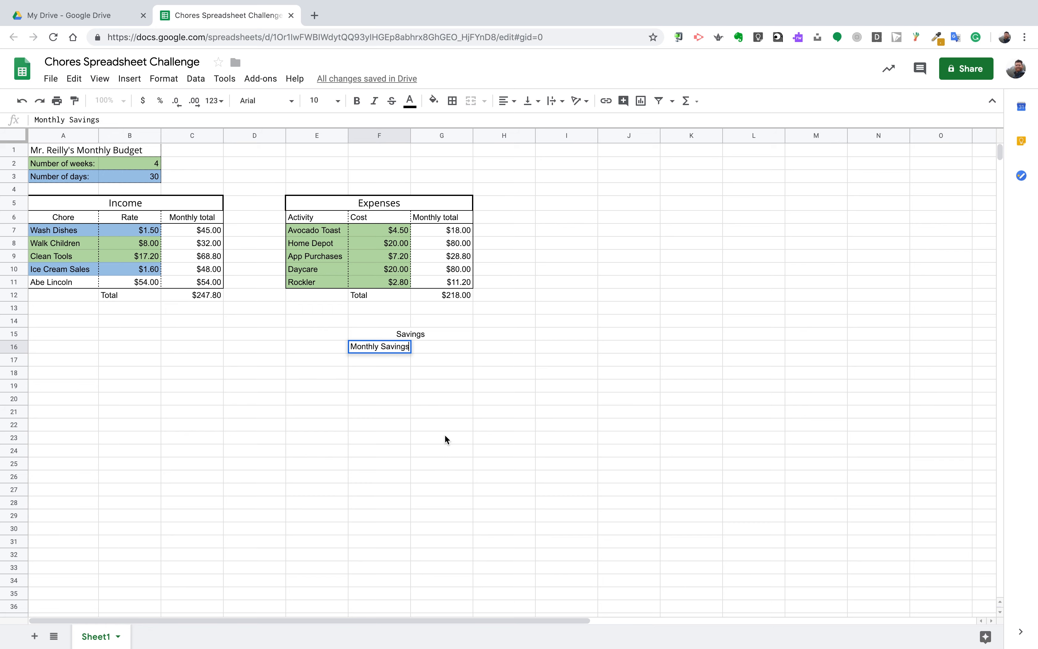
left_click(431, 351)
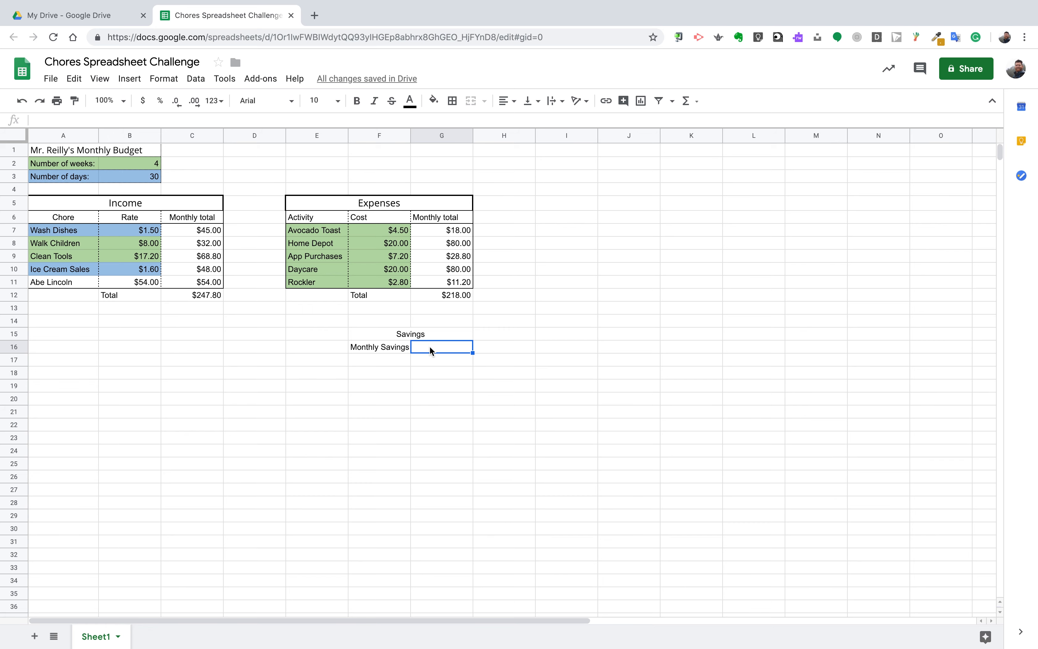
type("=sum")
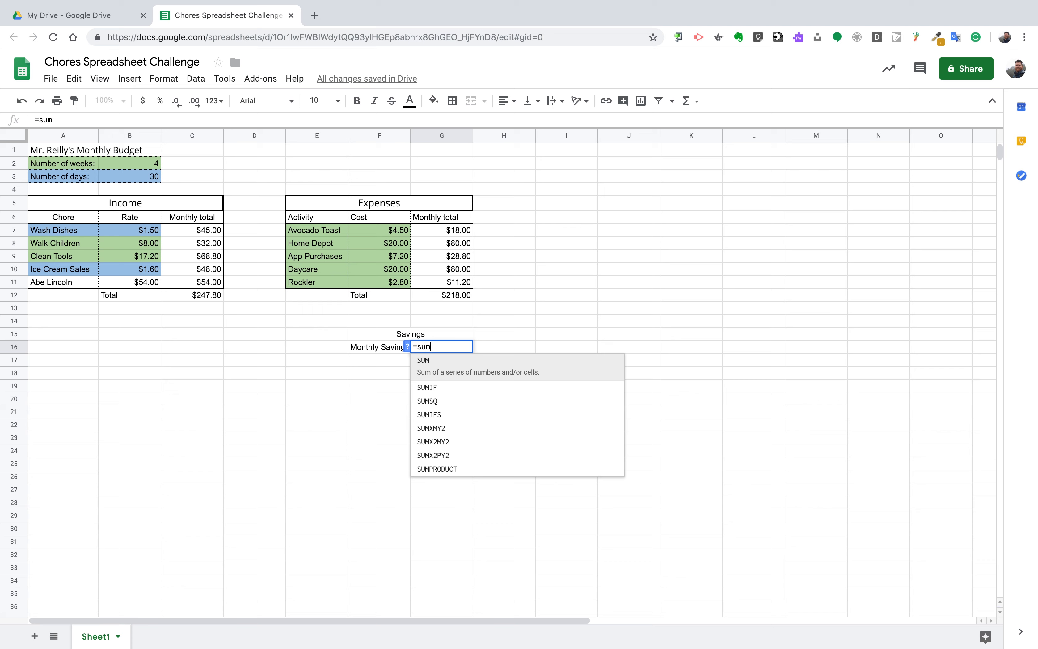
type("(")
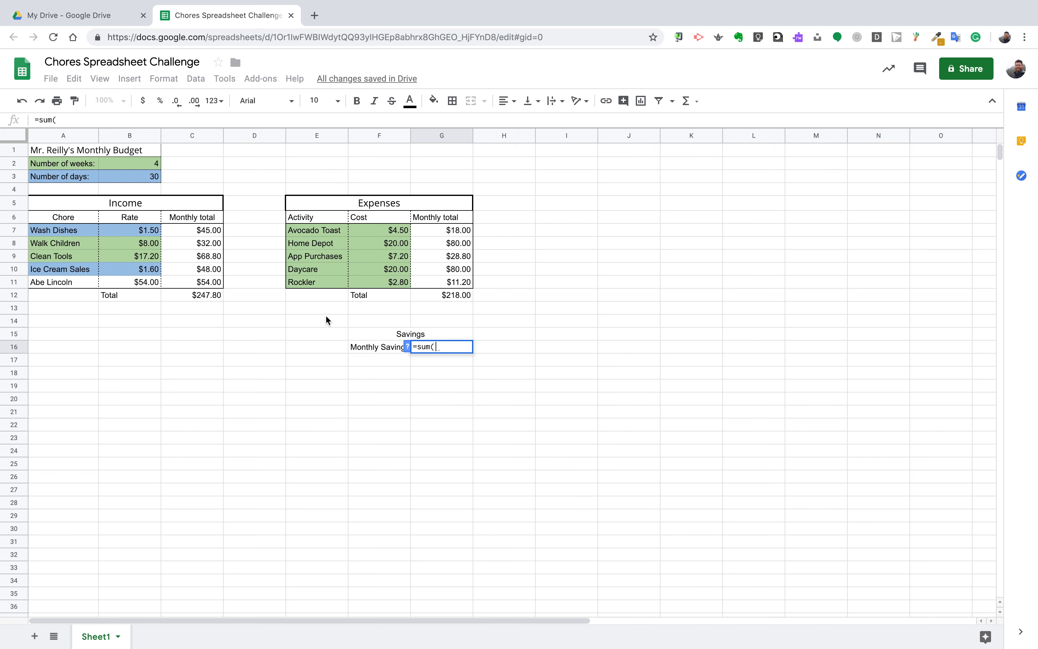
left_click(199, 296)
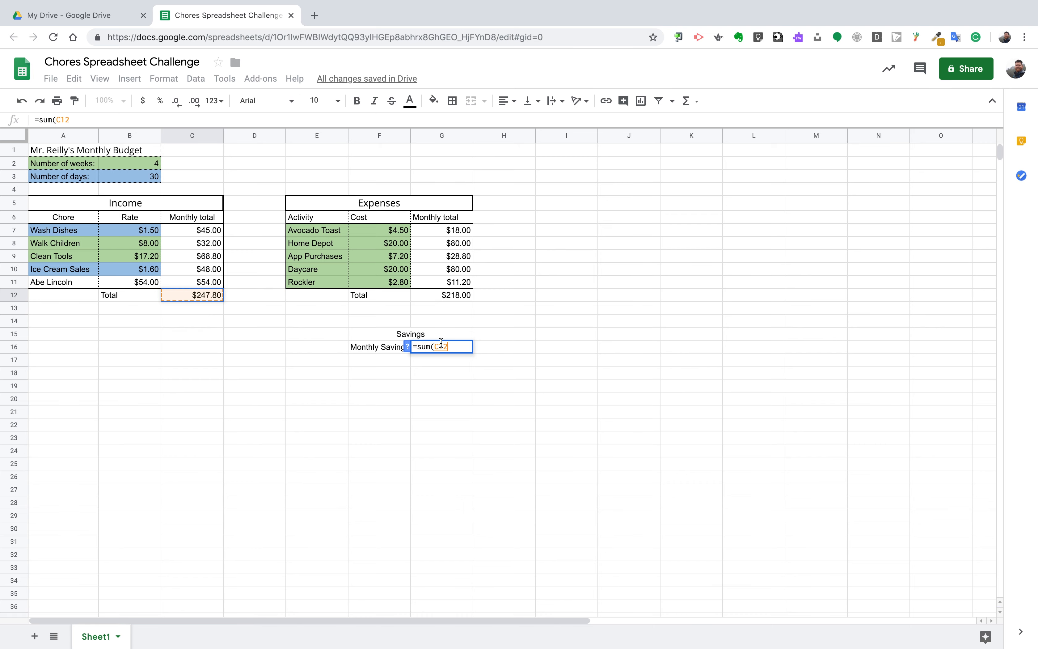
type("-")
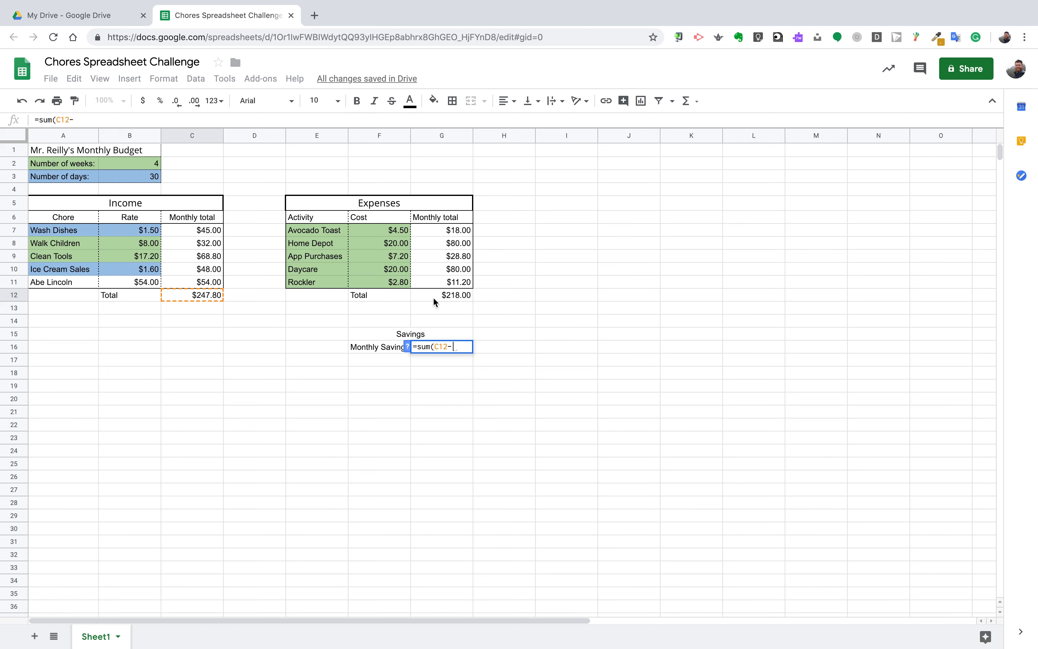
left_click(452, 294)
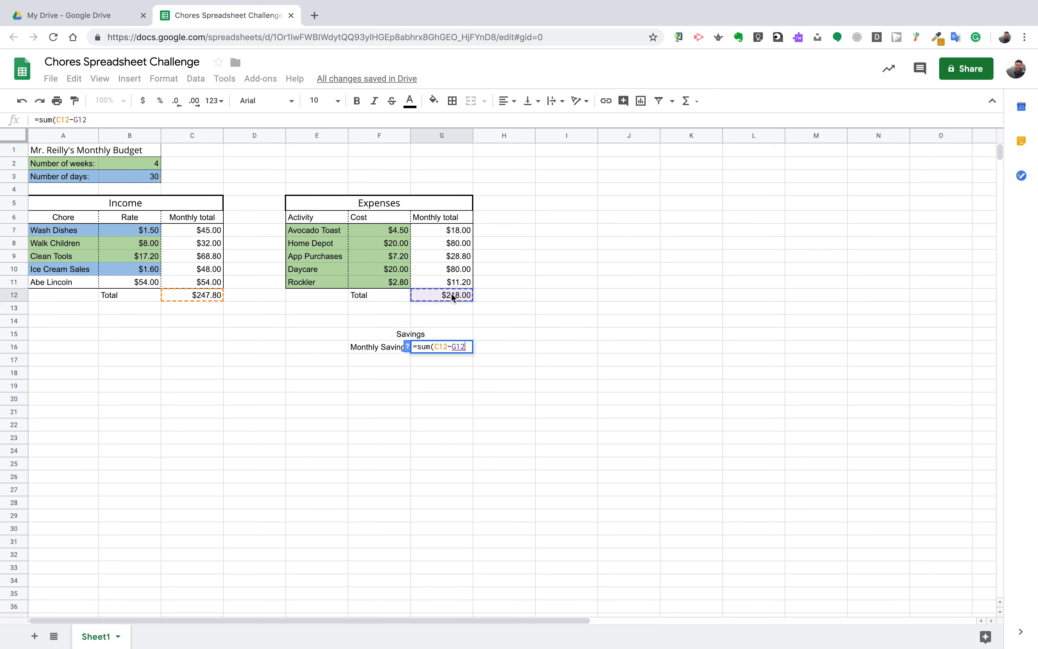
type(")")
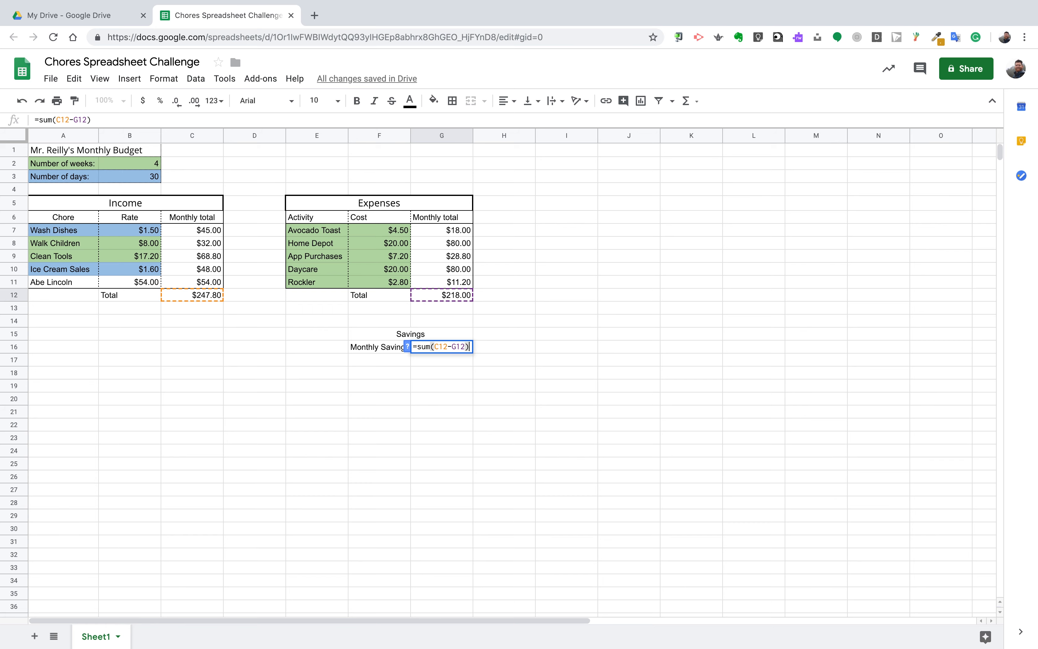
key("Return")
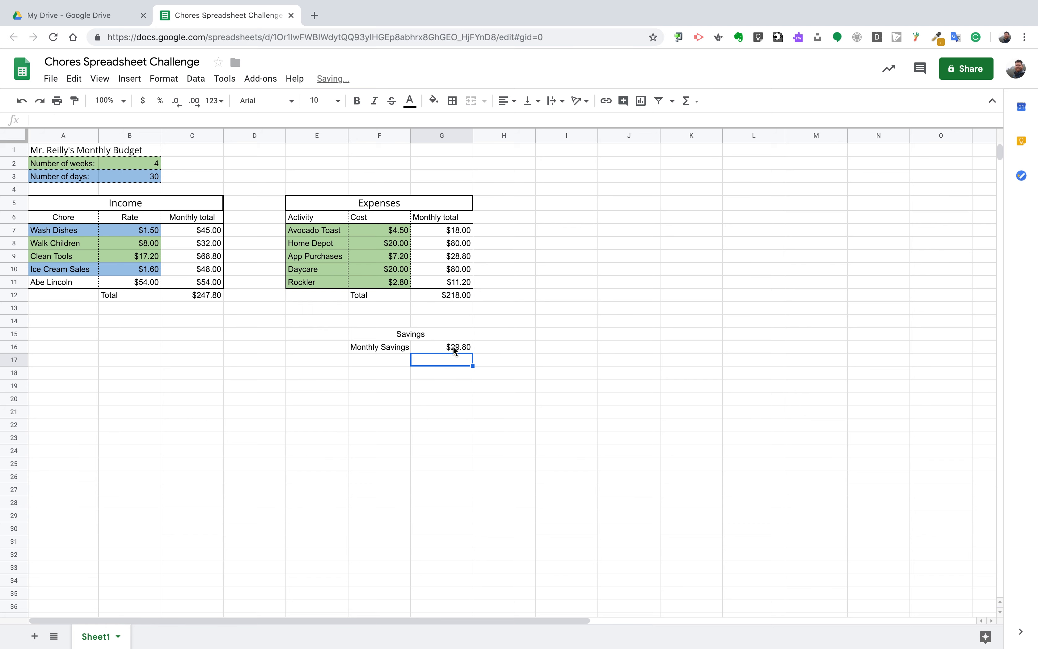
left_click(455, 349)
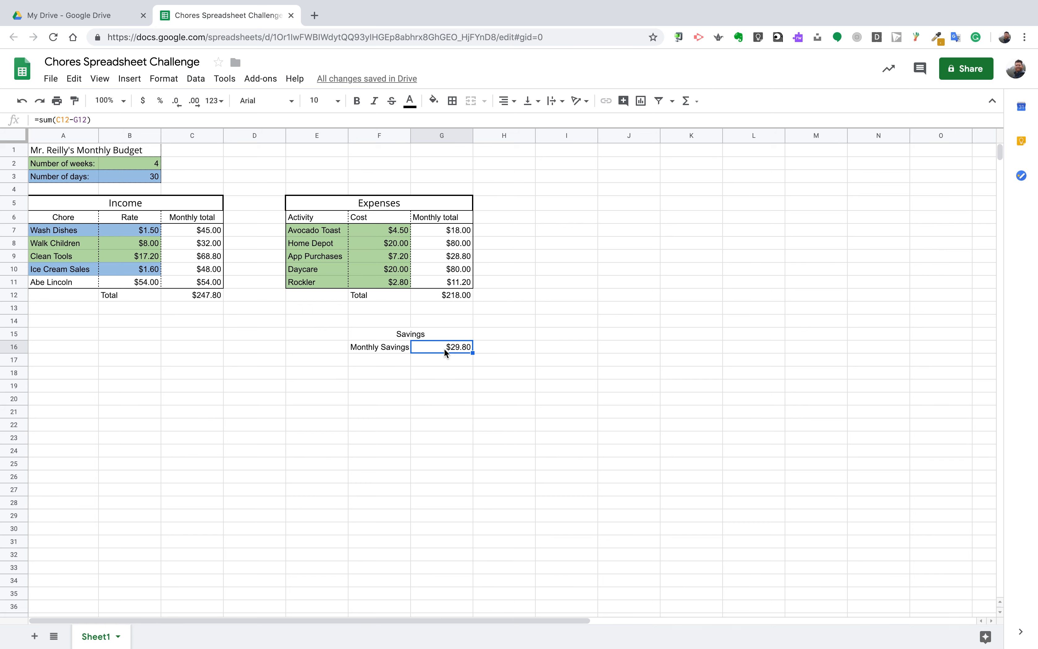
Label F17 Yearly and calculate the annual savings in G17 with the formula =sum(G16*12).
left_click(386, 364)
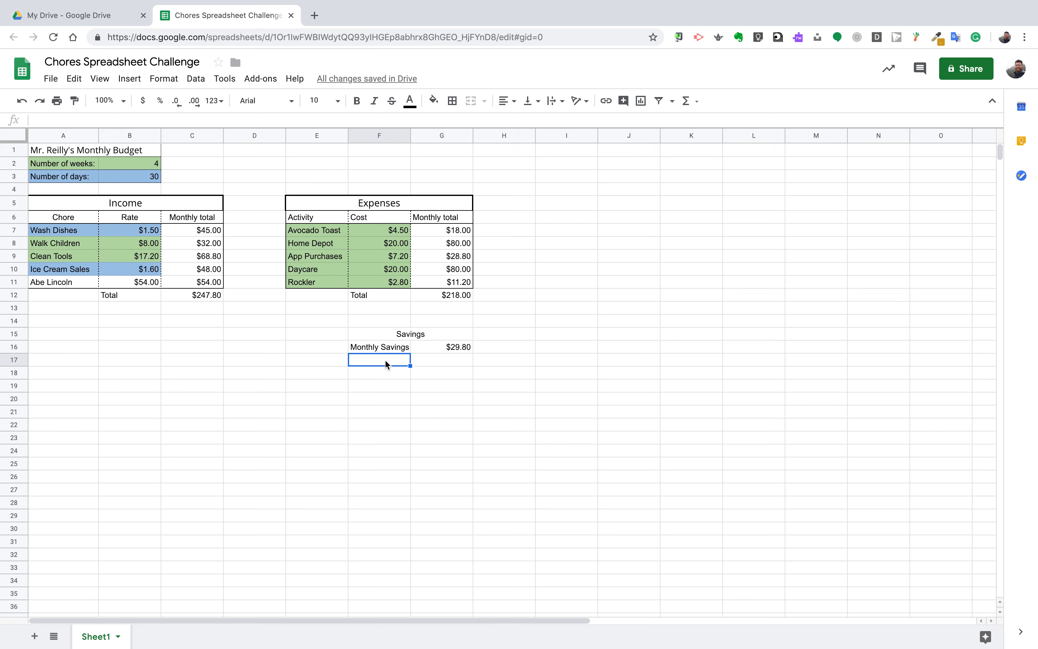
type("Yearly")
left_click(455, 361)
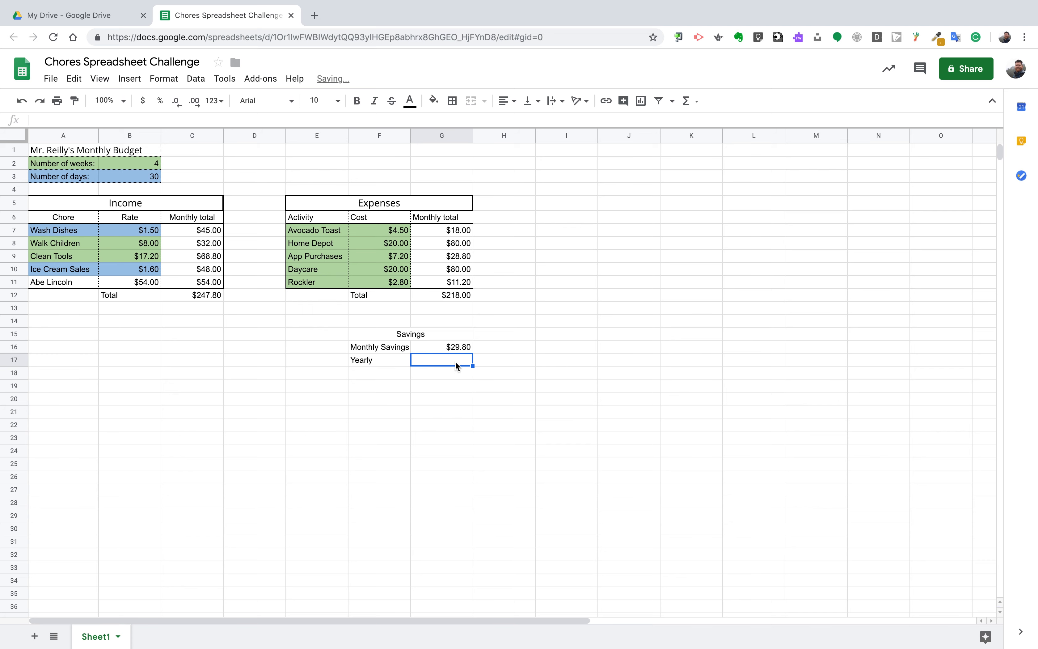
type("=sum(")
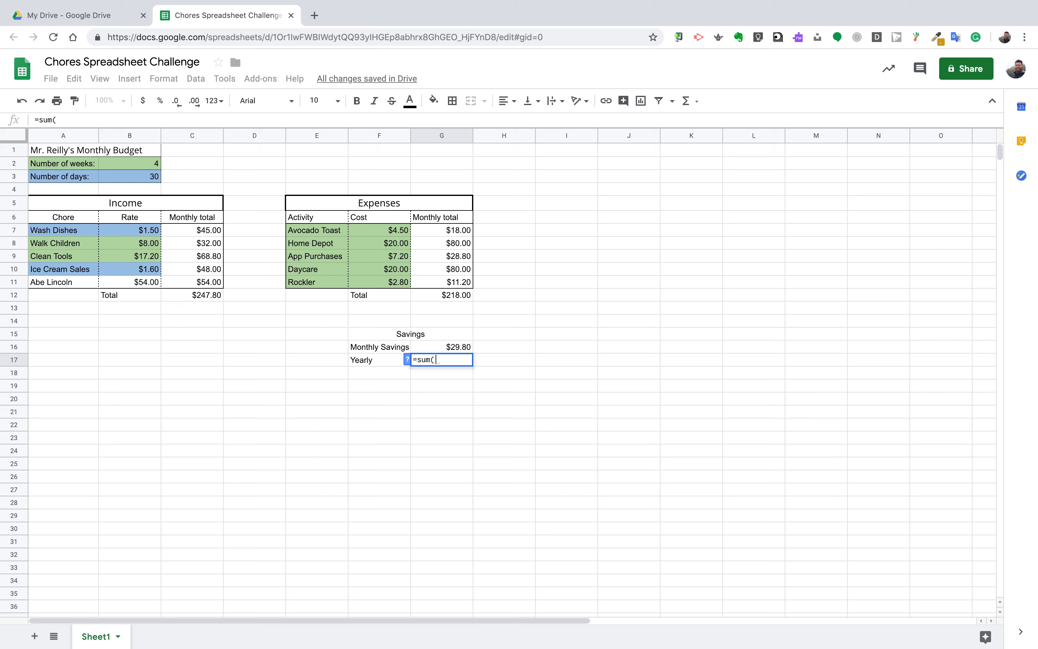
left_click(459, 348)
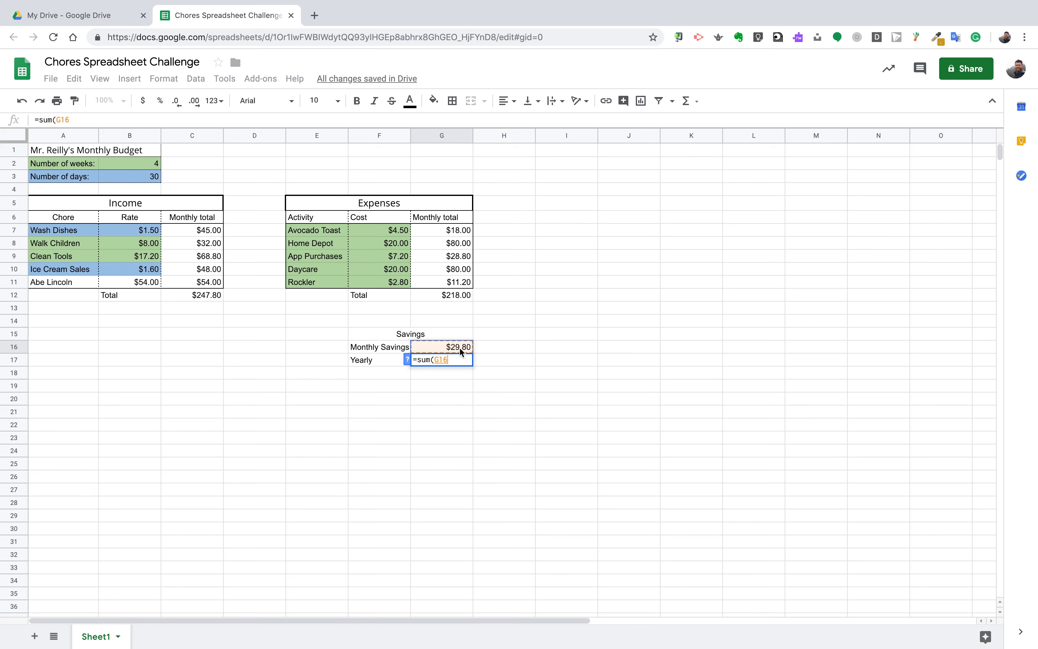
type("*")
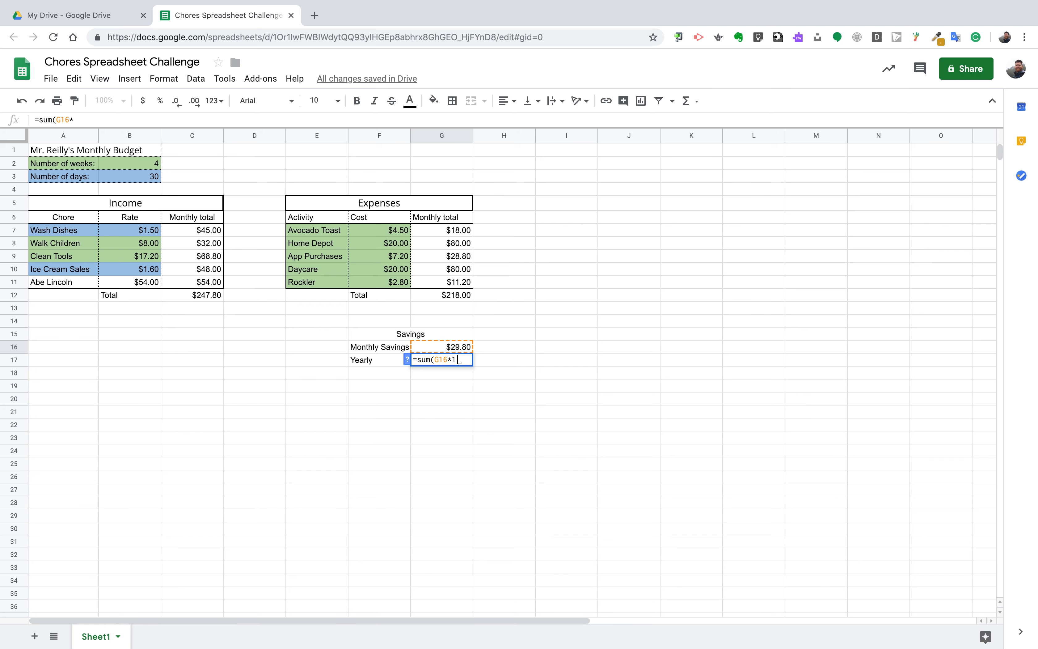
type("12)")
key("Return")
left_click(457, 364)
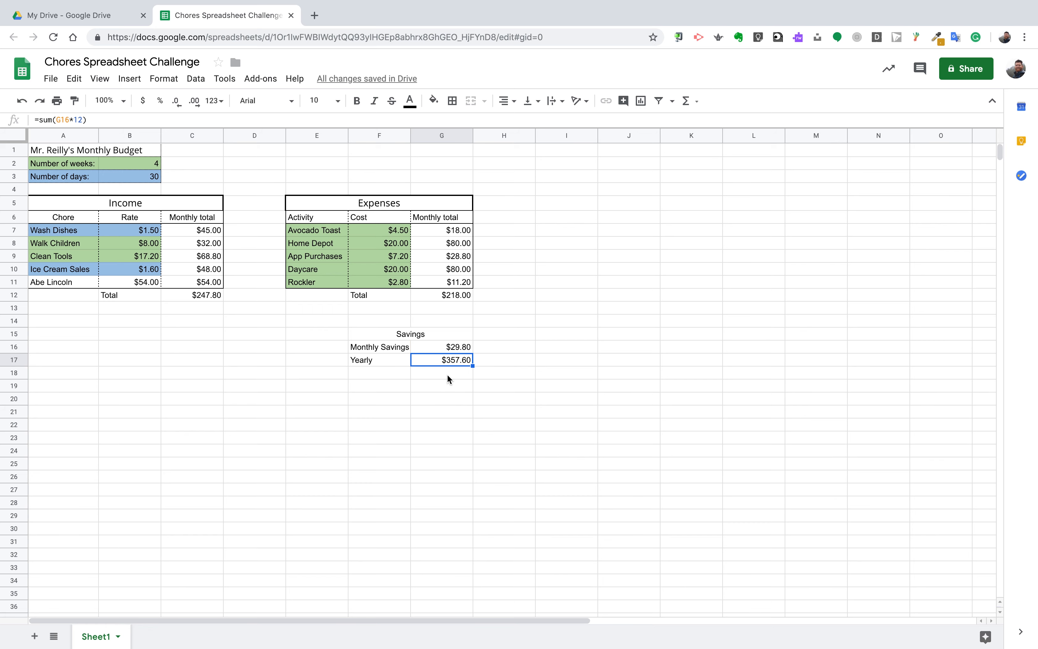
Add a Bucket List row in F18 with the amount 2,500 in G18, formatted as currency.
left_click(372, 378)
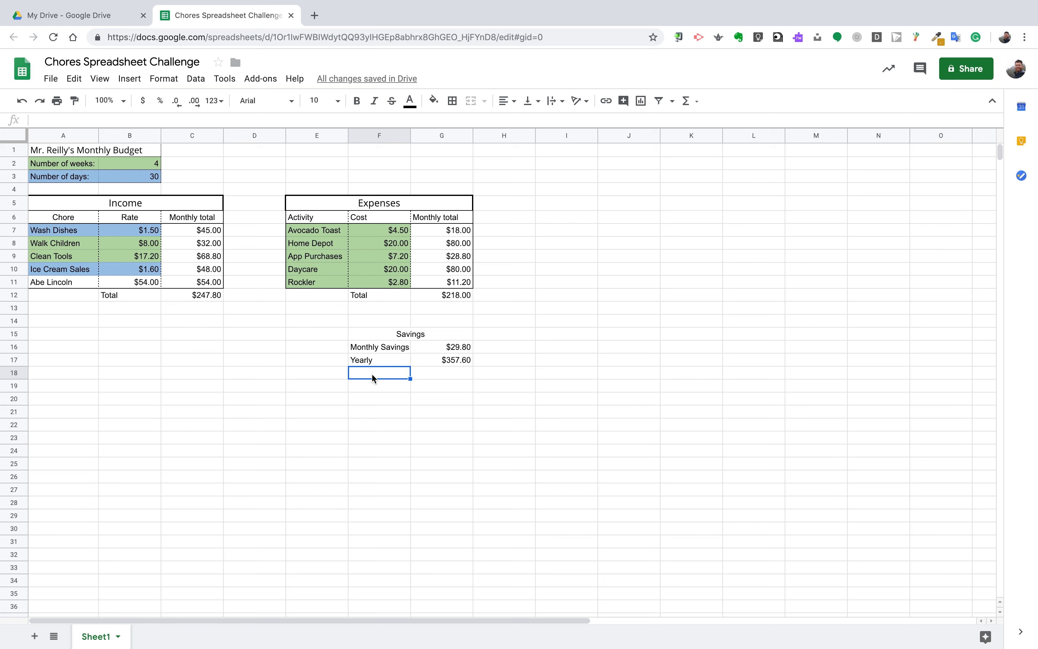
type("Bucket List")
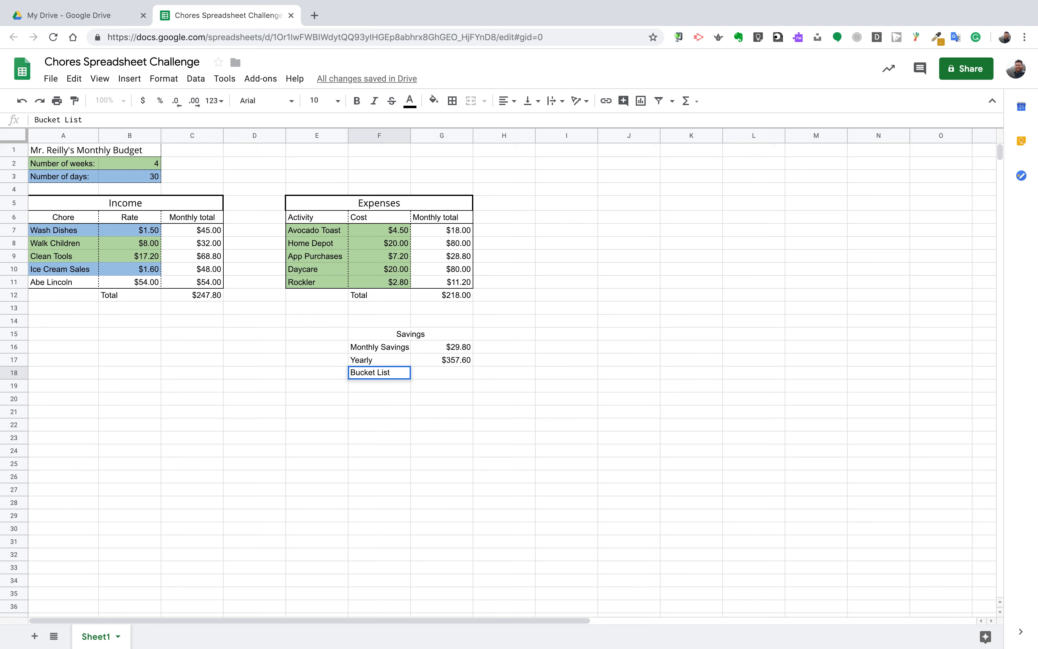
left_click(426, 374)
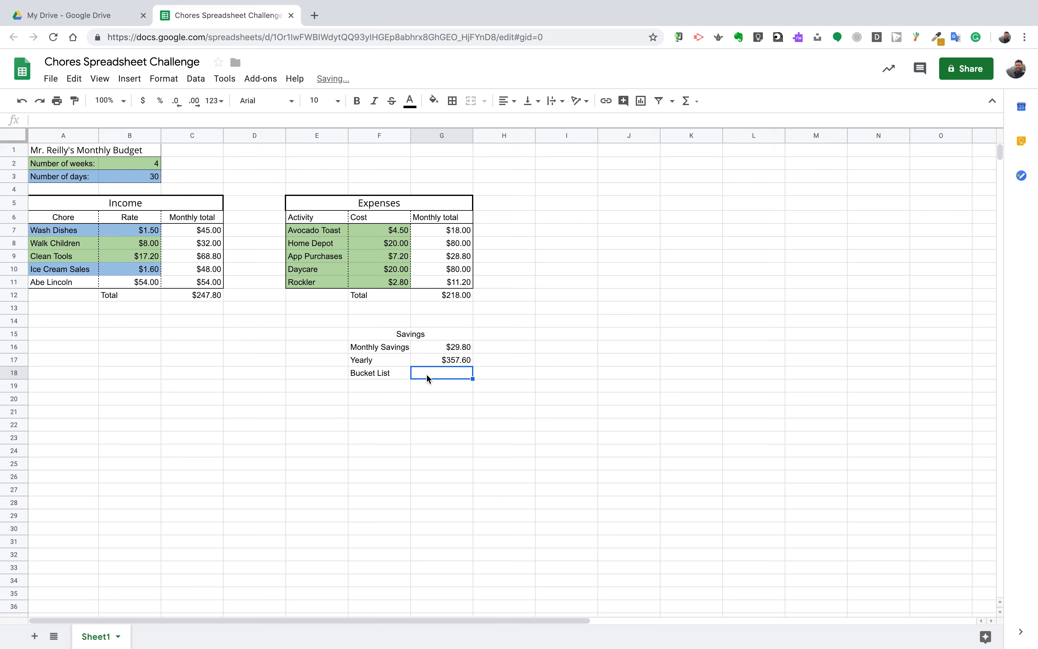
type("2,500")
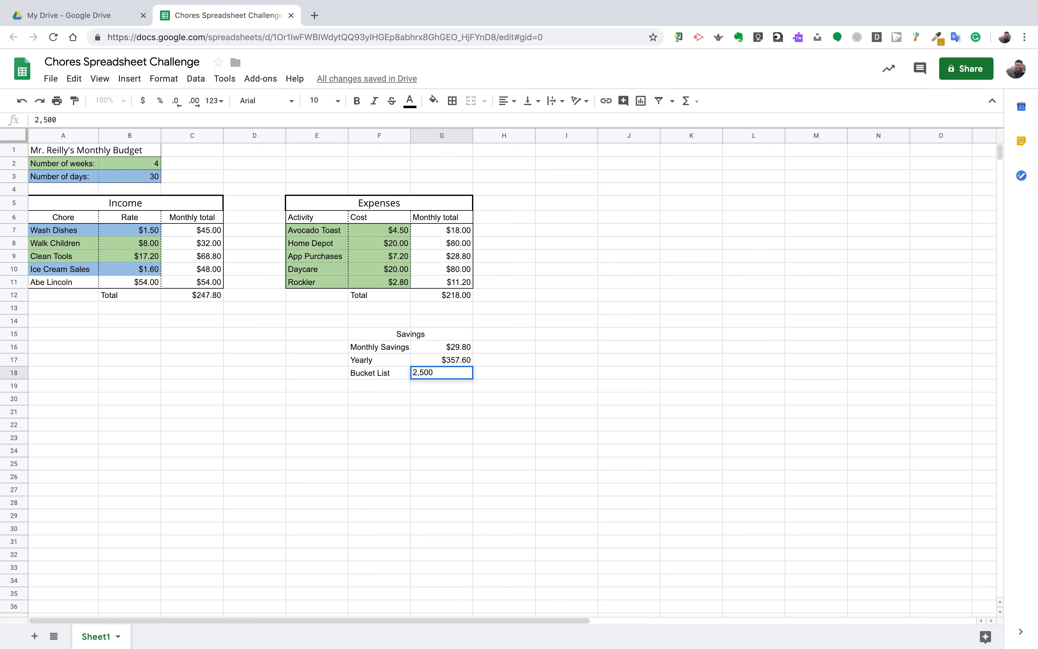
key("Return")
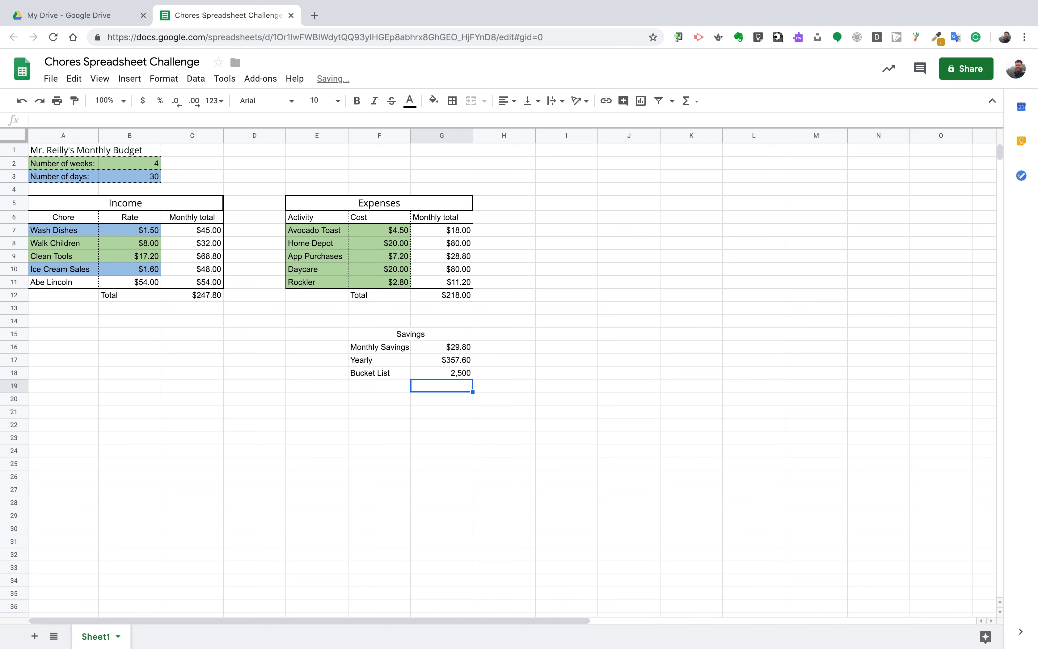
left_click(446, 373)
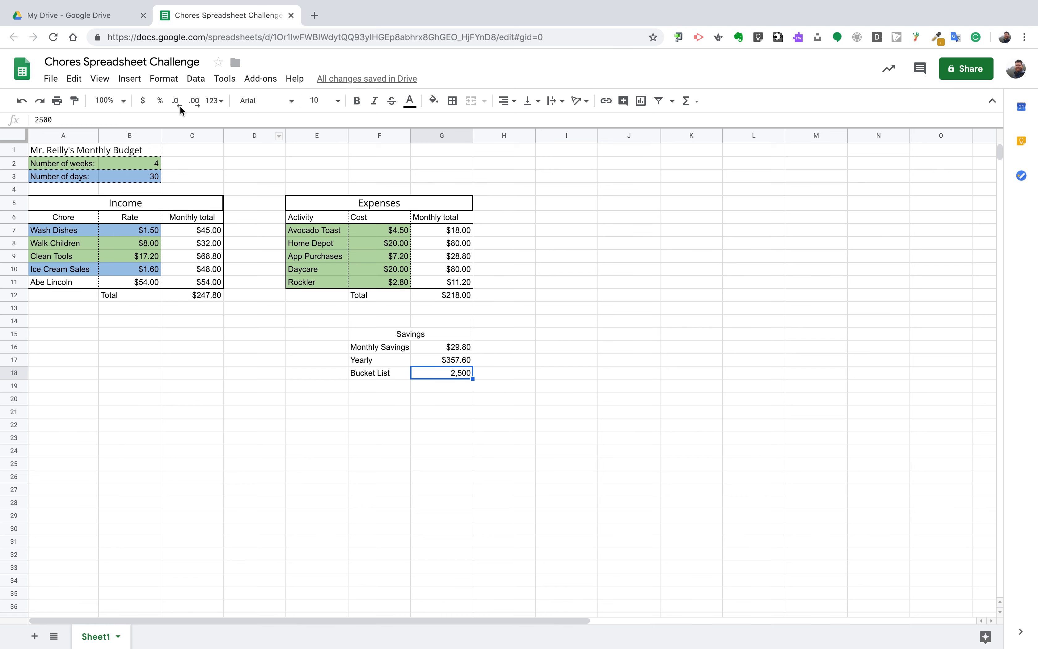
left_click(144, 100)
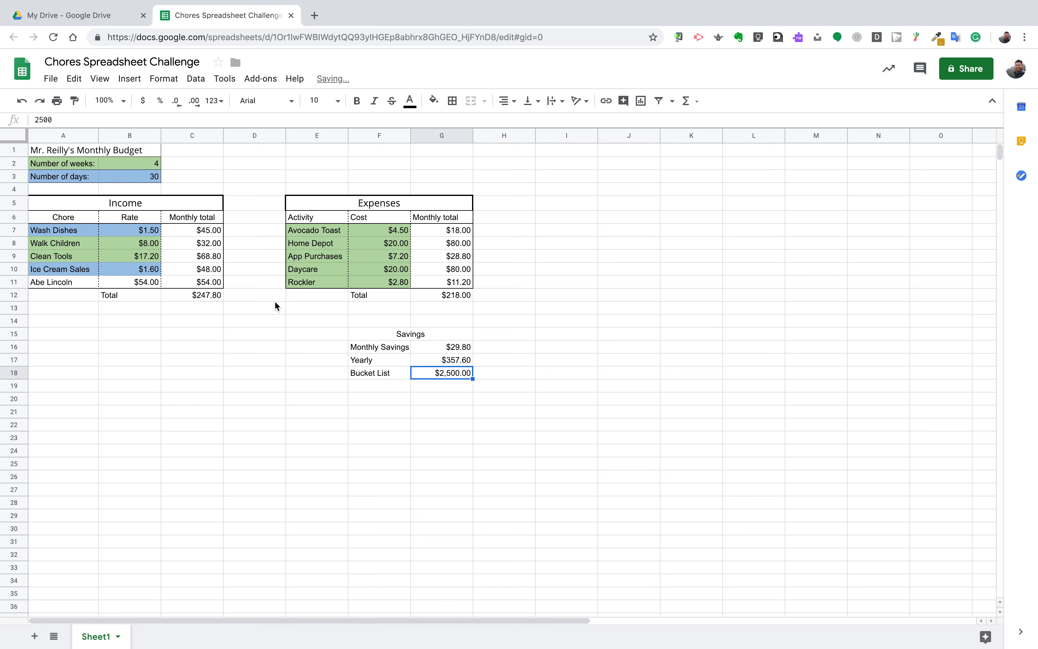
Label F19 Years Needed and divide the bucket list cost by the yearly savings in G19 with =sum(G18/G17).
left_click(371, 385)
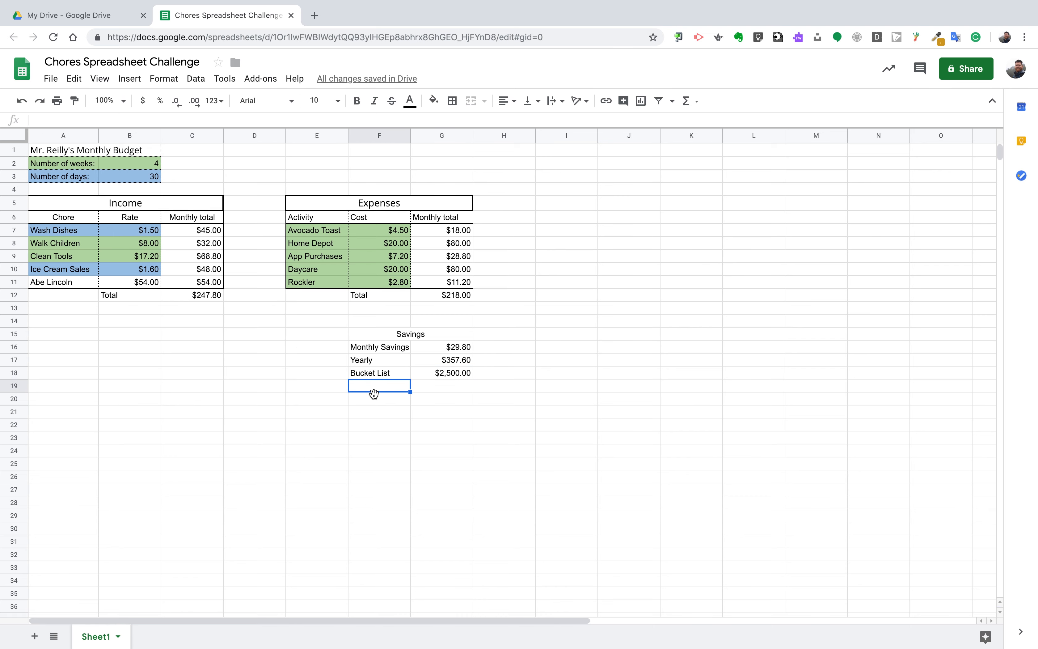
type("Years Needed")
left_click(447, 392)
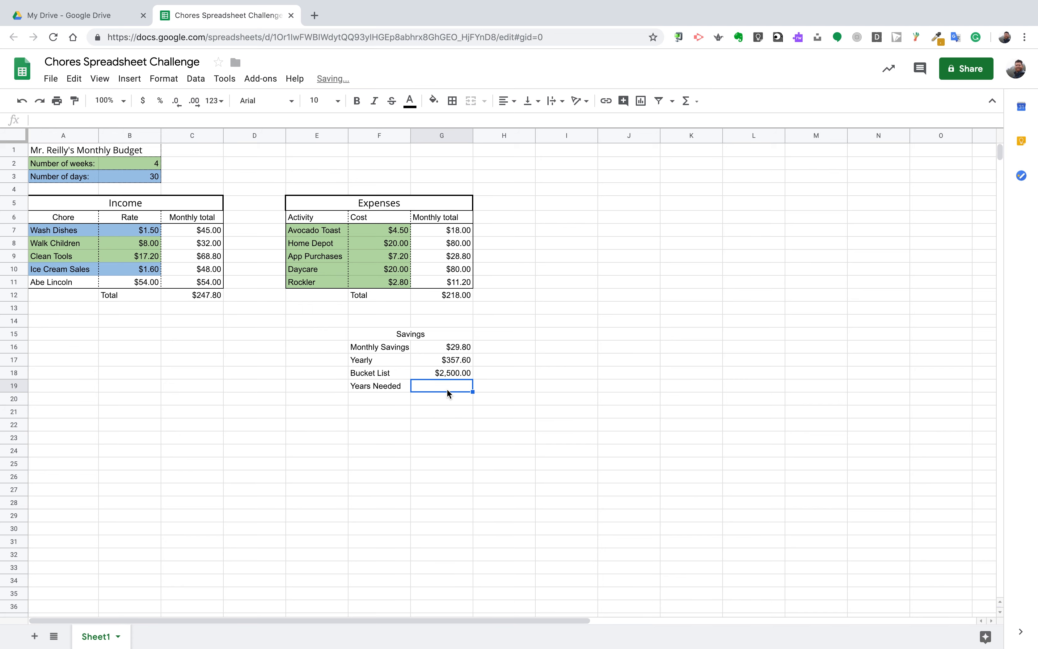
type("=su")
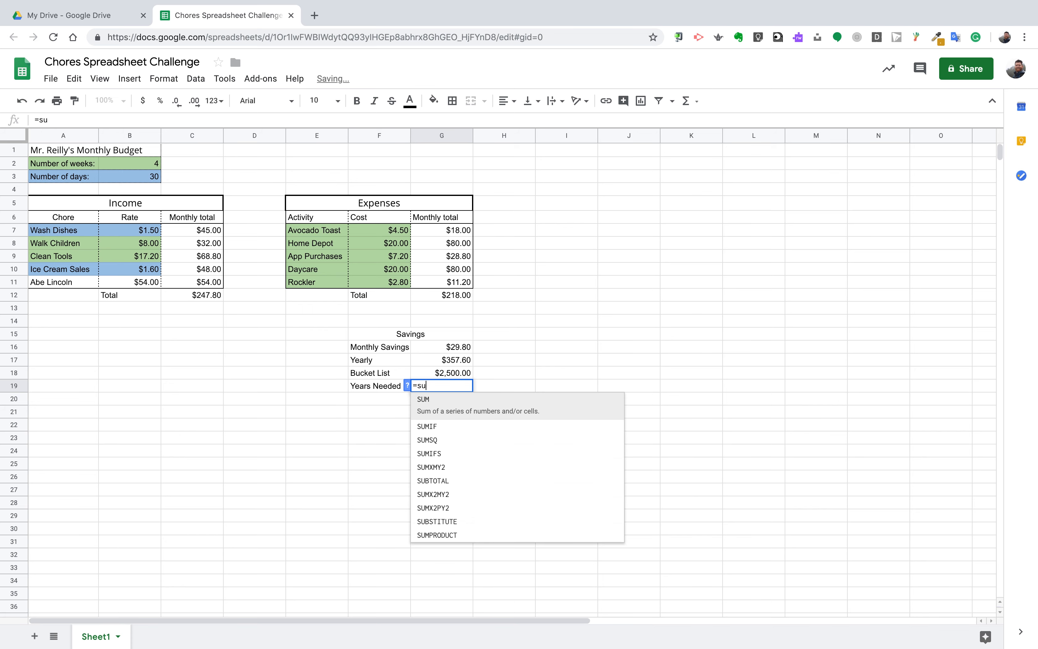
type("m(")
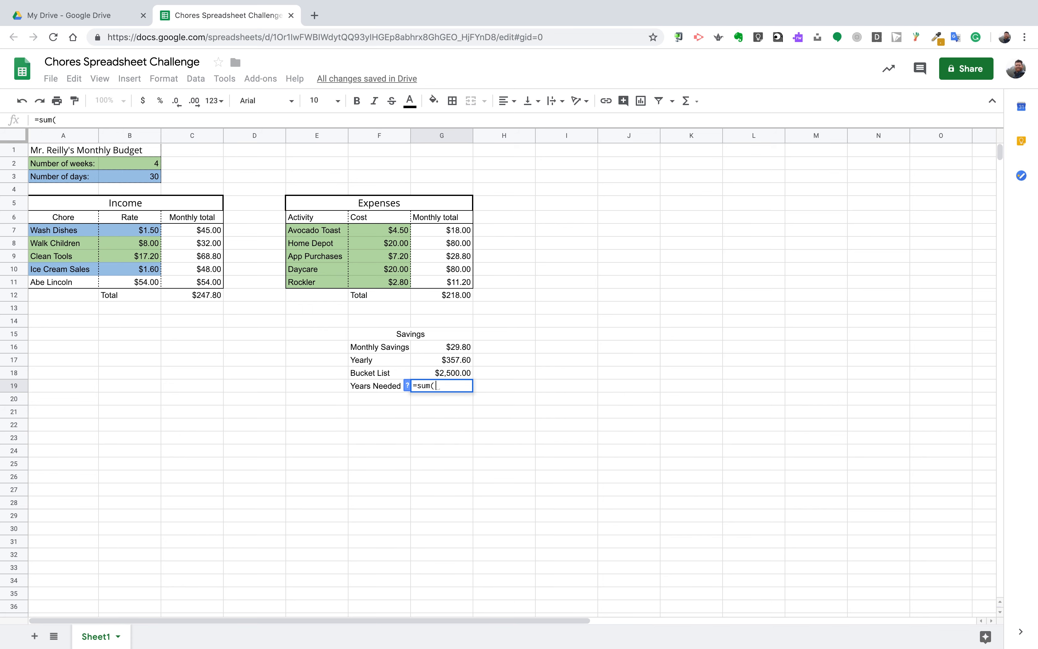
left_click(461, 371)
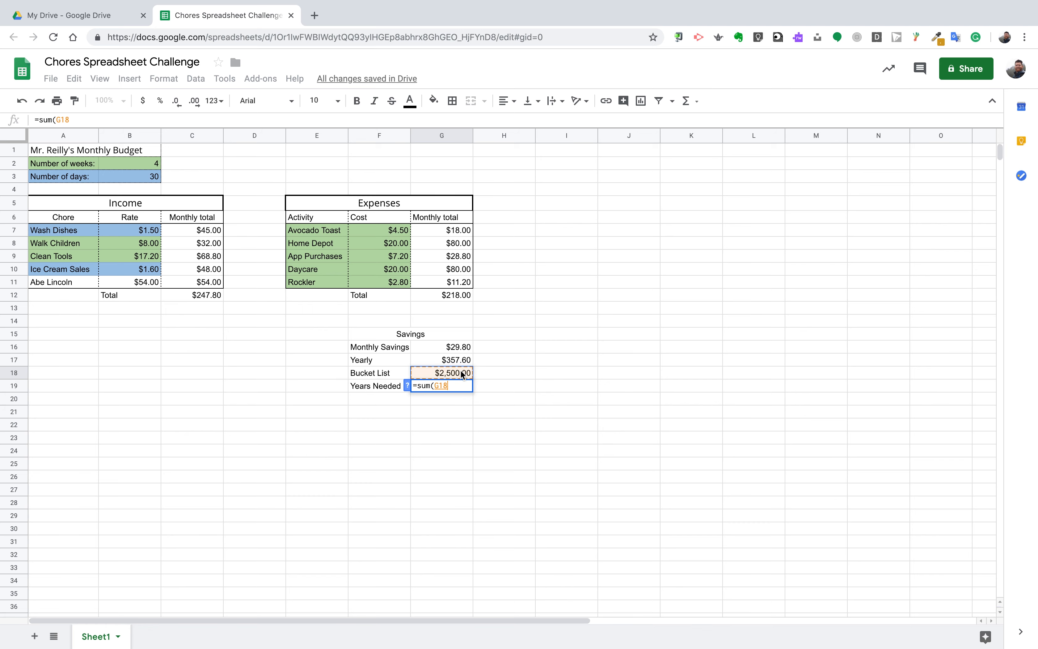
type("/")
left_click(463, 362)
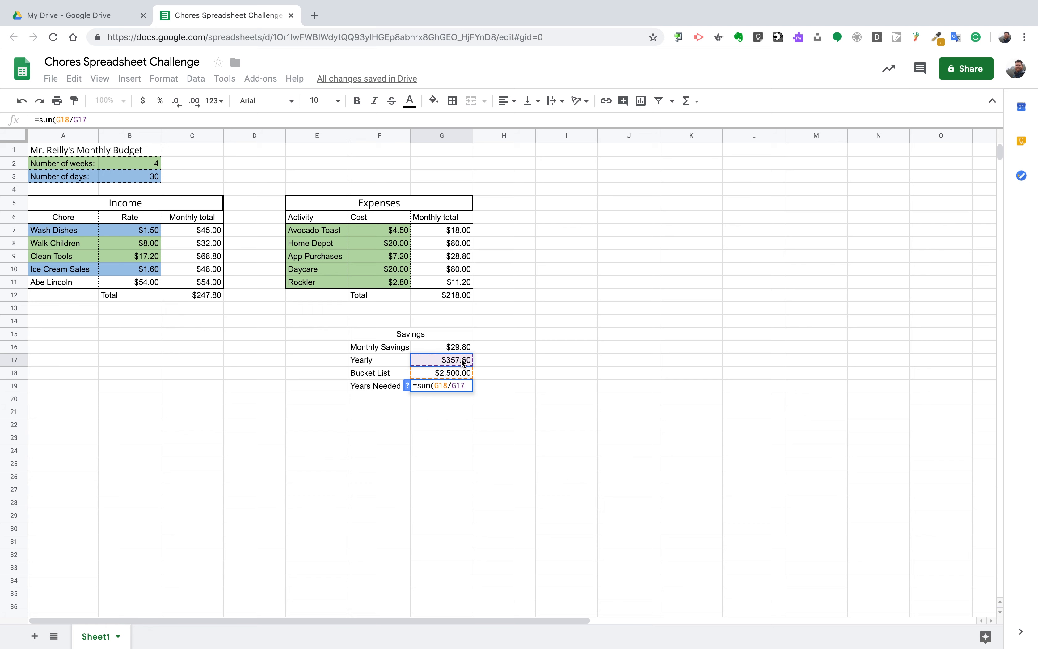
key("Return")
Reduce the Years Needed value in G19 to one decimal place.
left_click(454, 389)
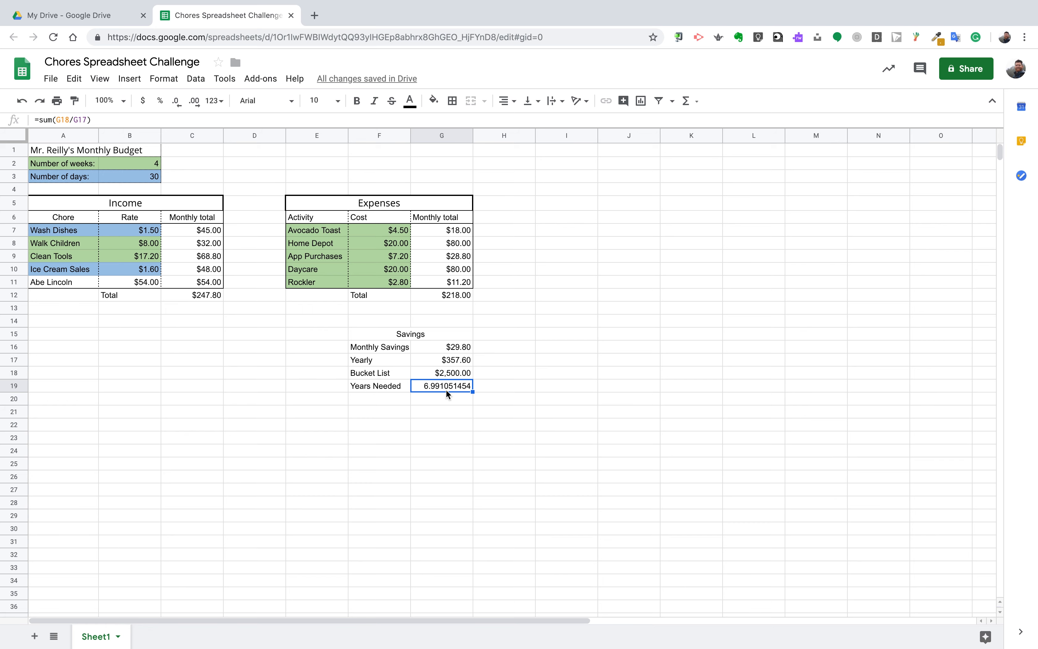
left_click(180, 103)
left_click(180, 103)
left_click(180, 103)
left_click(180, 103)
left_click(180, 103)
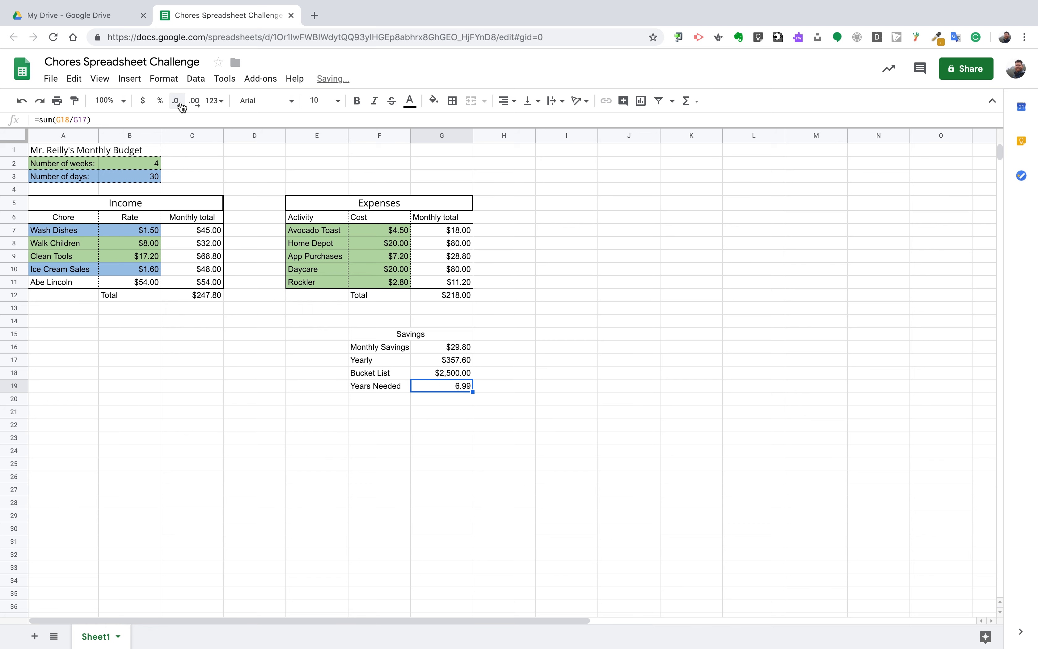
left_click(181, 105)
left_click(195, 102)
left_click(180, 109)
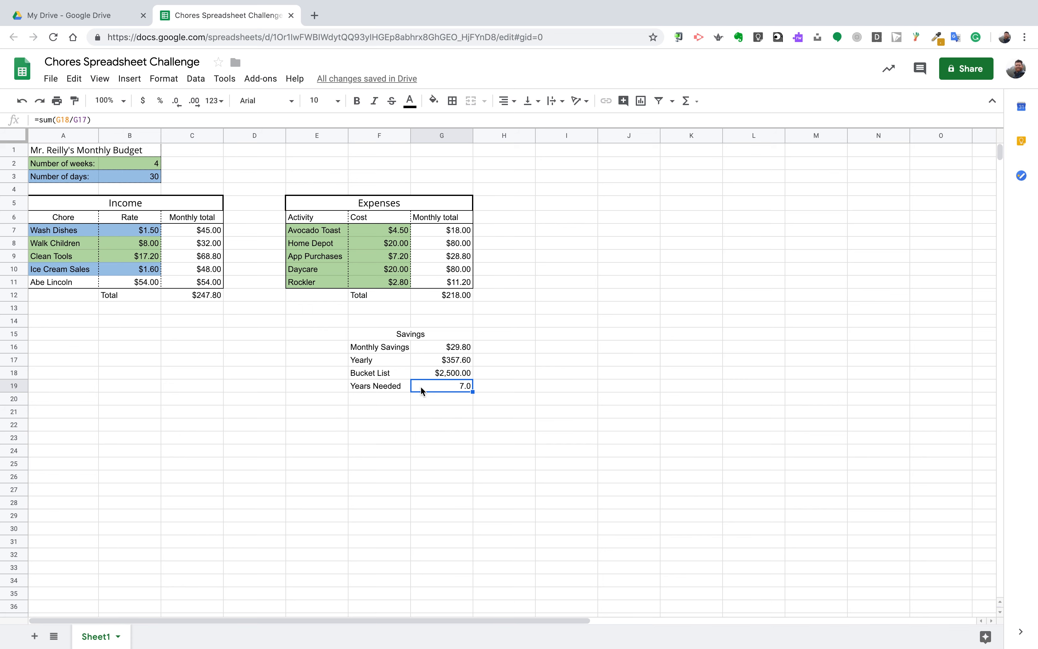
Apply a medium-thickness solid outer border around the merged Savings heading in F15:G15.
left_click(378, 337)
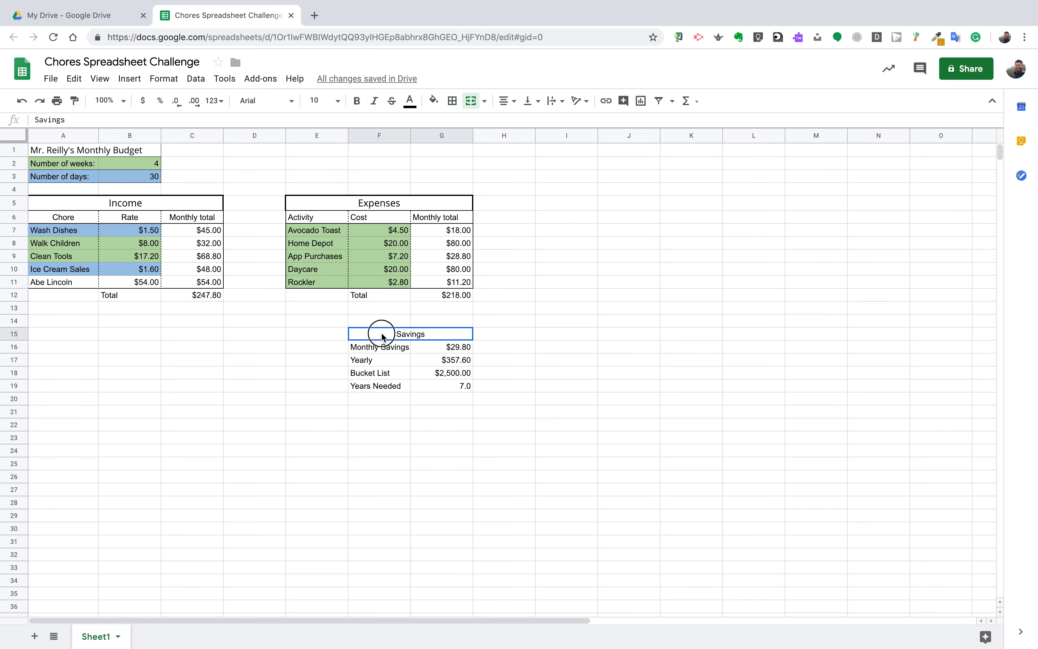
left_click(455, 107)
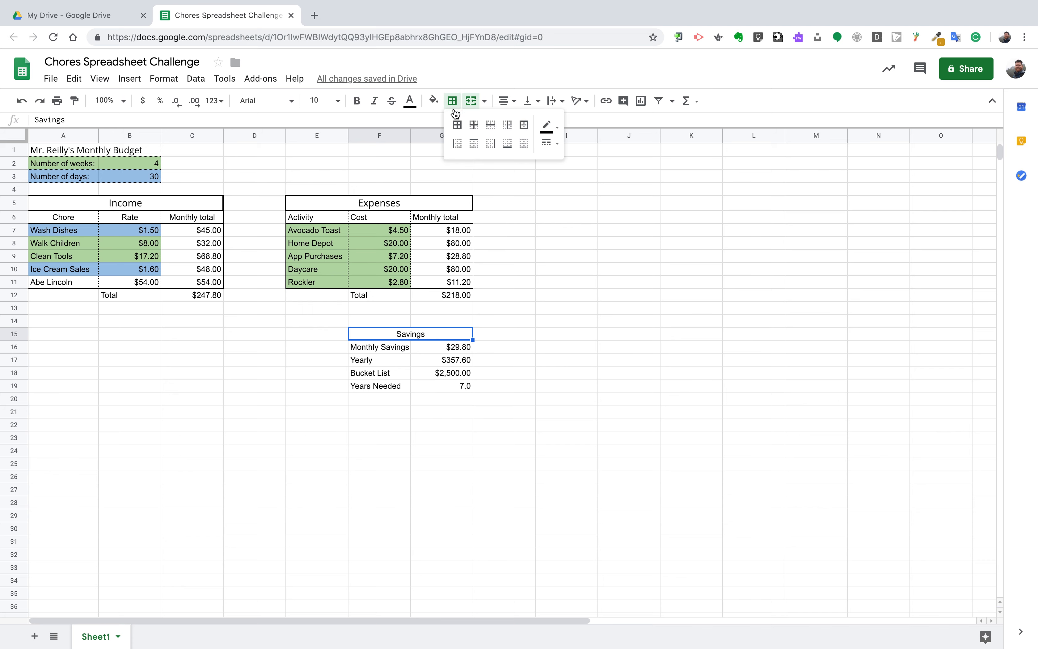
left_click(528, 135)
left_click(548, 143)
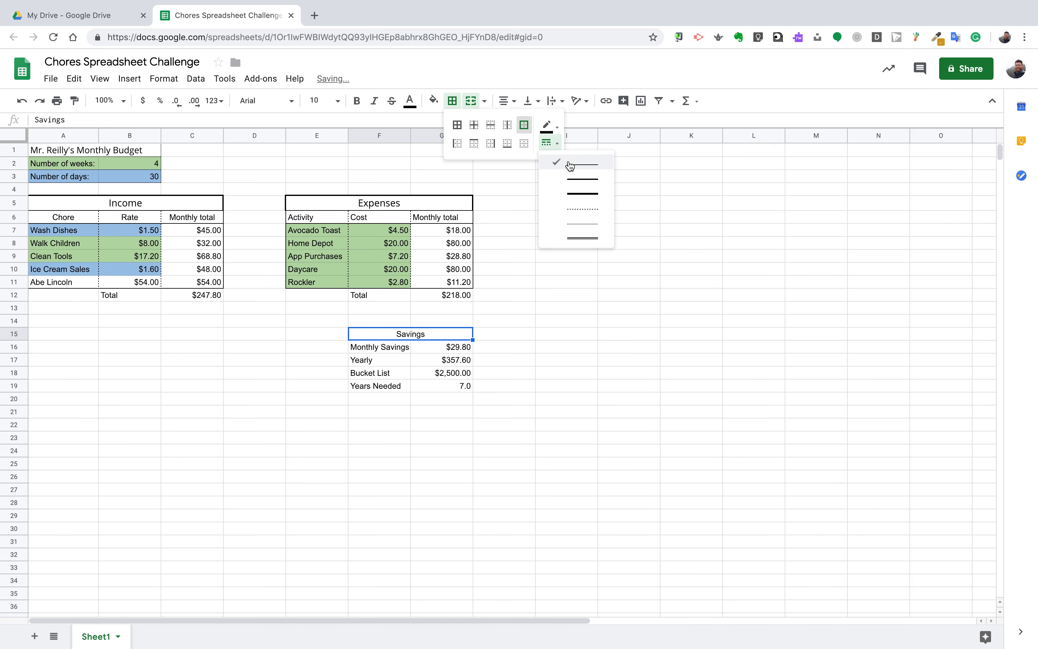
left_click(573, 179)
Add a thin solid outer border around the savings rows F16:G19, with a dotted vertical line between the two columns.
left_click_drag(377, 349, 442, 386)
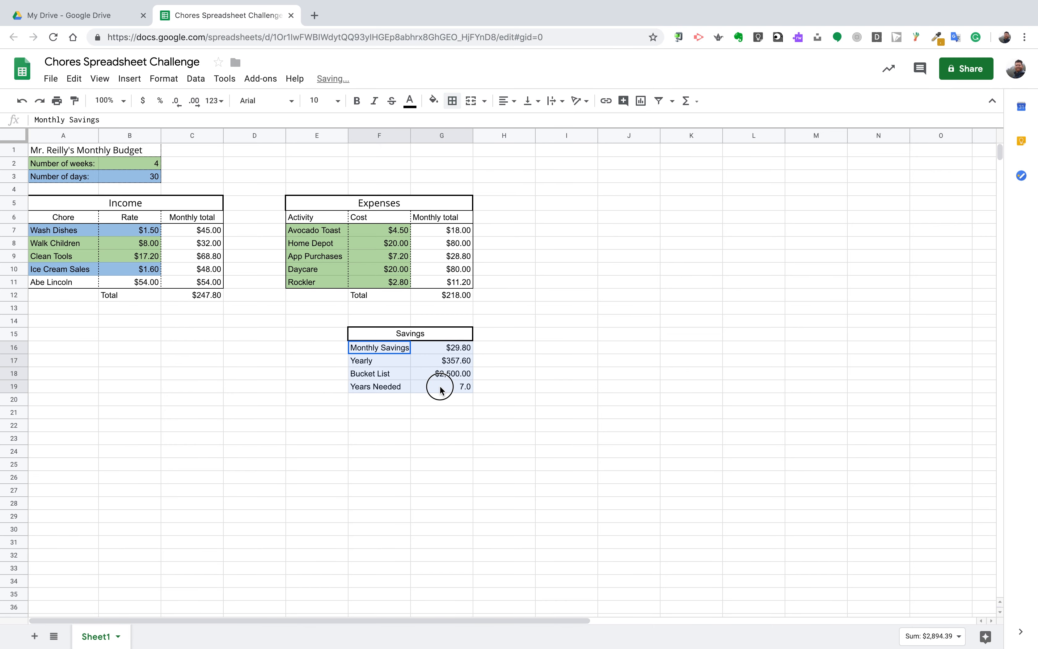
left_click(452, 100)
left_click(524, 125)
left_click(553, 151)
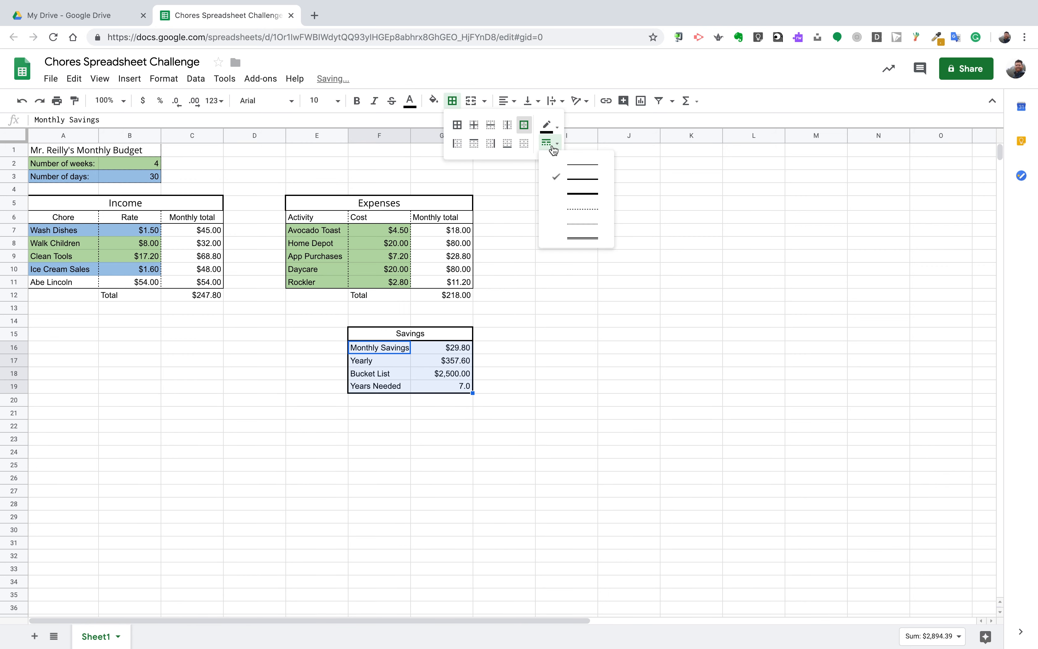
left_click(564, 168)
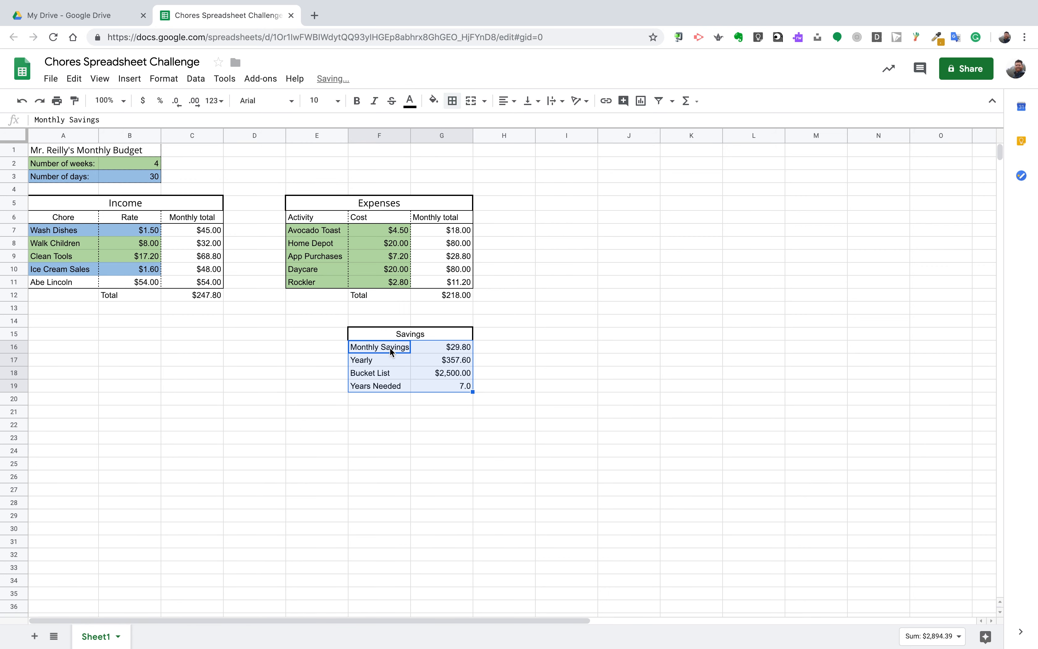
left_click(469, 387)
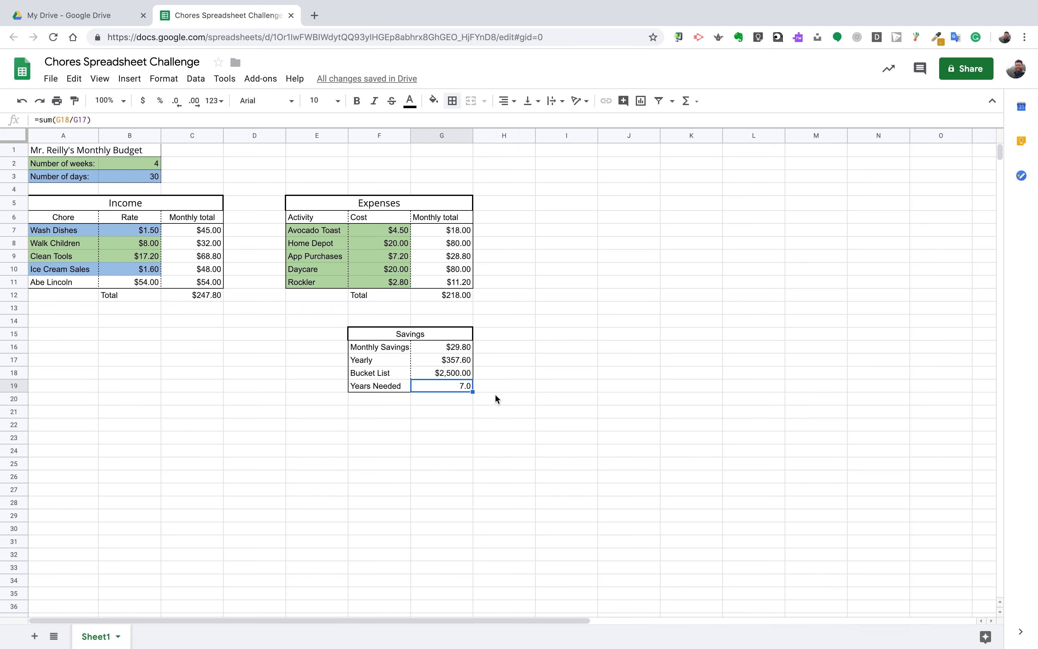
key("Tab")
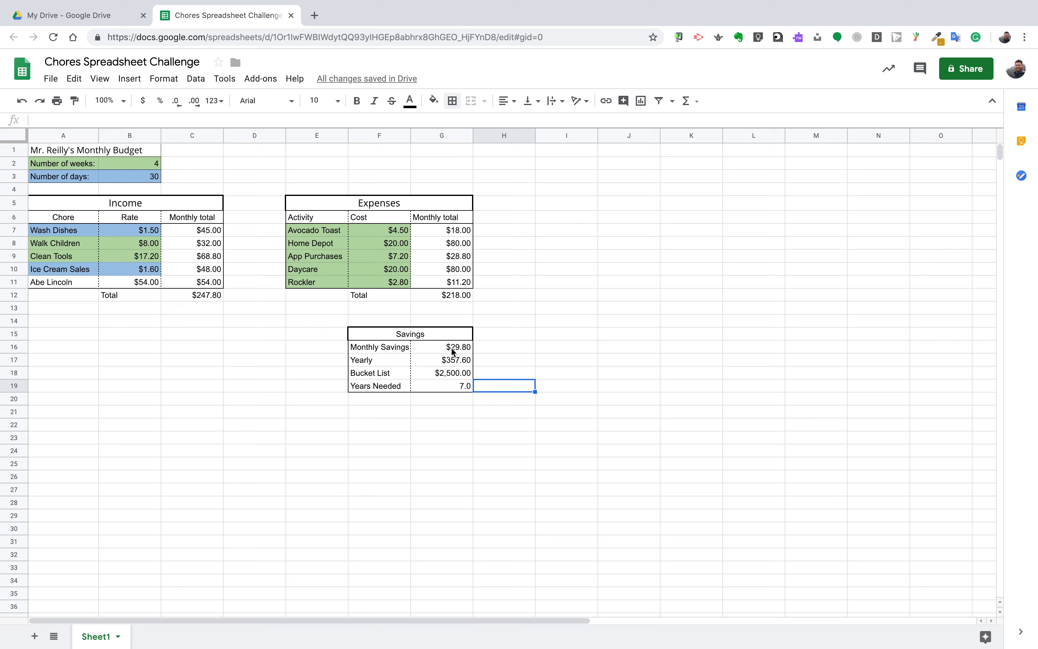
left_click(455, 388)
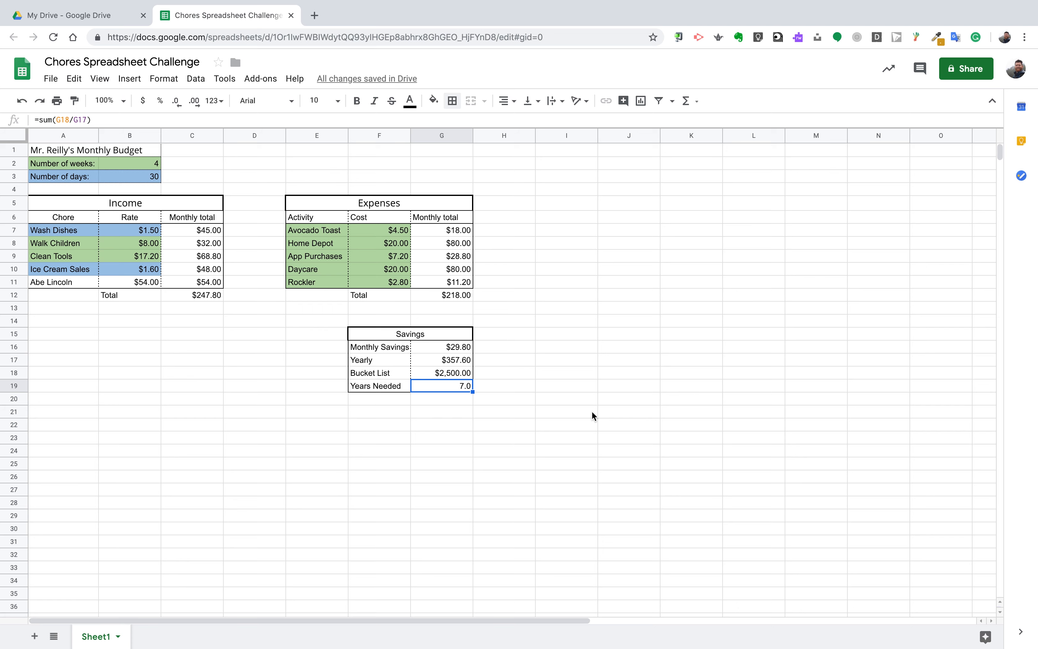
left_click(239, 64)
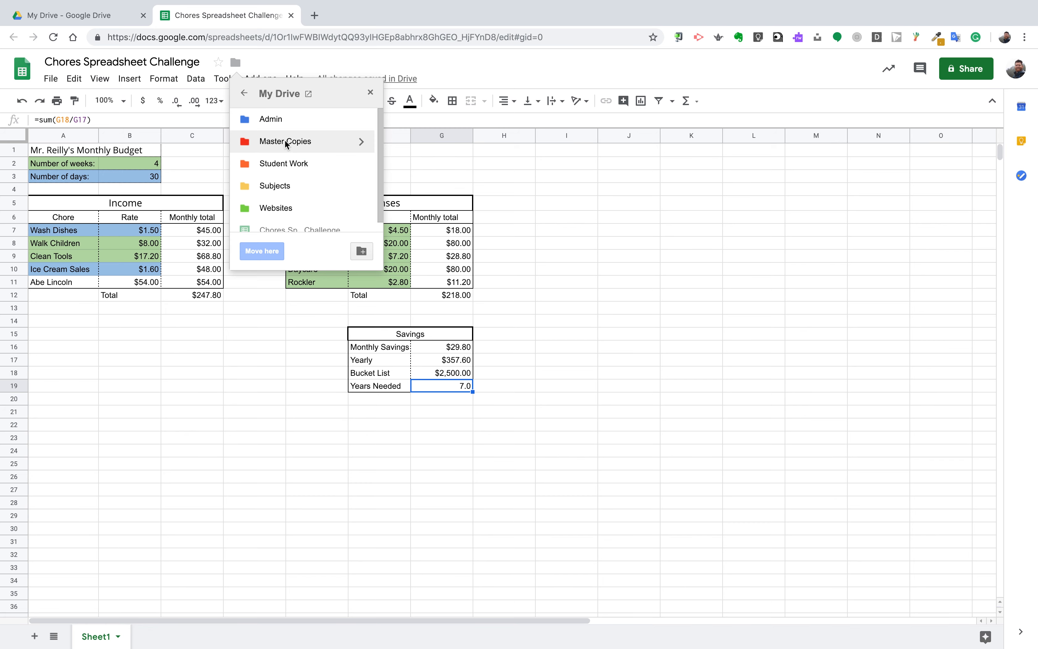
double_click(286, 192)
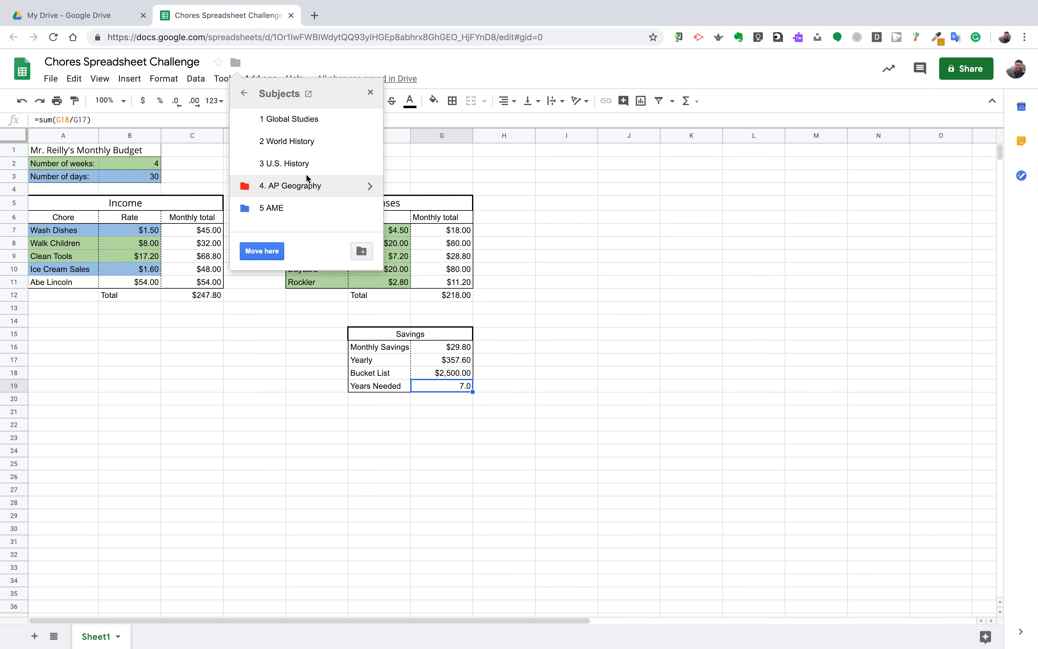
left_click(322, 122)
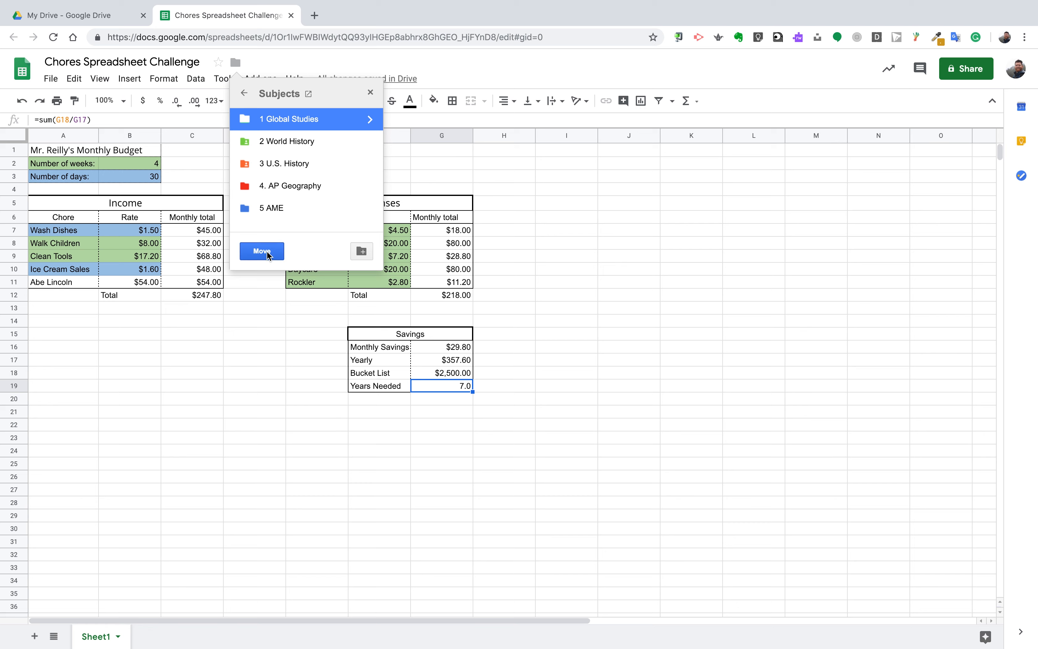
left_click(528, 294)
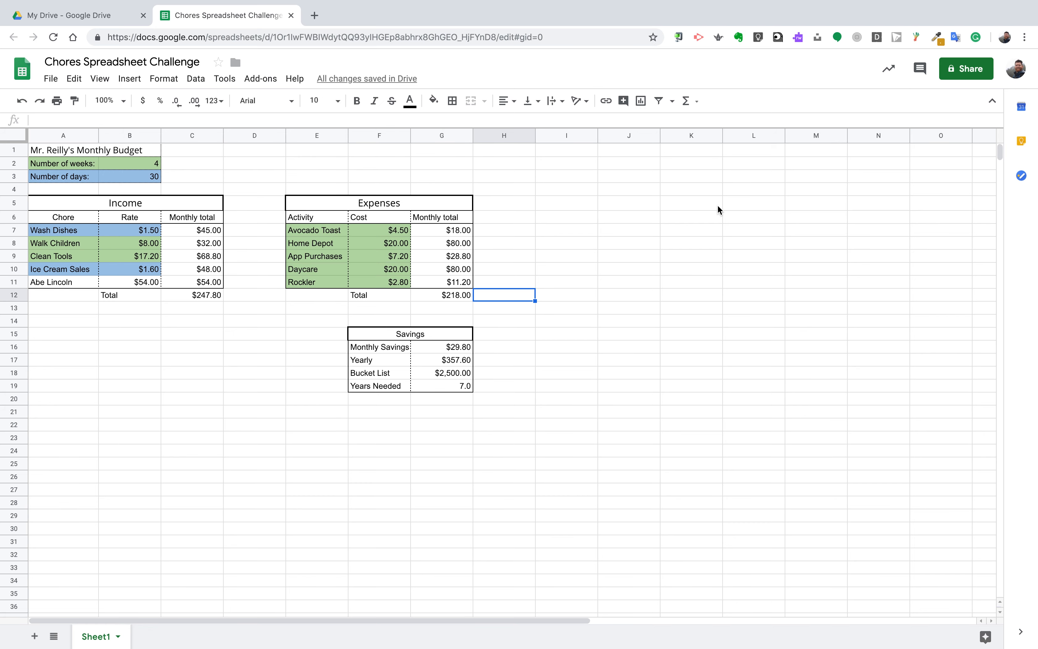